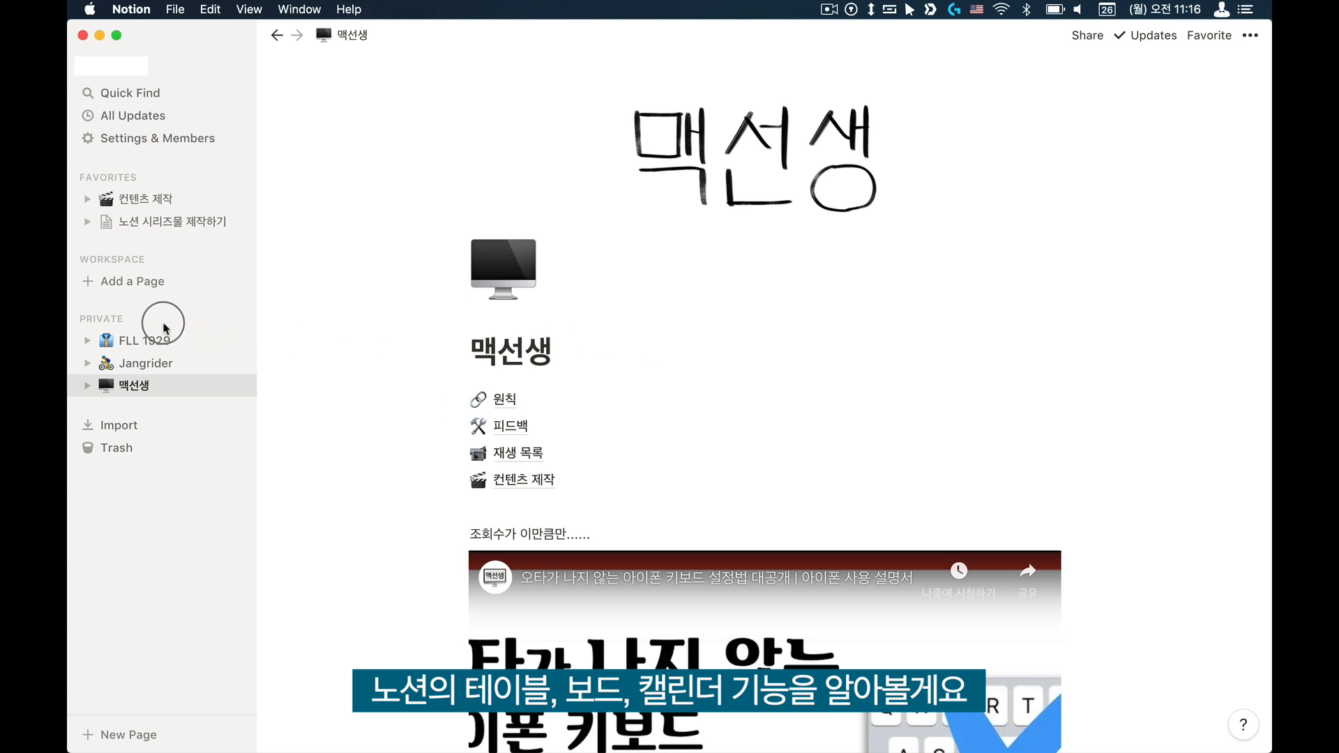
# Step: Create a new private page titled 자동차
pyautogui.click(239, 318)
pyautogui.write('w')
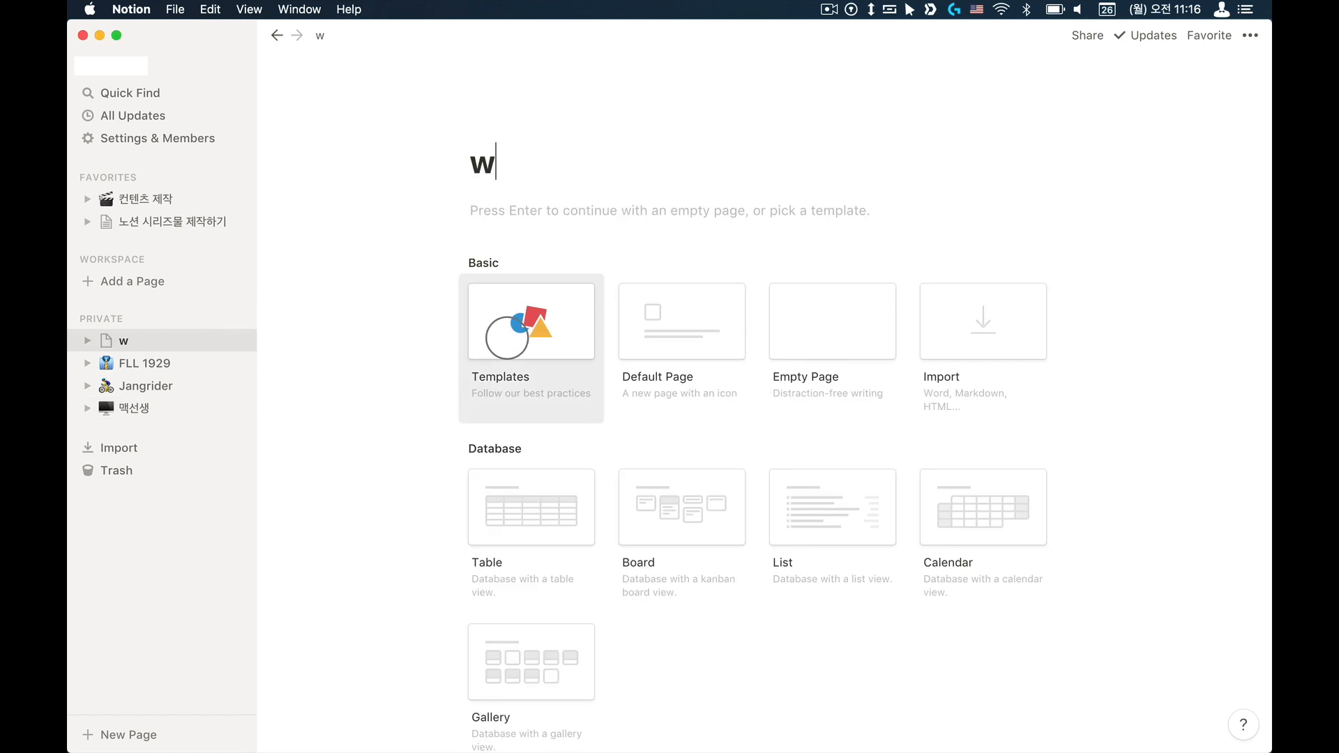
pyautogui.press('BackSpace')
pyautogui.write('자동')
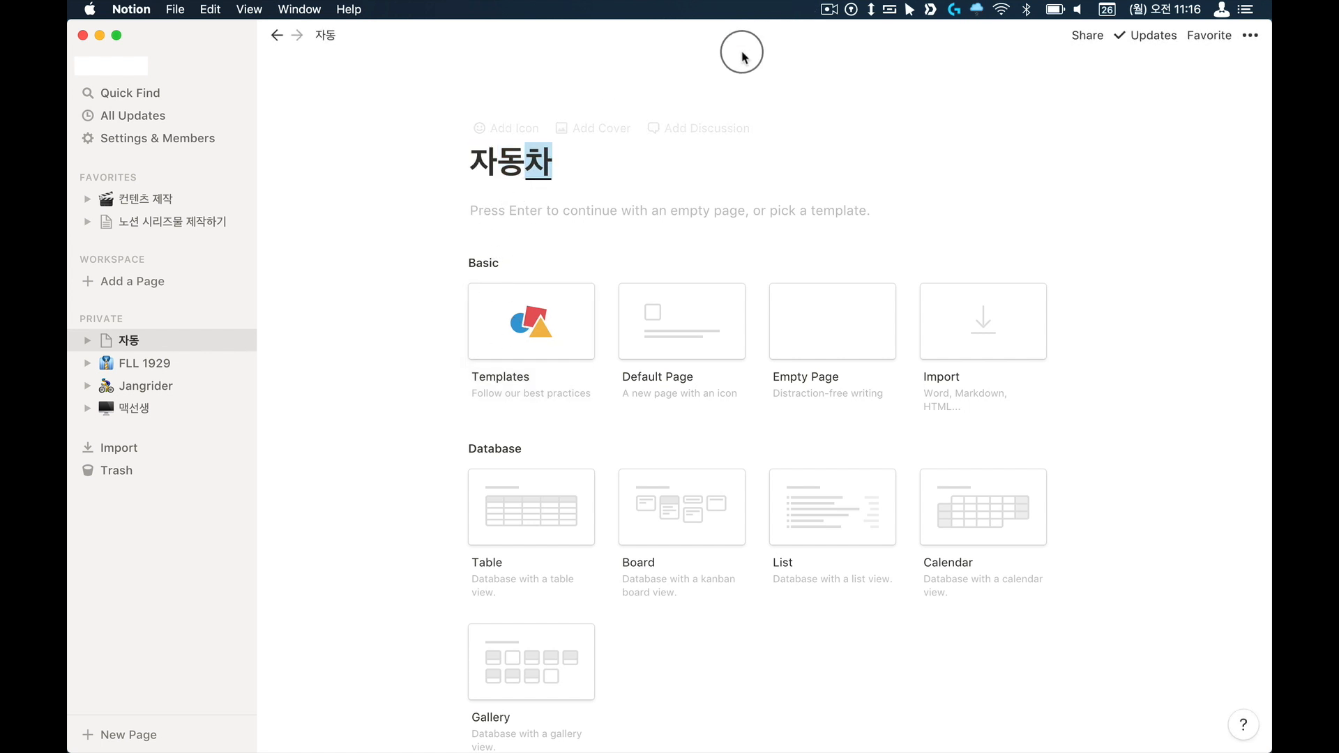
pyautogui.write('차')
# Step: Add a cover to the 자동차 page and change it to the solid yellow-orange gallery color
pyautogui.click(591, 129)
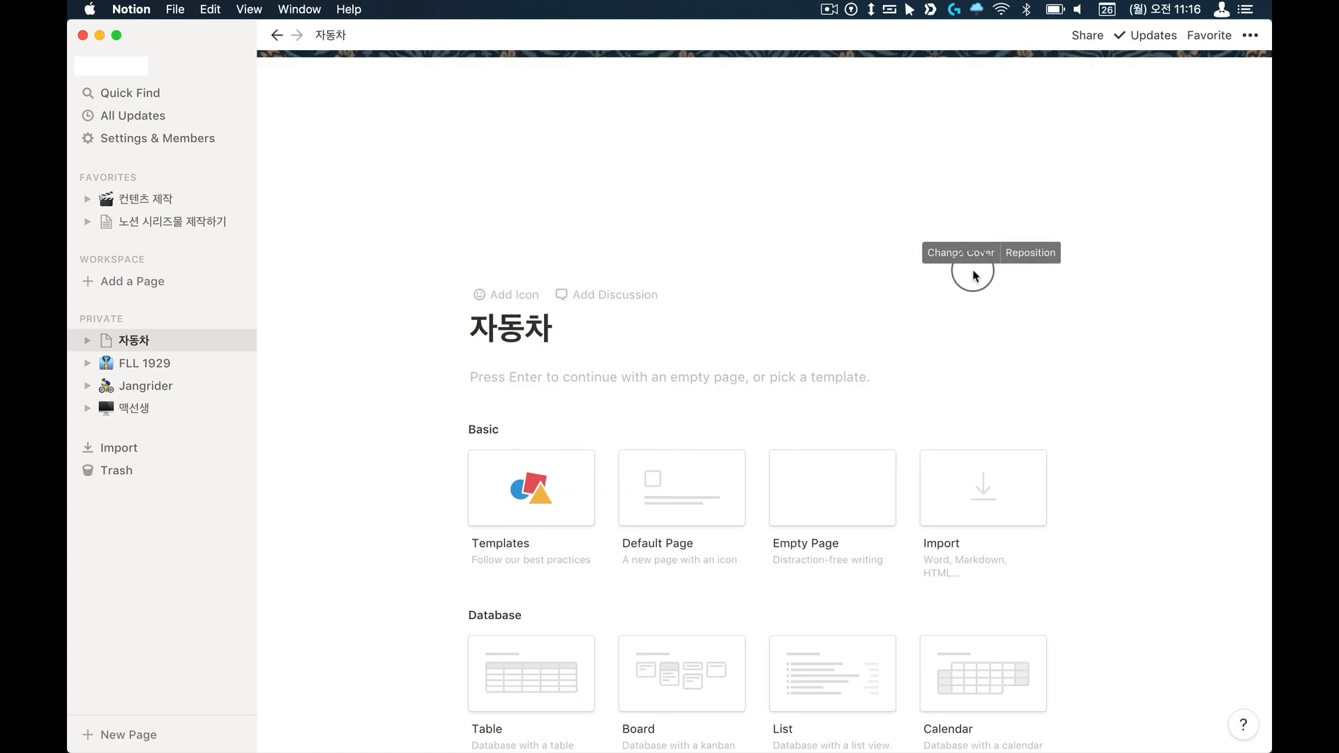
pyautogui.click(966, 255)
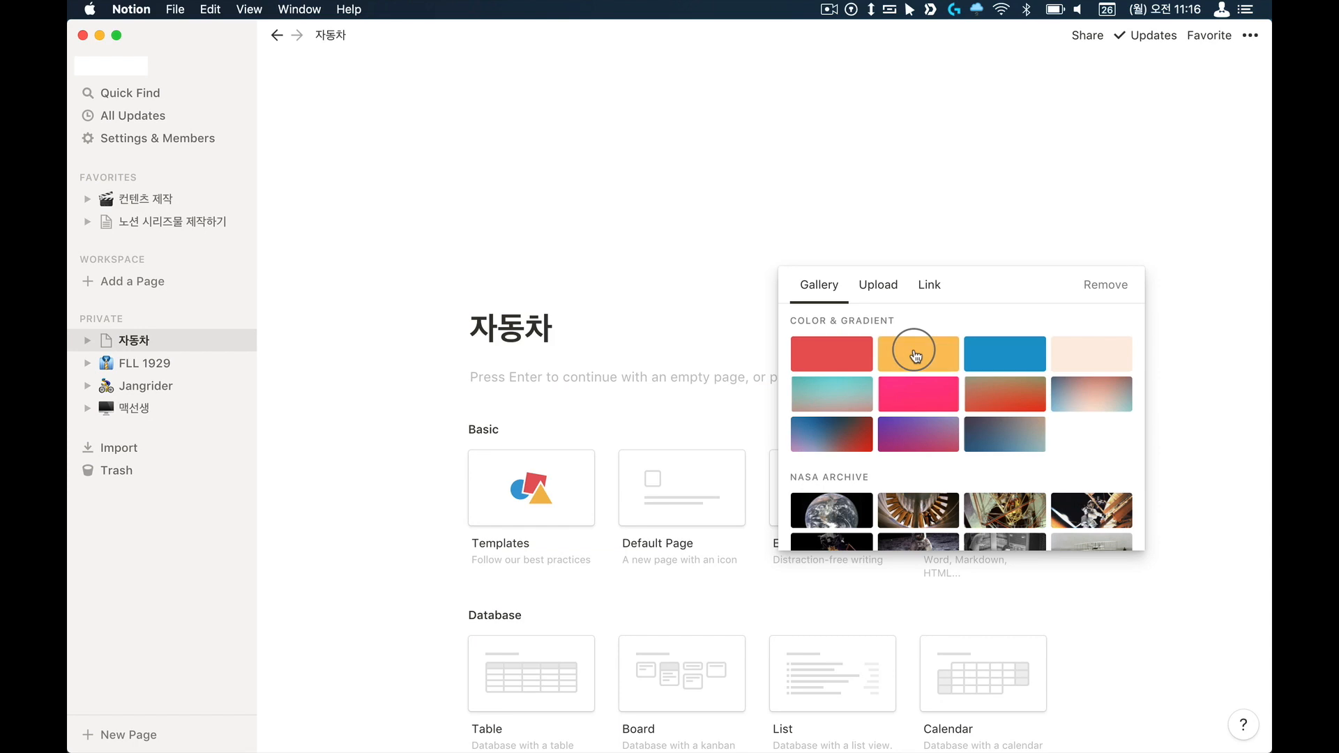
pyautogui.click(912, 343)
# Step: Start the page as an empty page and insert an inline table titled 자동차 in its body
pyautogui.click(523, 388)
pyautogui.click(499, 384)
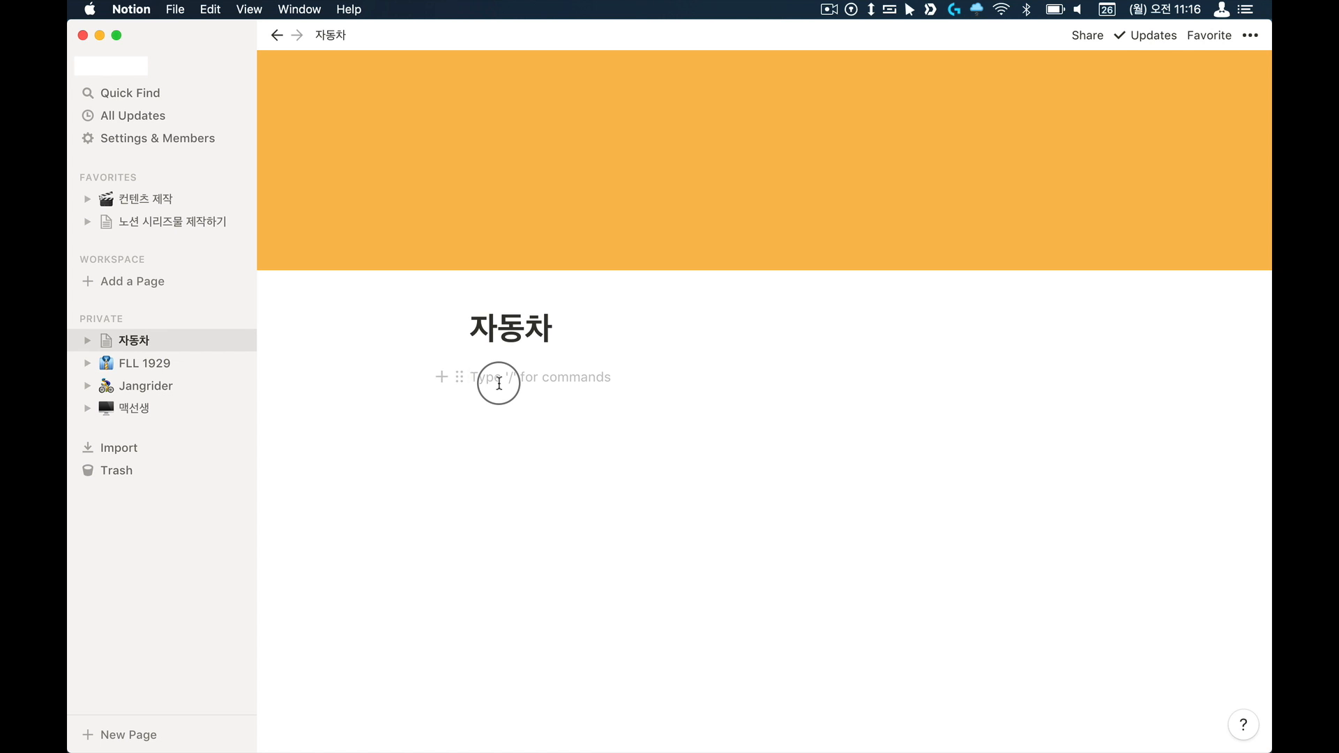
pyautogui.write('/')
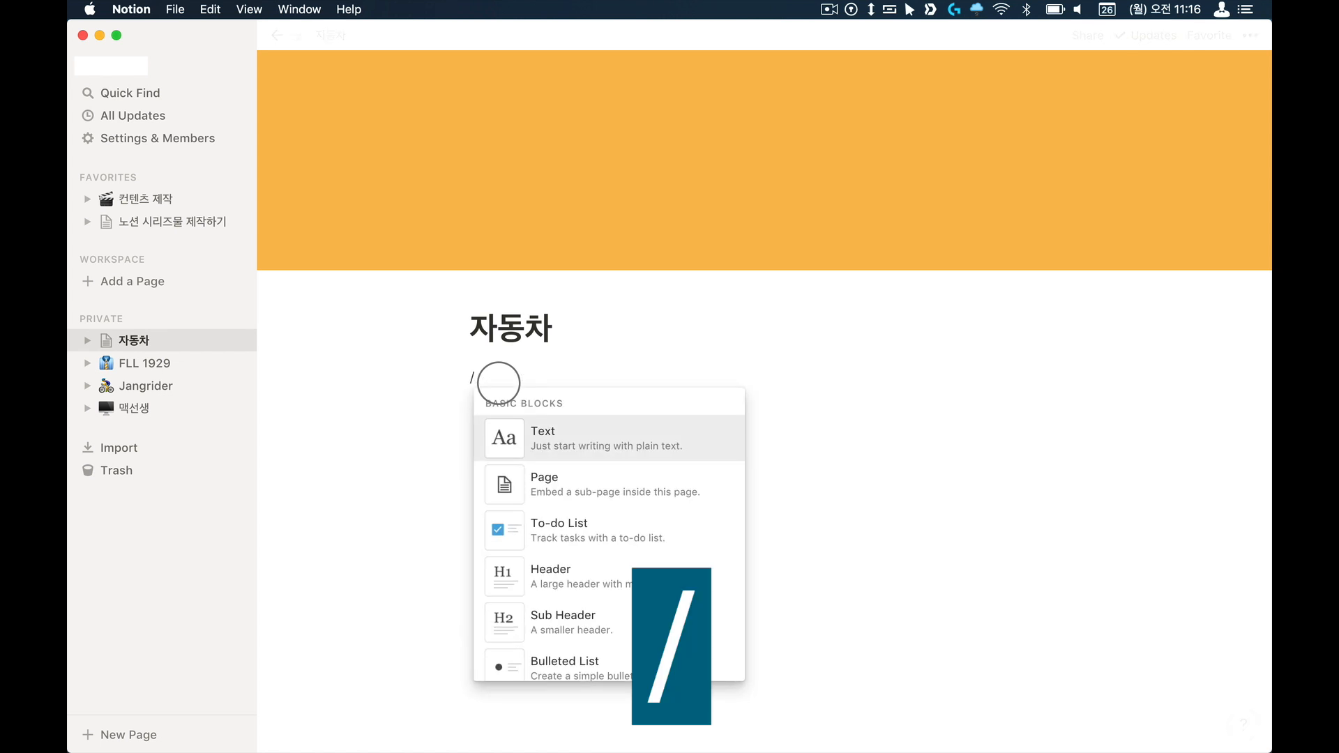
pyautogui.scroll(-10, 543, 523)
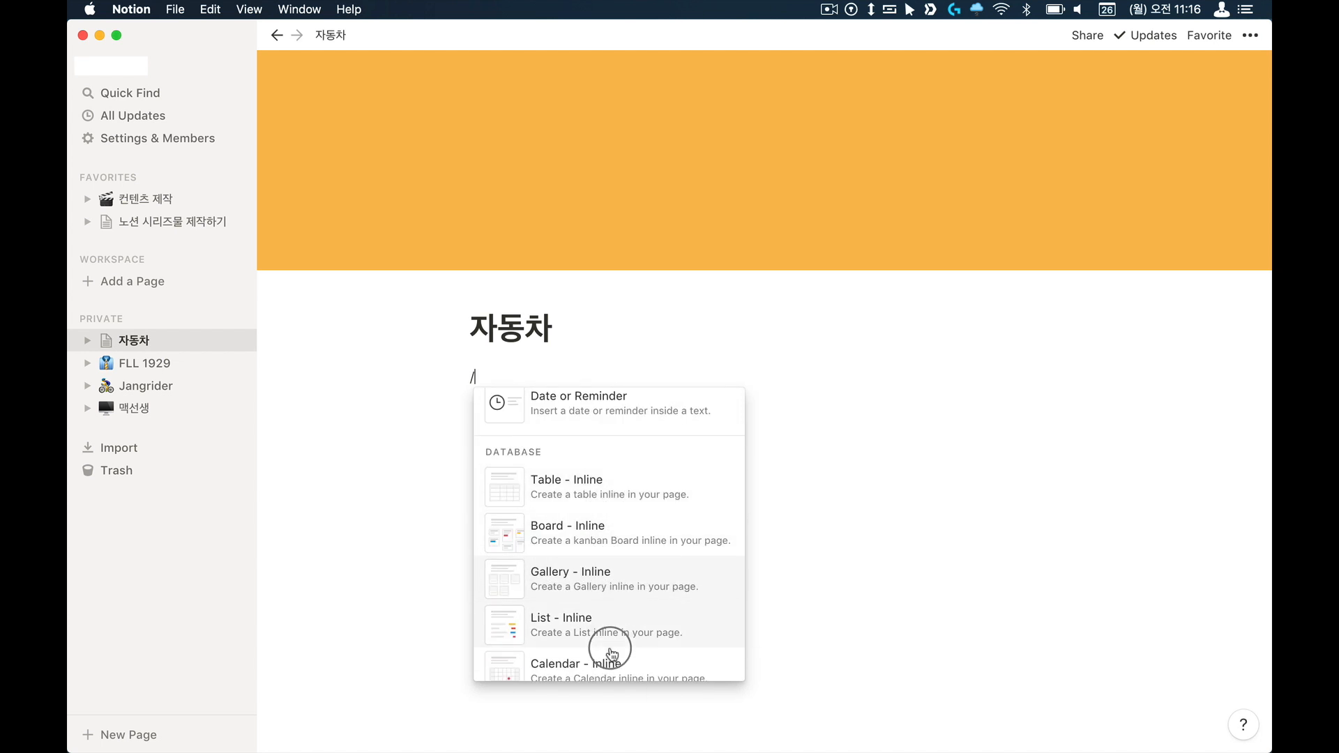
pyautogui.click(596, 503)
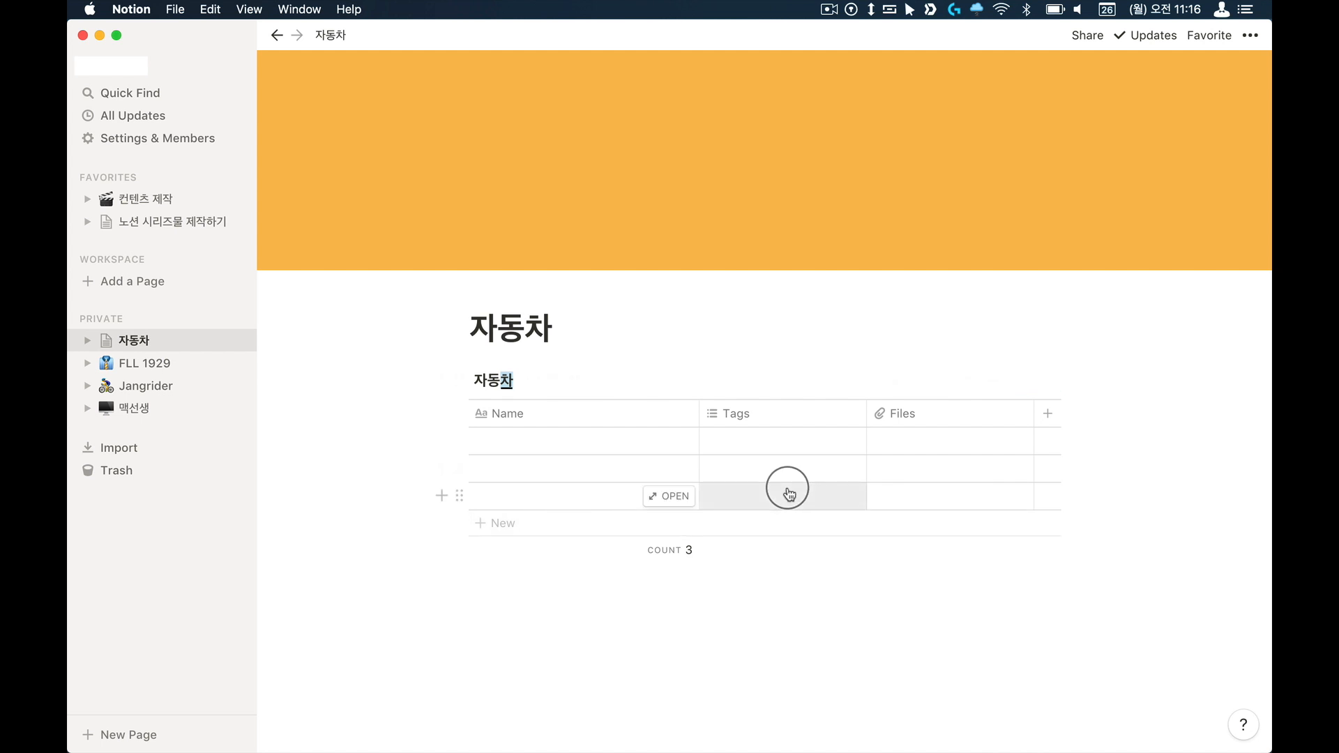
# Step: Rename the table's Name column to 이름 and narrow it to less than half its width
pyautogui.click(516, 415)
pyautogui.write('이')
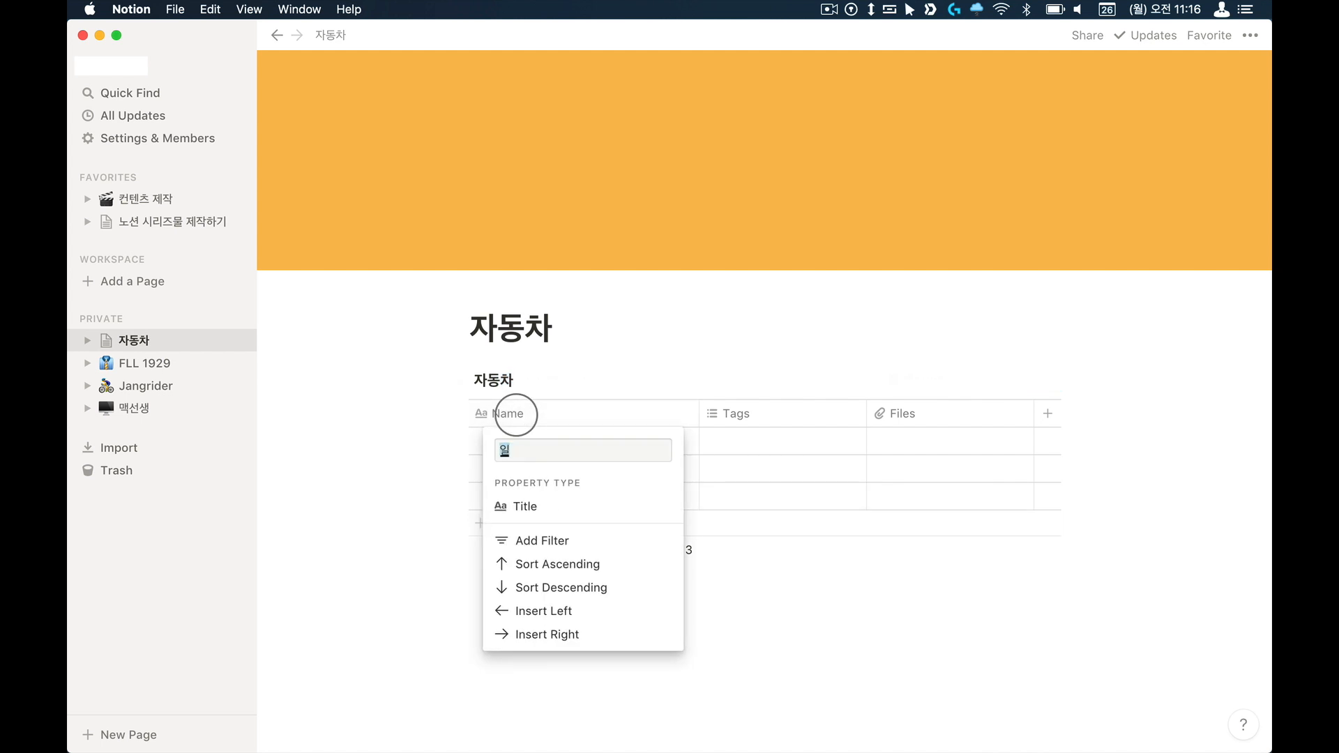
pyautogui.write('름')
pyautogui.press('Return')
pyautogui.moveTo(671, 414); pyautogui.dragTo(559, 413)
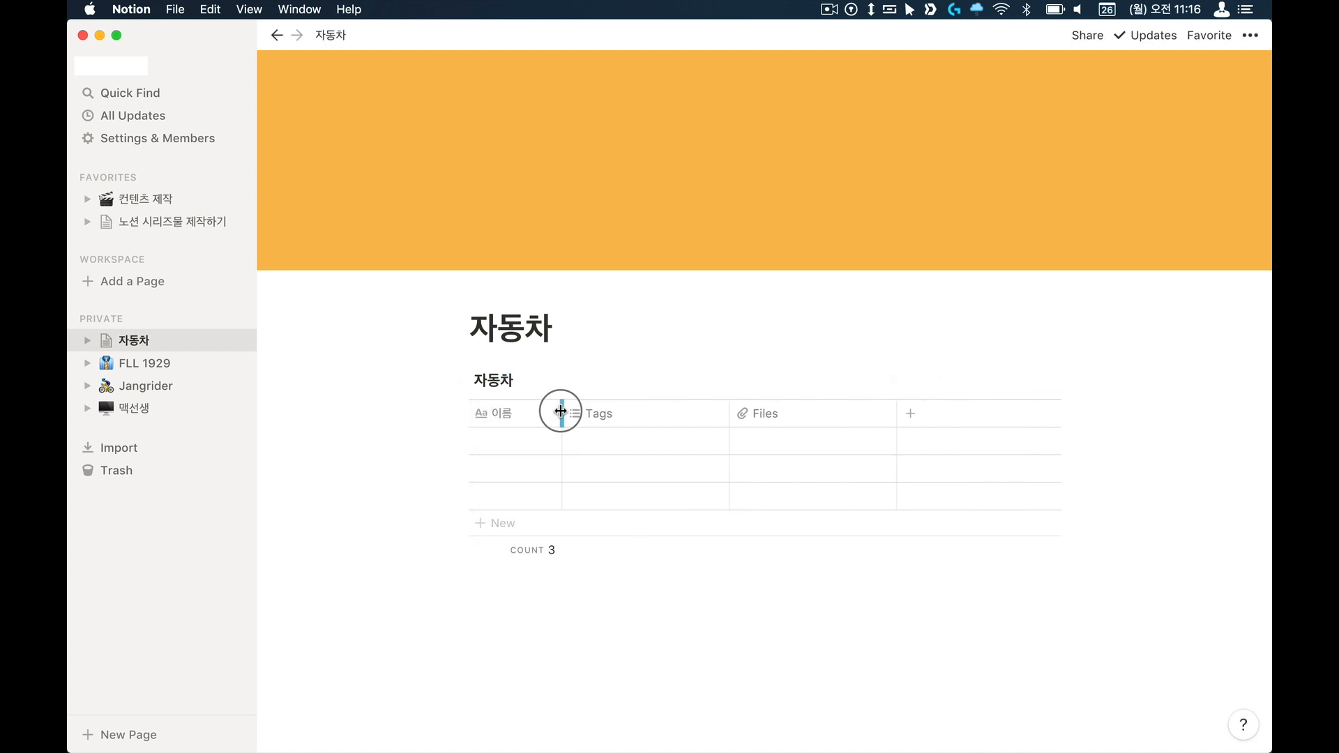
# Step: Rename the Tags column to 크기, keeping its Multi-Select property type
pyautogui.click(638, 416)
pyautogui.click(596, 150)
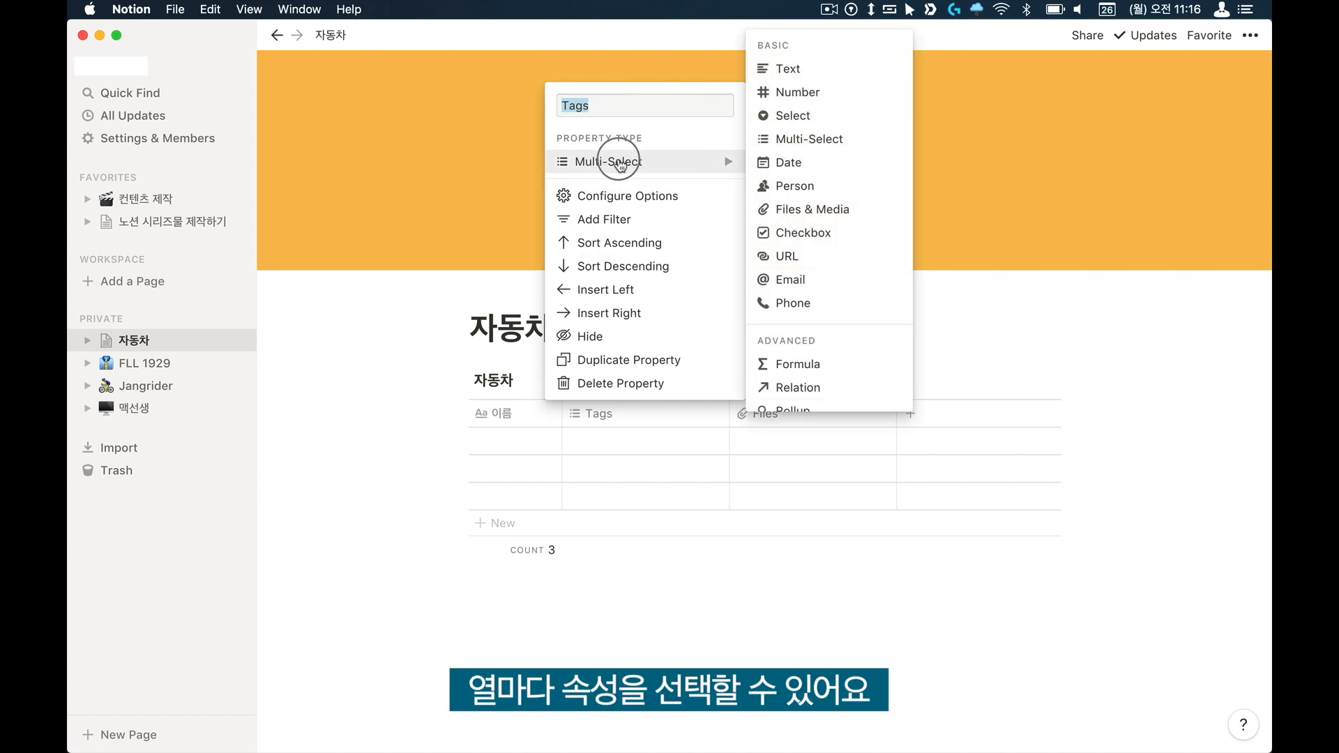
pyautogui.doubleClick(600, 110)
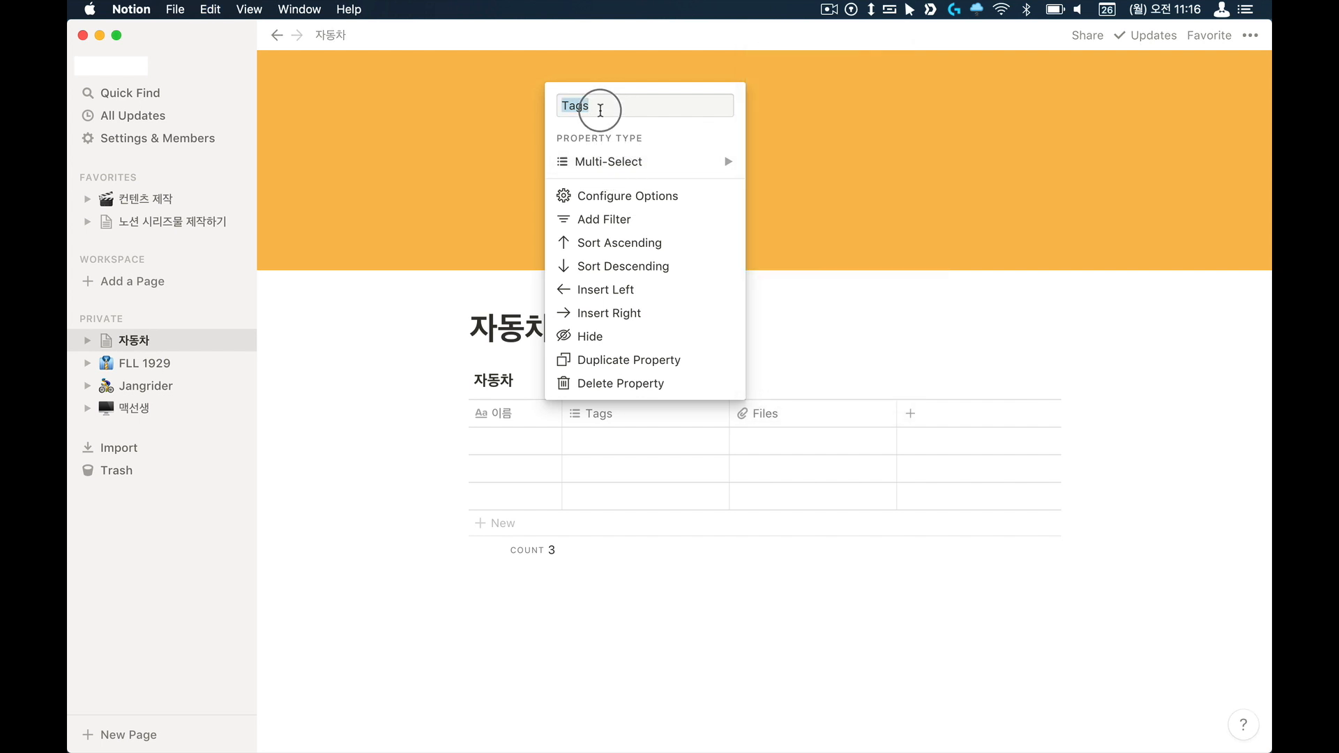
pyautogui.write('크기')
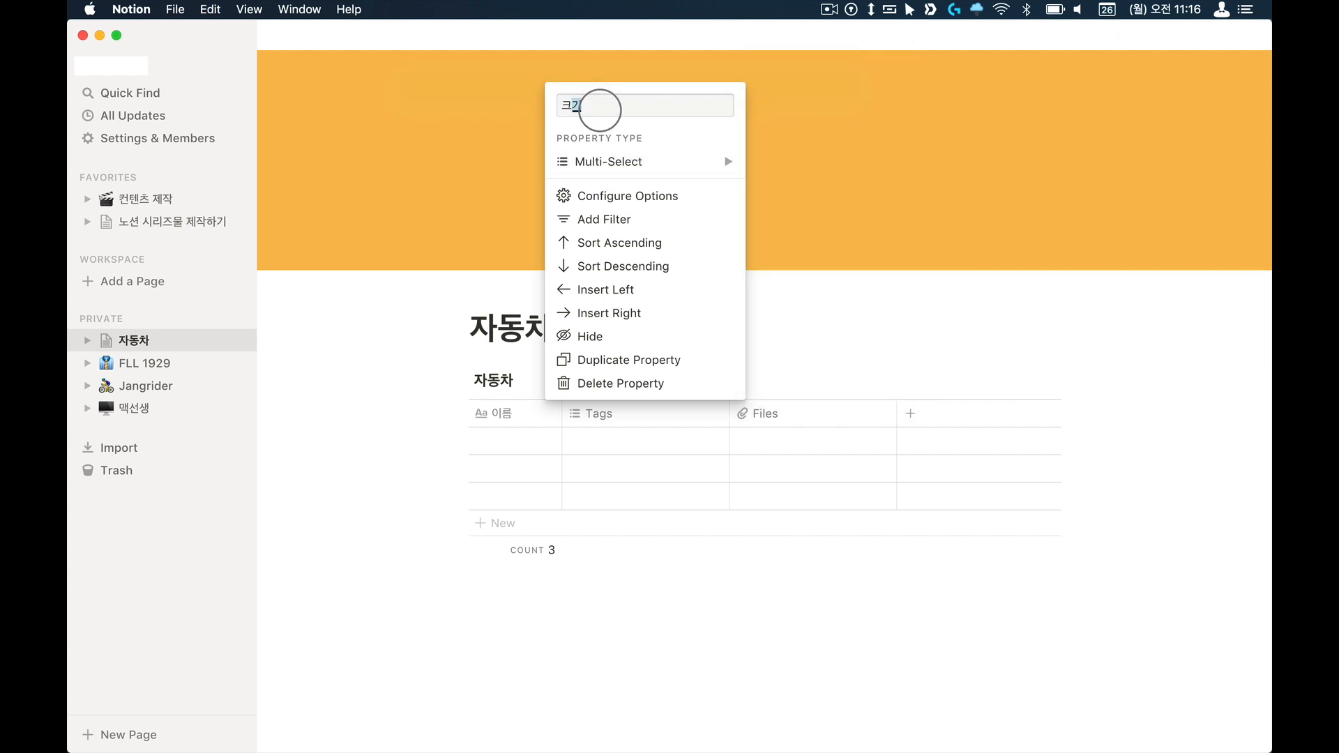
pyautogui.press('Return')
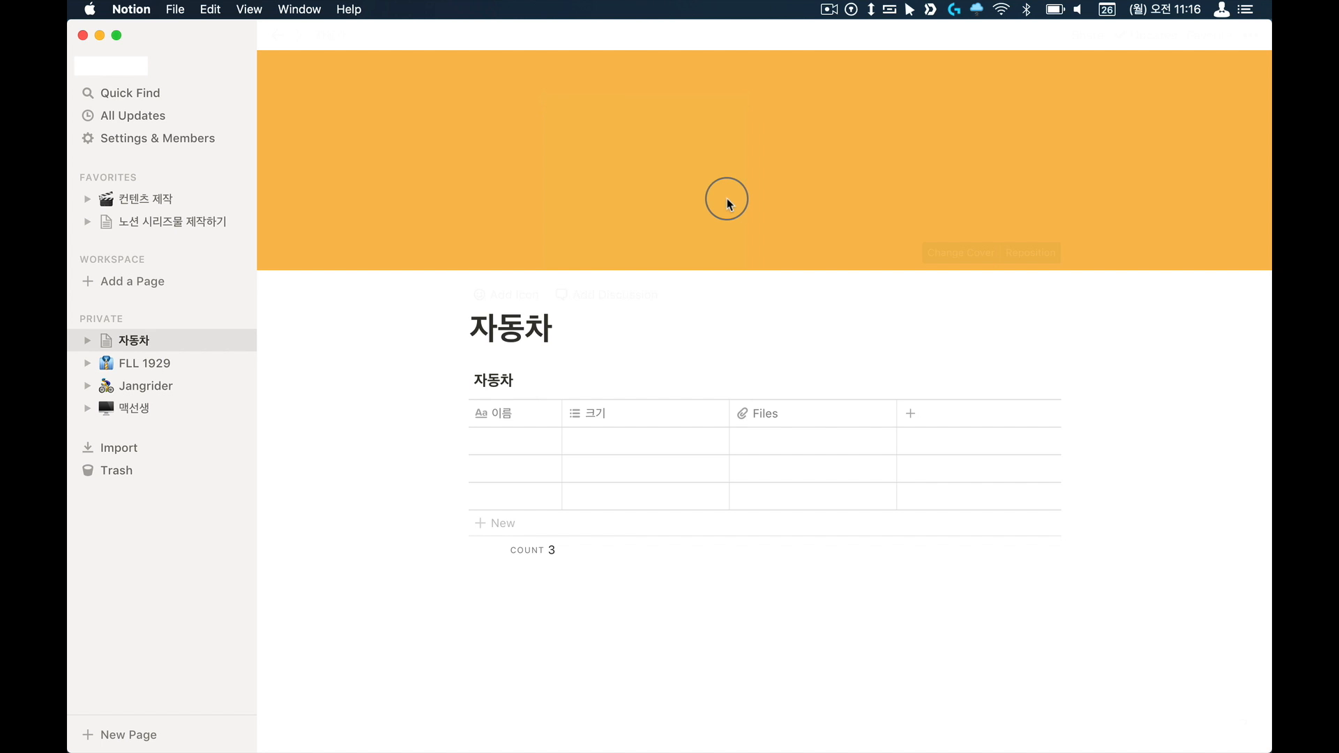
# Step: Rename the Files column to 브랜드 and change its property type to Select
pyautogui.click(770, 417)
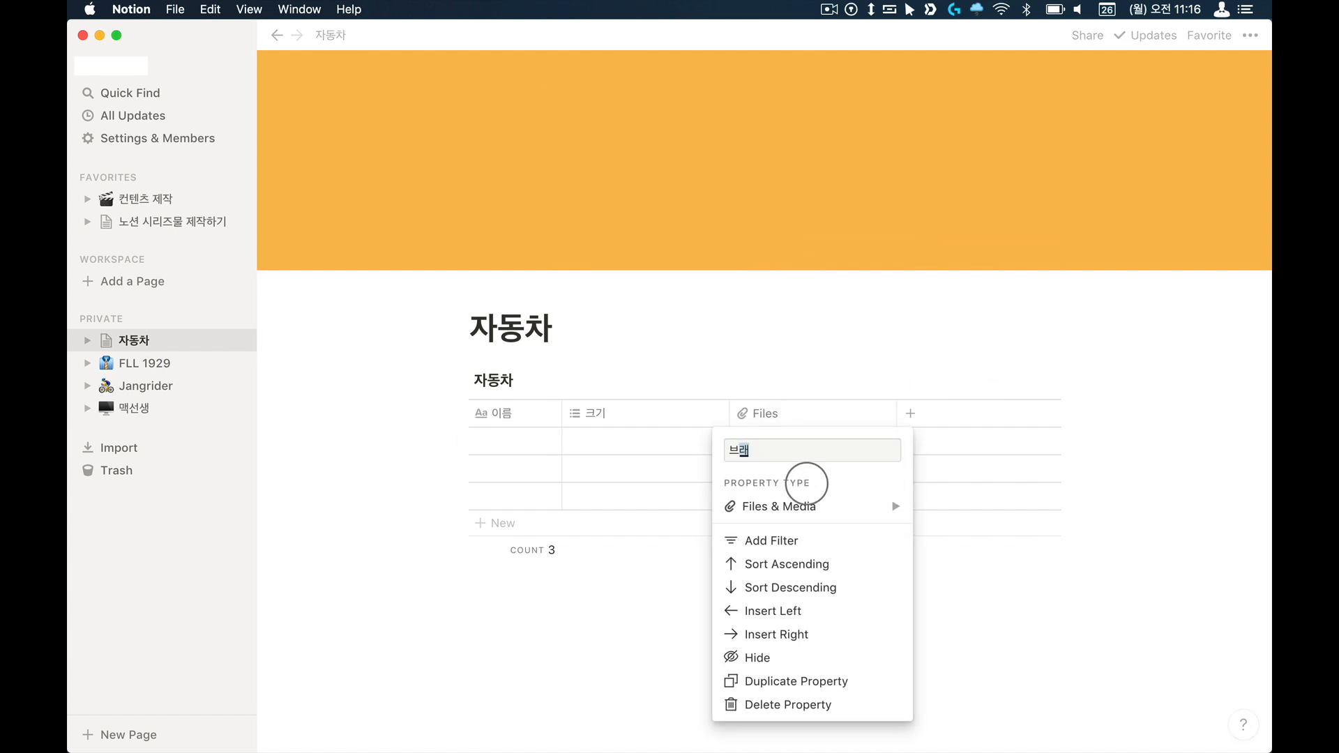
pyautogui.click(774, 511)
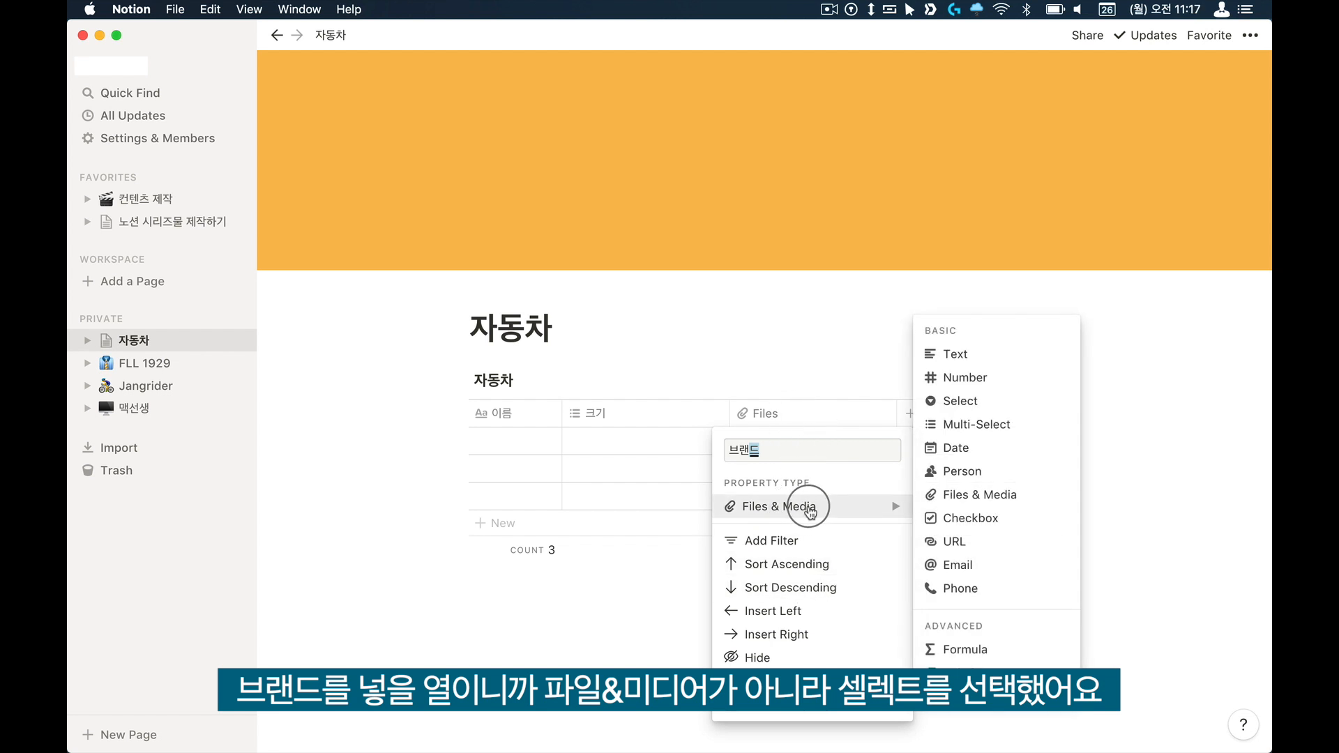
pyautogui.click(967, 403)
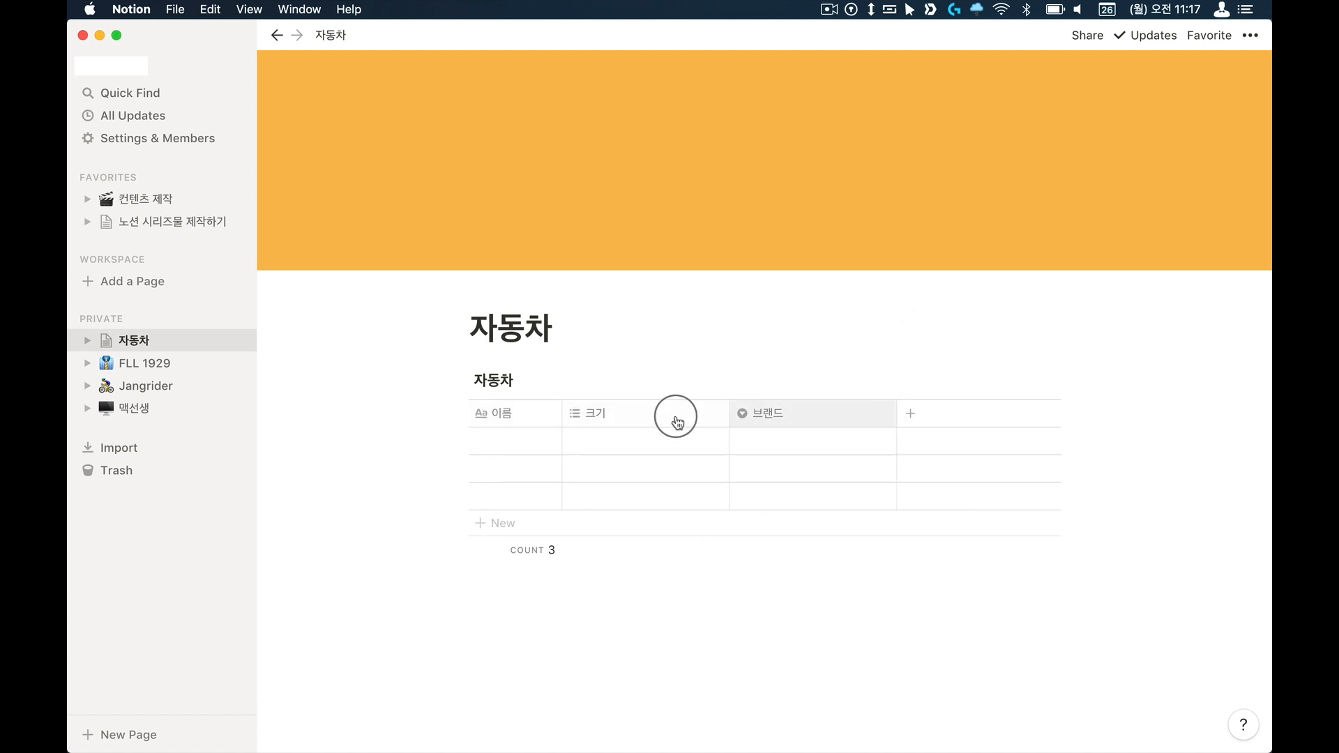
# Step: Fill the 이름 column of the three existing rows with 투싼, 아반떼 and 스포티지
pyautogui.click(480, 440)
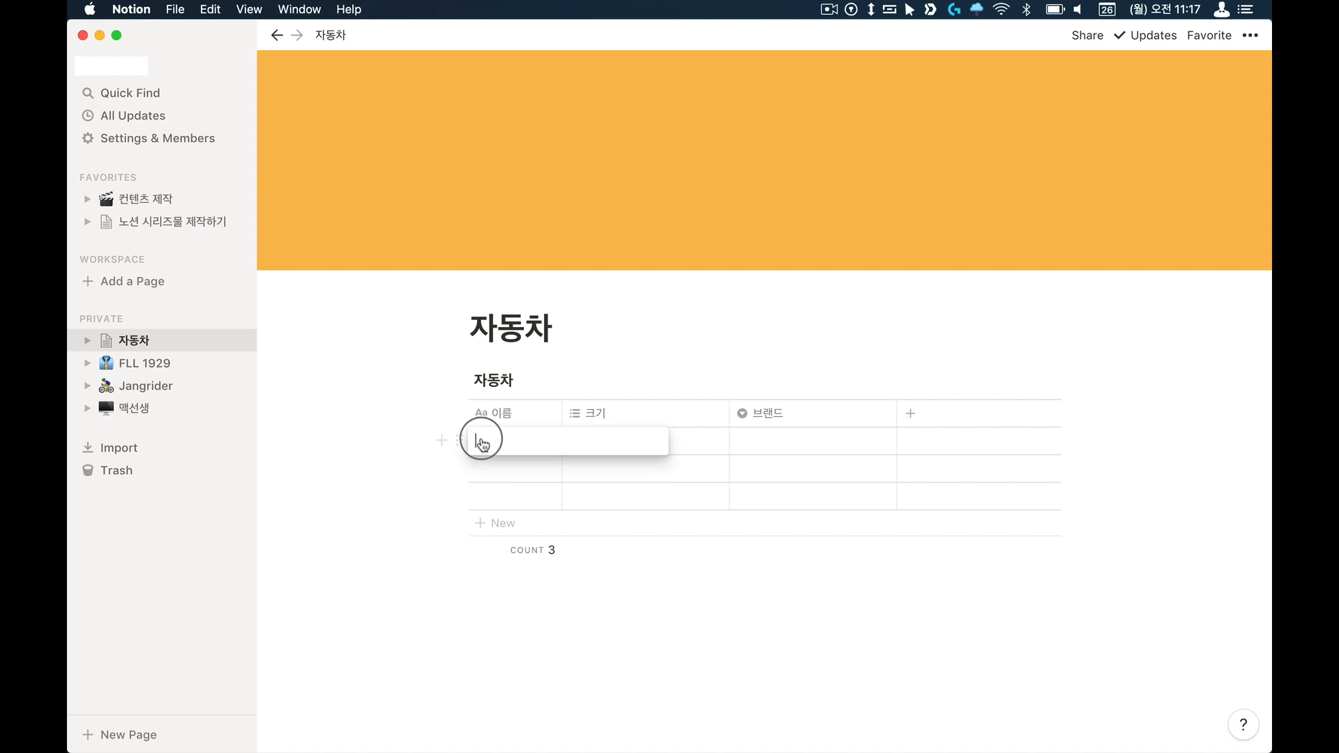
pyautogui.write('투싼')
pyautogui.click(502, 463)
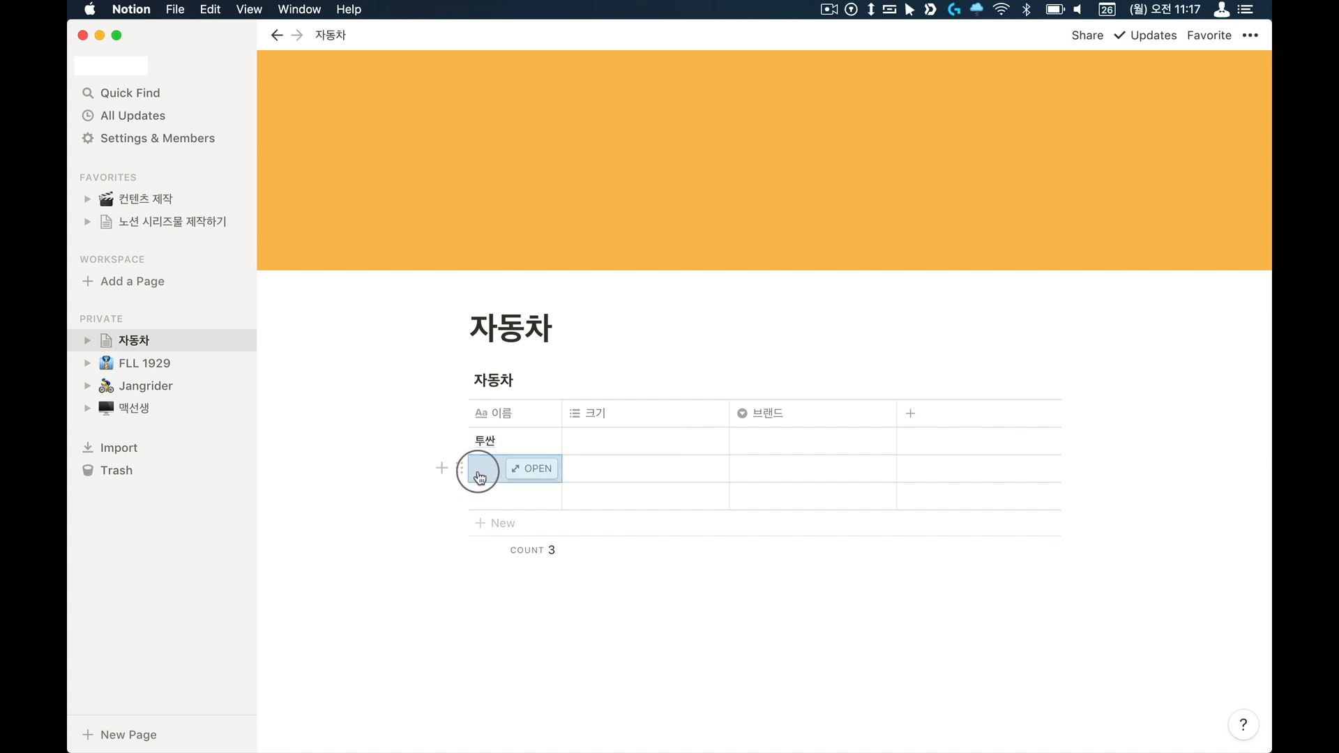
pyautogui.click(484, 476)
pyautogui.click(488, 496)
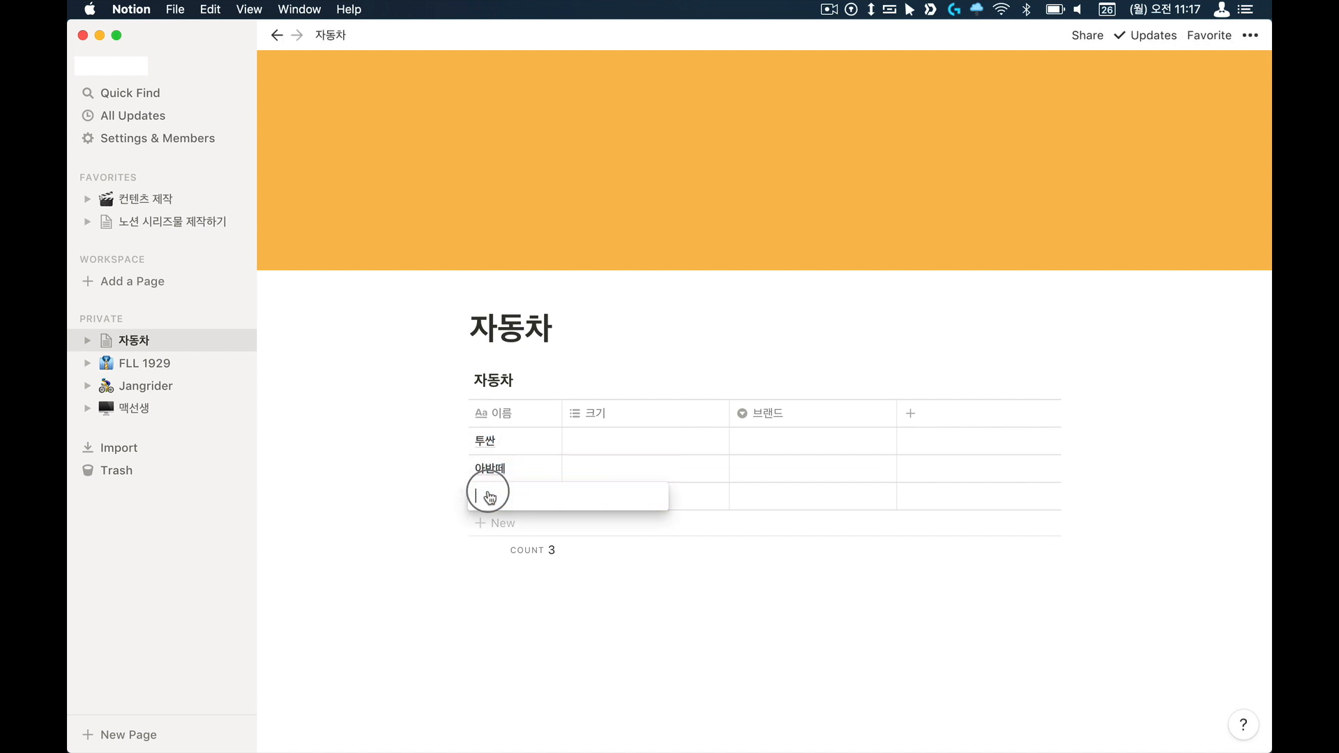
pyautogui.write('스포티지')
pyautogui.press('Return')
# Step: Add two more rows to the table, named 소나타 and sm7
pyautogui.click(490, 524)
pyautogui.write('소나타')
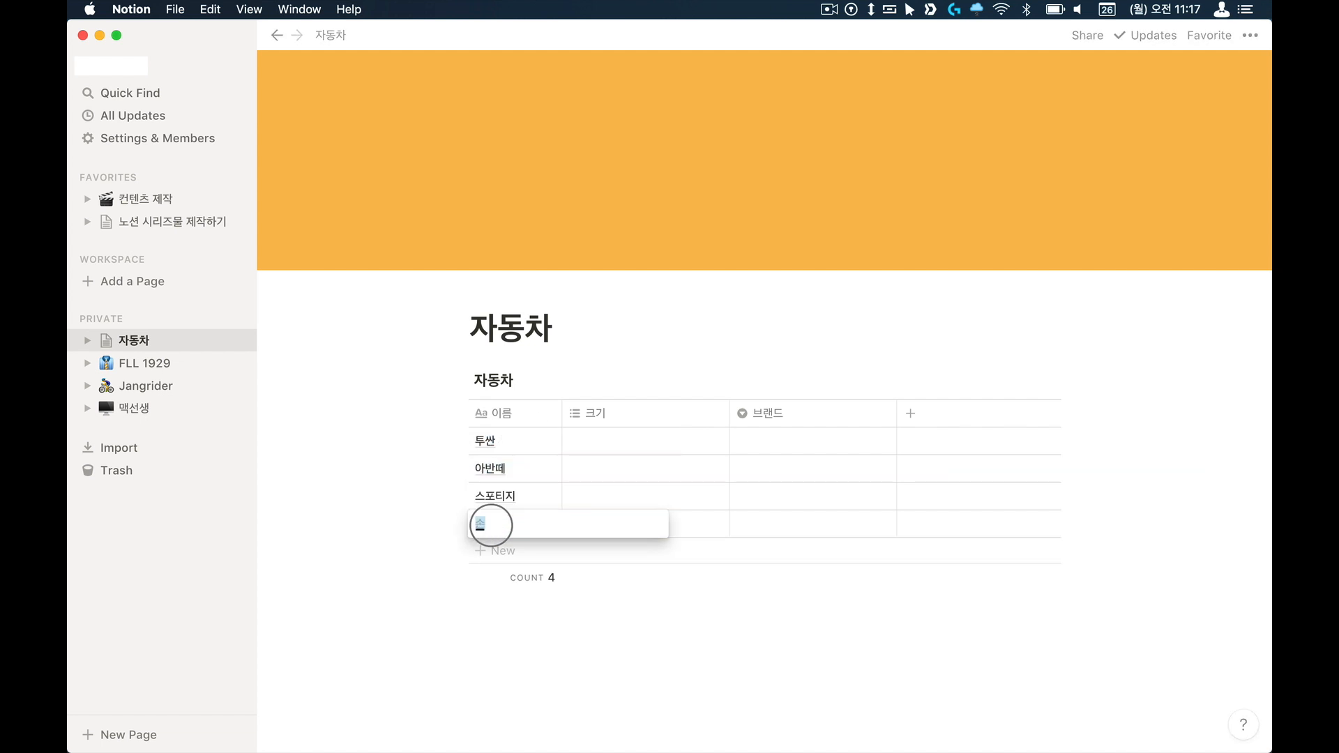
pyautogui.press('Return')
pyautogui.click(482, 551)
pyautogui.write('sm')
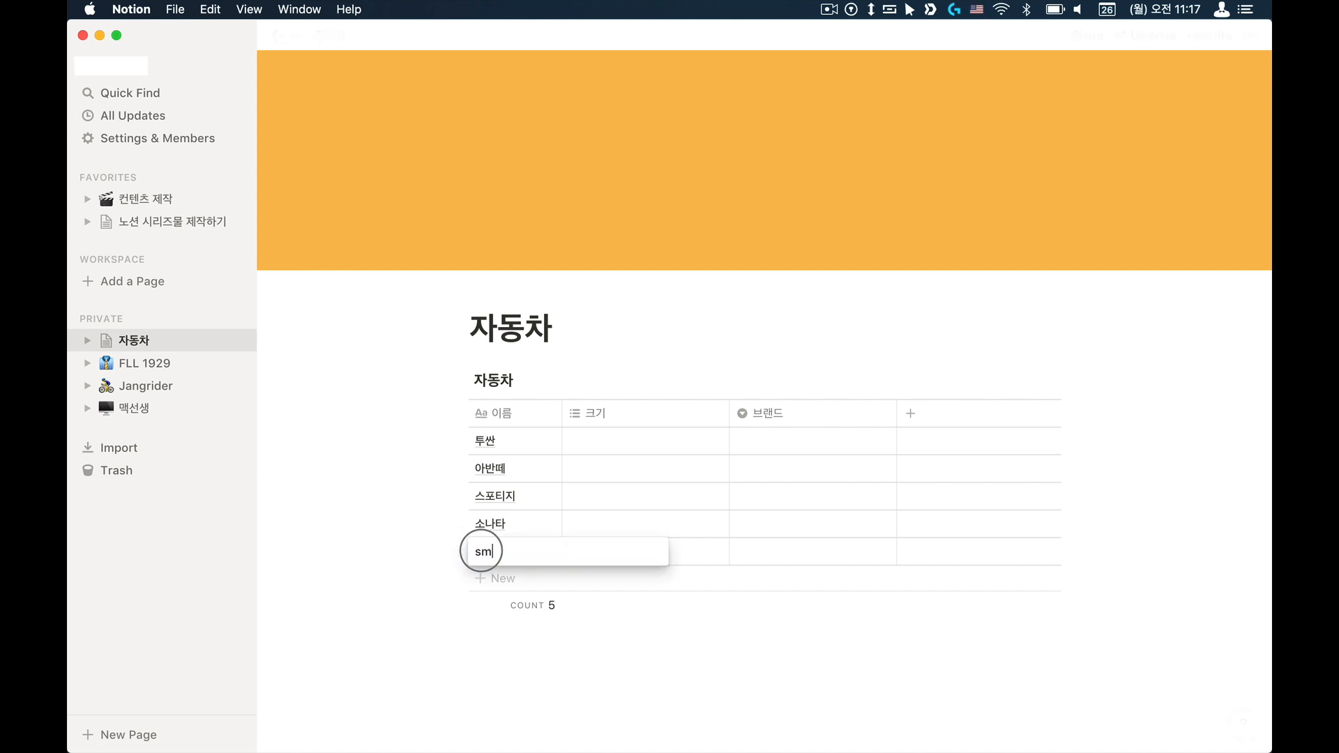
pyautogui.write('7')
# Step: Create the options 준중형 and suv in the 크기 cell of 투싼 and assign both to it
pyautogui.click(609, 439)
pyautogui.write('준중형')
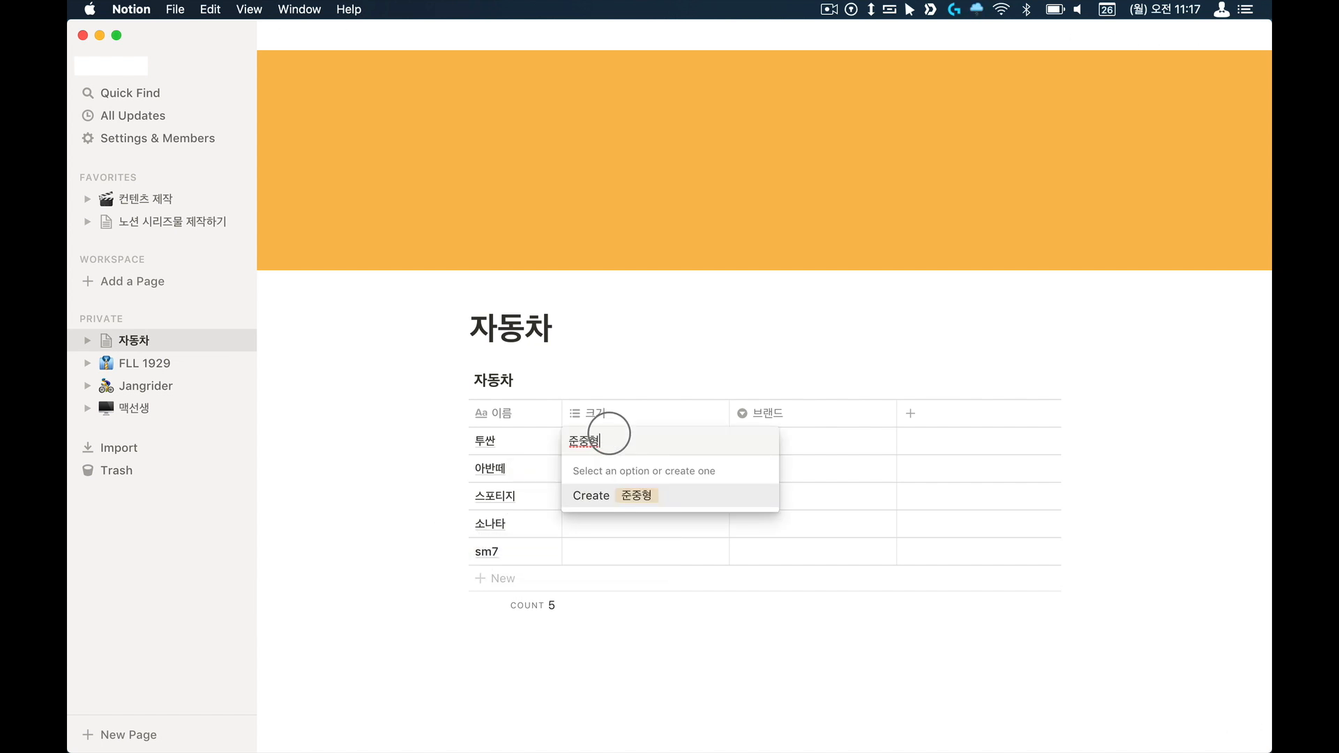
pyautogui.click(635, 497)
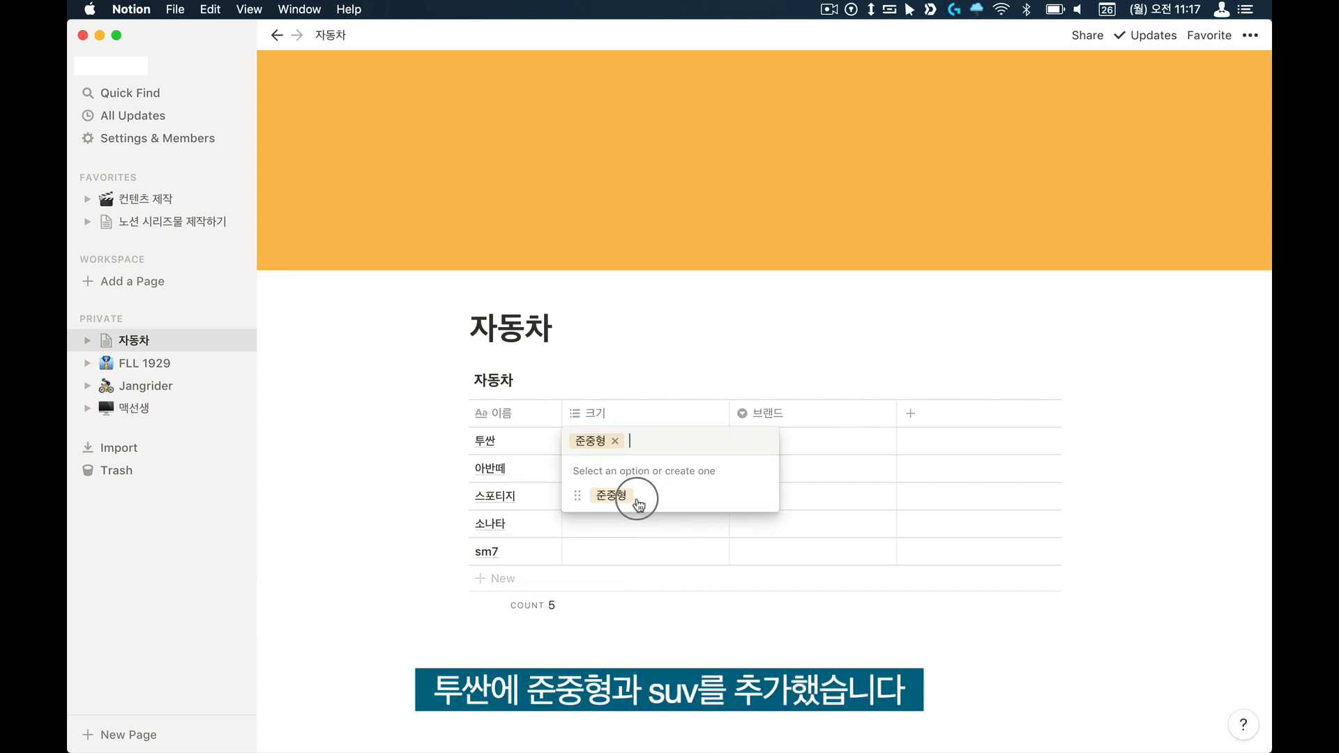
pyautogui.write('suv')
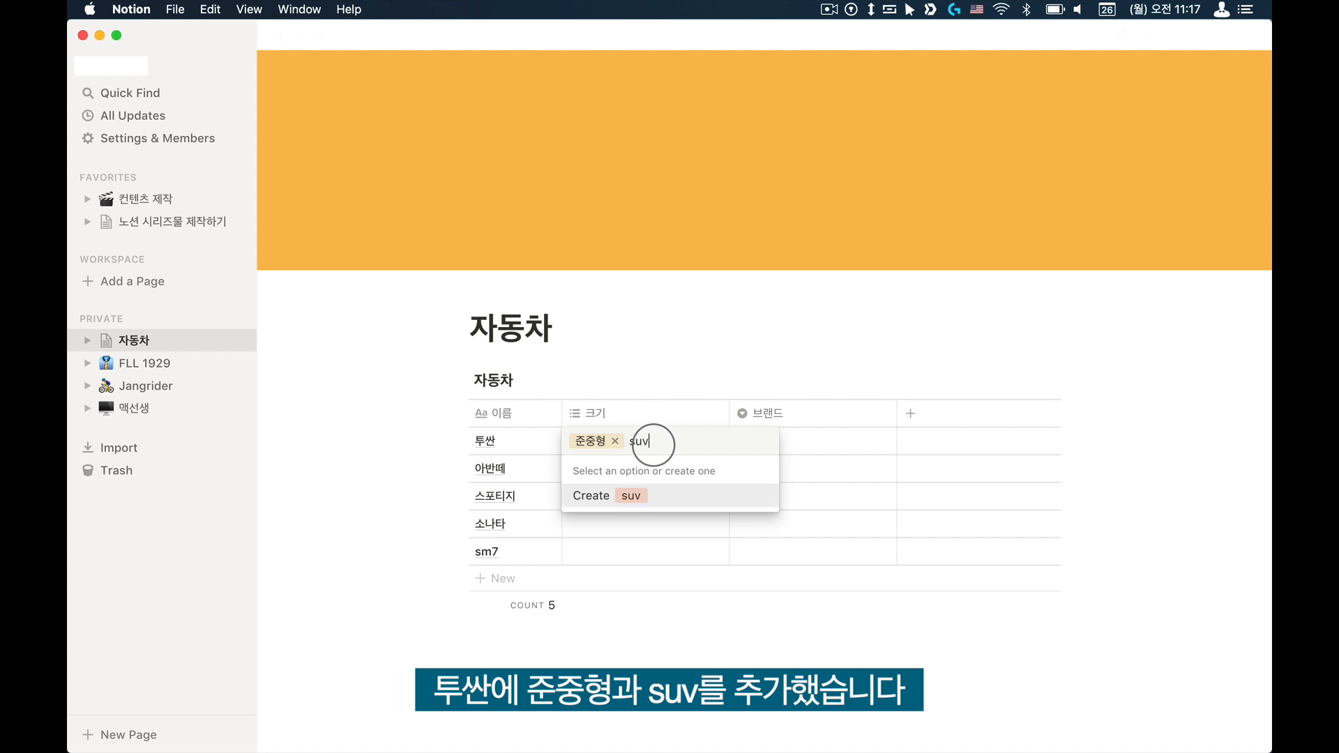
pyautogui.click(631, 495)
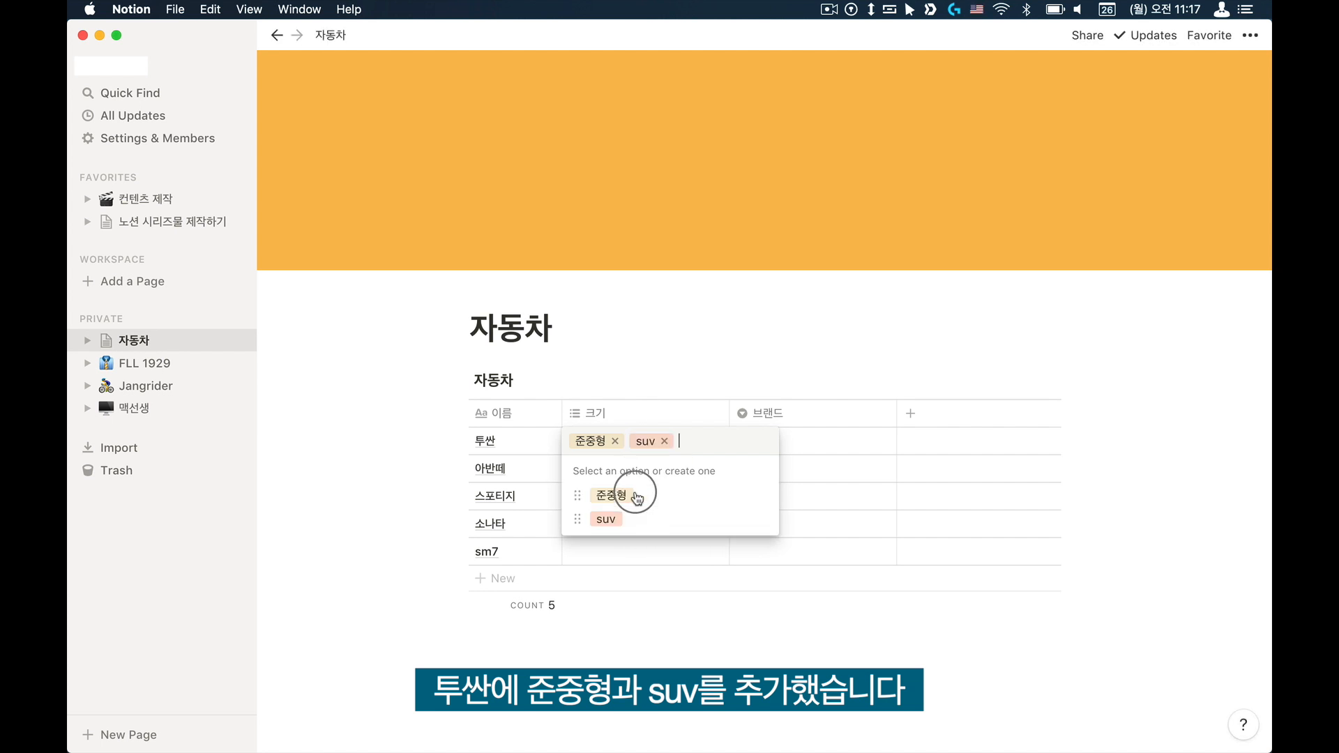
pyautogui.click(690, 346)
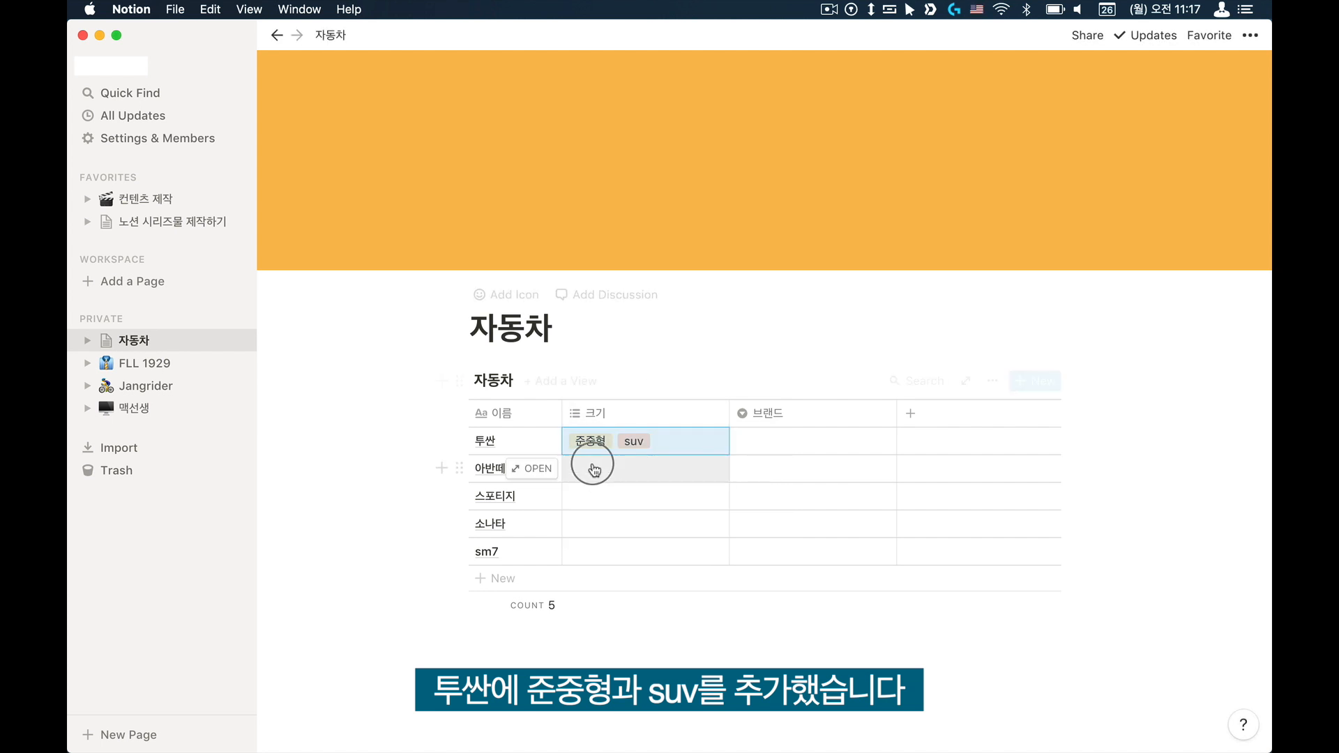
# Step: Examine the available property types for the 크기 column without changing its type
pyautogui.click(620, 413)
pyautogui.moveTo(613, 161)
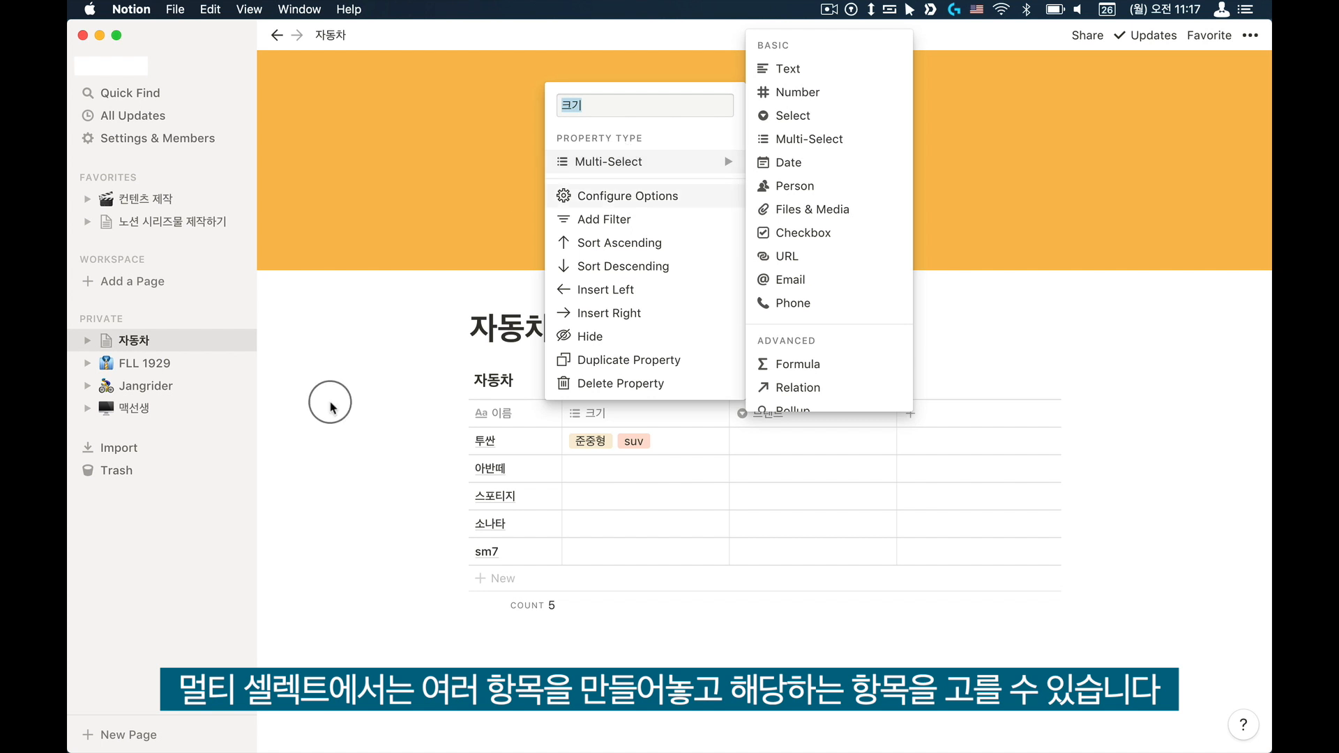
pyautogui.click(324, 460)
# Step: Assign 준중형 as the 크기 of 아반떼, and both 준중형 and suv as the 크기 of 스포티지
pyautogui.click(608, 474)
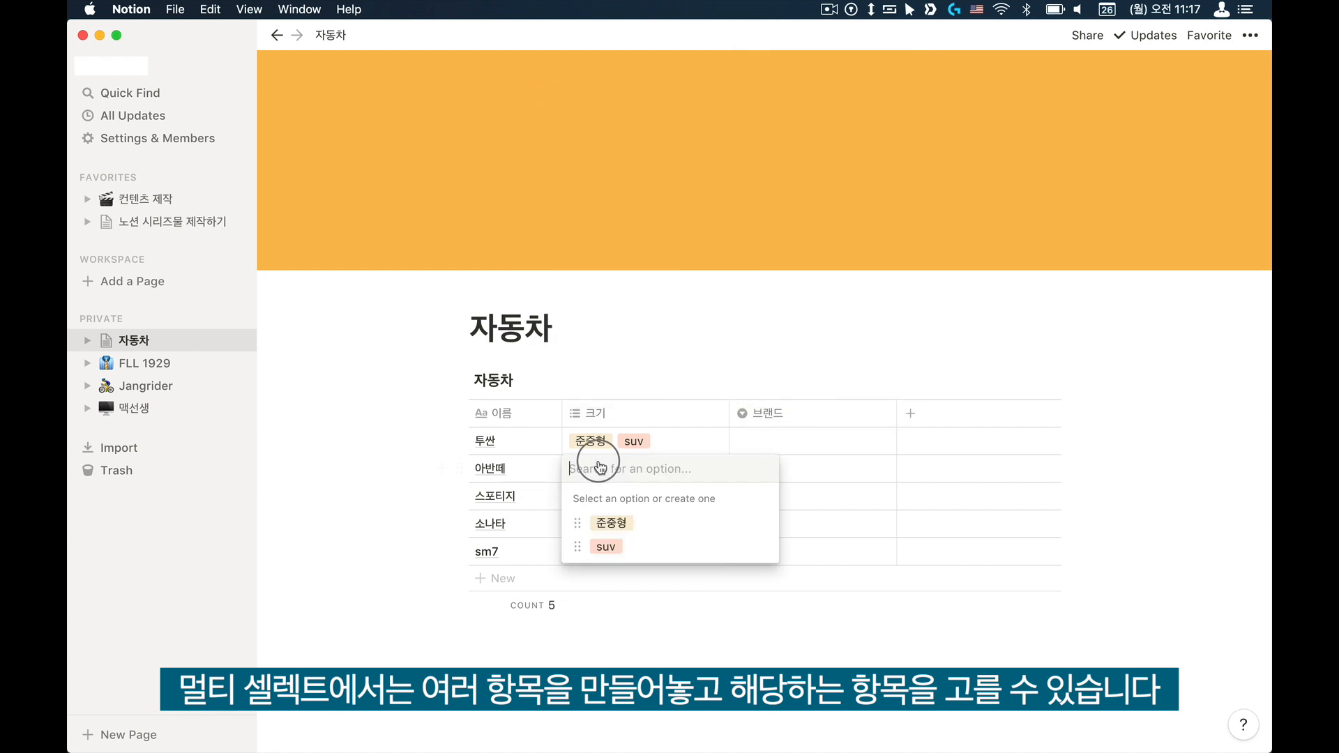
pyautogui.click(613, 532)
pyautogui.press('Escape')
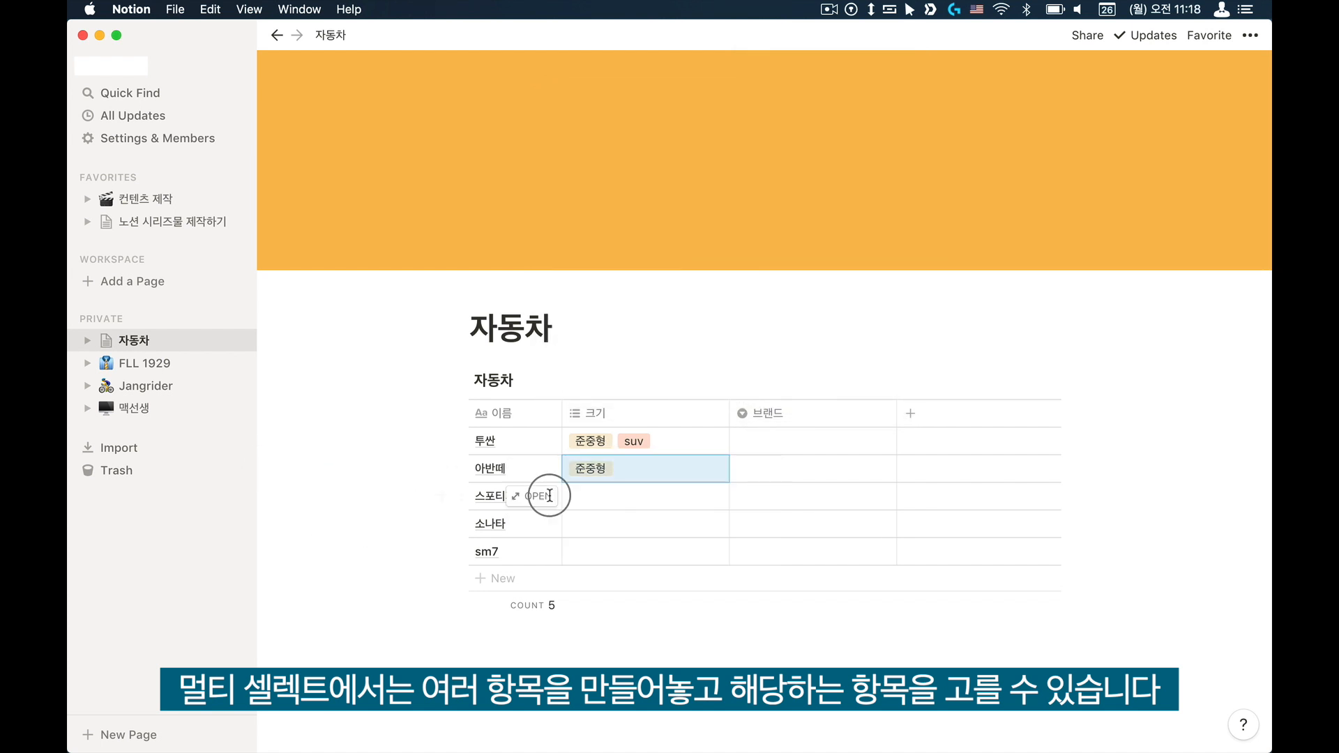
pyautogui.click(613, 498)
pyautogui.click(611, 550)
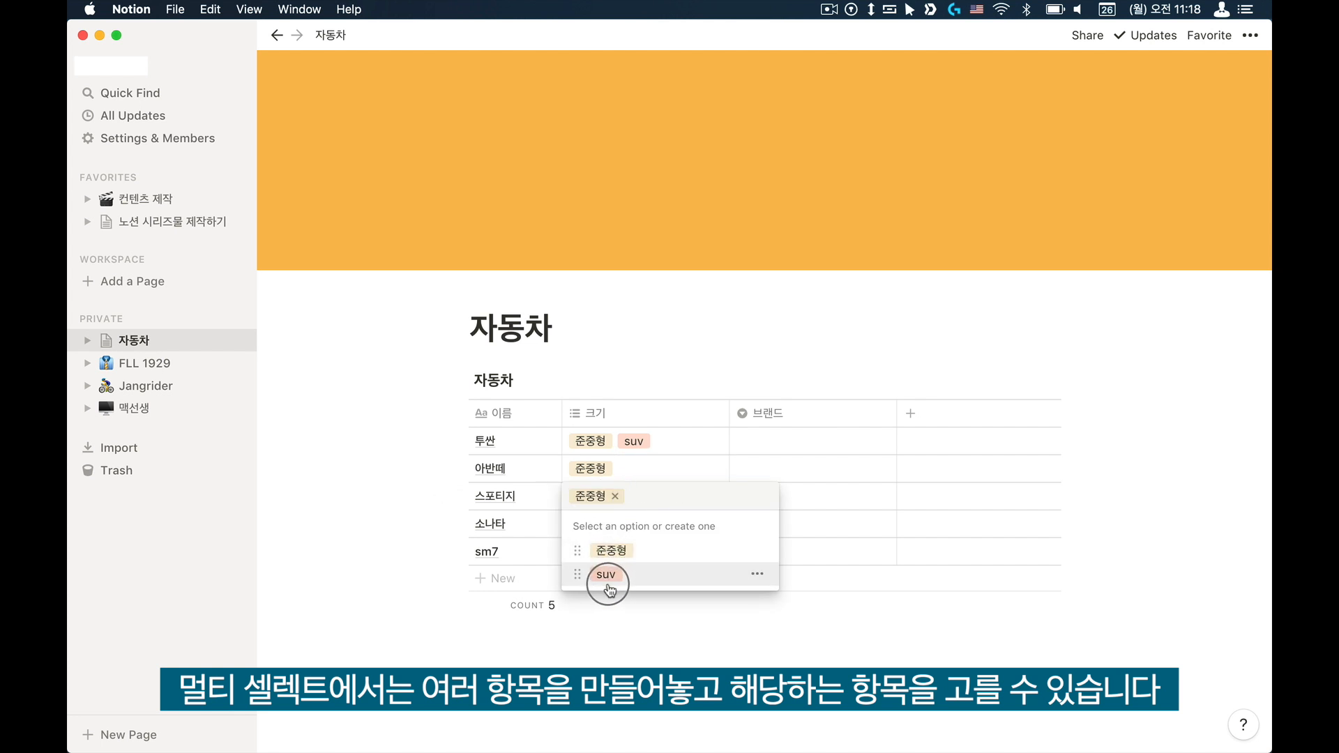
pyautogui.click(449, 548)
# Step: Try assigning the existing 준중형 option as the 크기 of 소나타
pyautogui.click(615, 526)
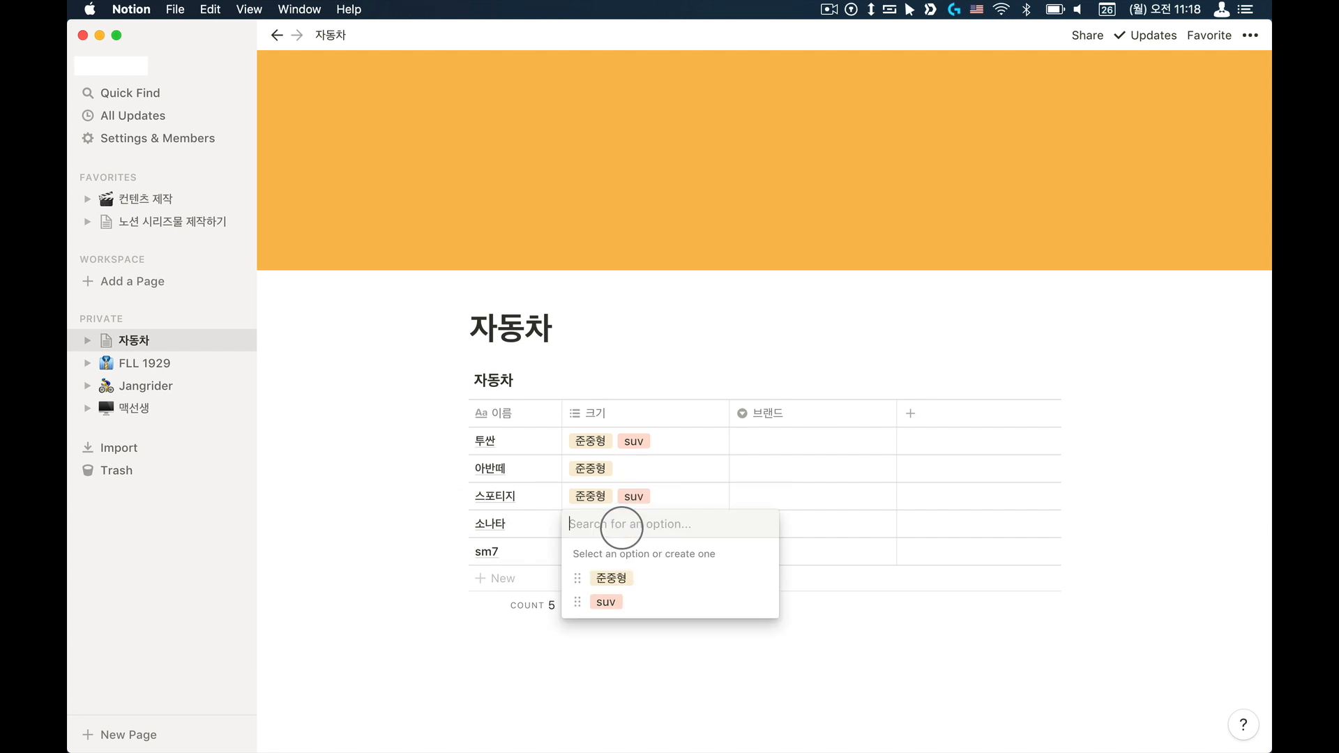
pyautogui.write('wn')
pyautogui.press('BackSpace')
pyautogui.press('BackSpace')
pyautogui.hotkey('ctrl', 'space')
pyautogui.write('준중')
pyautogui.press('Return')
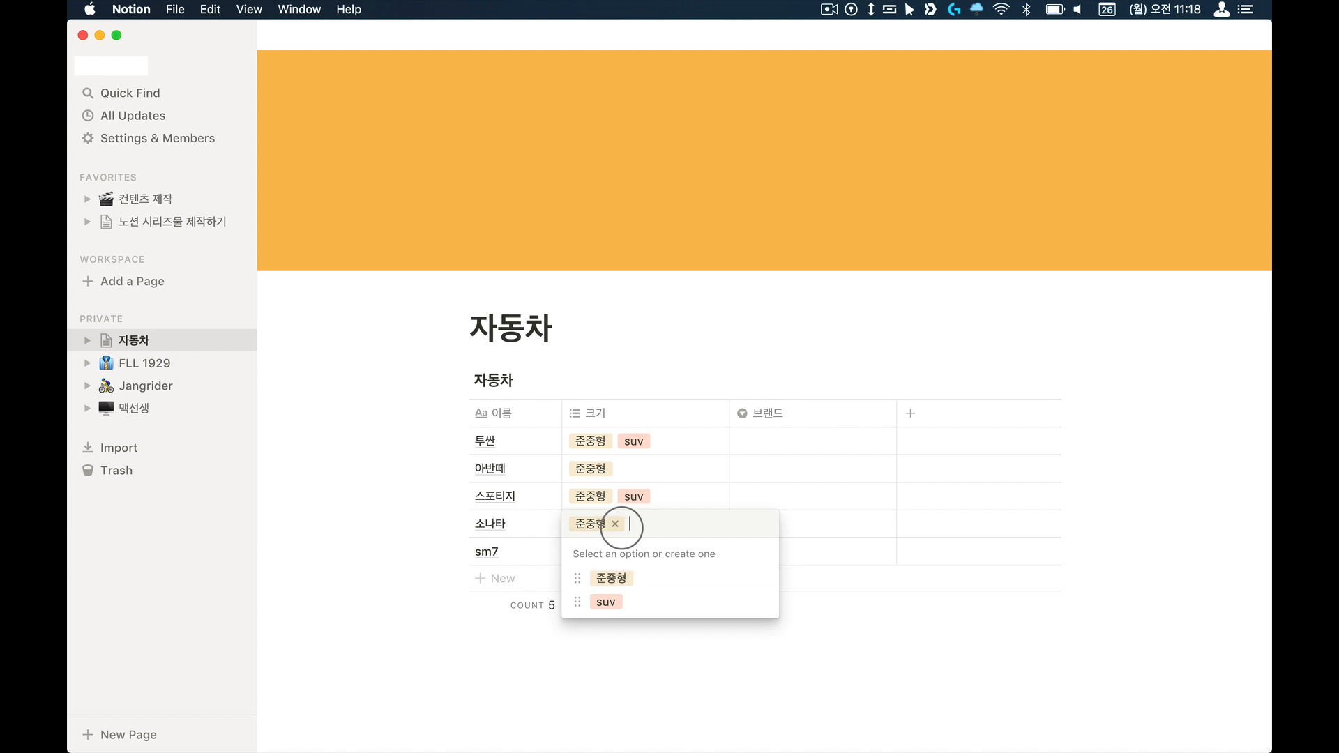
# Step: Replace 준중형 with a newly created option 중형 in the 크기 cell of 소나타
pyautogui.write('ㅈ')
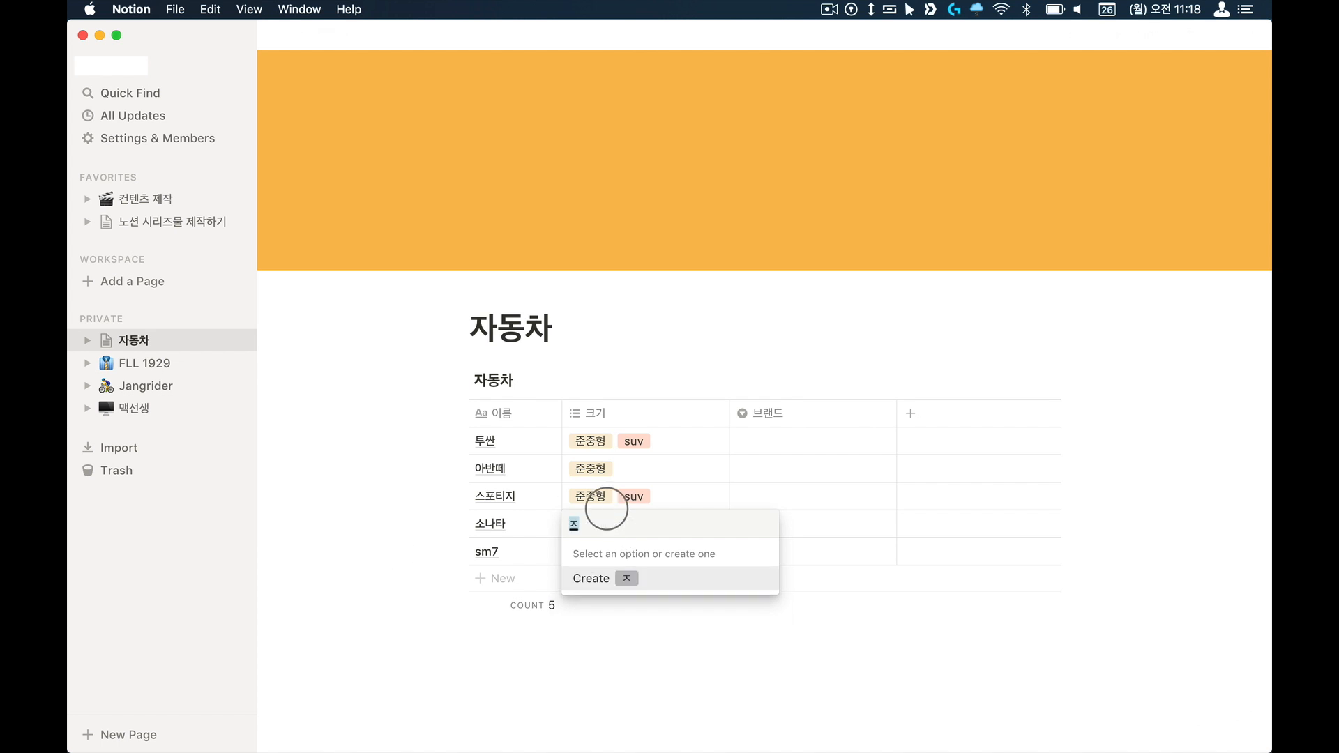
pyautogui.write('ㅜㅇㅎㅕㅇ')
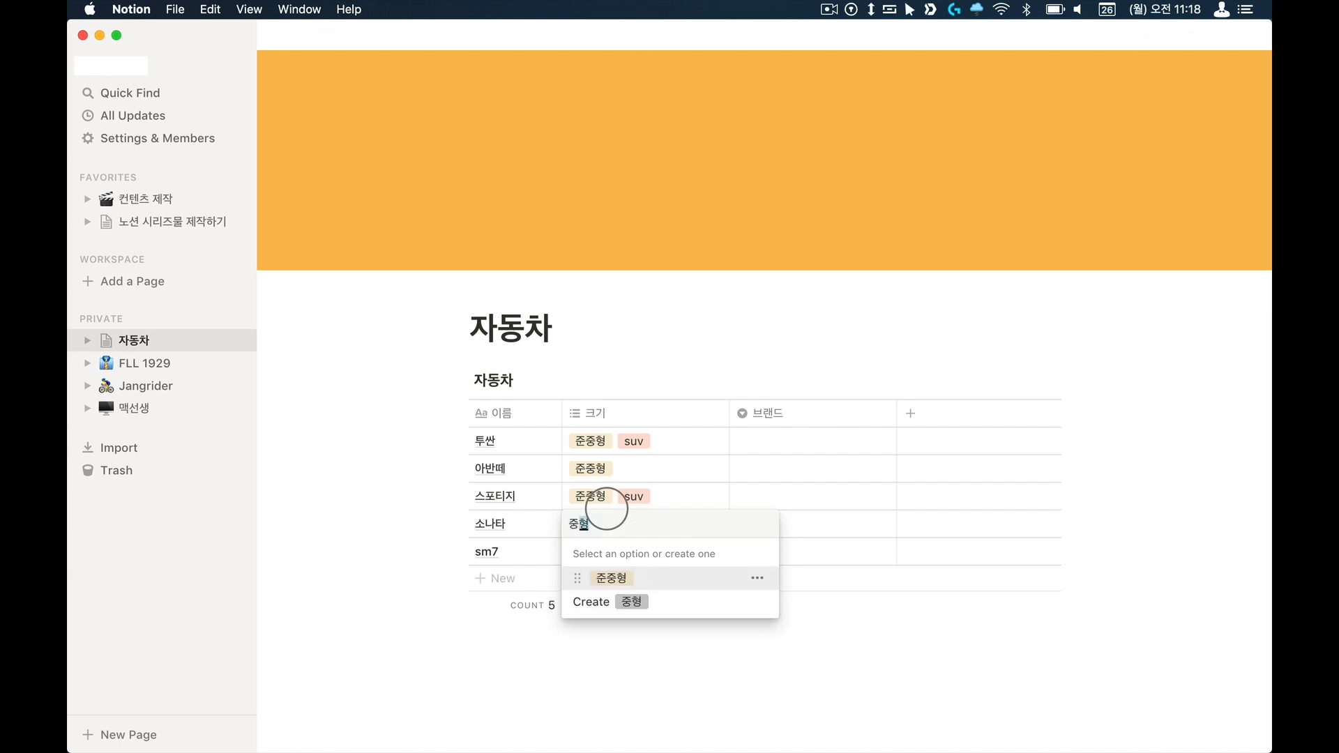
pyautogui.click(624, 599)
pyautogui.click(404, 608)
# Step: Create the option 대형 and assign it as the 크기 of sm7
pyautogui.click(598, 551)
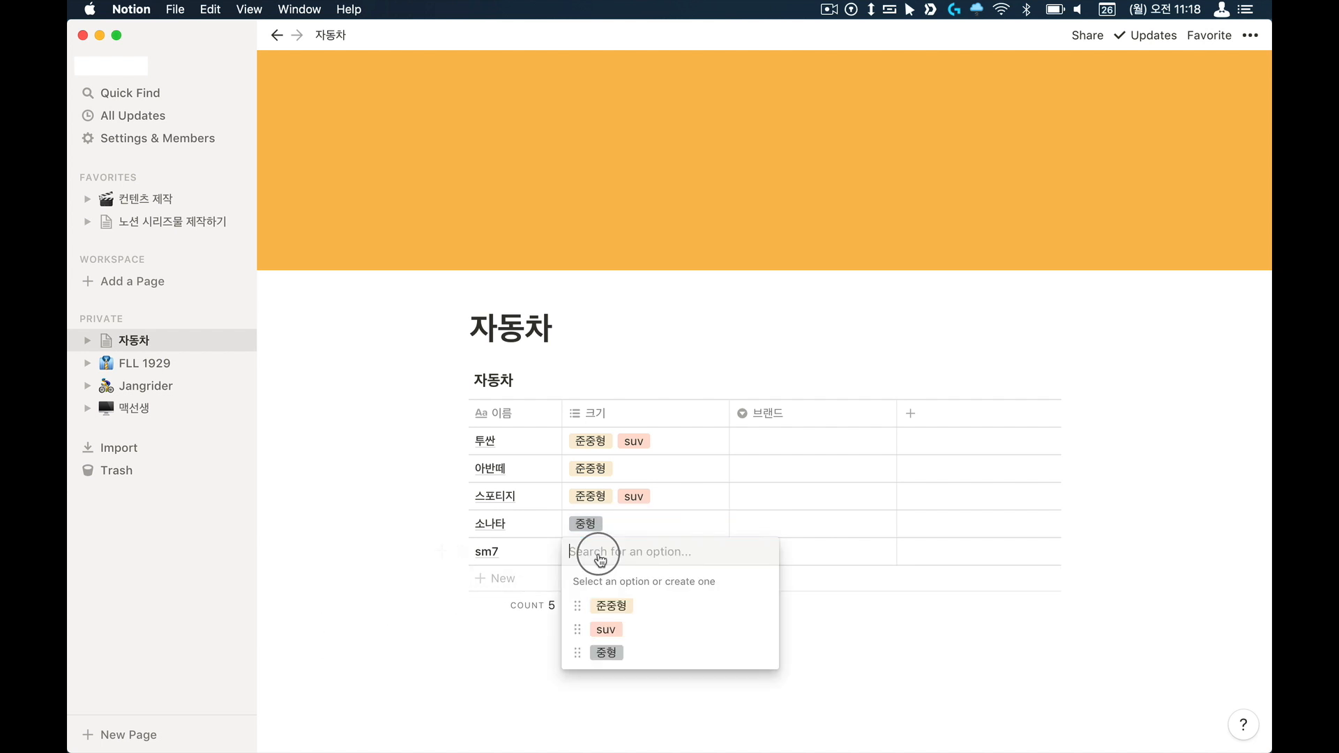
pyautogui.write('ㄷㅐㅎㅕㅇ')
pyautogui.press('Return')
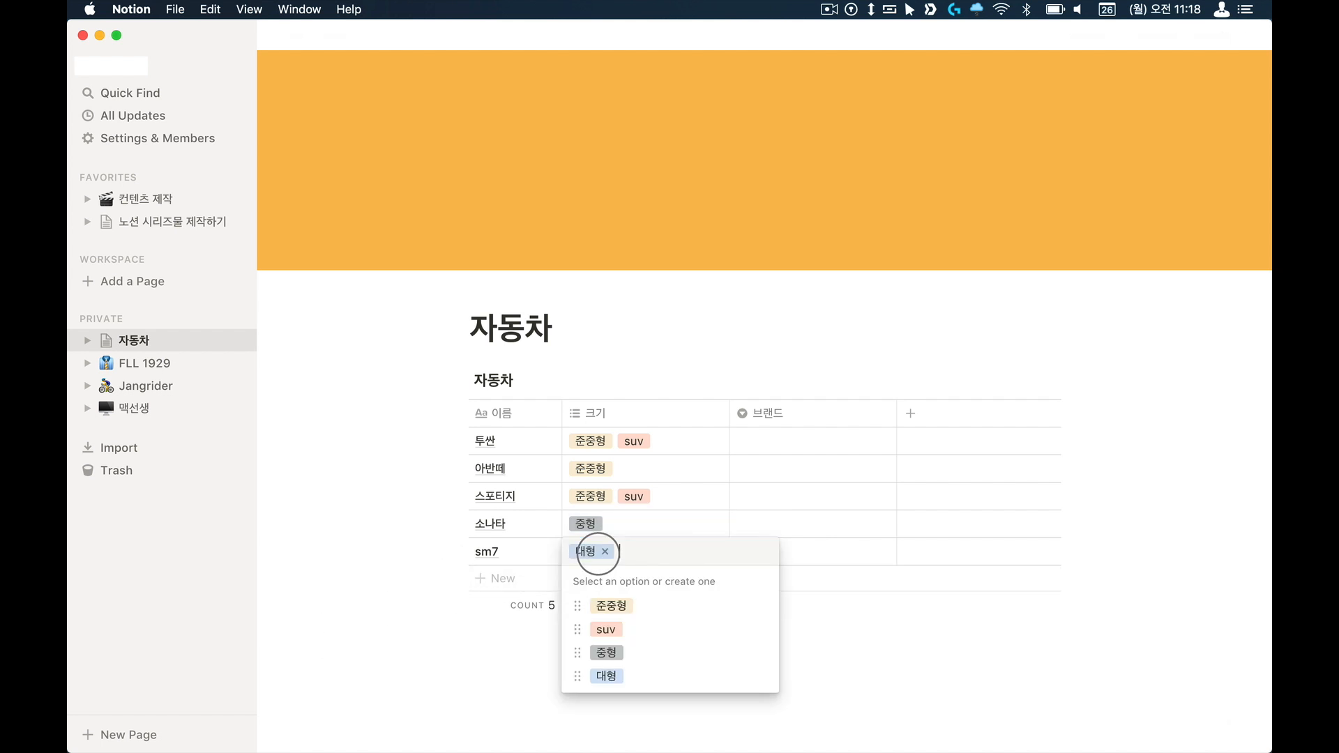
pyautogui.click(391, 657)
# Step: Compare the property types of the 브랜드 and 크기 columns without changing either type
pyautogui.click(801, 443)
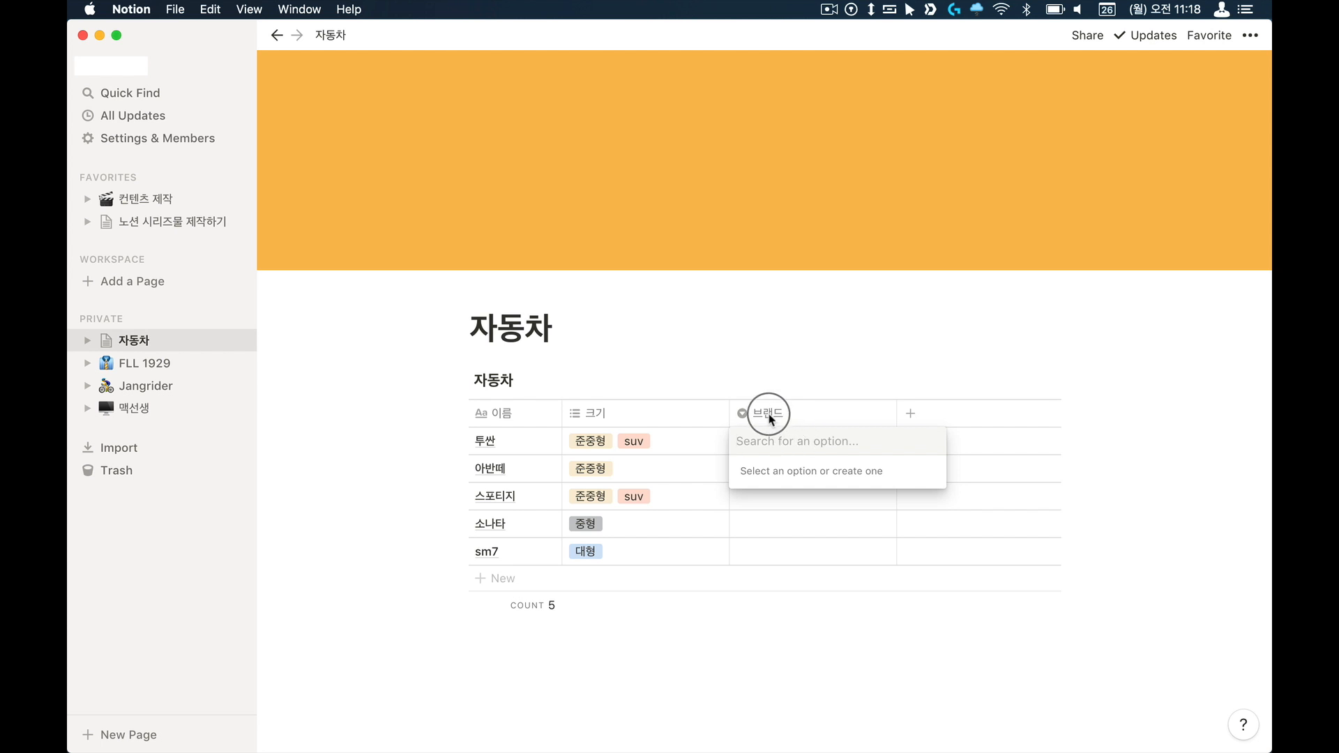
pyautogui.click(770, 419)
pyautogui.click(758, 413)
pyautogui.moveTo(779, 166)
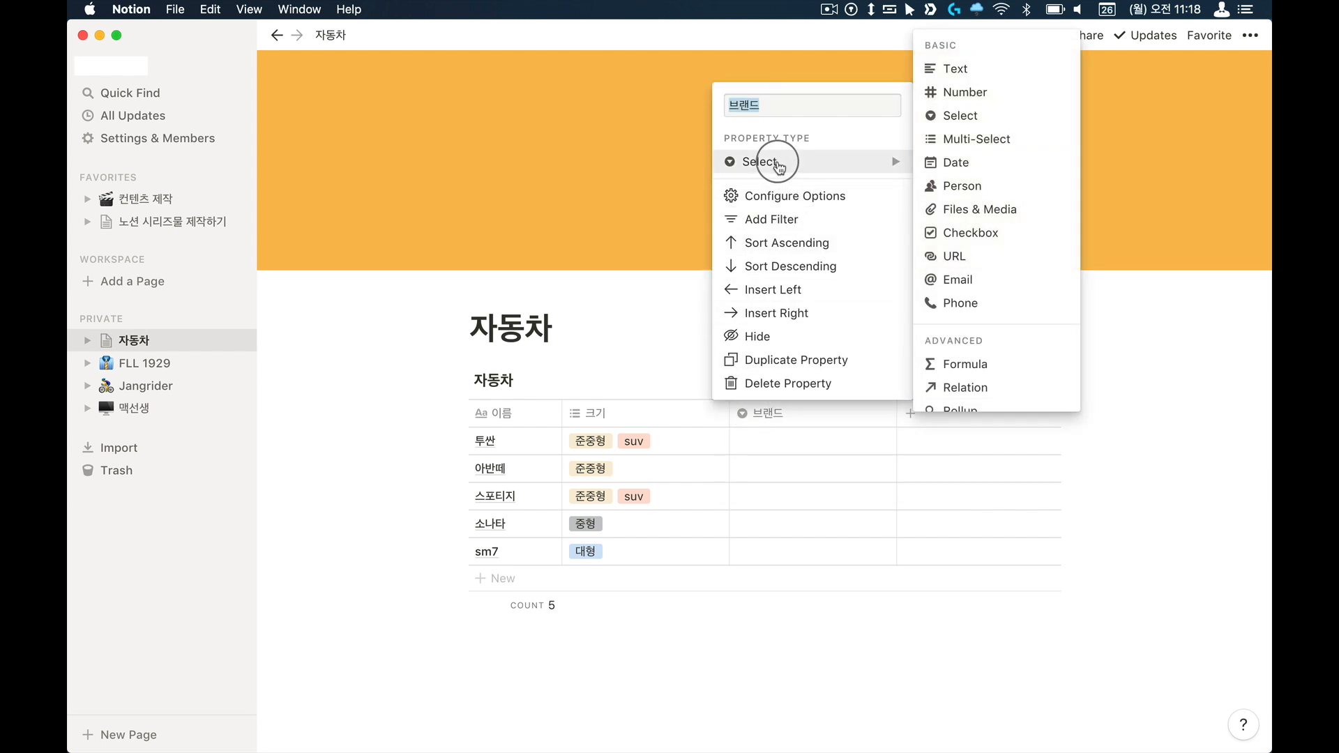
pyautogui.click(642, 412)
pyautogui.click(600, 411)
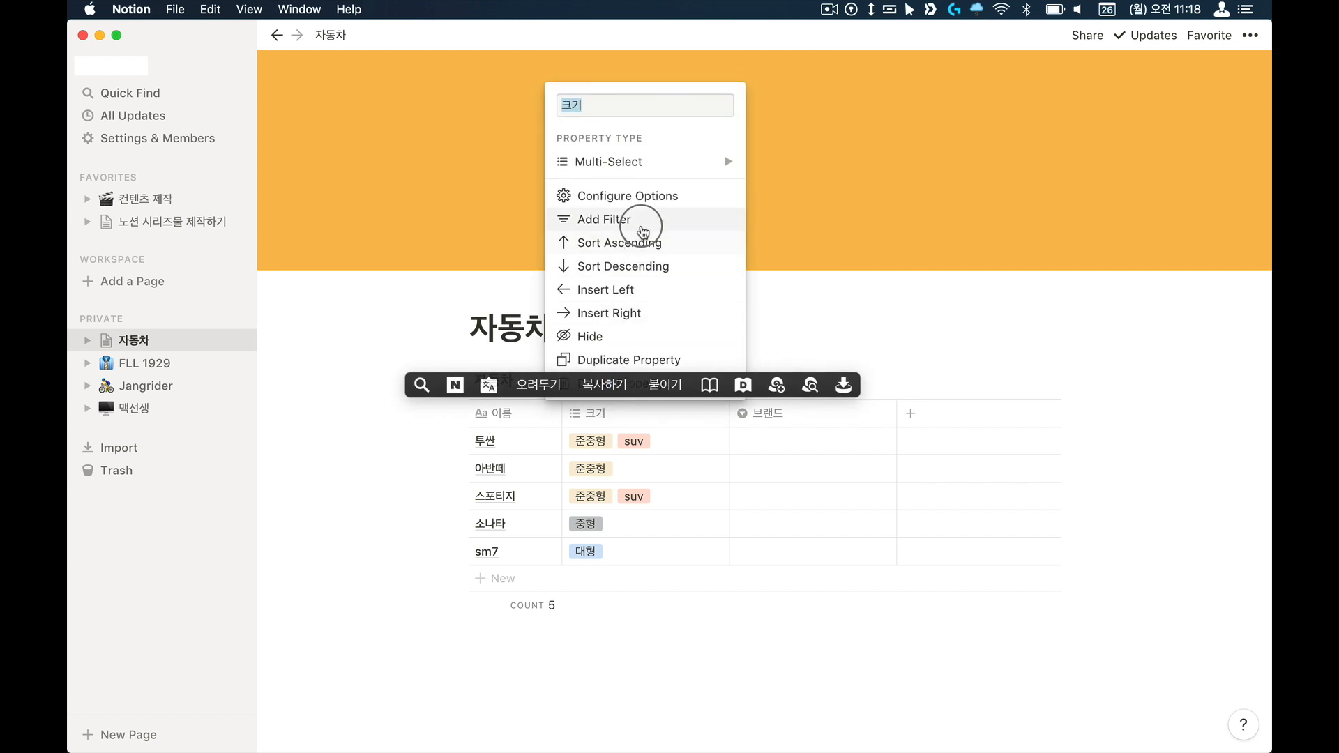
pyautogui.moveTo(662, 176)
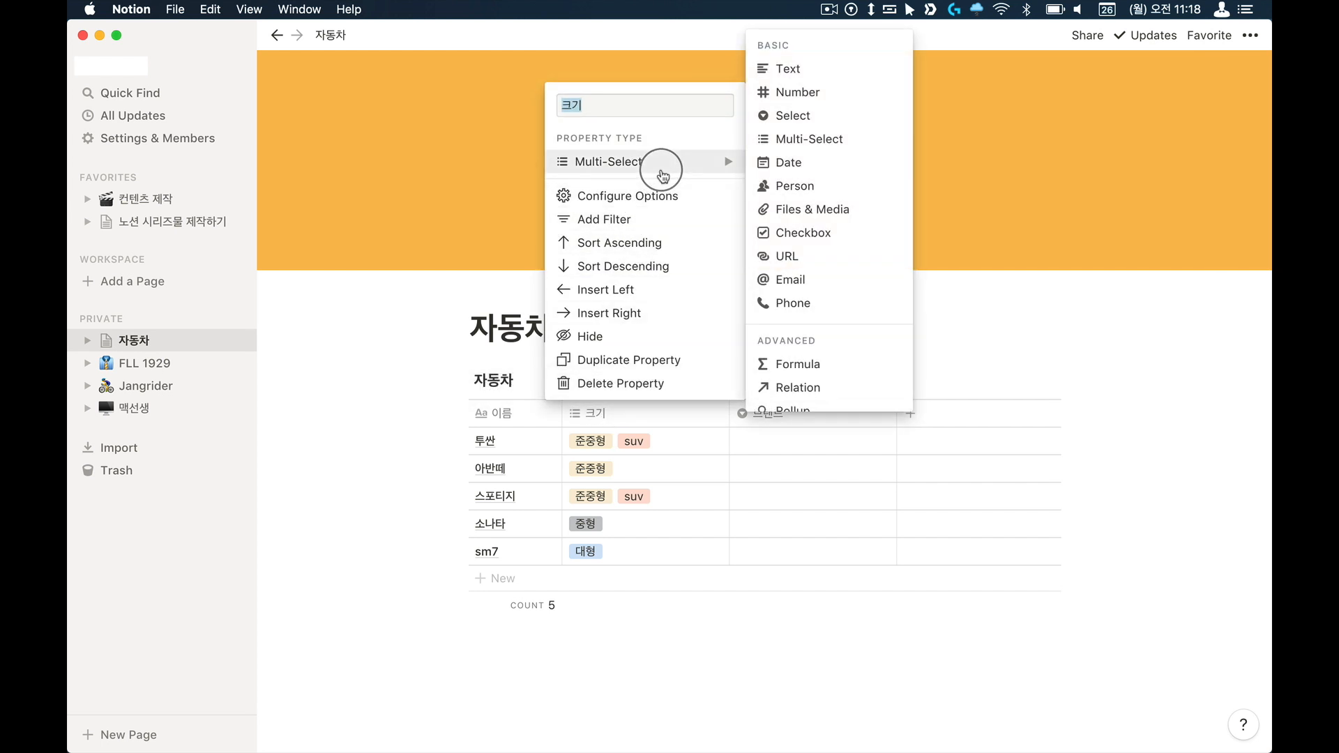
pyautogui.click(634, 439)
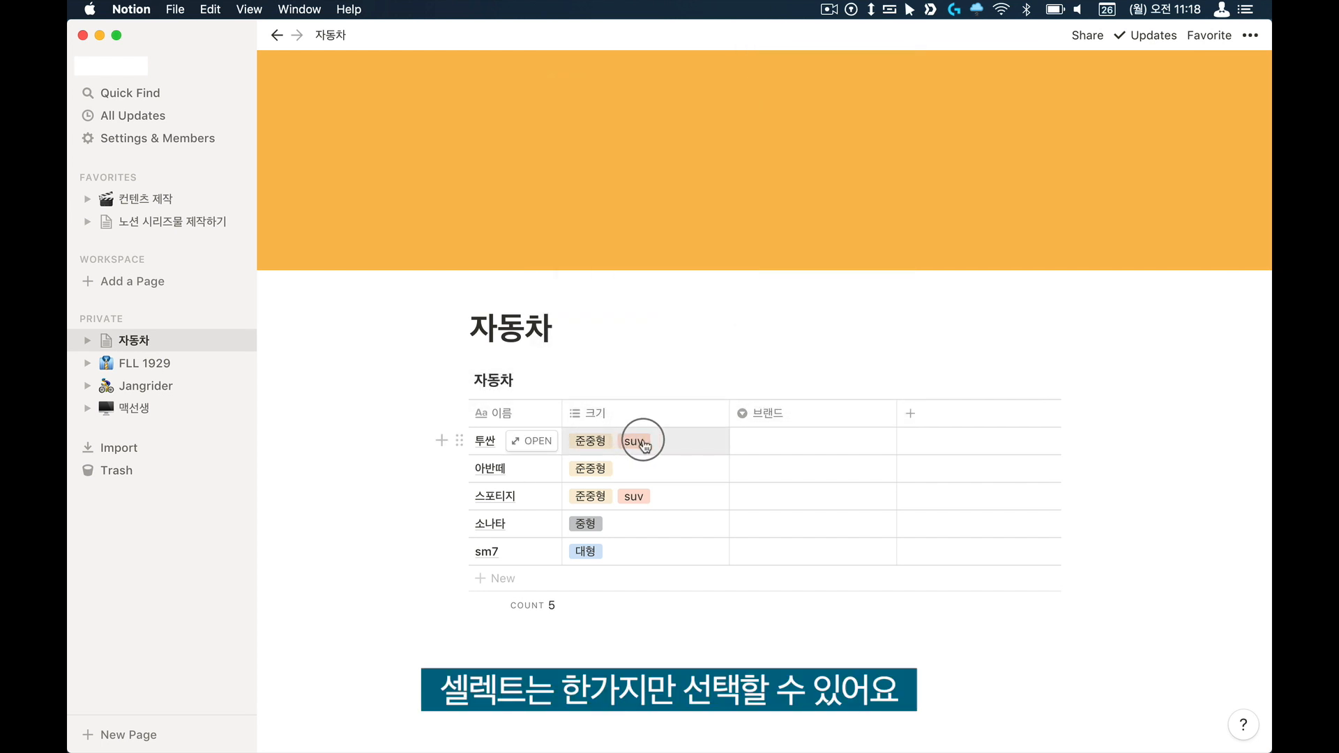
pyautogui.click(767, 415)
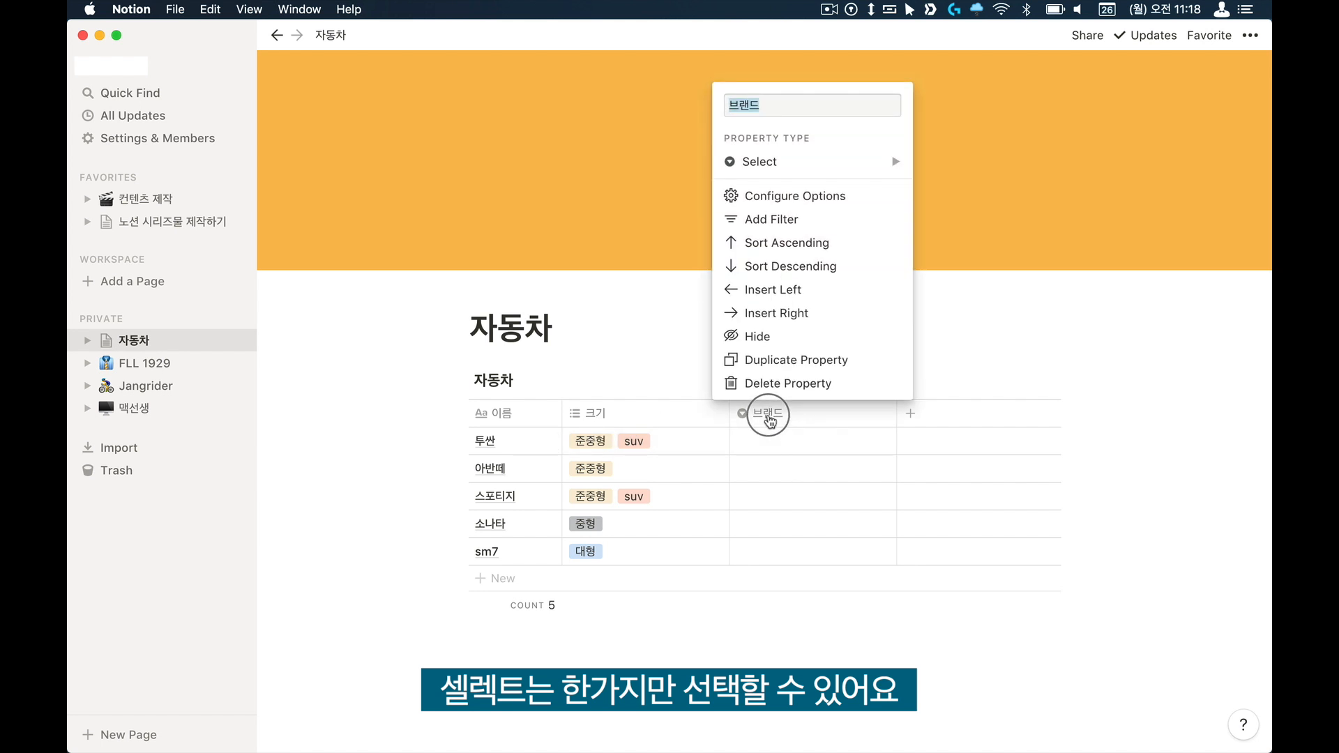
pyautogui.moveTo(802, 175)
pyautogui.click(765, 423)
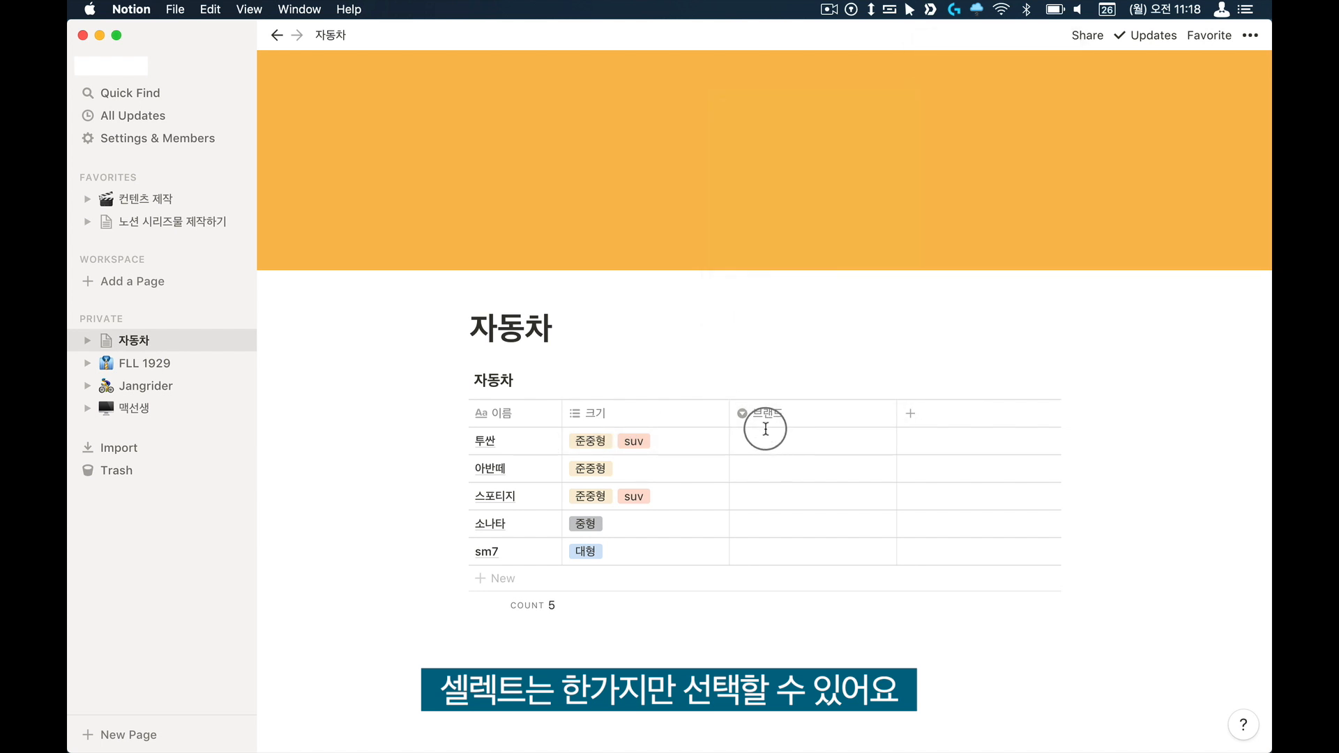
# Step: Create the brand option 현대 and assign it as the 브랜드 of 투싼
pyautogui.click(759, 441)
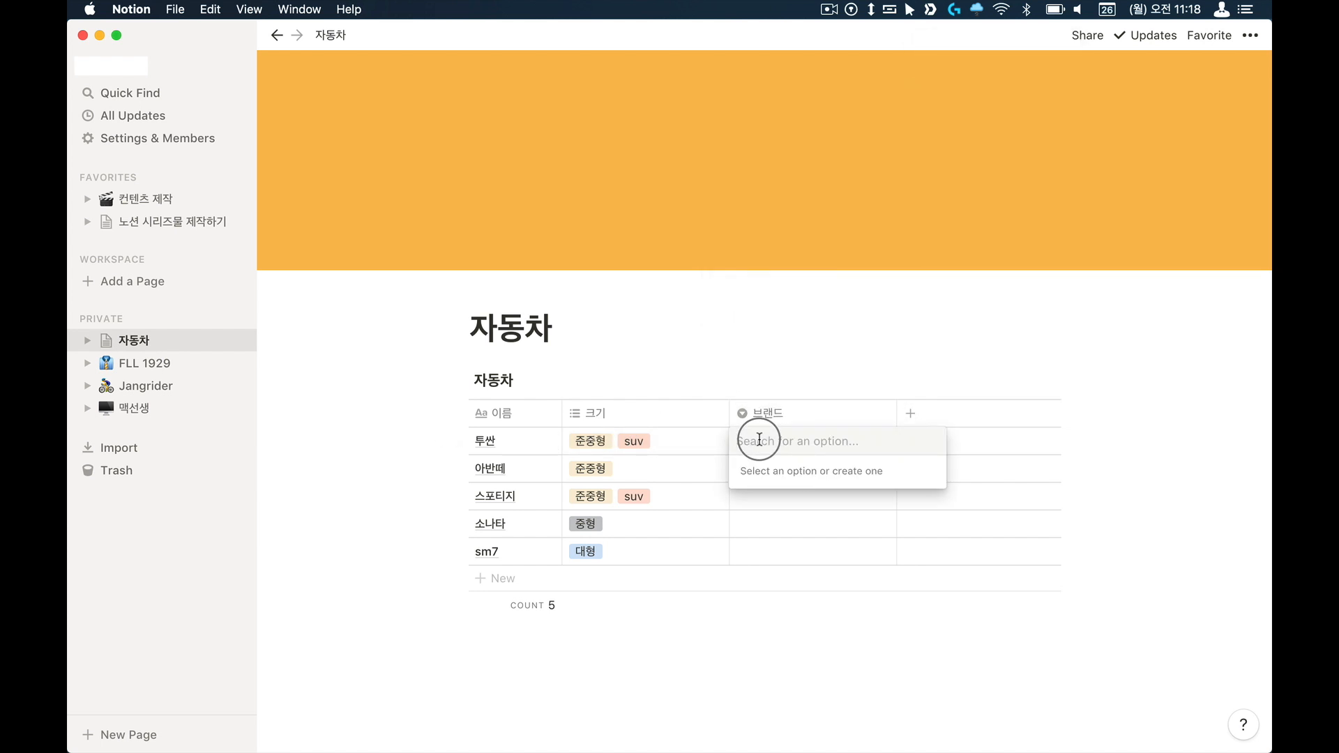
pyautogui.write('현대')
pyautogui.press('Return')
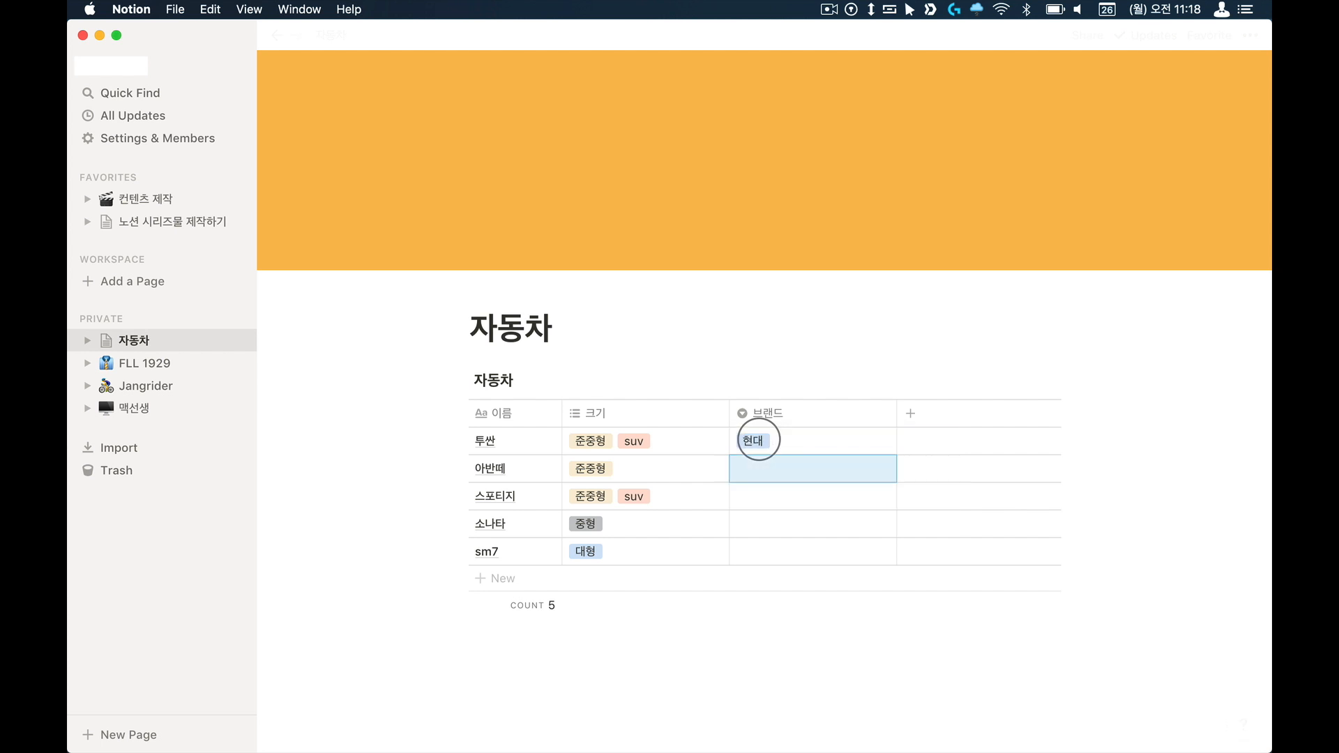
pyautogui.click(771, 469)
pyautogui.click(695, 521)
# Step: Create the brand options 기아 for 스포티지 and 삼성 for sm7 in the 브랜드 column
pyautogui.click(774, 501)
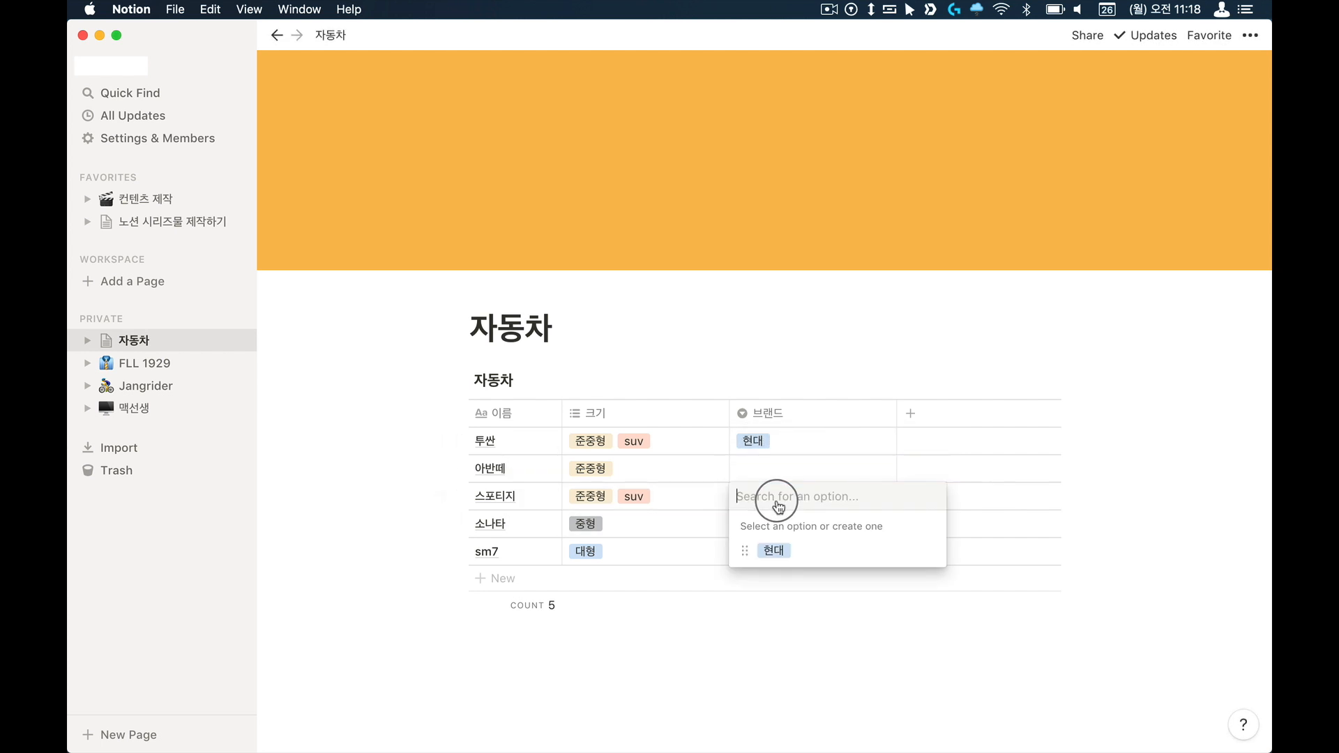
pyautogui.write('기아')
pyautogui.press('Return')
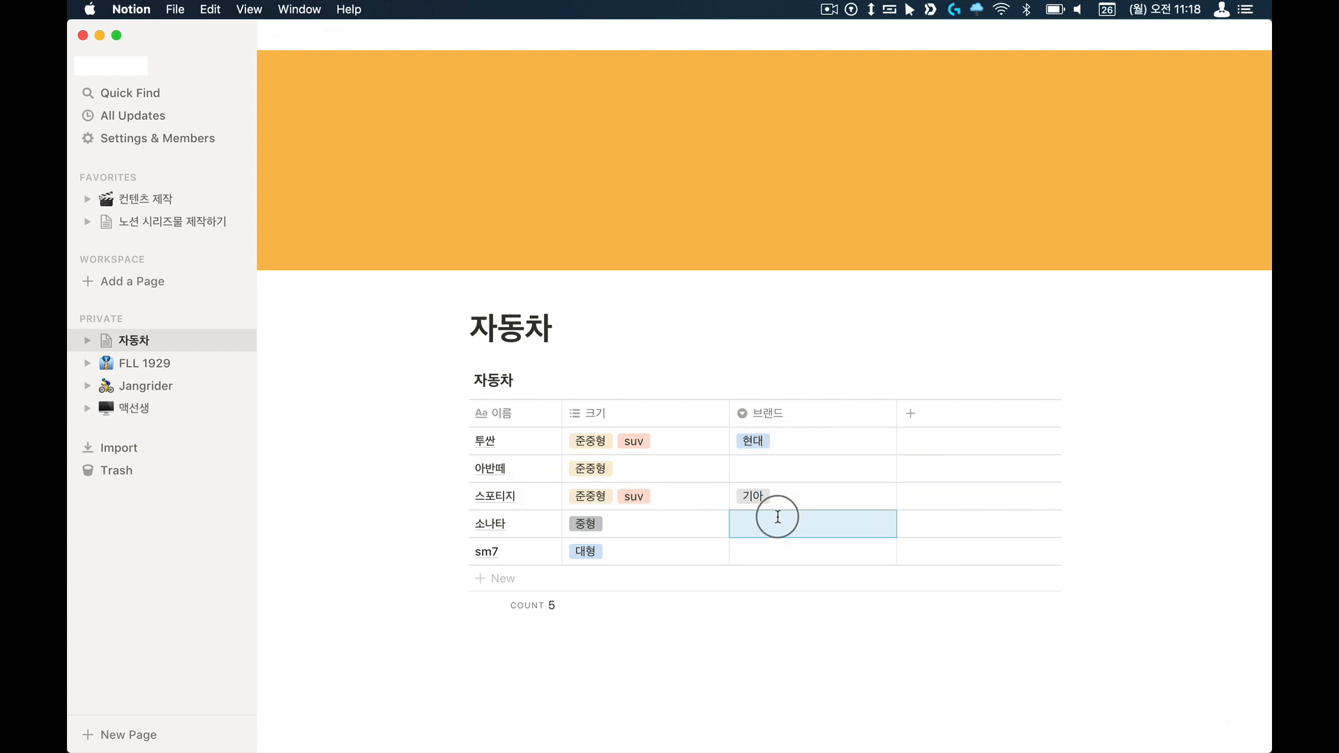
pyautogui.click(774, 552)
pyautogui.write('ㅅ성')
pyautogui.press('Return')
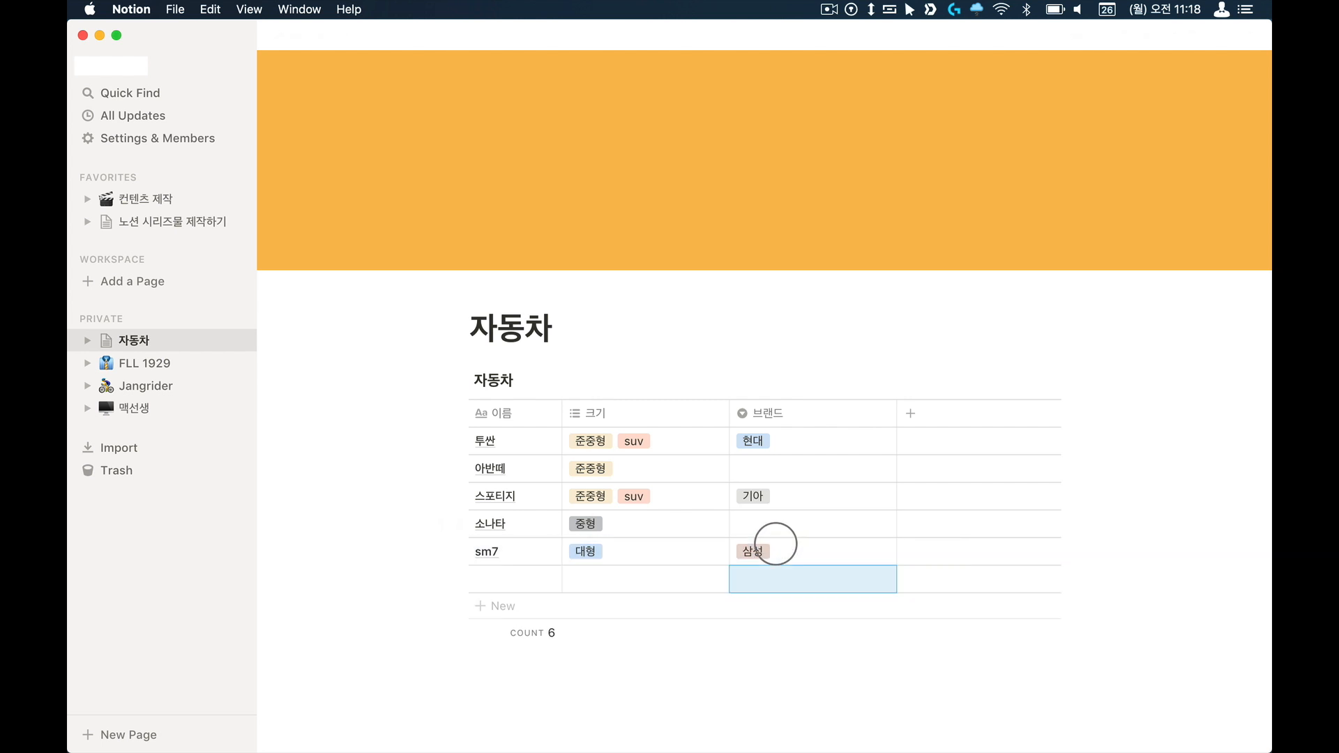
# Step: Assign the existing brand 현대 to 아반떼 and 소나타, and delete the extra empty row at the end of the table
pyautogui.click(763, 466)
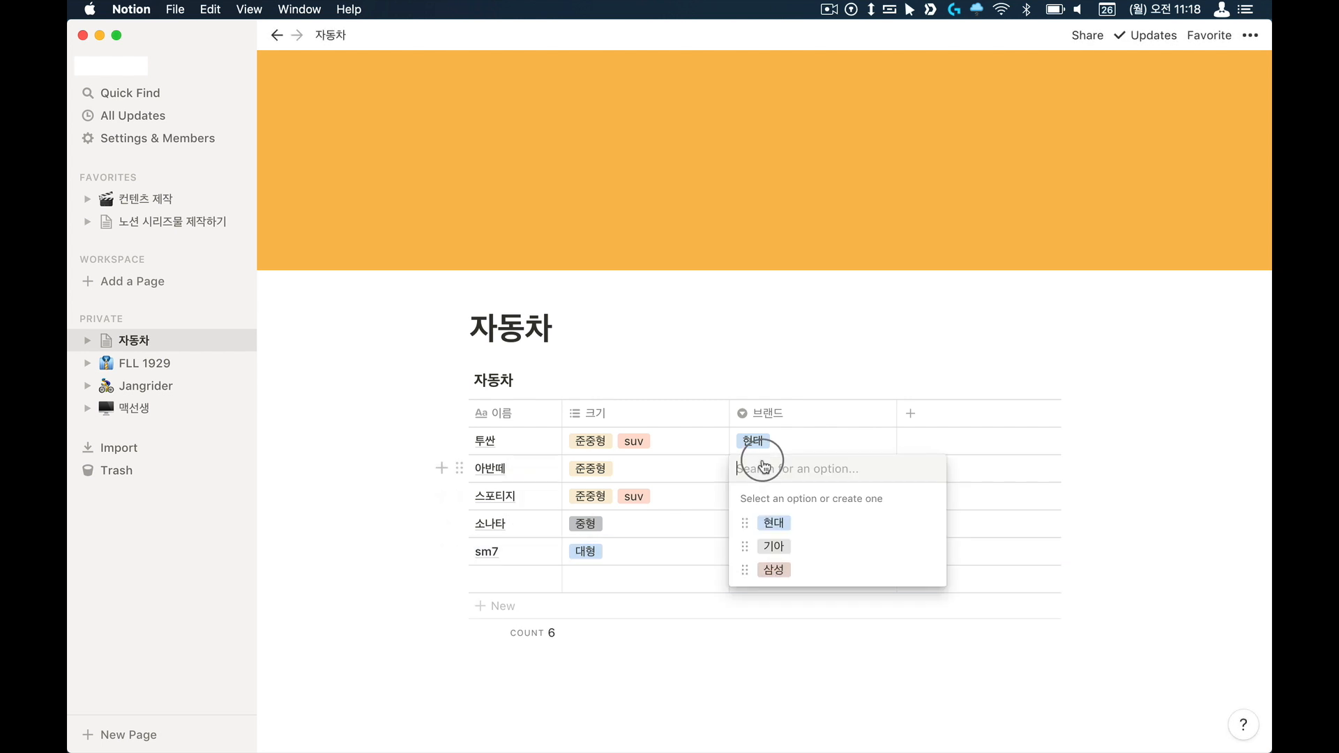
pyautogui.click(778, 517)
pyautogui.click(784, 528)
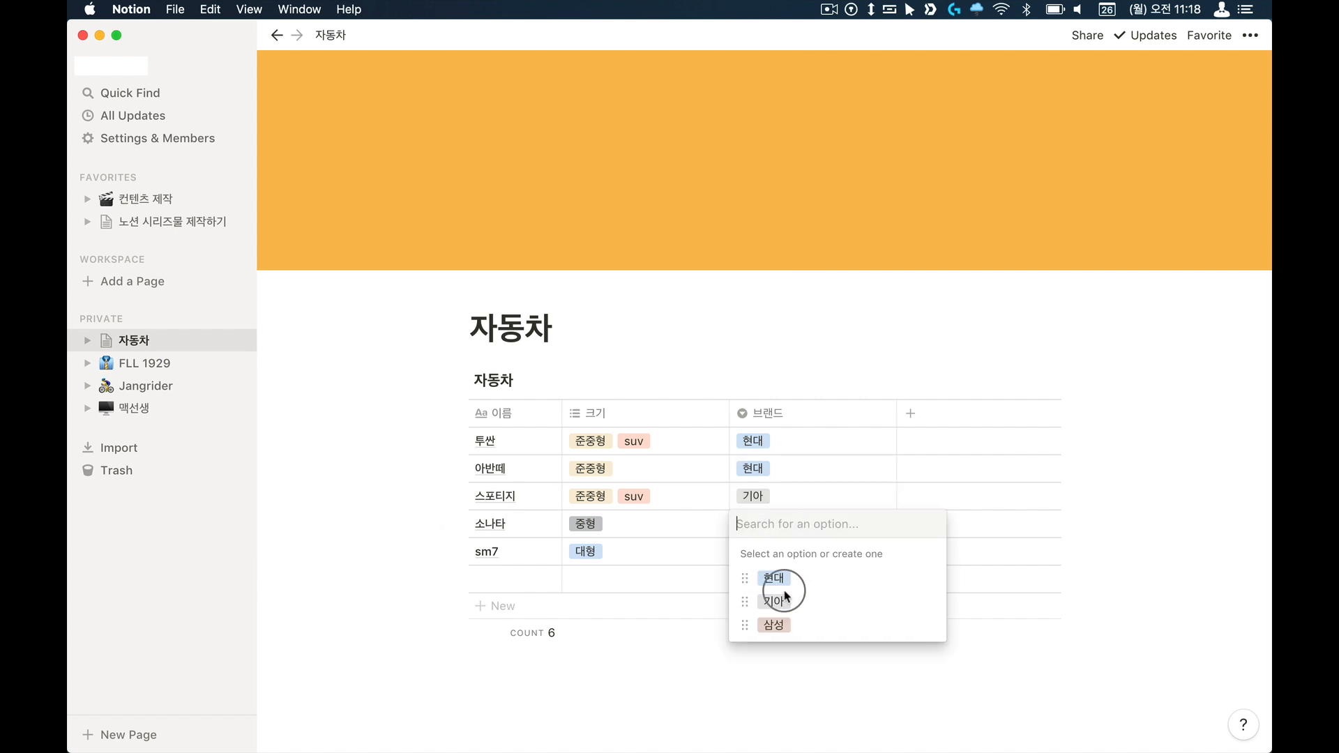
pyautogui.click(774, 582)
pyautogui.moveTo(687, 587); pyautogui.dragTo(517, 587)
pyautogui.press('BackSpace')
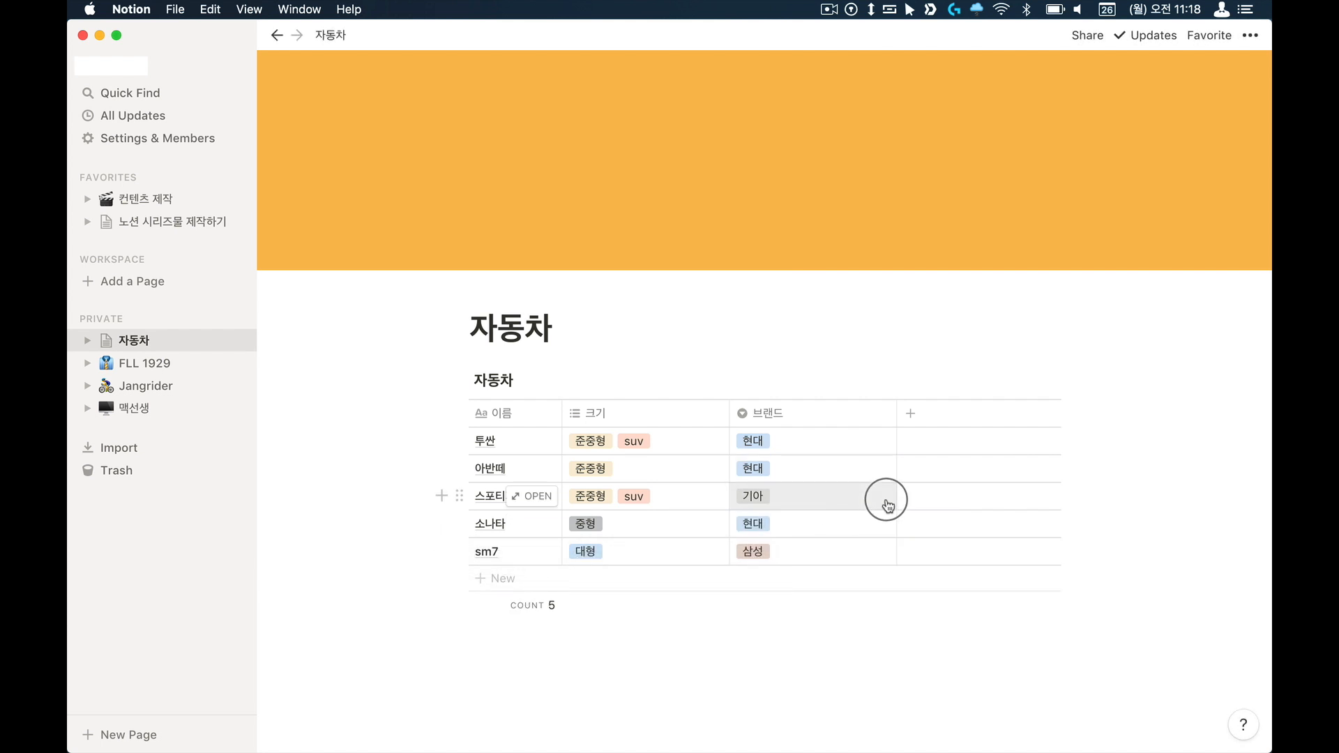
# Step: Add a column named 가격 with the Number property type after 브랜드
pyautogui.click(910, 415)
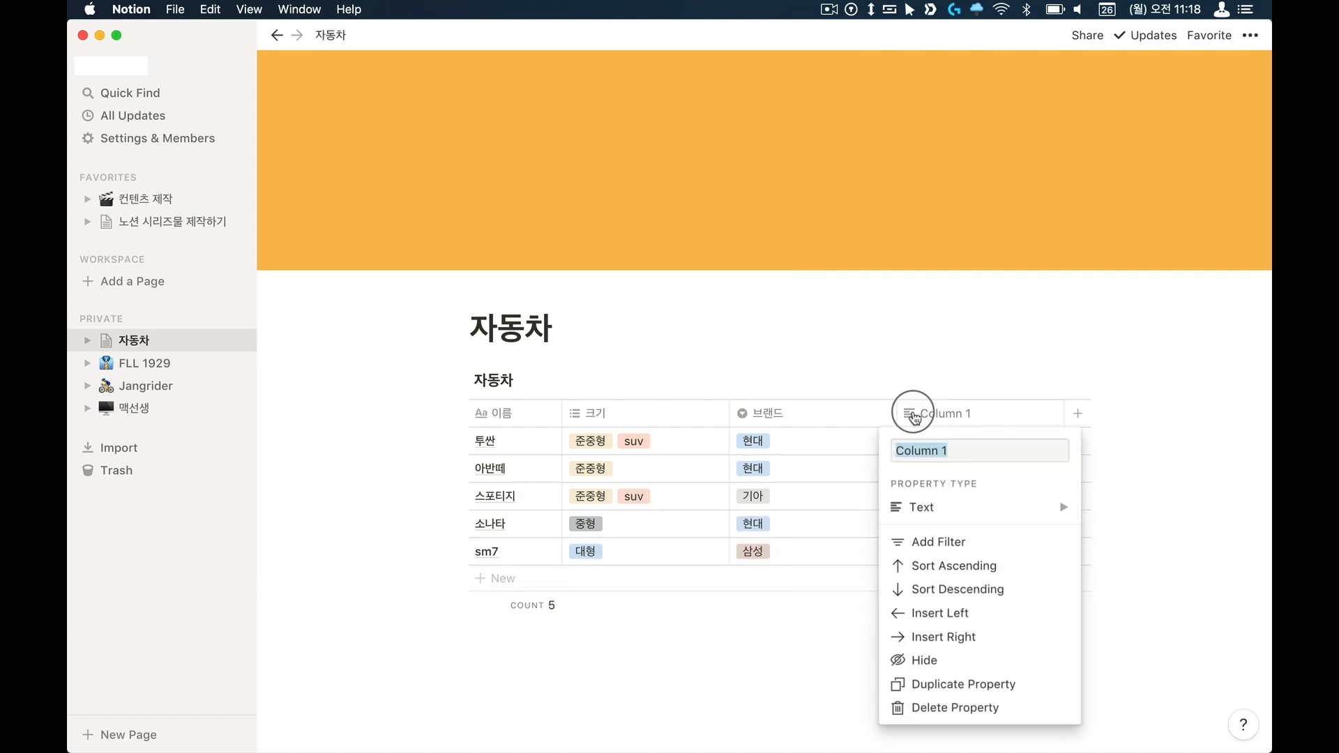
pyautogui.click(922, 506)
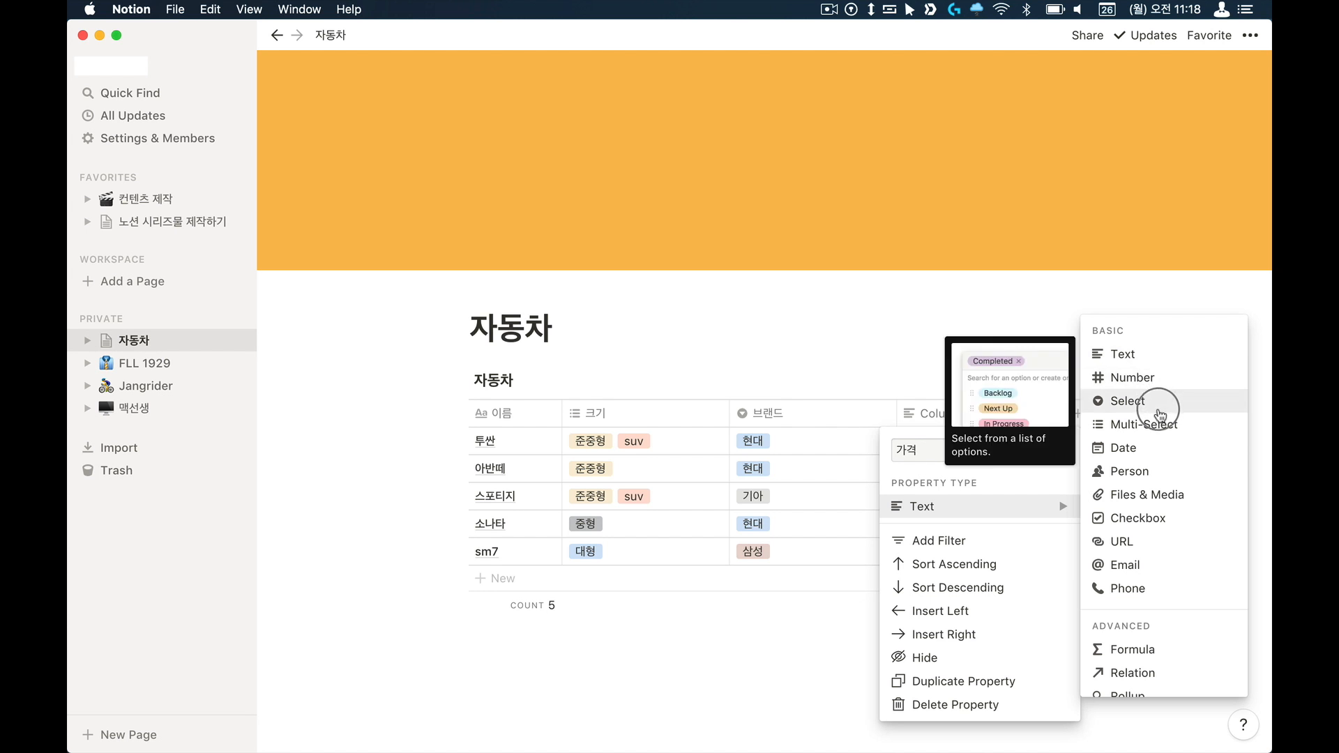
pyautogui.click(1161, 377)
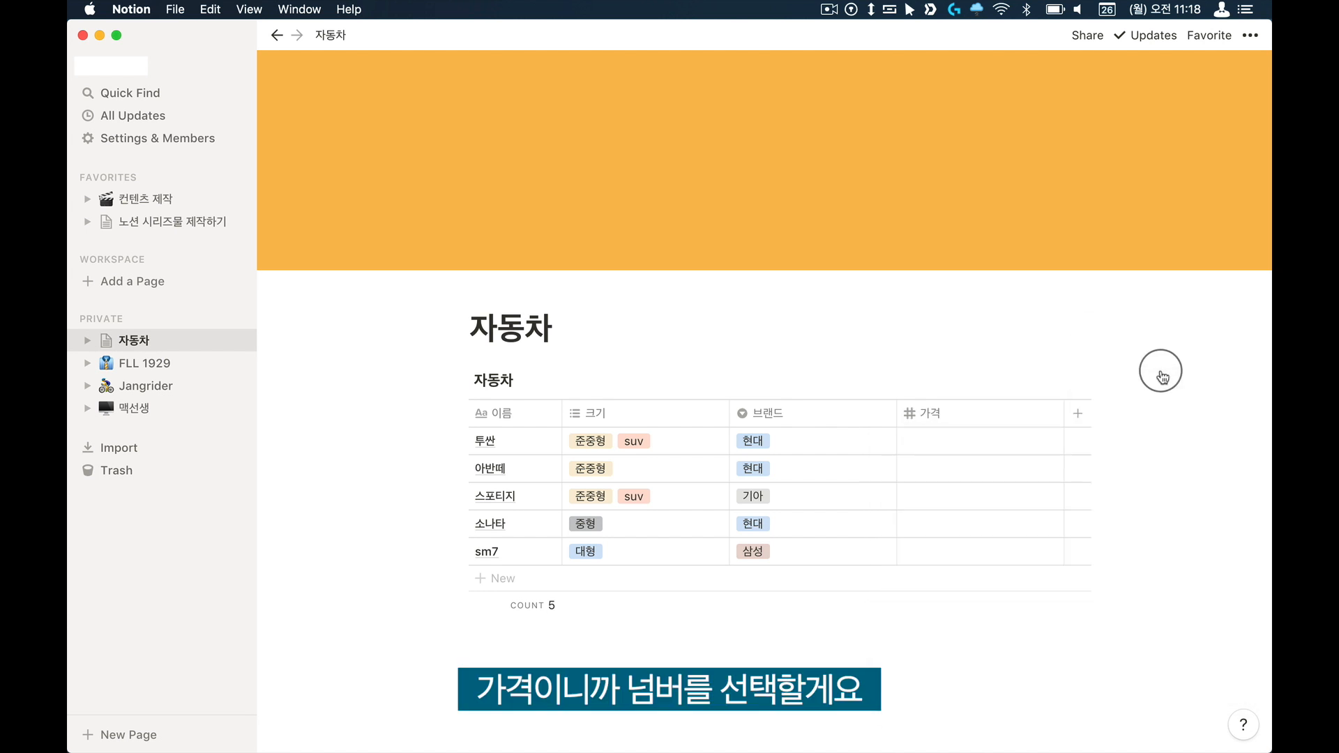
# Step: Enter the 가격 values: 3000 for 투싼, 2000 for 아반떼, 3000 for 스포티지, 4000 for 소나타 and 5000 for sm7
pyautogui.click(979, 444)
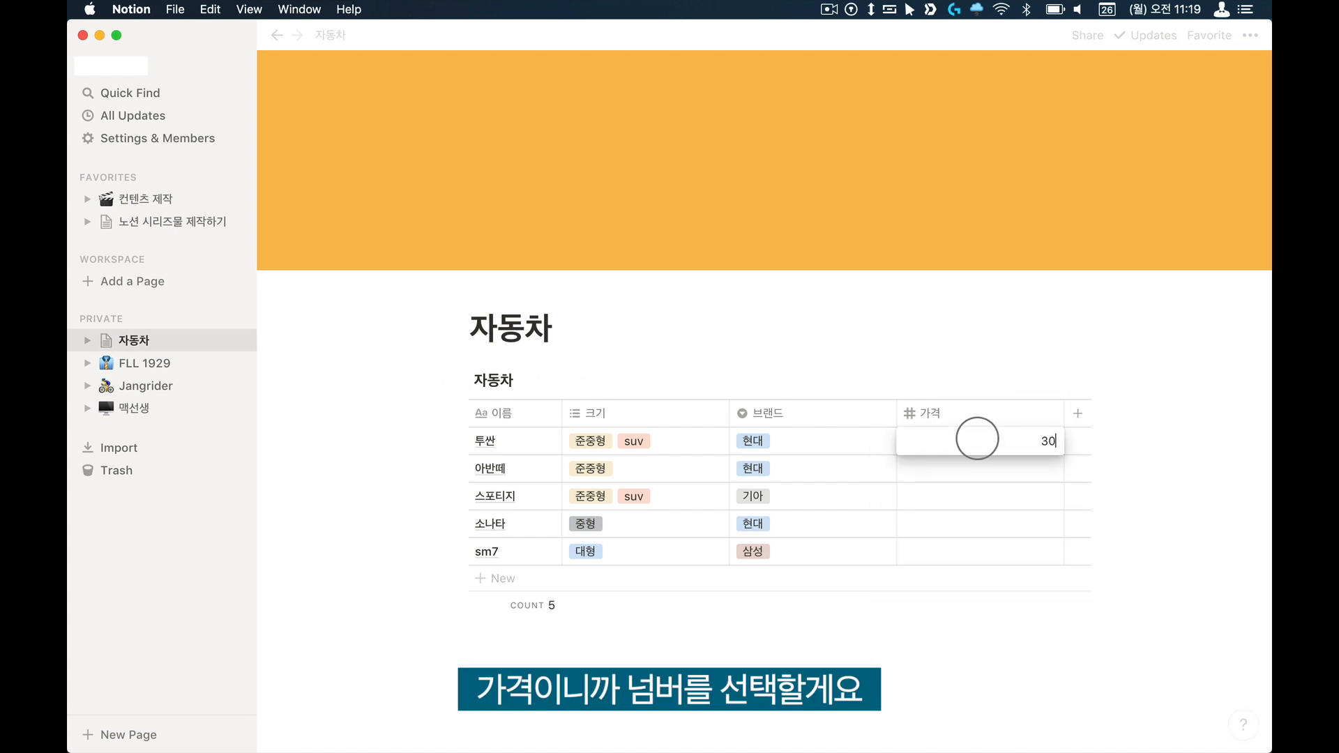
pyautogui.press('Escape')
pyautogui.click(951, 469)
pyautogui.write('2000')
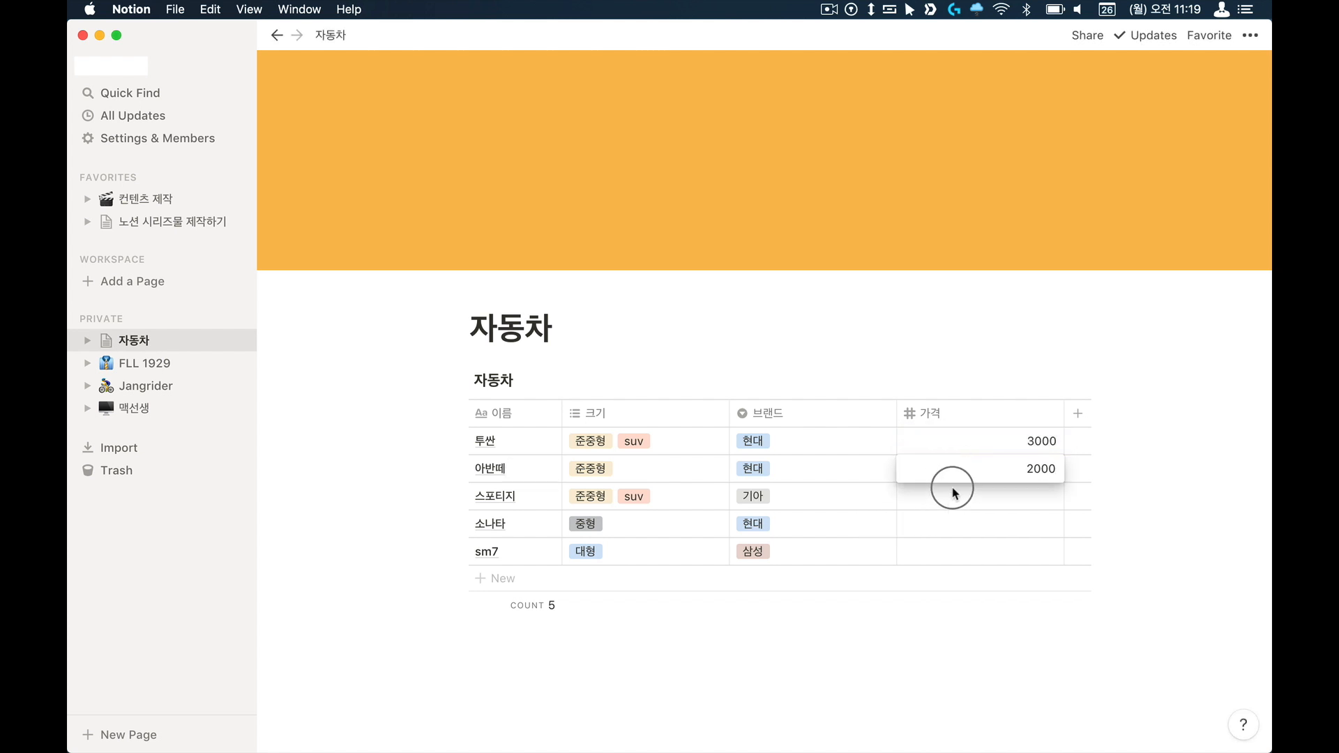
pyautogui.click(942, 496)
pyautogui.write('3000')
pyautogui.click(977, 529)
pyautogui.write('4000')
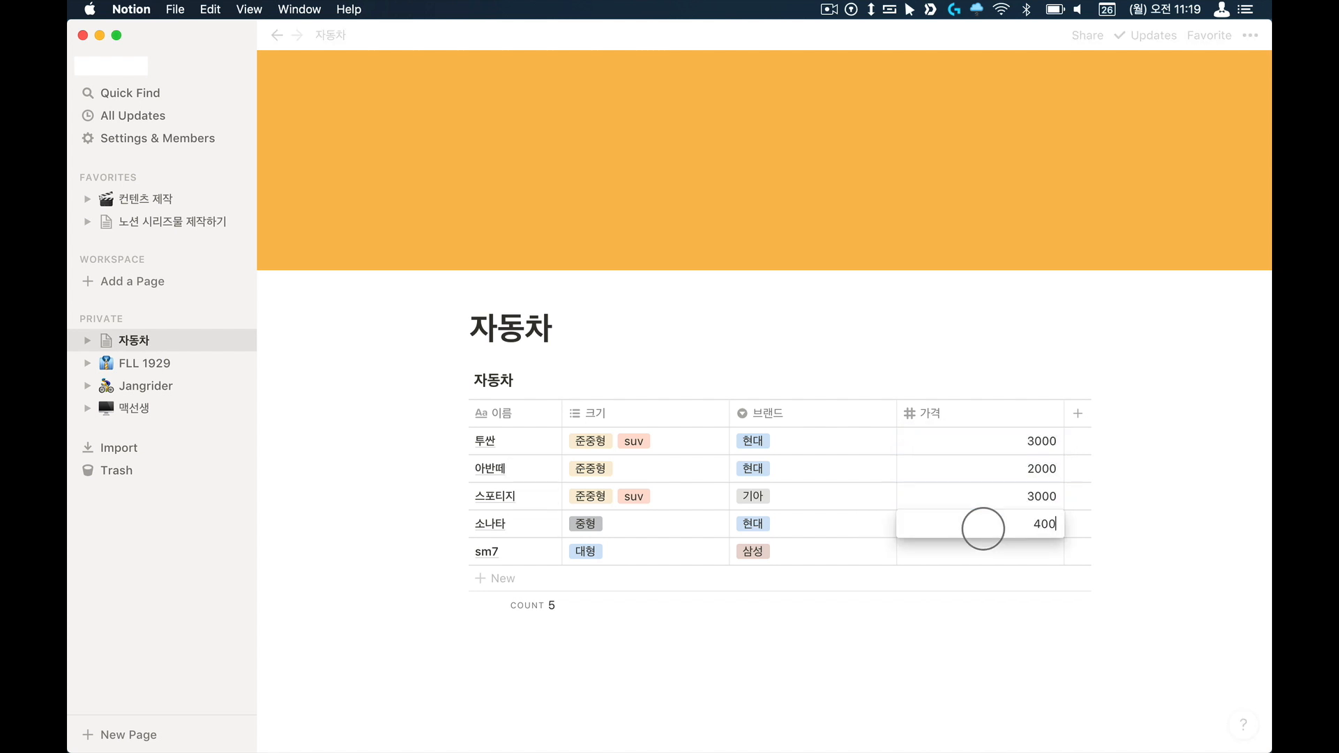
pyautogui.click(957, 548)
pyautogui.write('5000')
pyautogui.press('Escape')
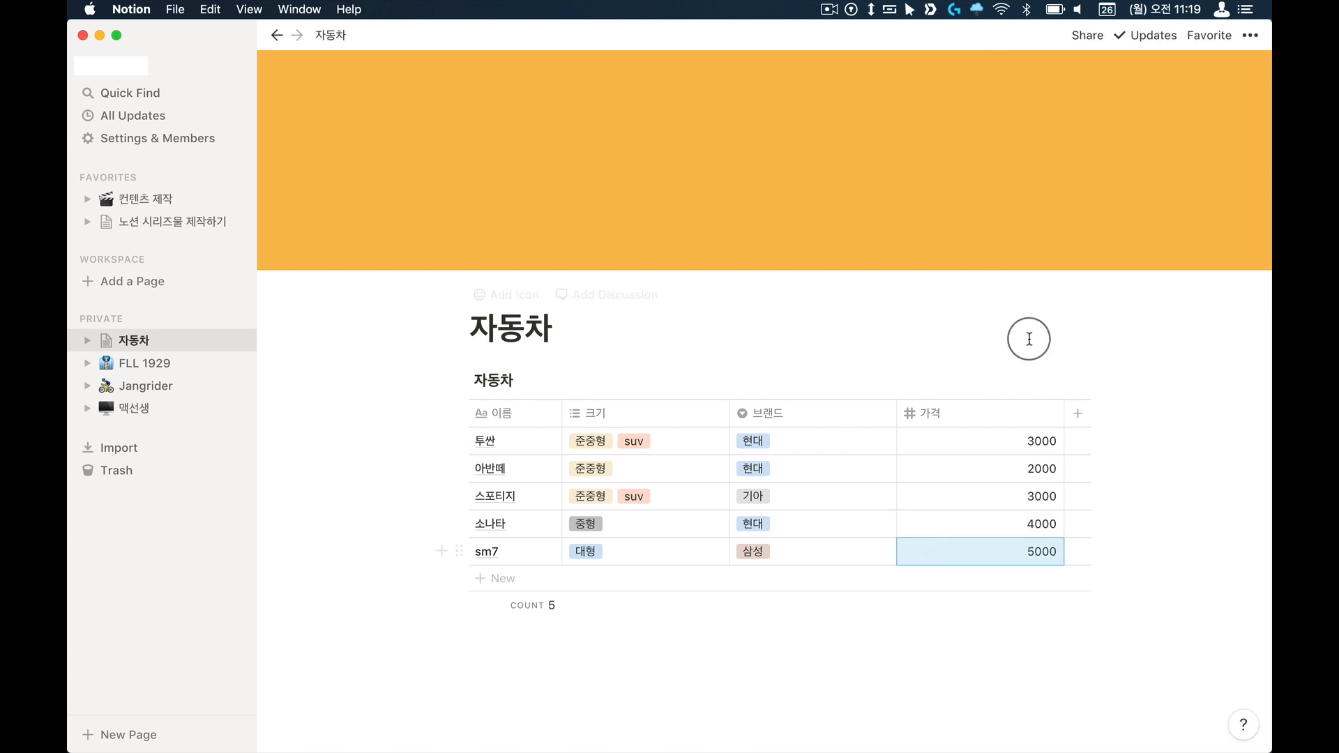
# Step: Narrow the 가격 and 브랜드 columns of the car table
pyautogui.moveTo(1064, 409); pyautogui.dragTo(974, 409)
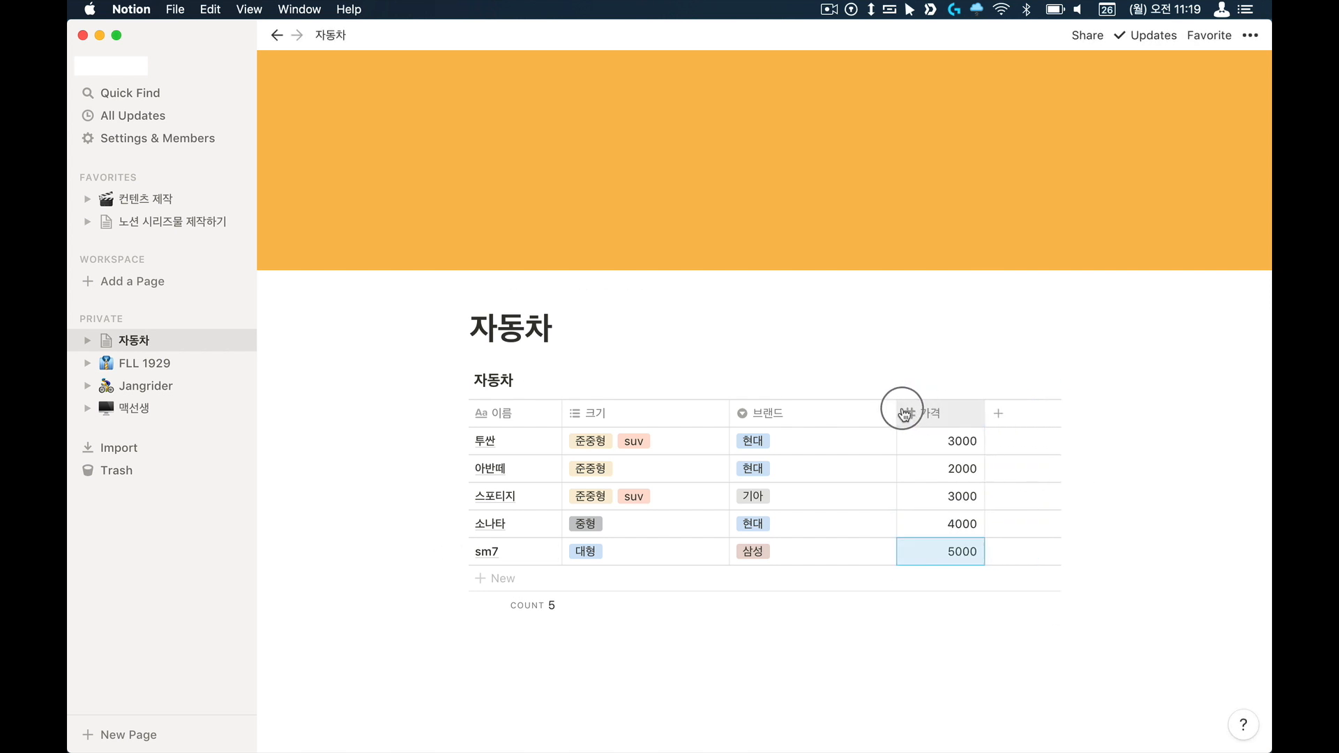
pyautogui.moveTo(892, 410); pyautogui.dragTo(831, 417)
# Step: Try the Sum, Average and Median calculations under the 가격 column, and settle on Average
pyautogui.moveTo(883, 598)
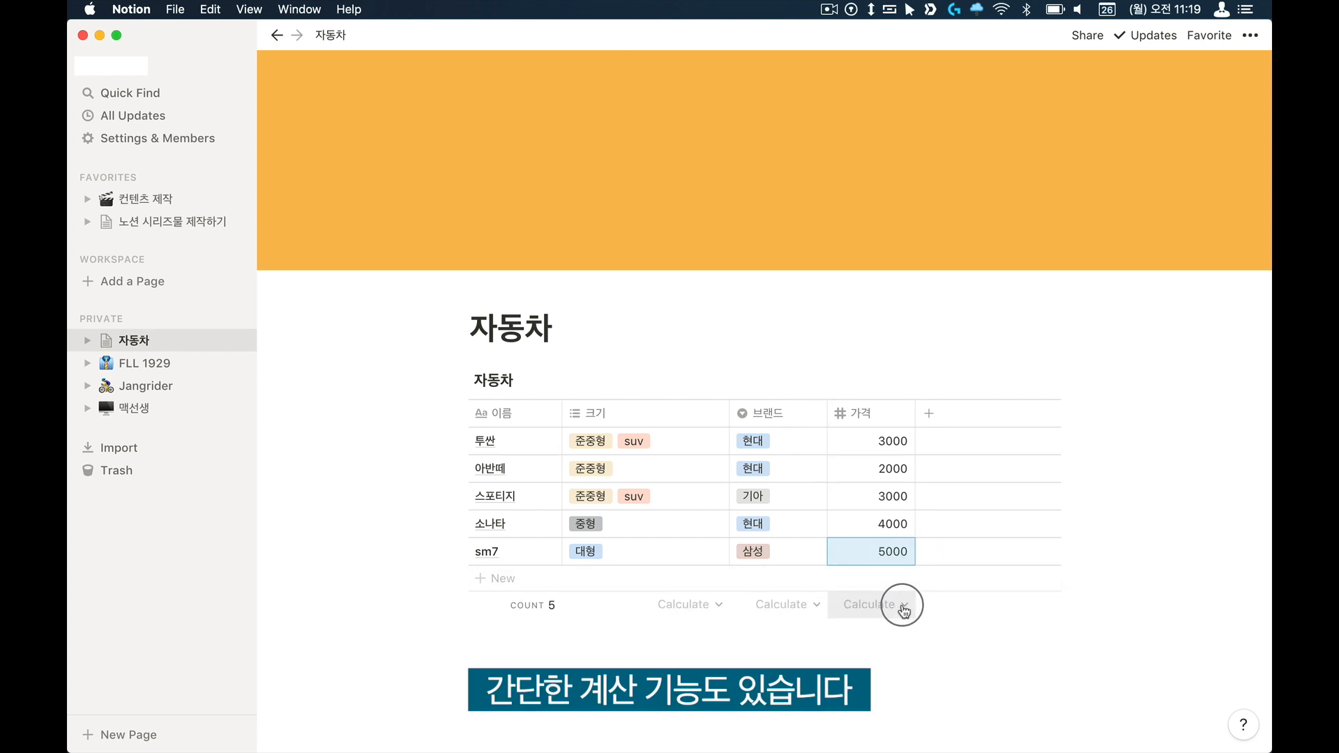
pyautogui.click(902, 607)
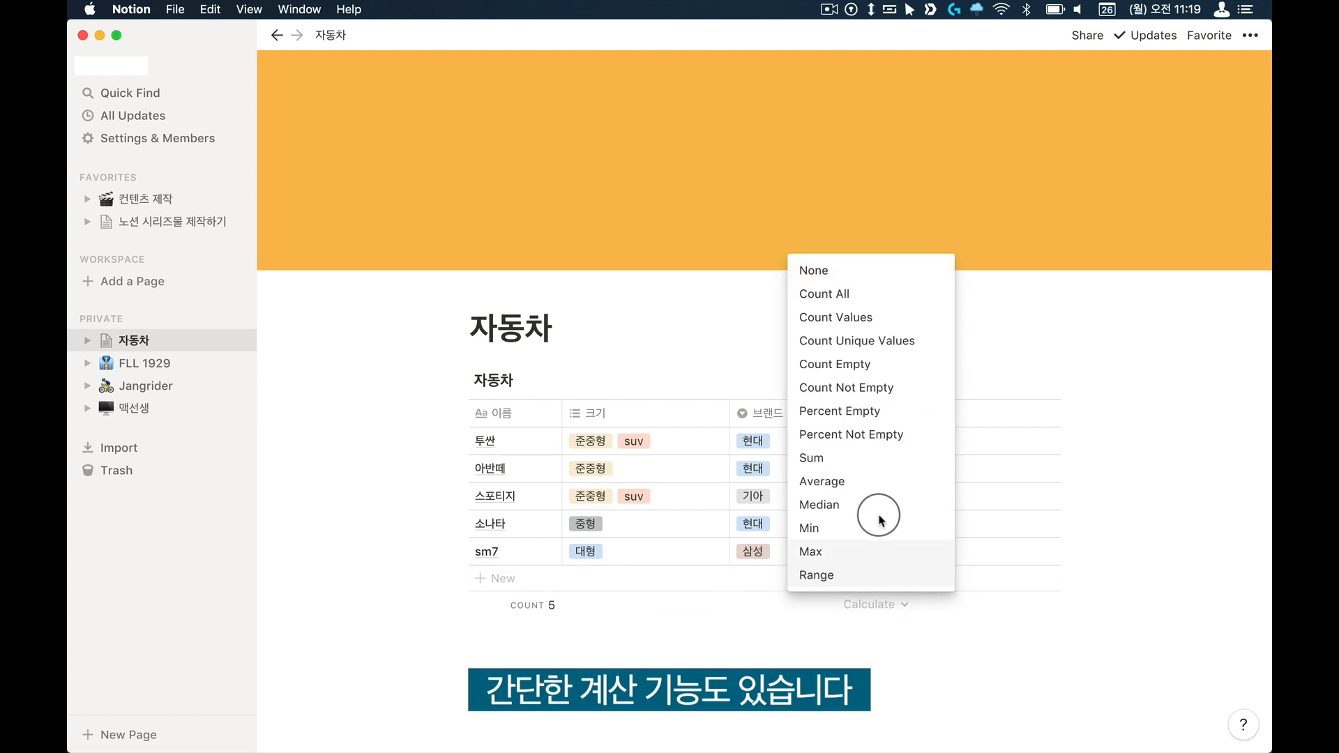
pyautogui.click(947, 458)
pyautogui.click(905, 611)
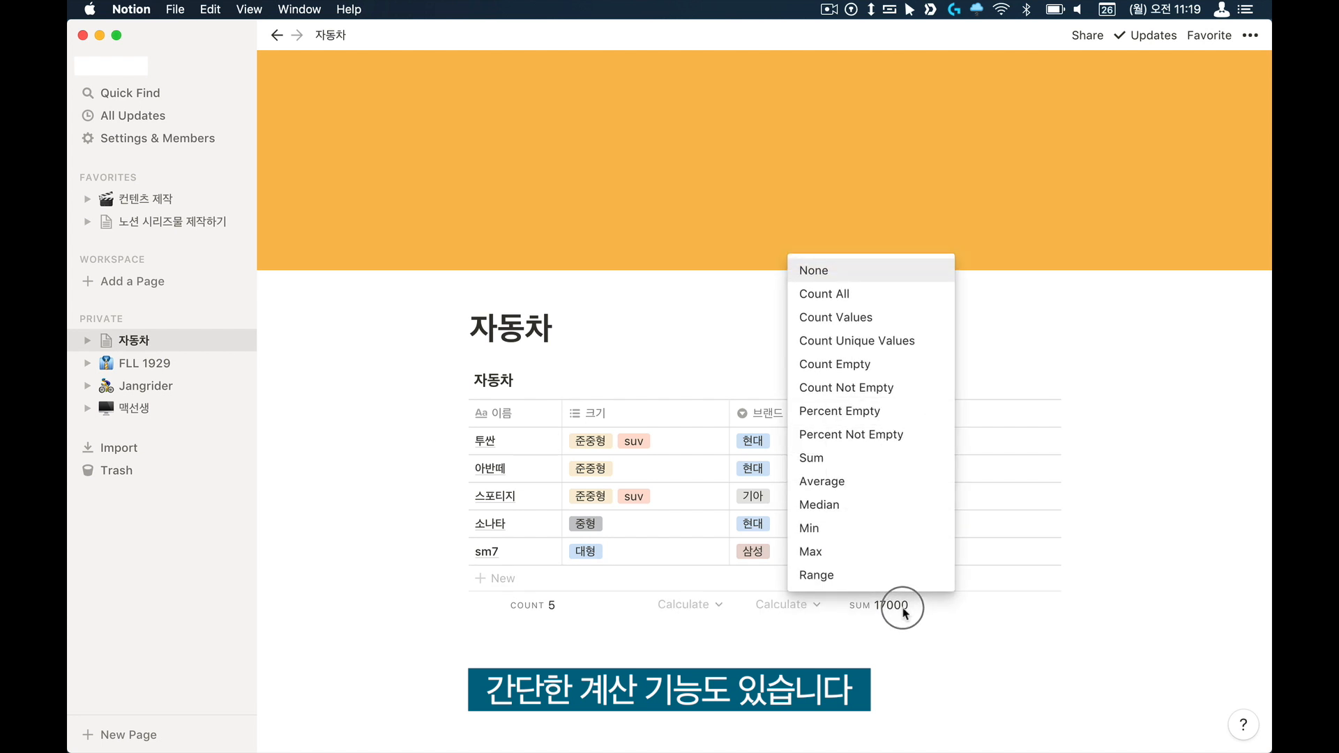
pyautogui.click(888, 478)
pyautogui.click(905, 598)
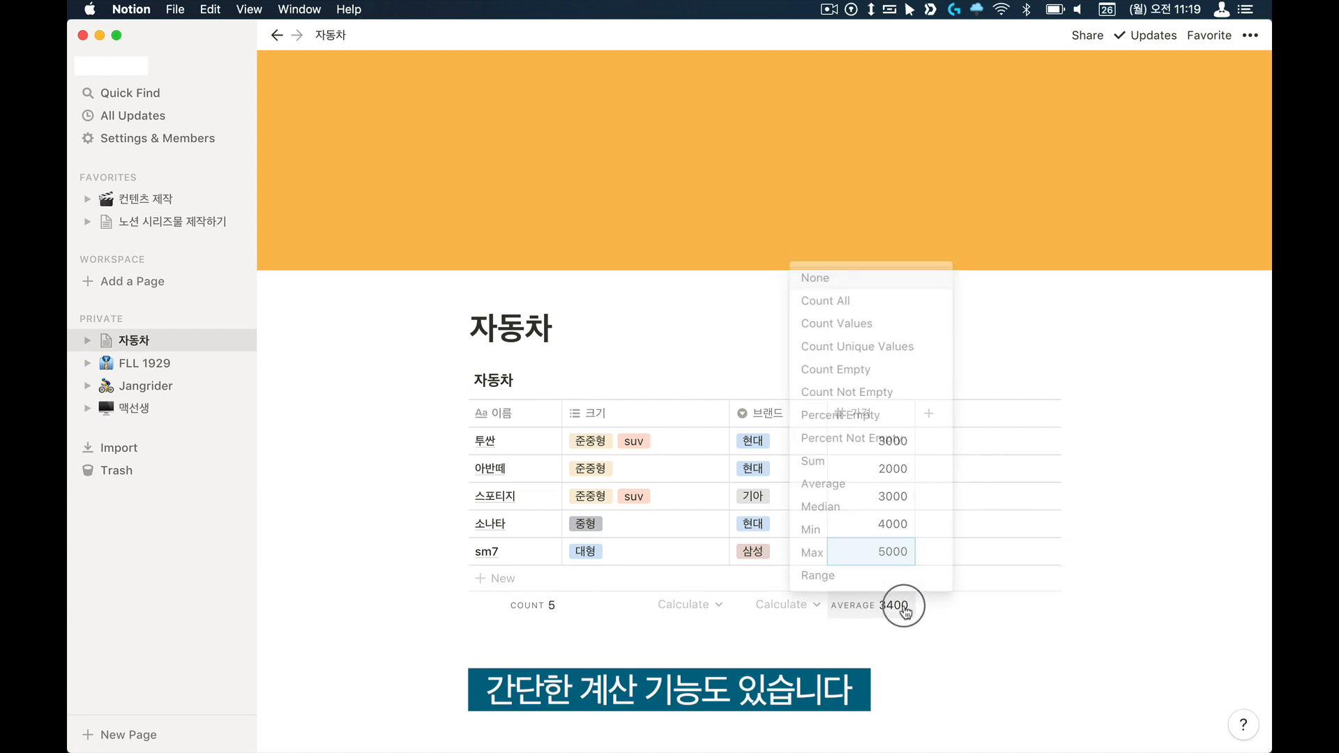
pyautogui.click(889, 503)
pyautogui.click(901, 604)
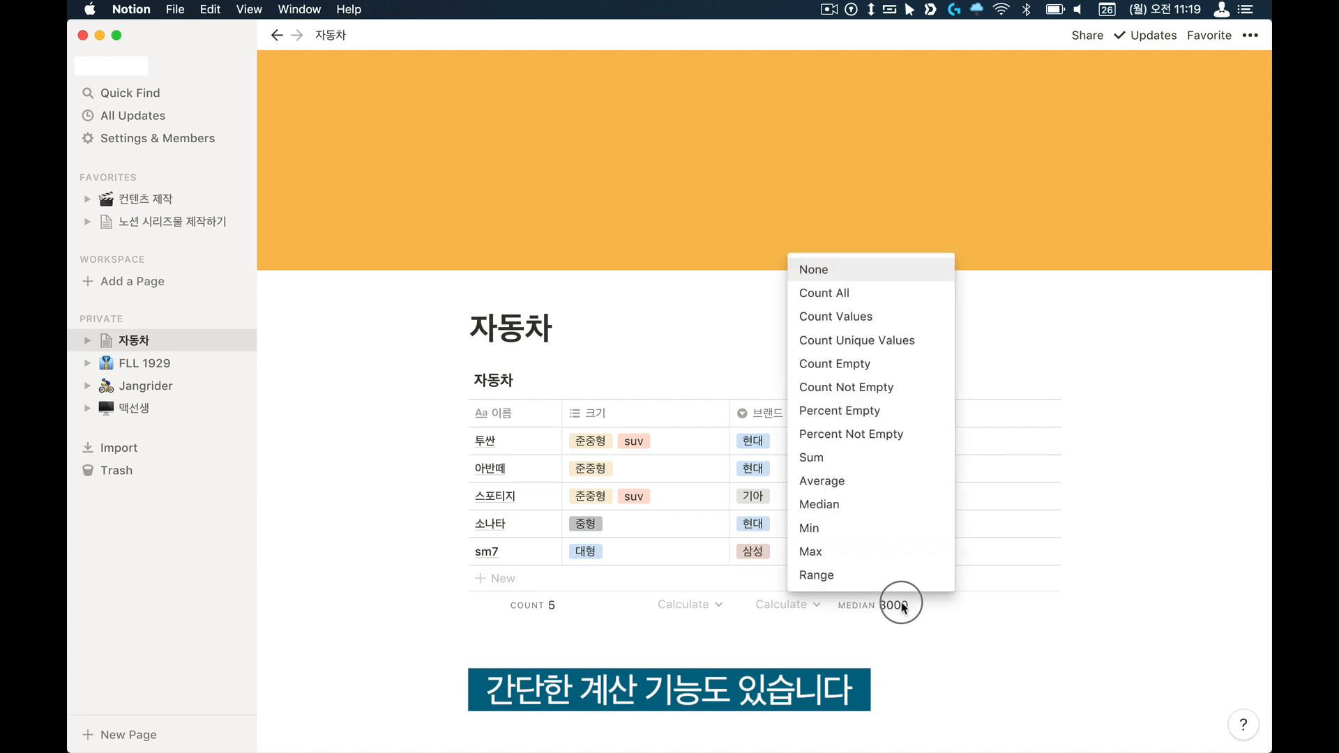
pyautogui.click(896, 478)
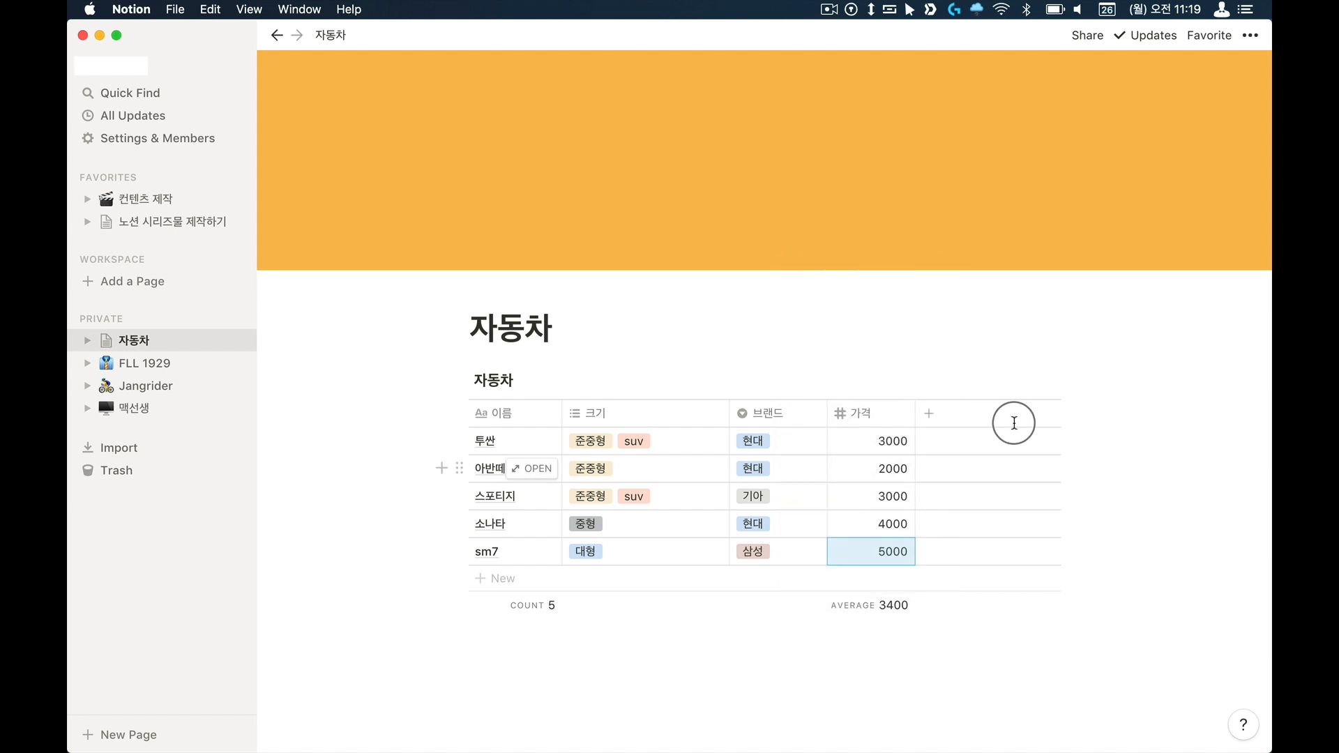
# Step: Add a column named 점검 유무 after 가격 and give it the Checkbox property type
pyautogui.click(930, 414)
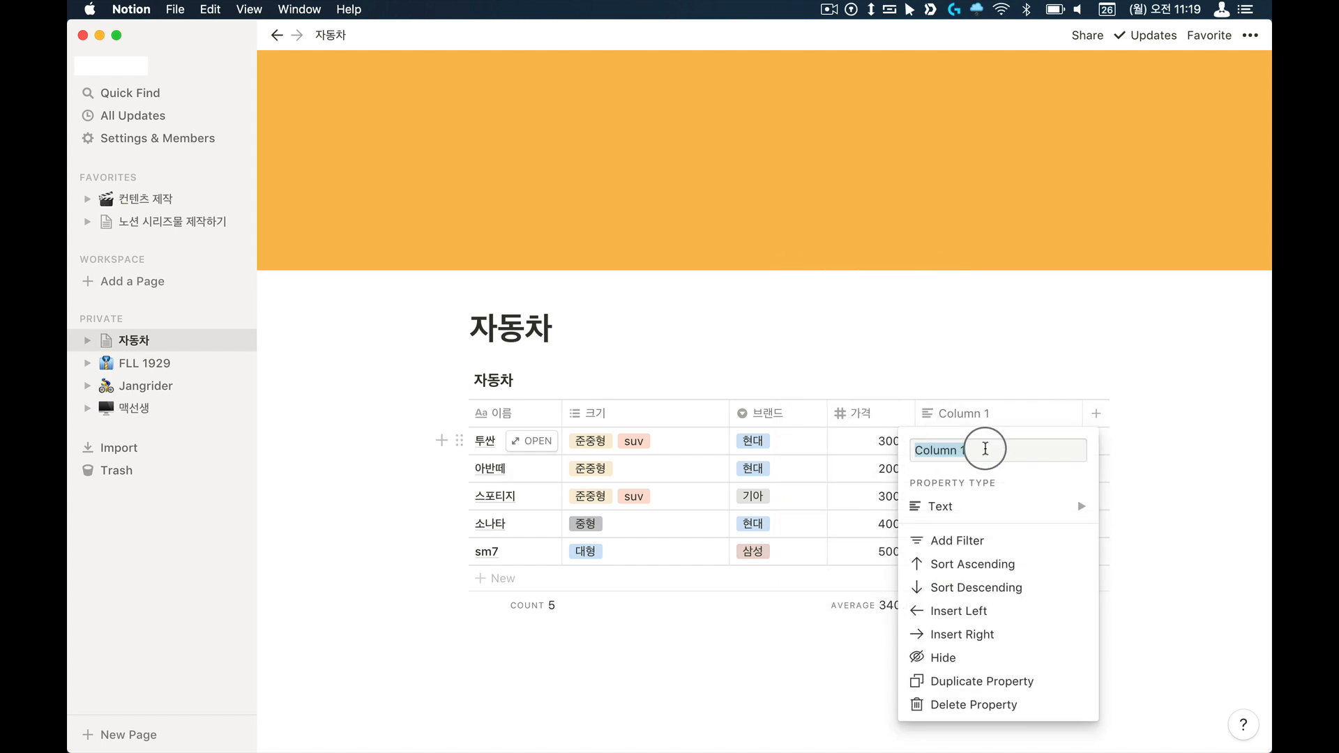
pyautogui.write('점검')
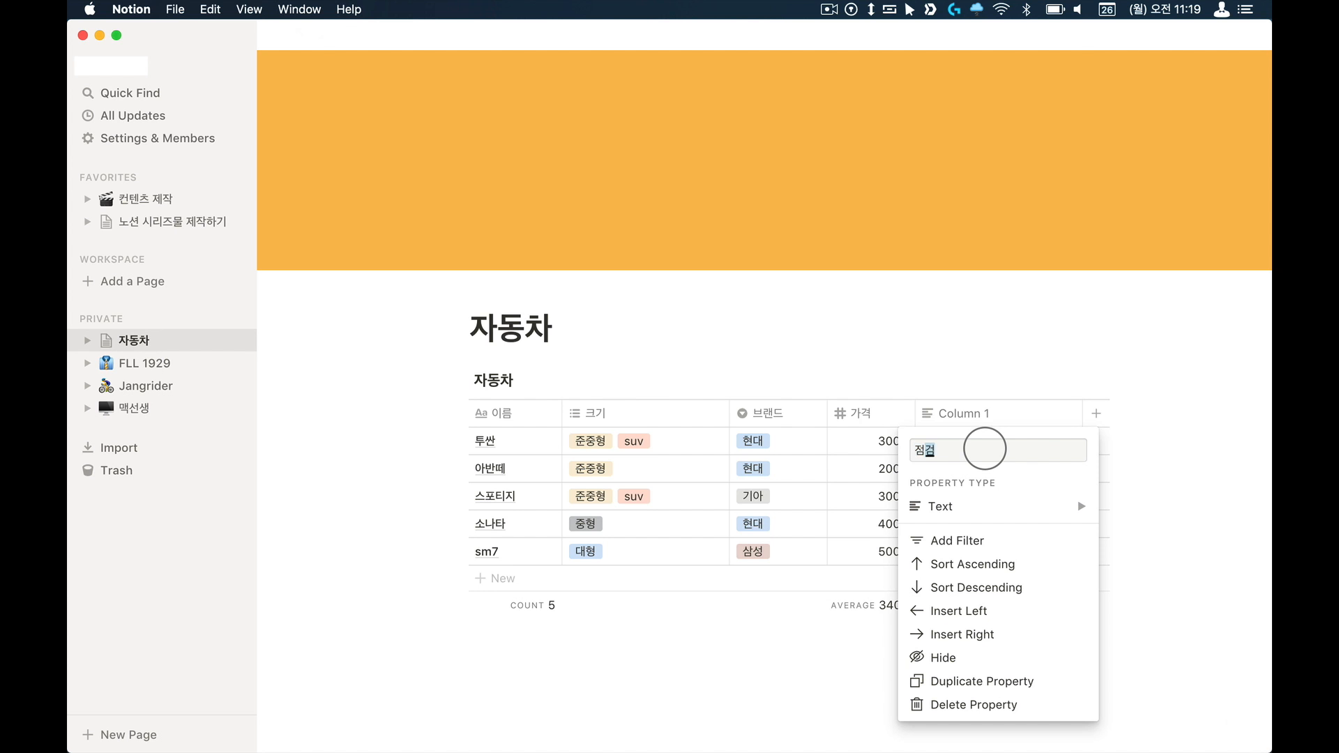
pyautogui.write(' 유무')
pyautogui.click(979, 353)
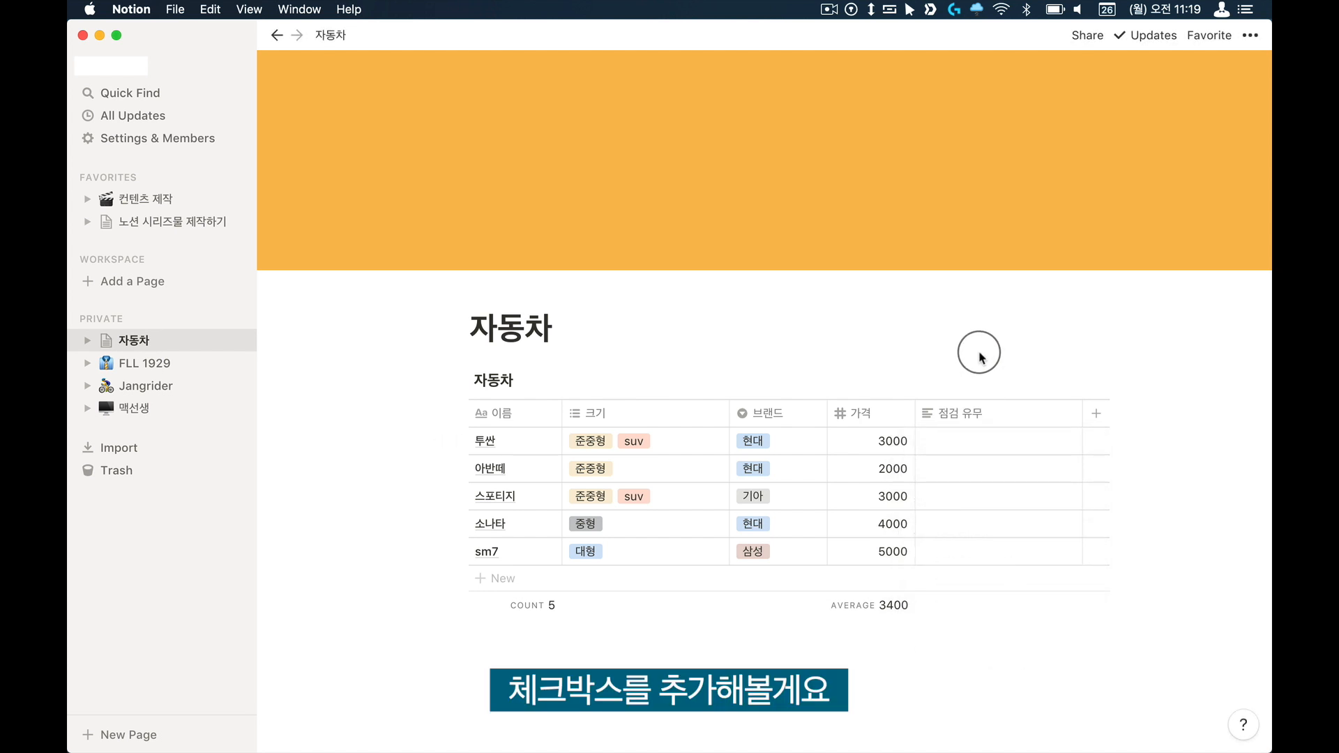
pyautogui.click(979, 418)
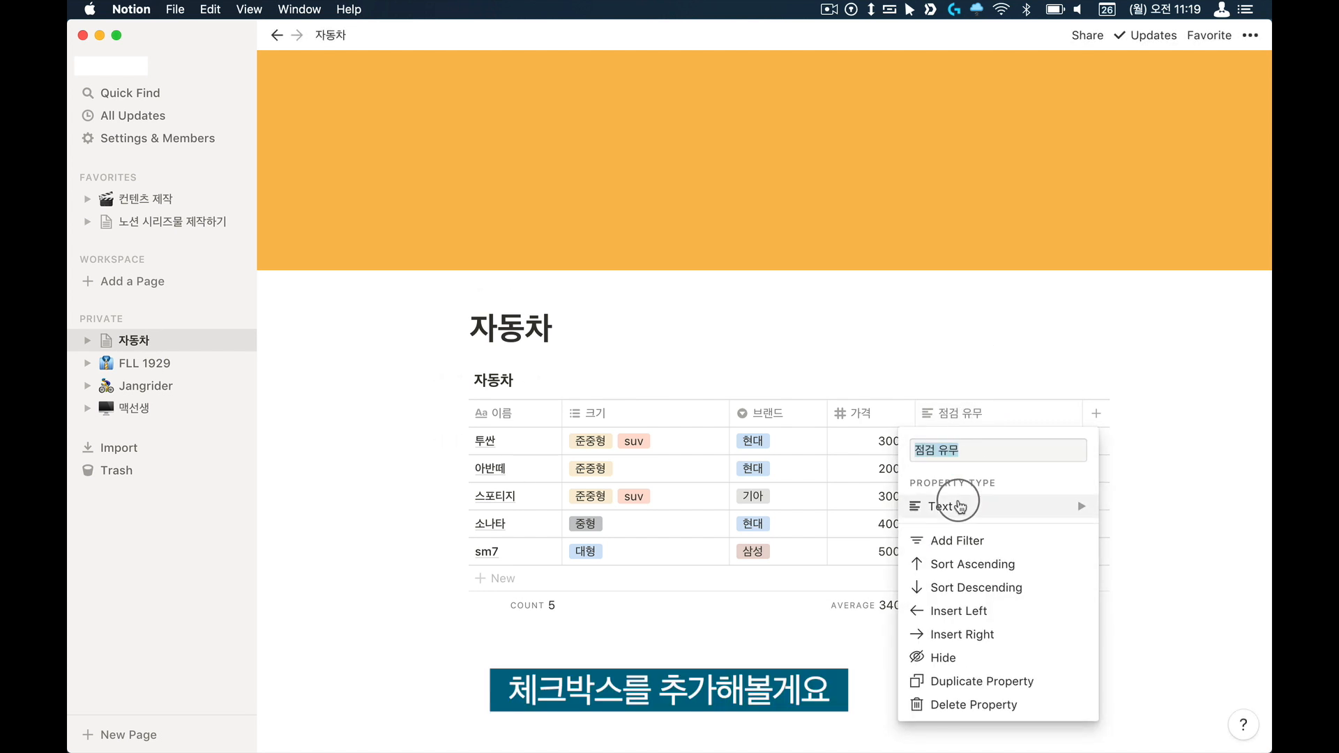
pyautogui.click(958, 506)
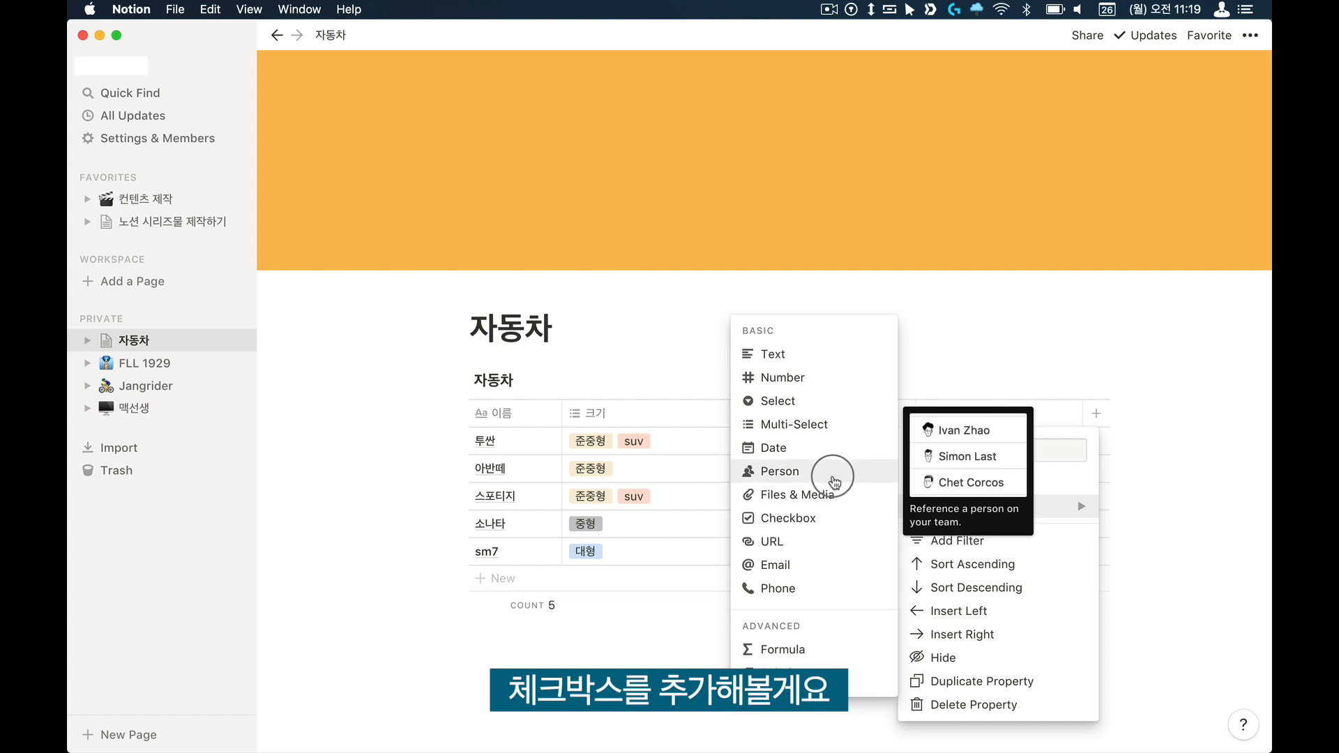
pyautogui.click(827, 517)
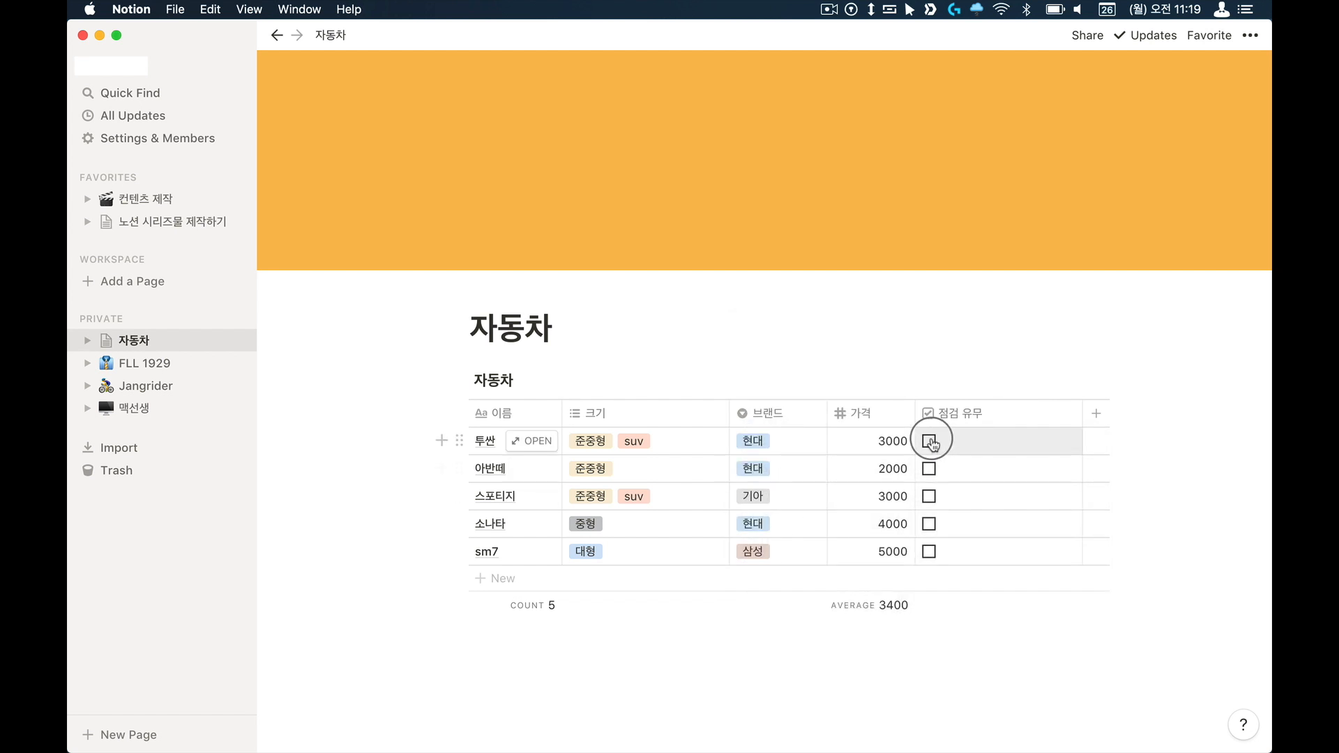
# Step: Tick the 점검 유무 checkboxes for 투싼 and 스포티지, and narrow that column
pyautogui.click(930, 441)
pyautogui.click(929, 496)
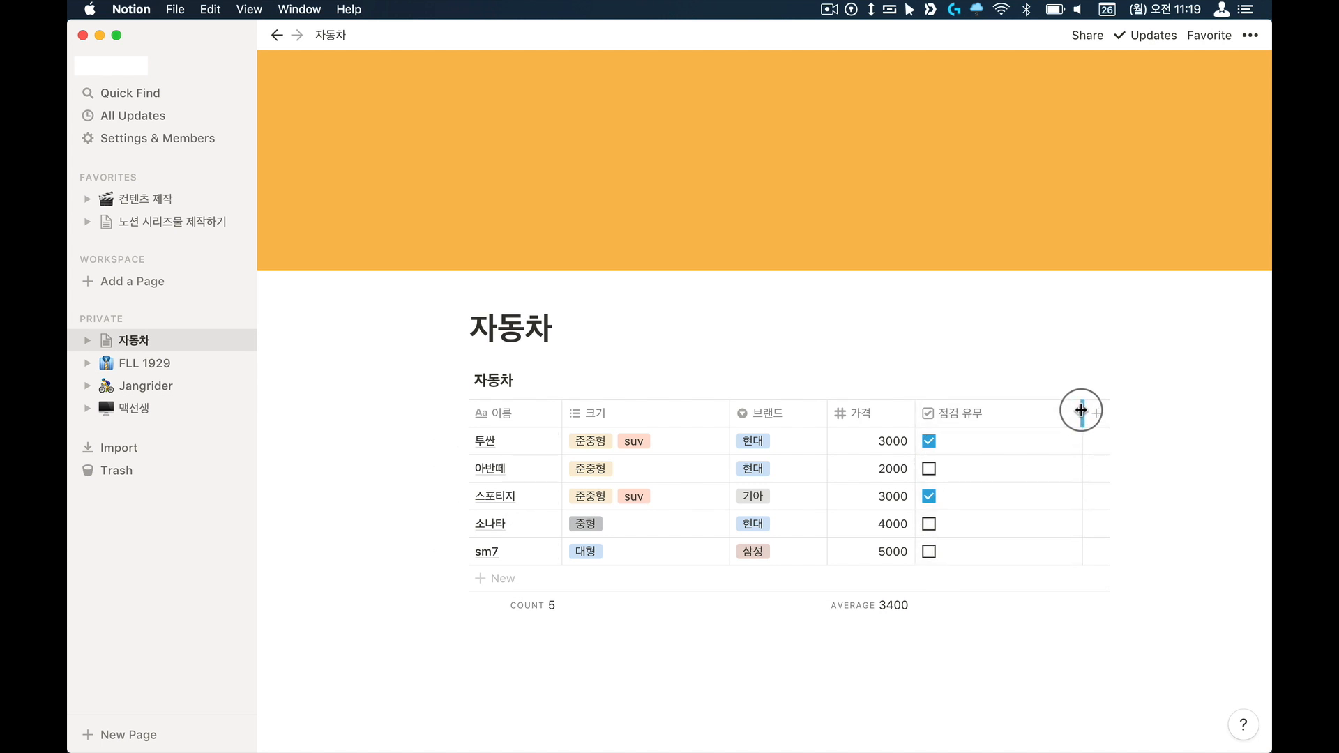
pyautogui.moveTo(1085, 410); pyautogui.dragTo(1002, 412)
# Step: Add a column named 점검 날짜 after 점검 유무 with the Date property type
pyautogui.click(1023, 412)
pyautogui.click(1049, 507)
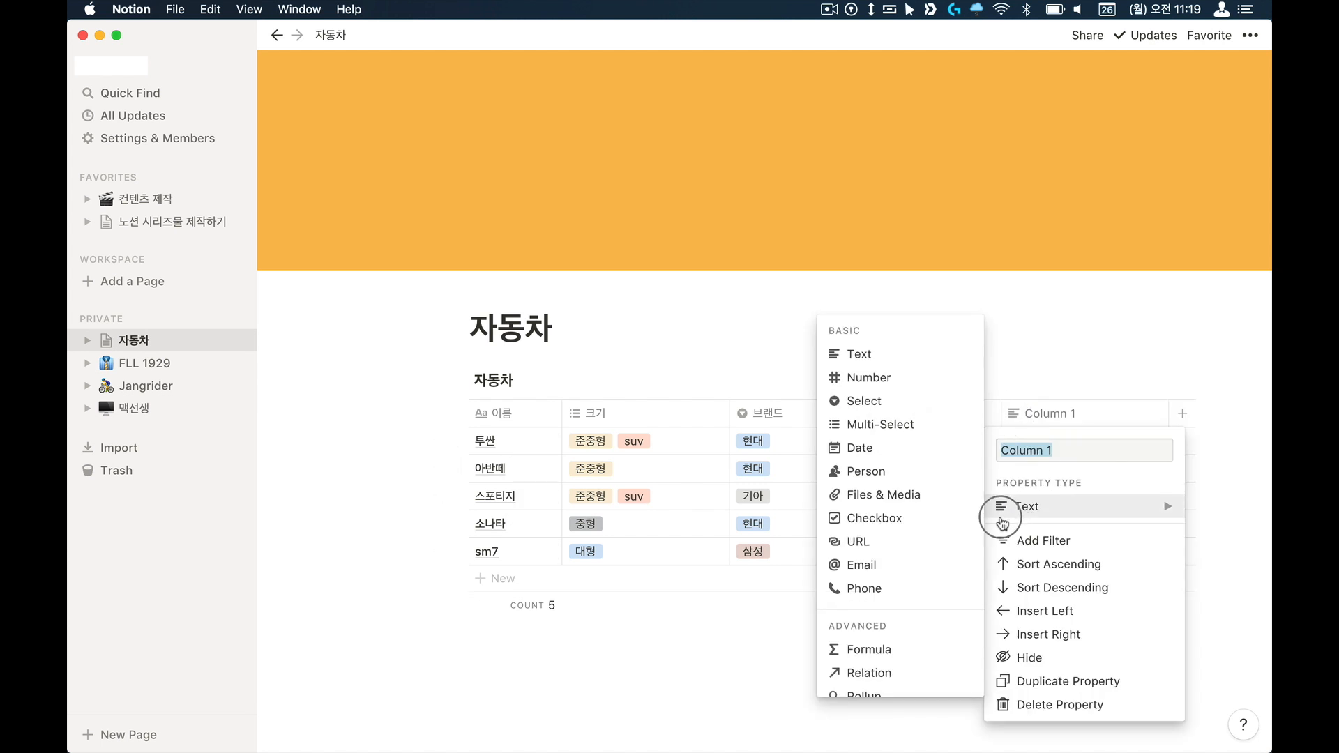
pyautogui.click(906, 460)
pyautogui.click(1060, 413)
pyautogui.write('ㅈ')
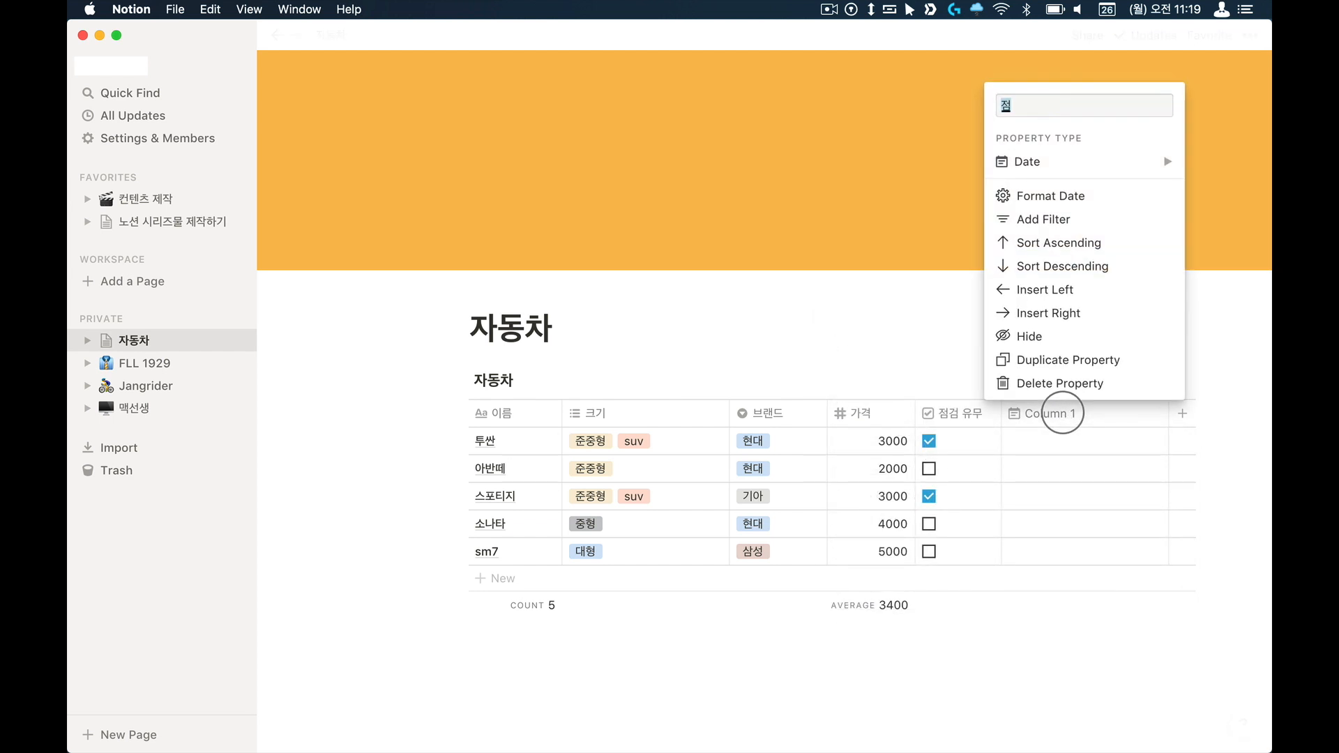
pyautogui.write('검 날짜')
pyautogui.press('Return')
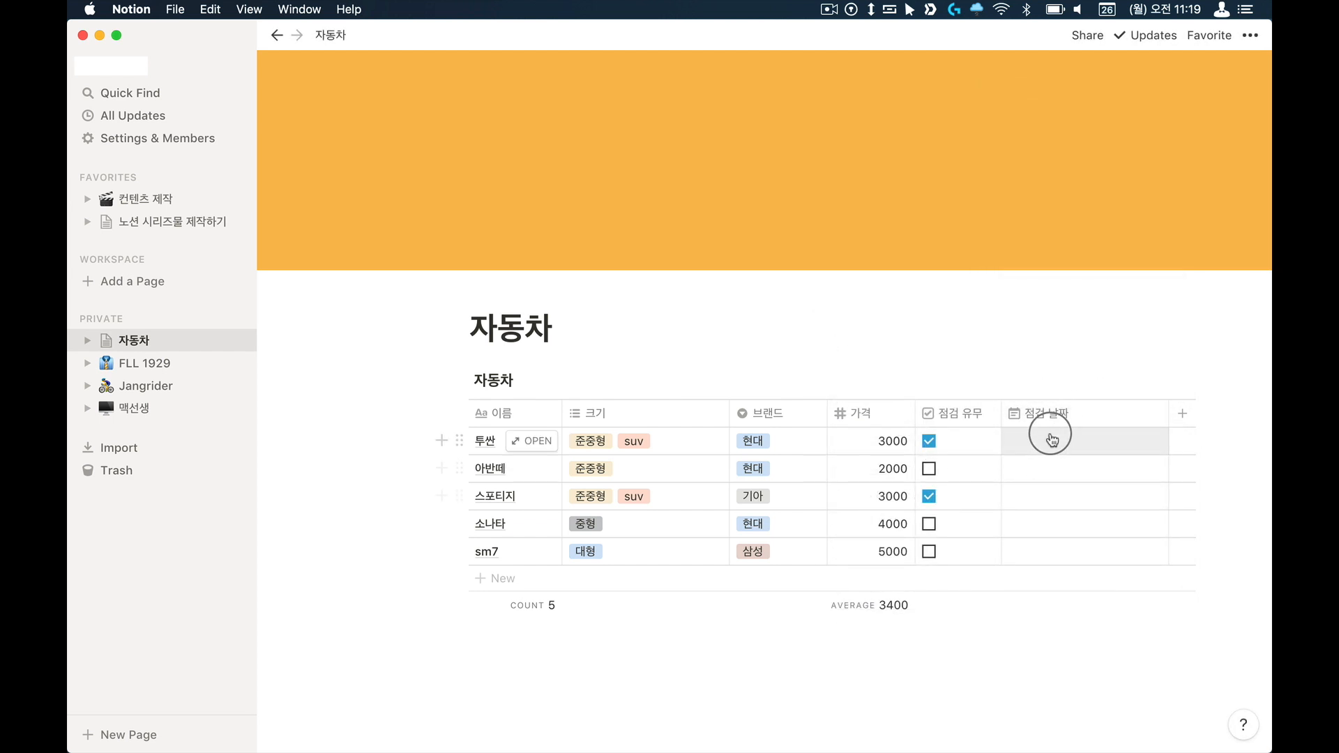
# Step: Set the 점검 날짜 of 투싼 to November 29, 2018 and of 아반떼 to November 28, 2018
pyautogui.click(1049, 438)
pyautogui.click(1120, 256)
pyautogui.click(1066, 499)
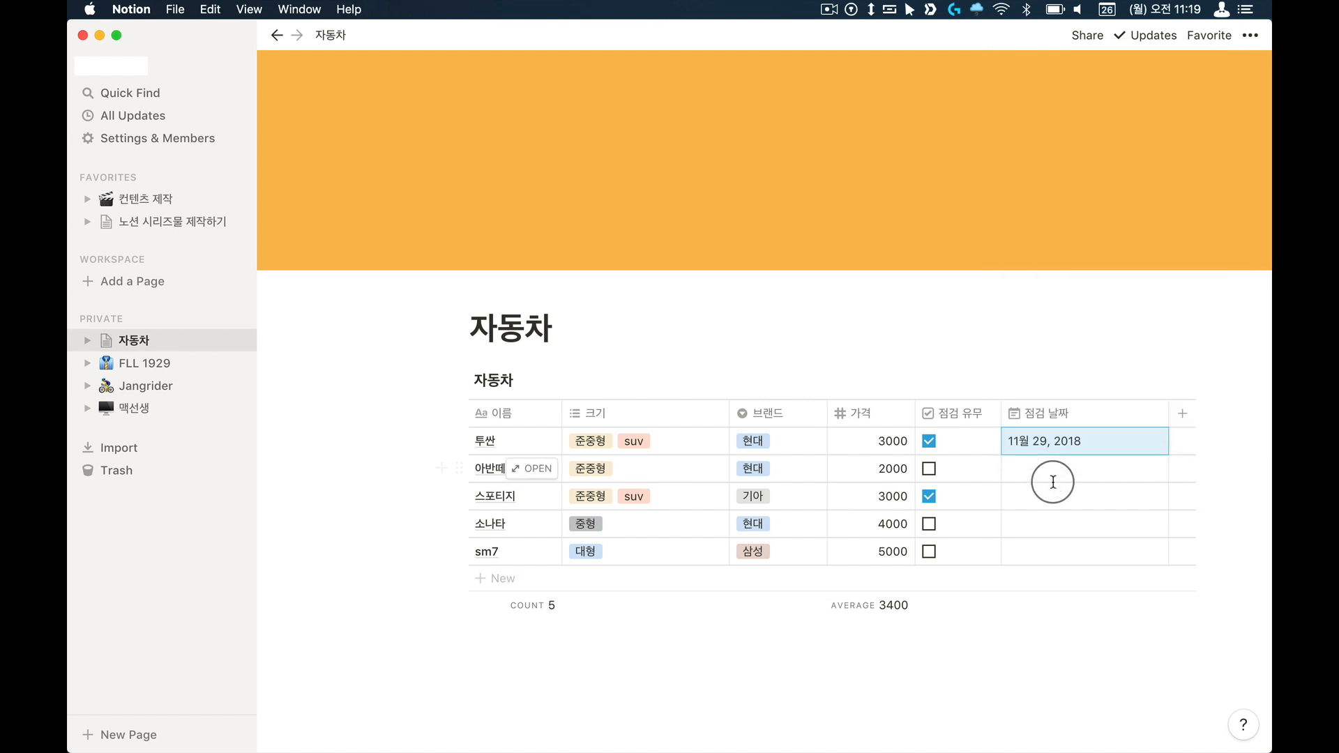
pyautogui.click(1052, 483)
pyautogui.click(1071, 568)
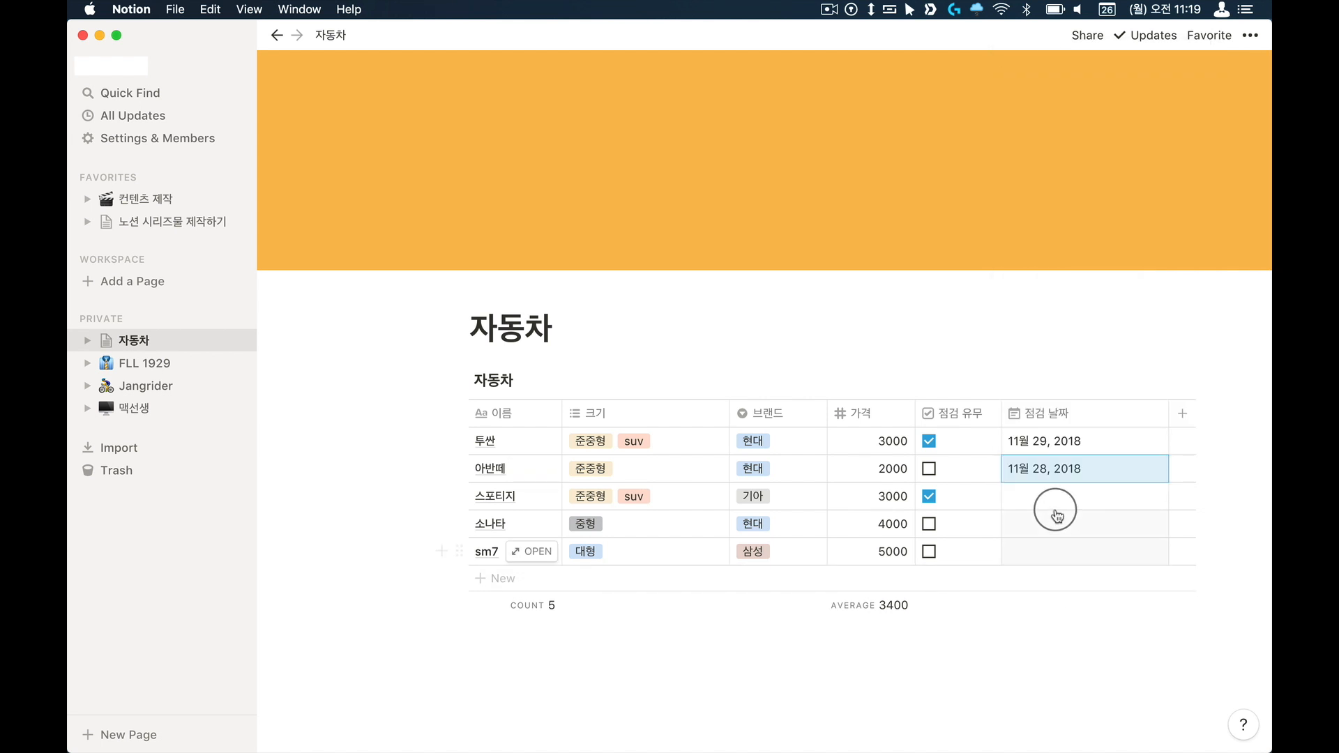
# Step: Set the 점검 날짜 of 스포티지 to November 30, 2018 with a reminder 1 day before
pyautogui.click(1052, 499)
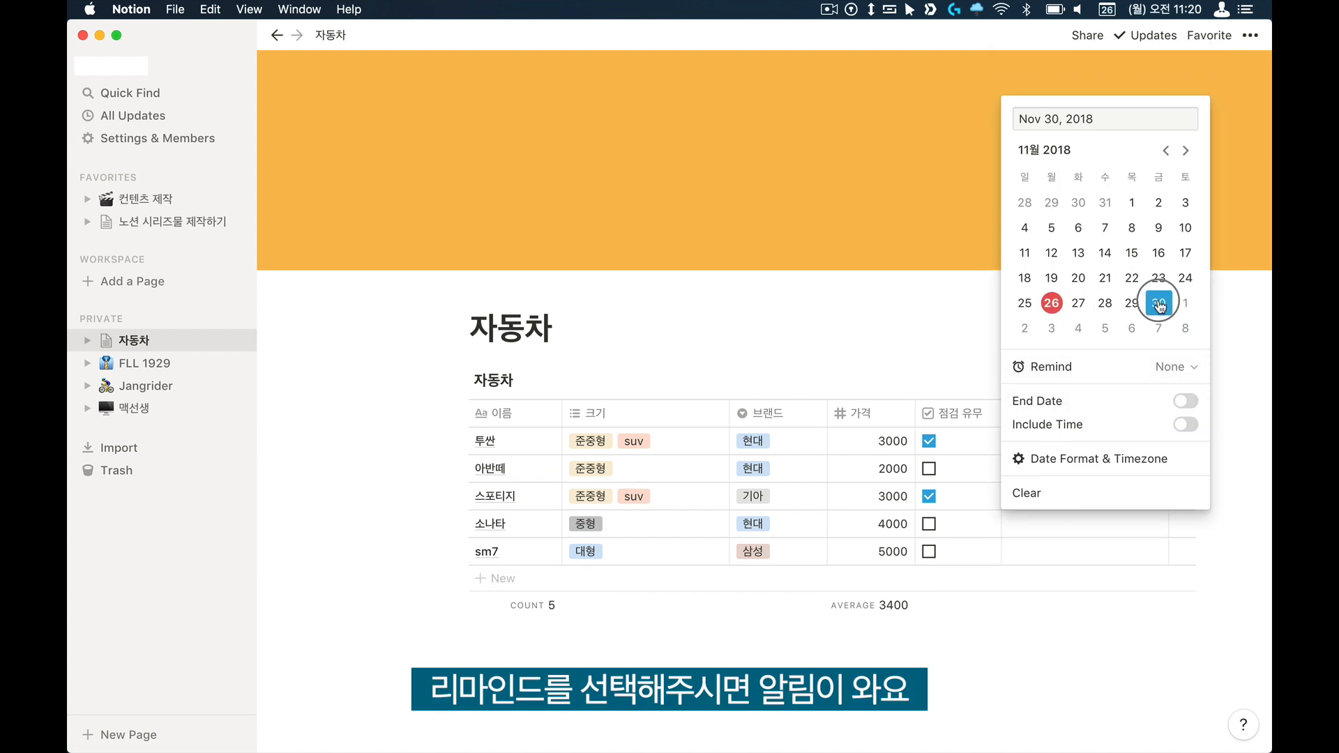
pyautogui.click(1188, 368)
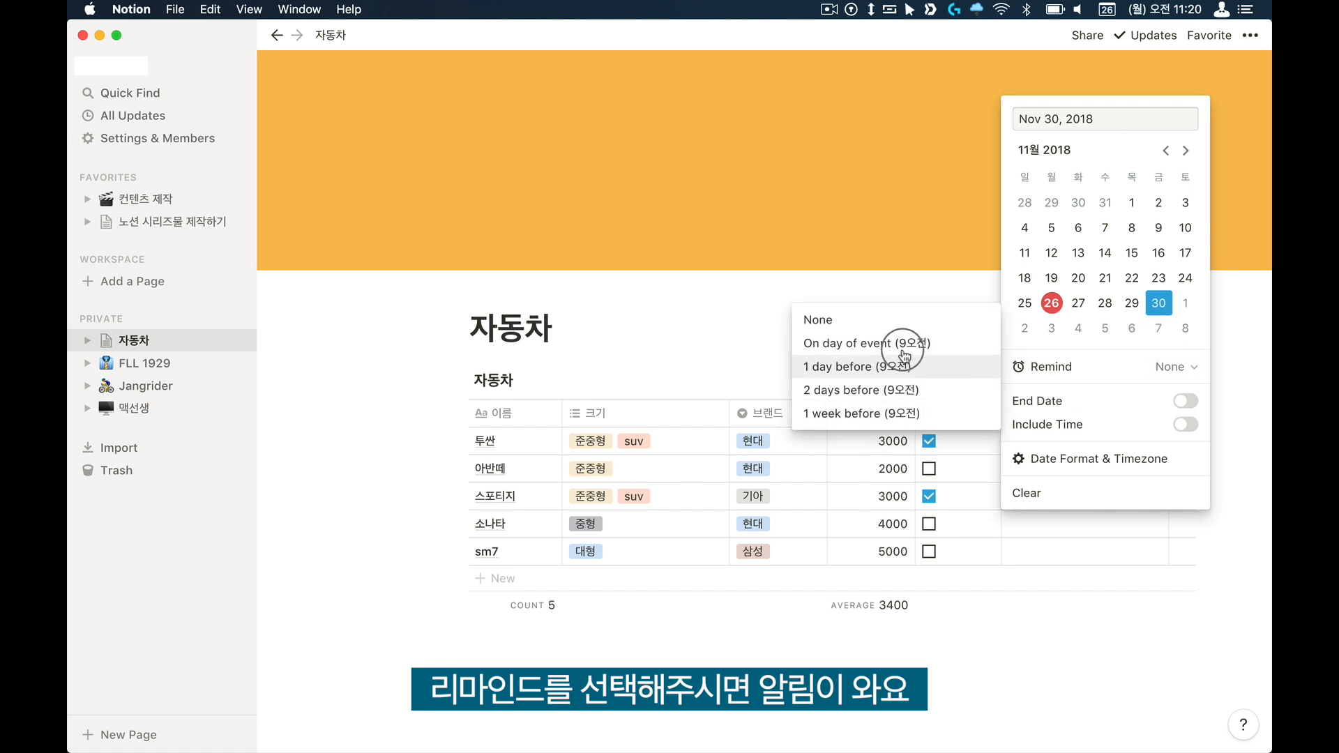
pyautogui.click(886, 368)
pyautogui.click(1064, 573)
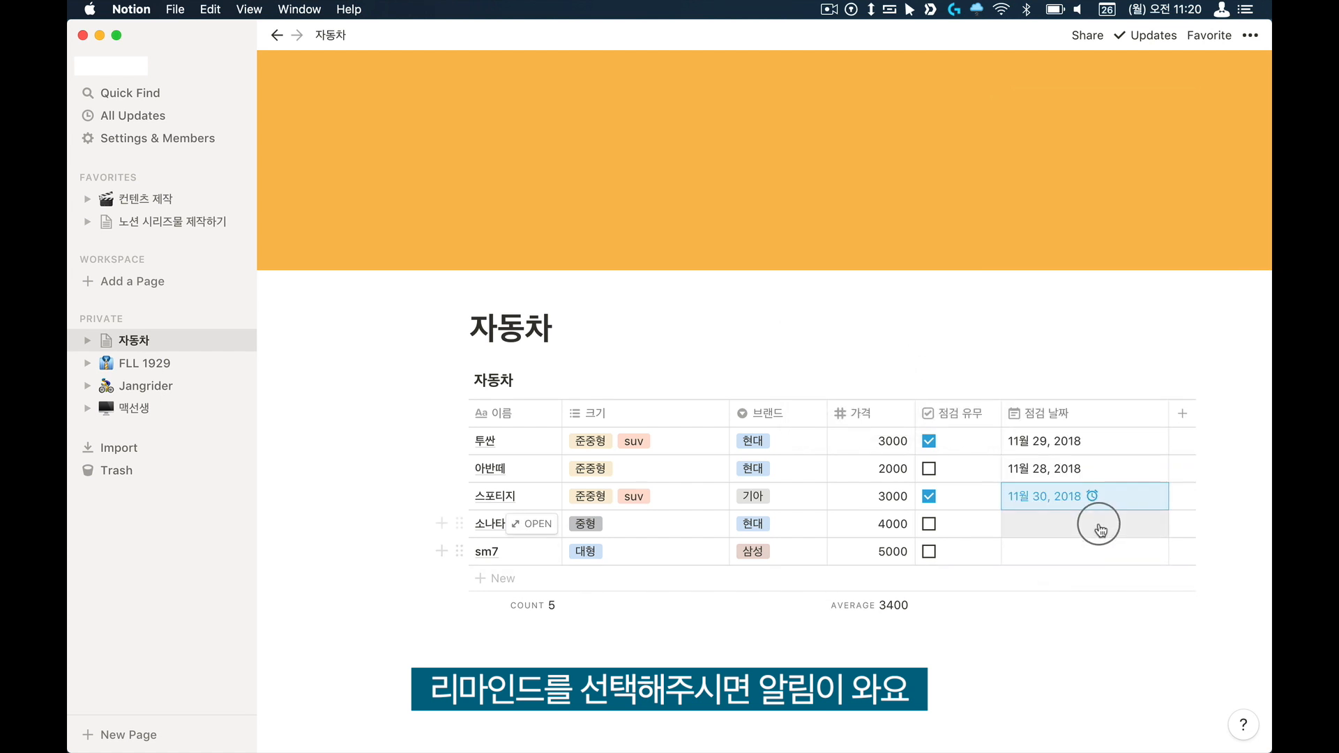
# Step: Give 소나타 a 점검 날짜 range from November 28 to November 30, 2018, and sm7 November 29, 2018 with a reminder
pyautogui.click(1099, 527)
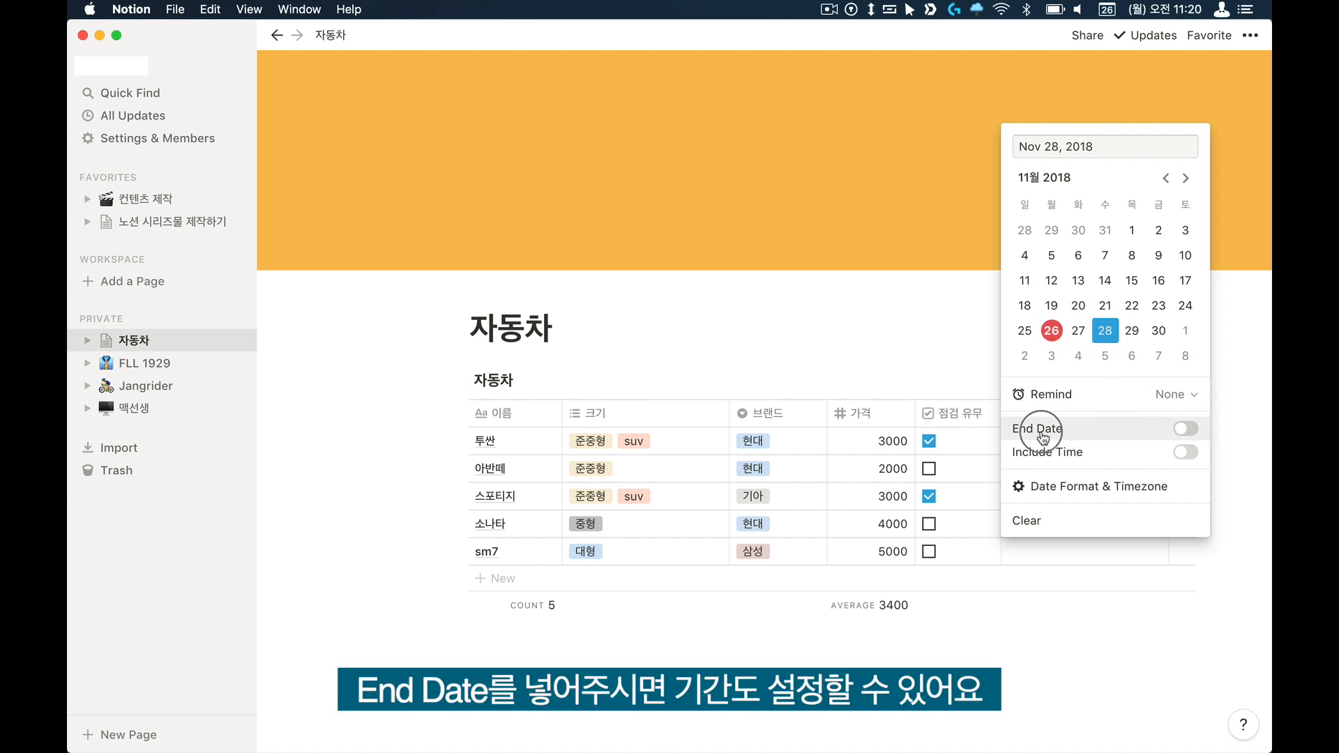
pyautogui.click(1186, 429)
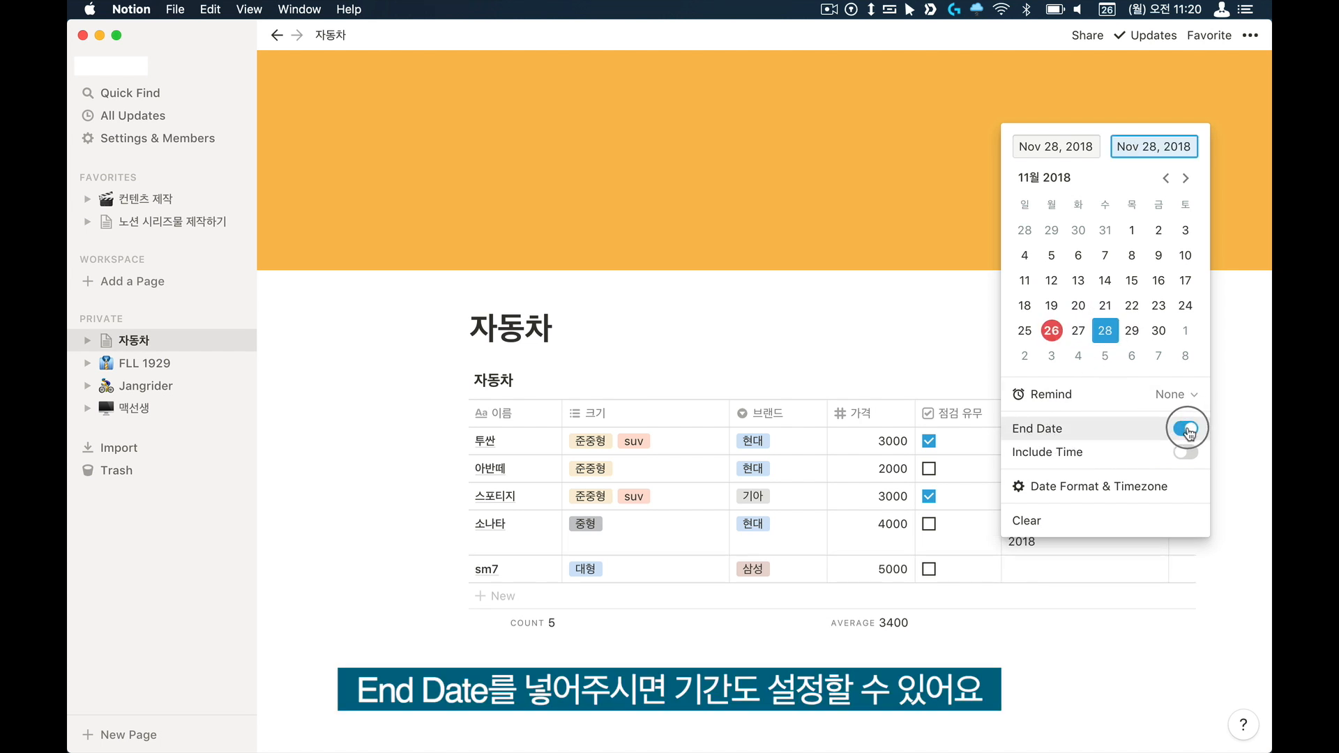
pyautogui.click(1163, 147)
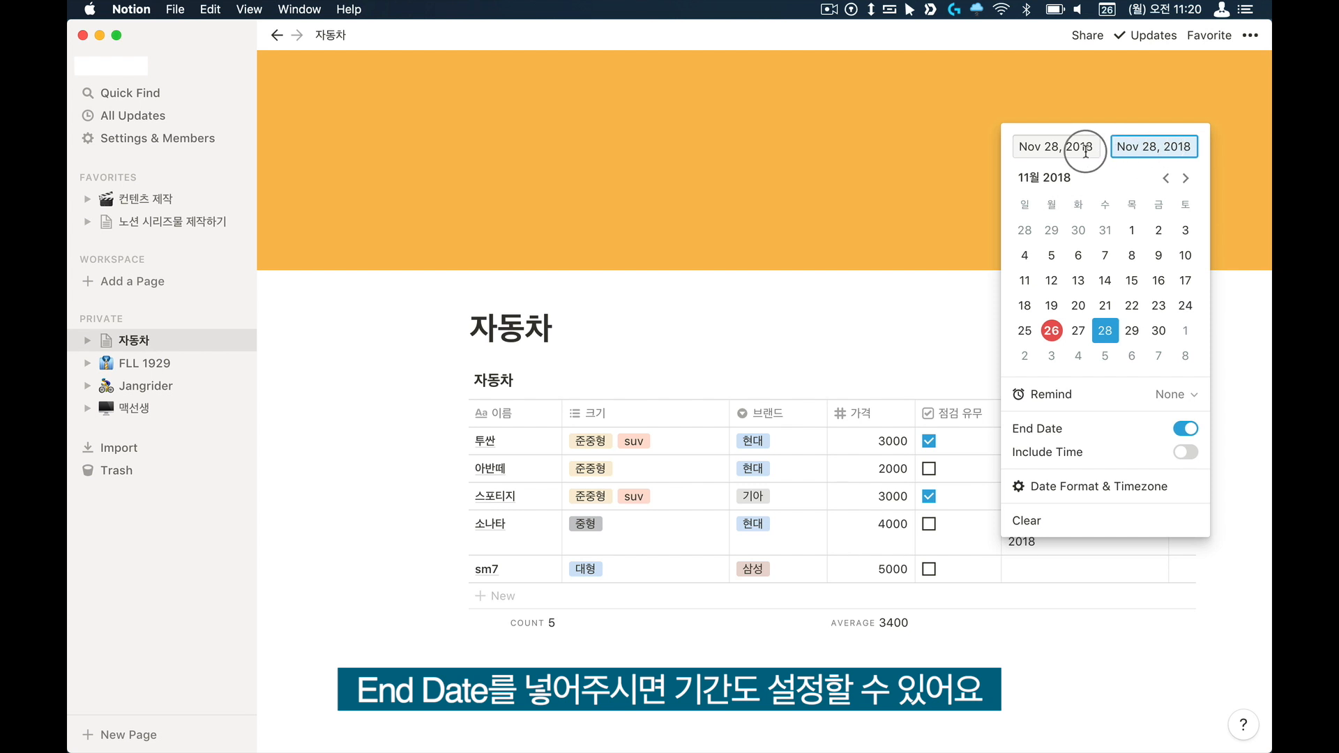
pyautogui.click(1148, 147)
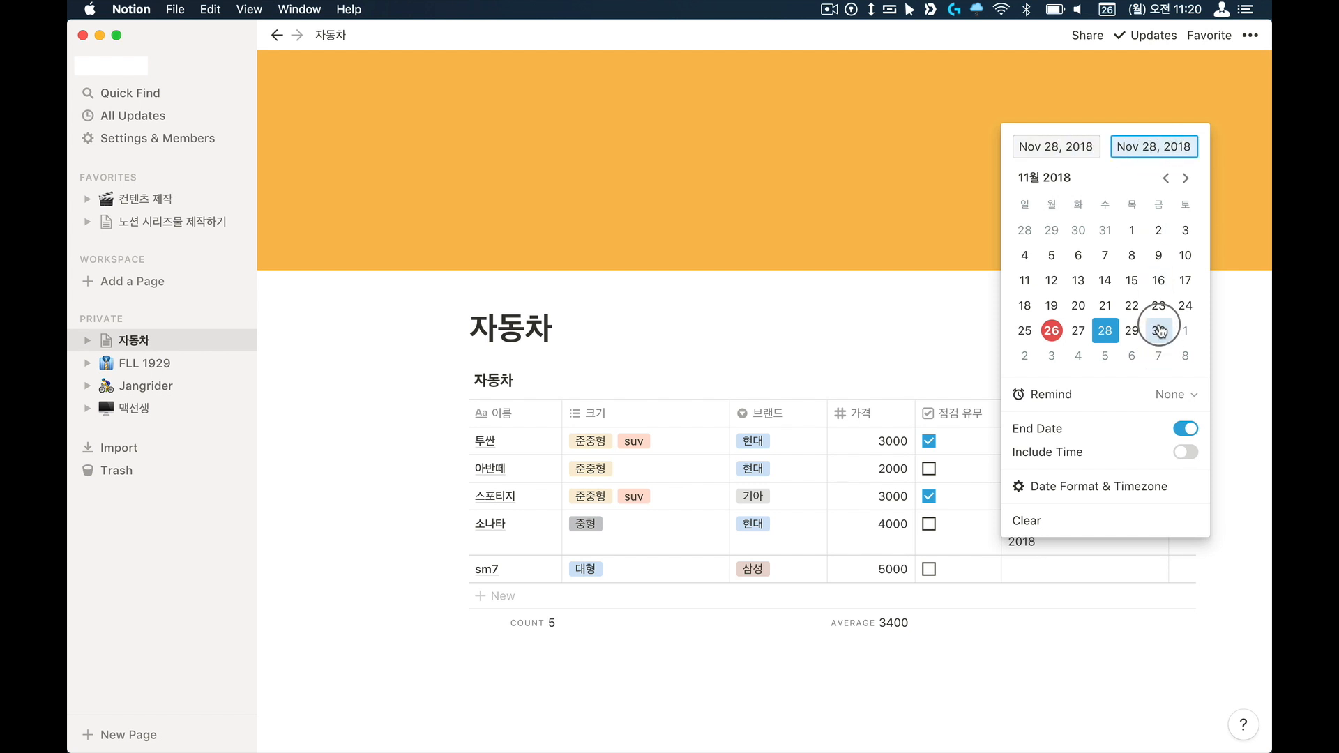
pyautogui.click(1082, 665)
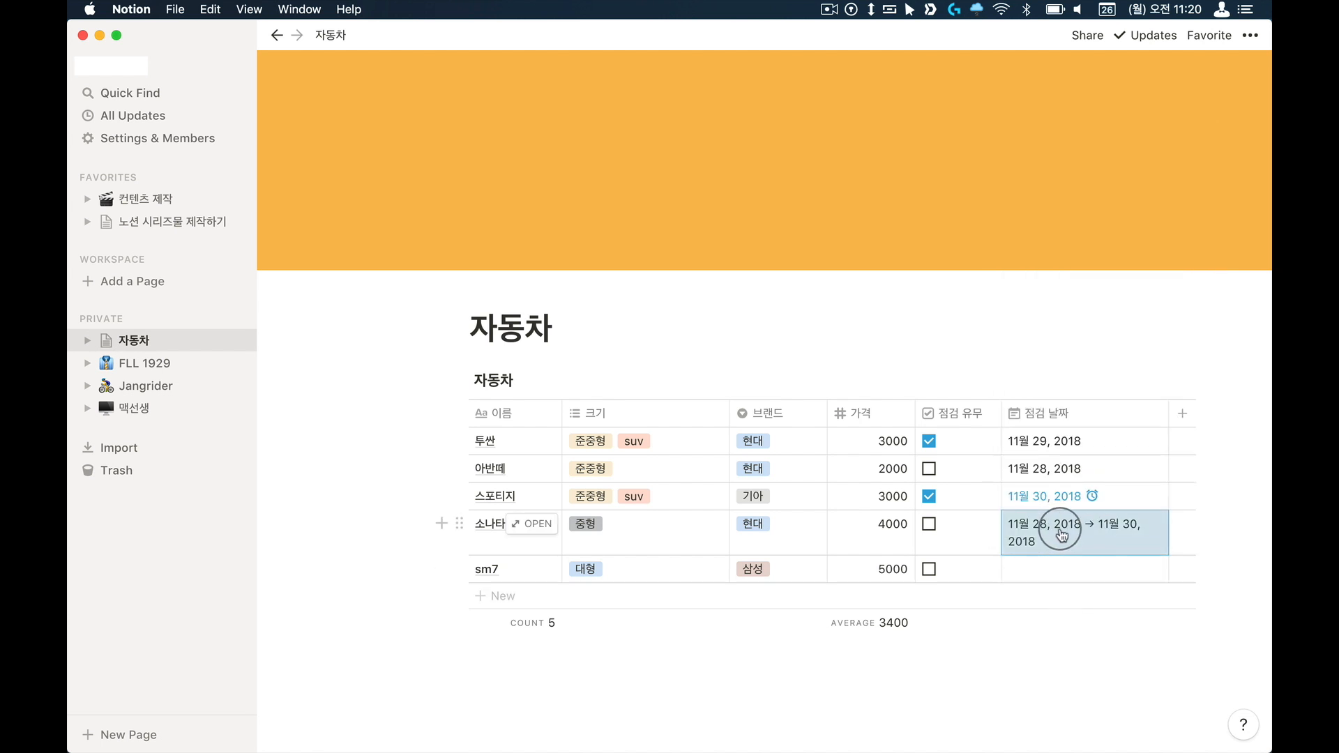
pyautogui.click(1089, 573)
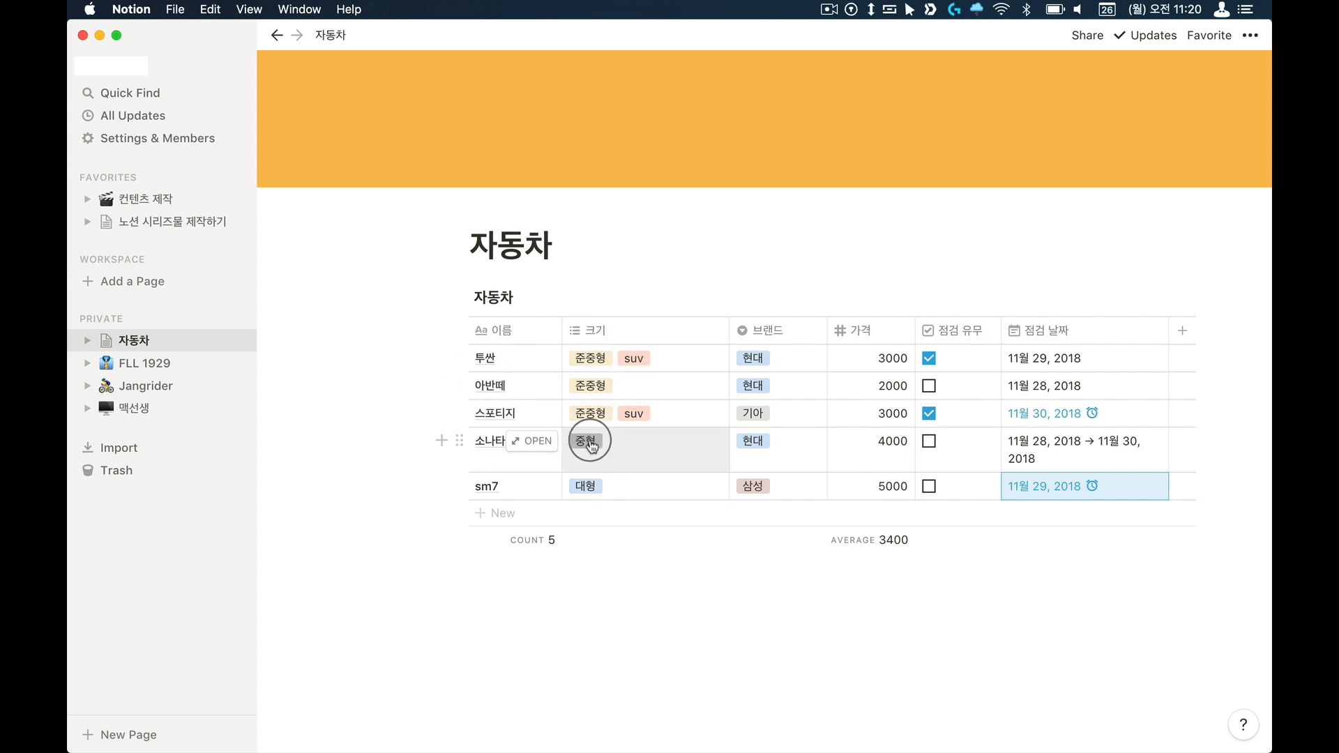
# Step: Add a Calendar view named 일정 to the 자동차 database and look over the cars' inspection dates
pyautogui.click(555, 298)
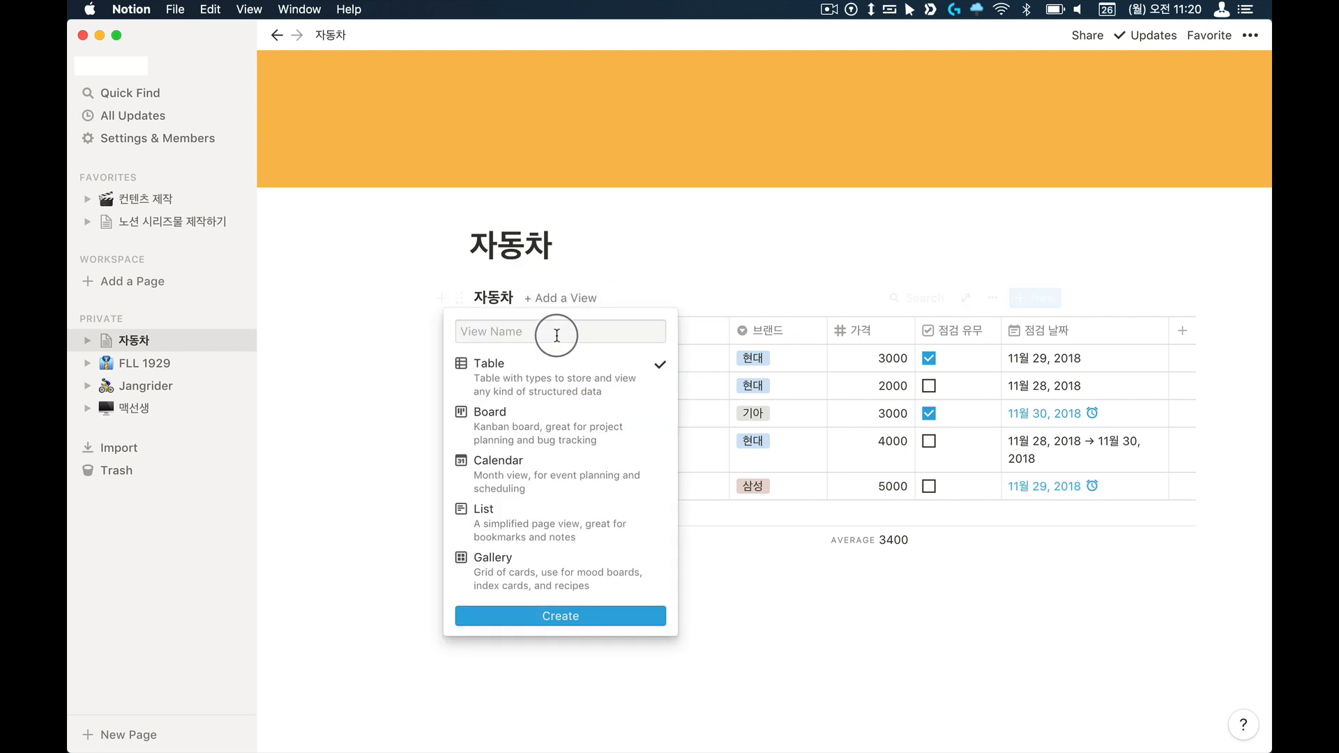
pyautogui.click(559, 470)
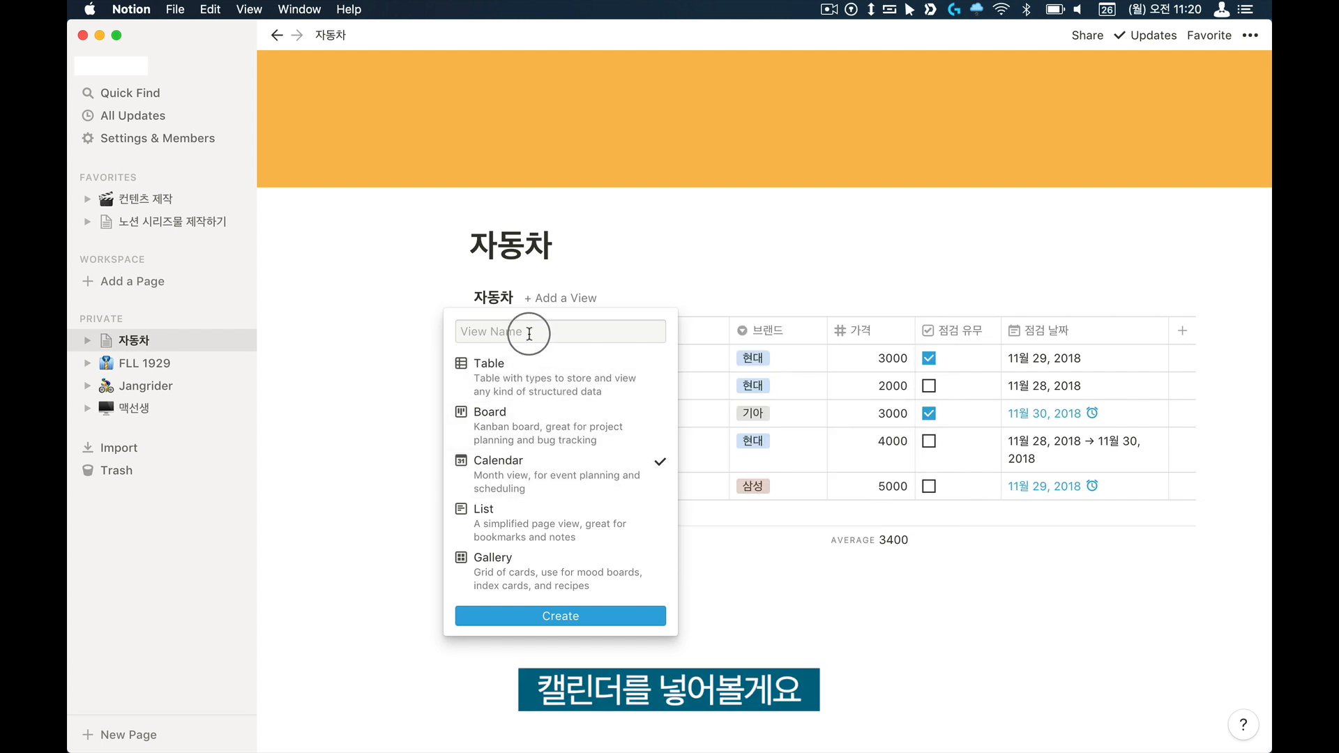
pyautogui.click(581, 614)
pyautogui.scroll(-10, 681, 544)
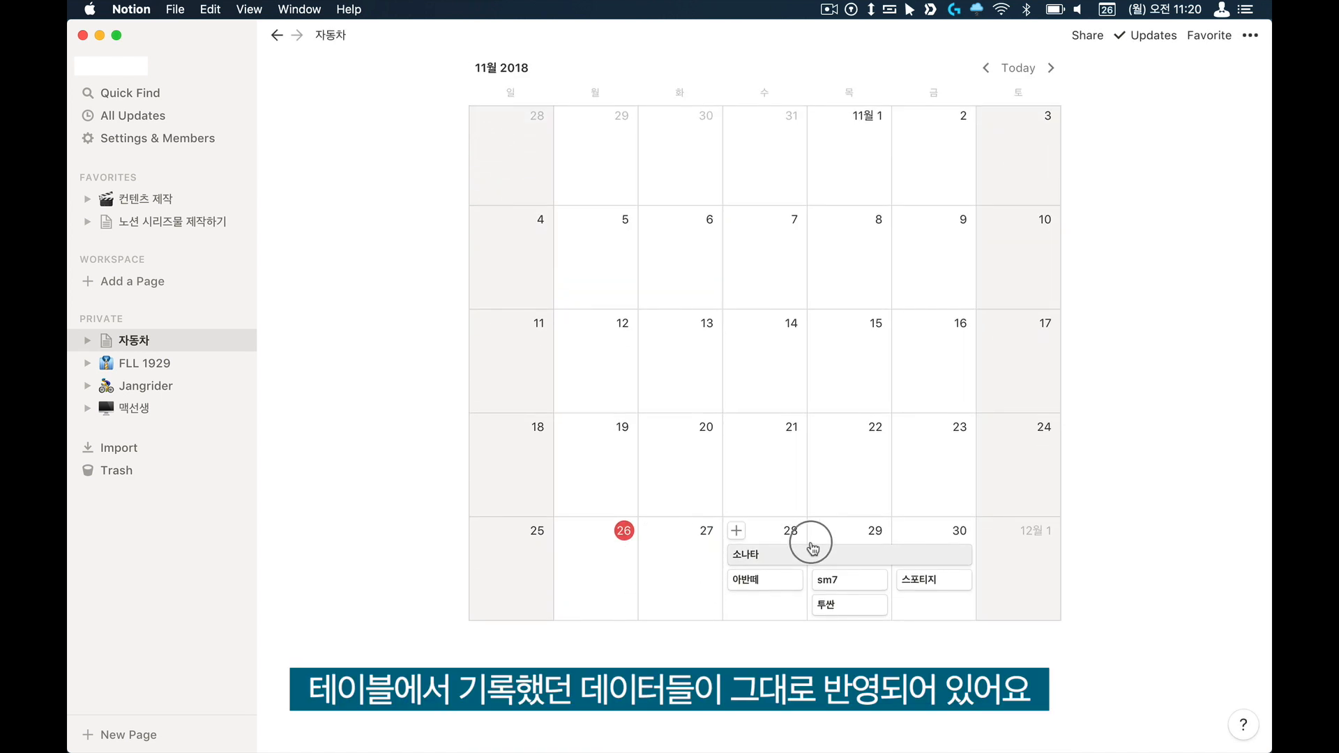
pyautogui.scroll(3, 707, 282)
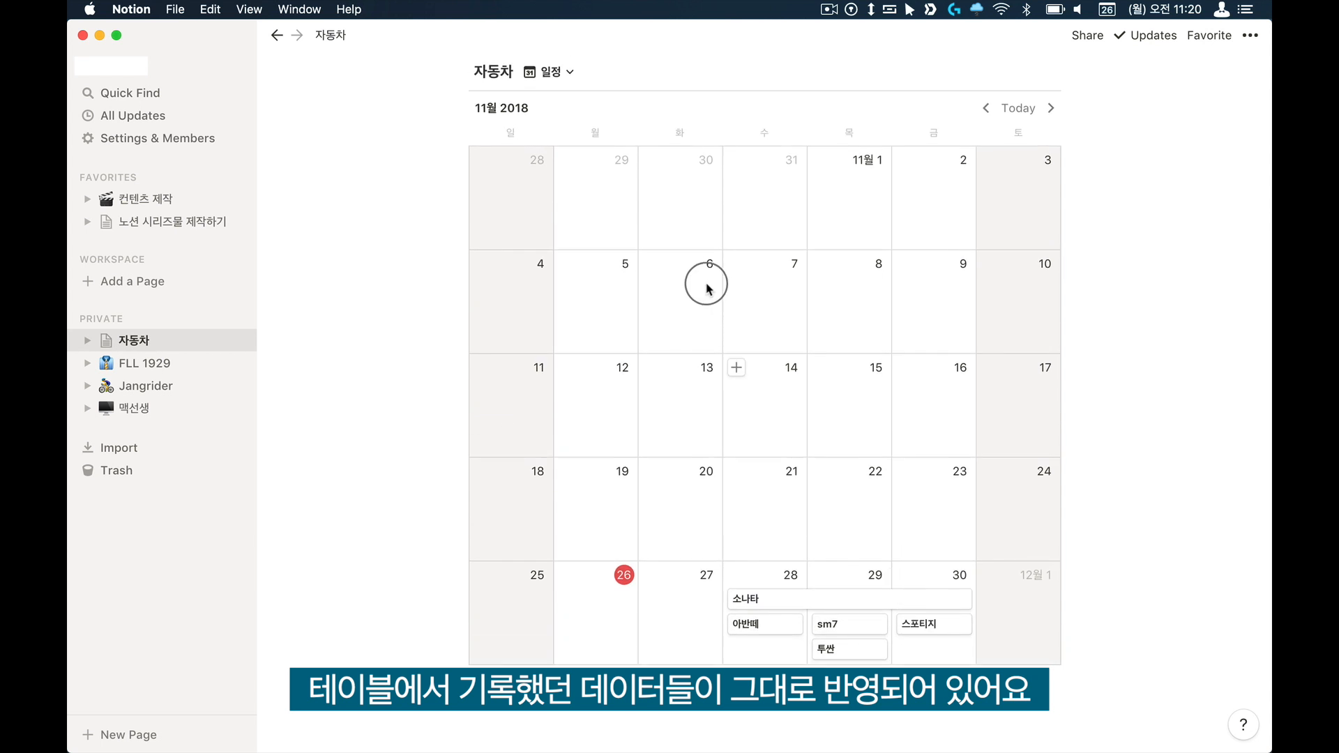
pyautogui.scroll(1, 707, 282)
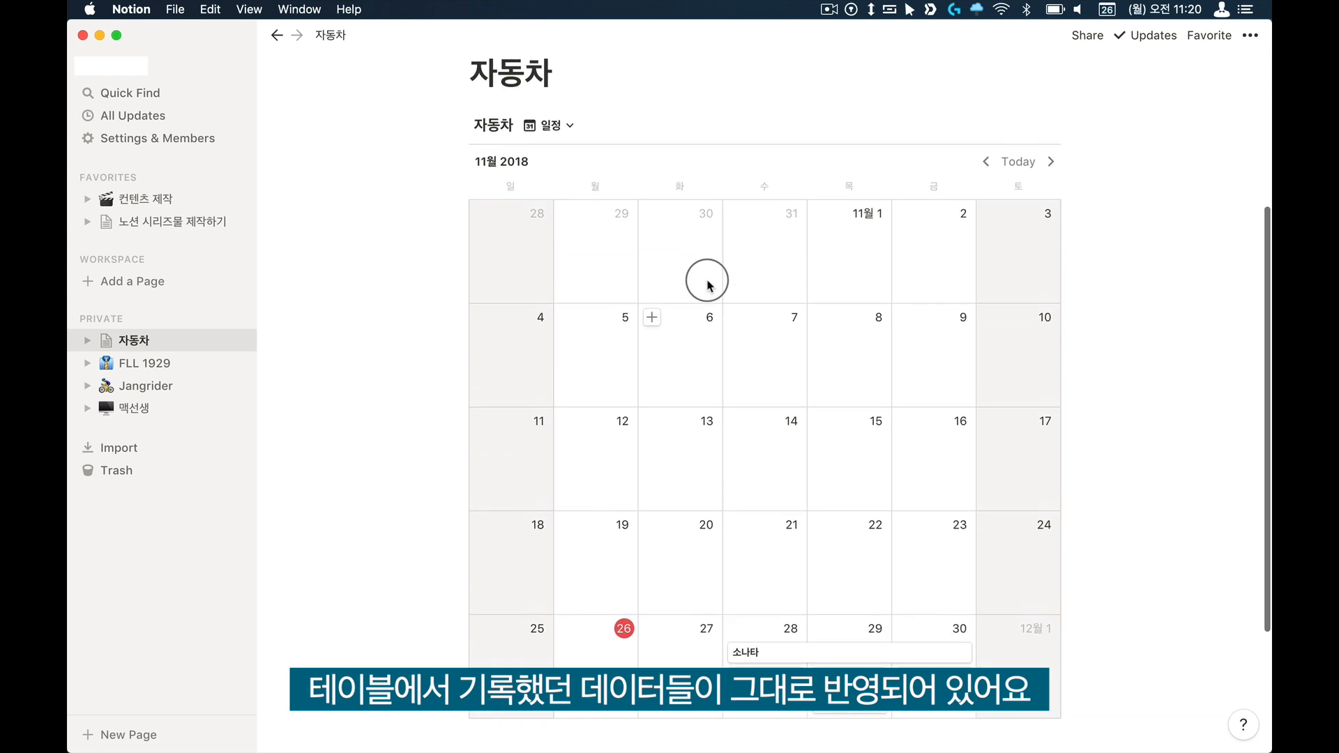
# Step: Switch the database to Default View and back to the 일정 calendar to compare the inspection dates
pyautogui.click(556, 125)
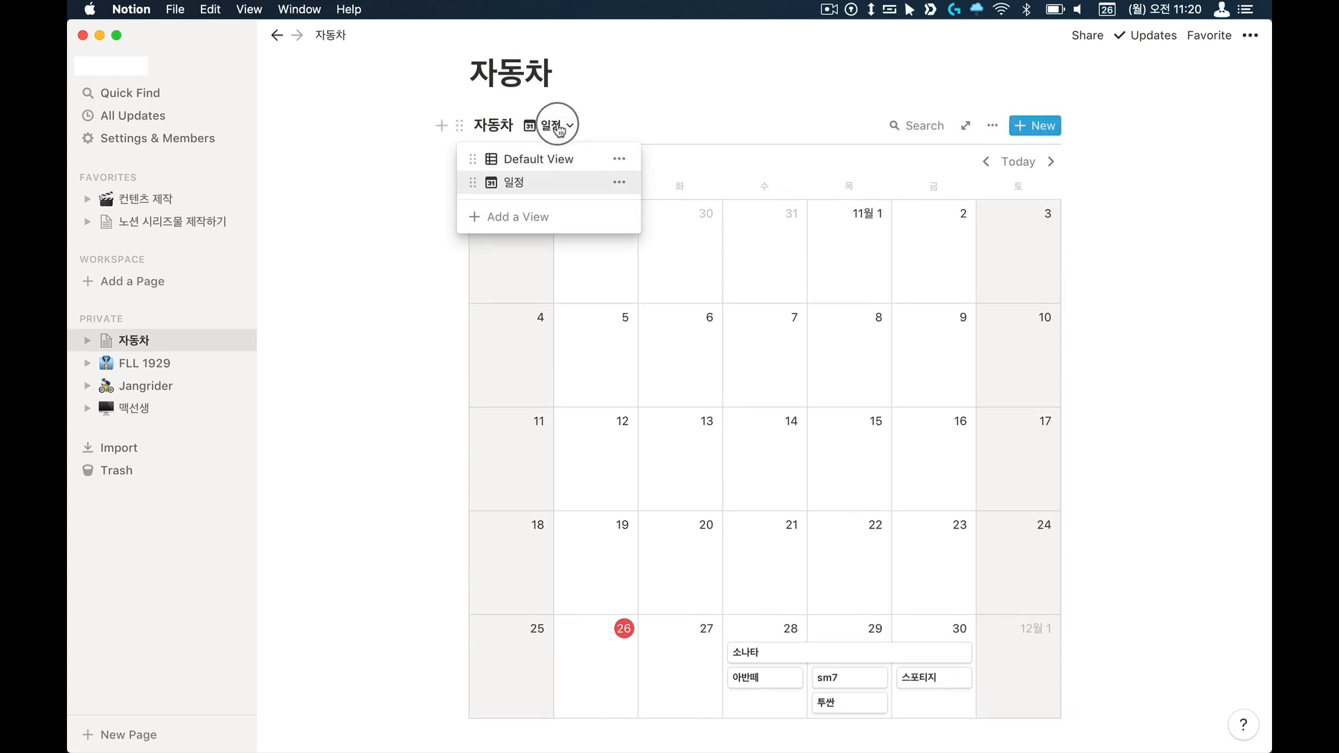
pyautogui.click(556, 161)
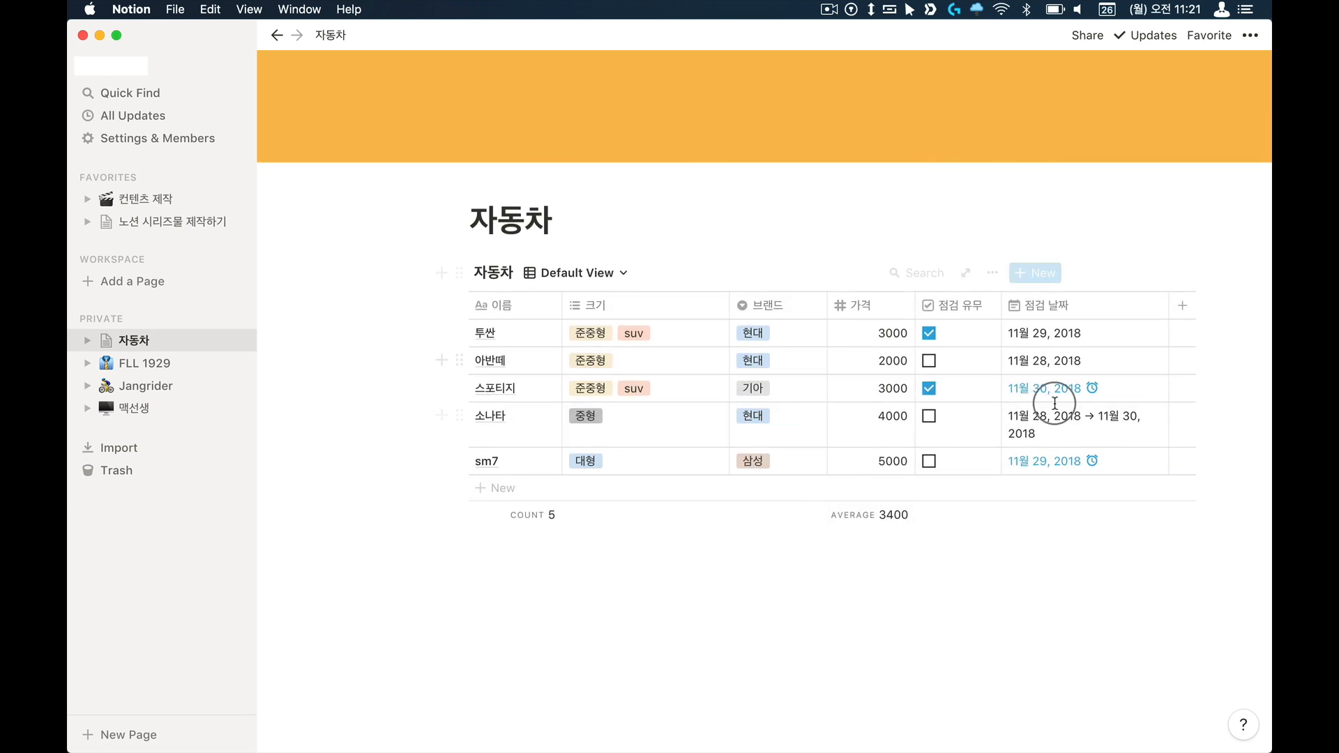
pyautogui.click(599, 273)
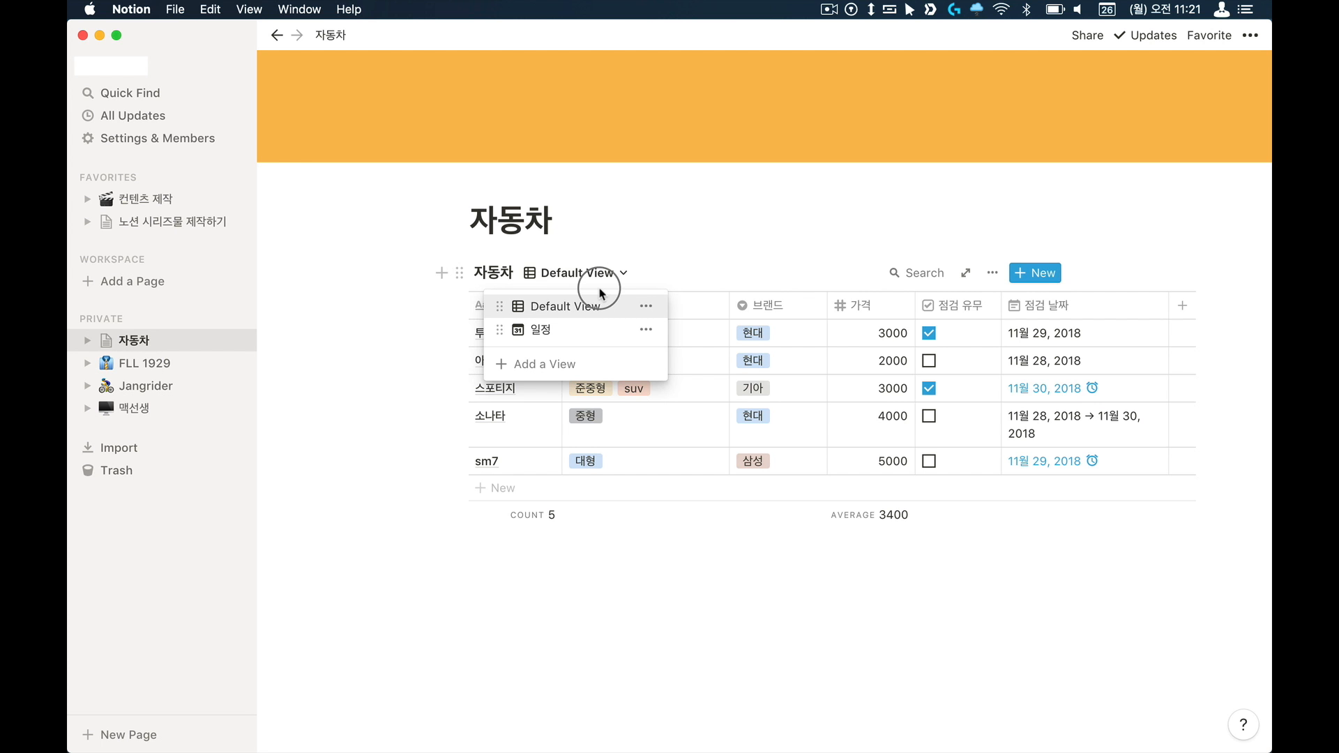
pyautogui.click(577, 329)
pyautogui.scroll(-5, 804, 463)
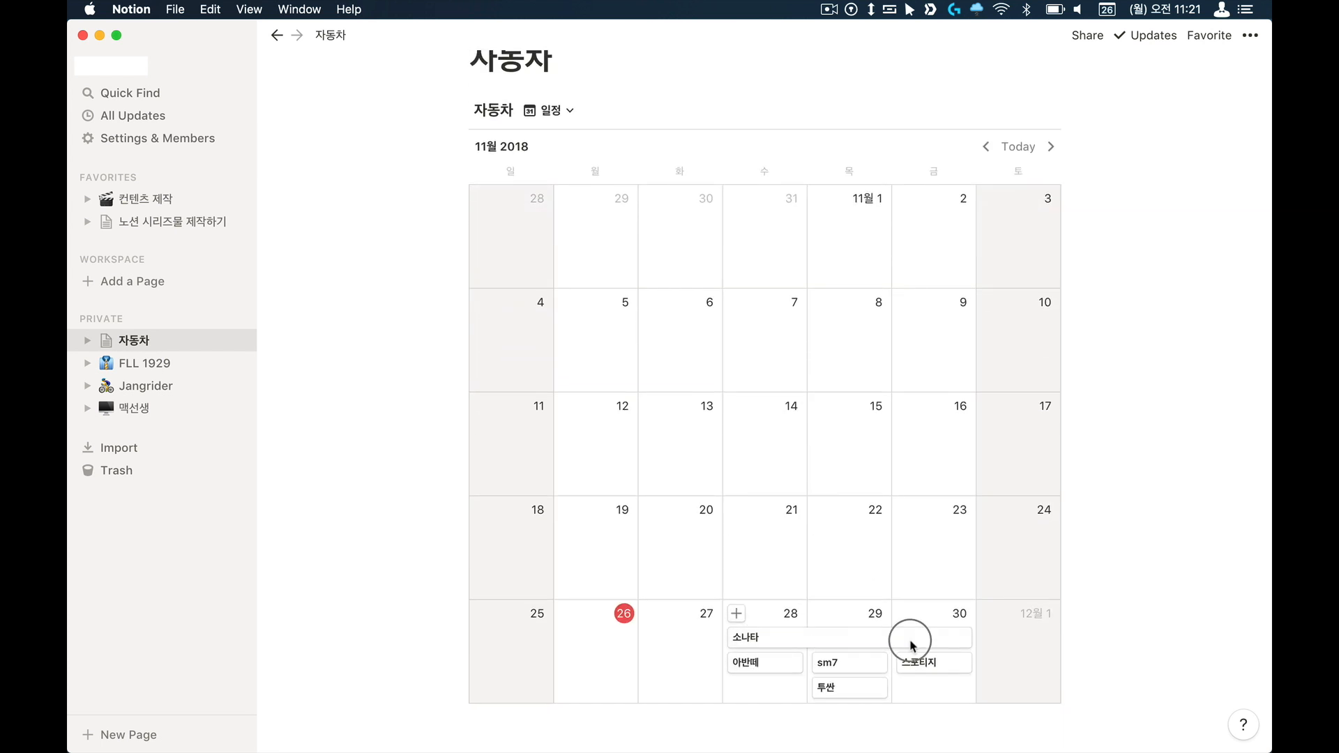
pyautogui.scroll(-2, 911, 645)
pyautogui.scroll(3, 934, 589)
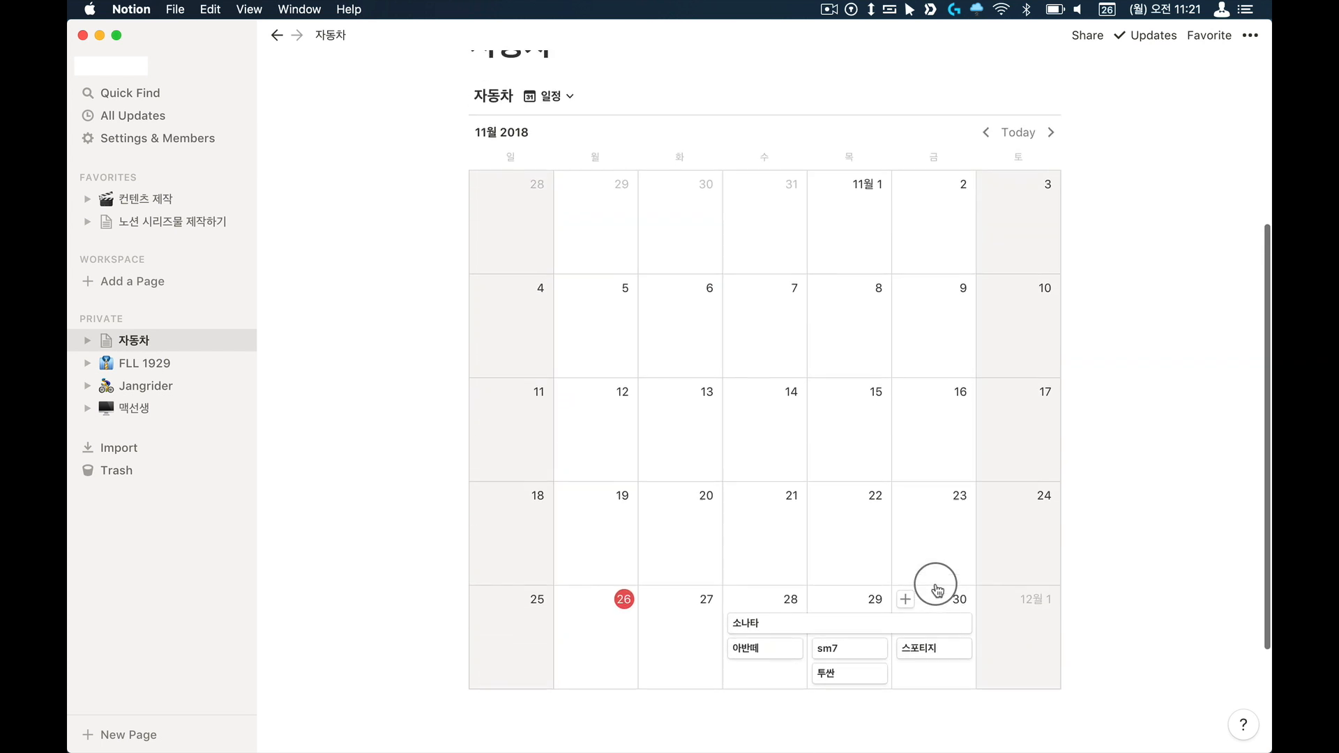
# Step: Add an unnamed Board view to the 자동차 database
pyautogui.click(551, 137)
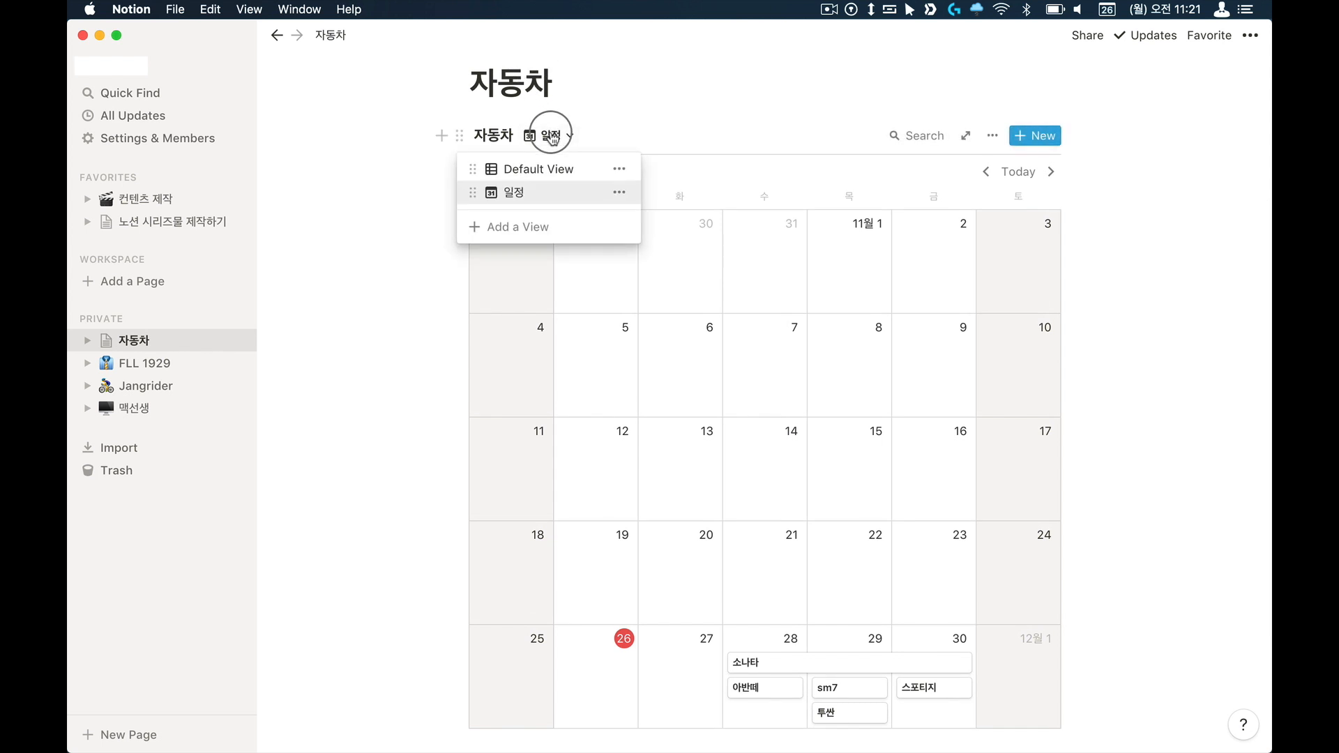
pyautogui.click(537, 230)
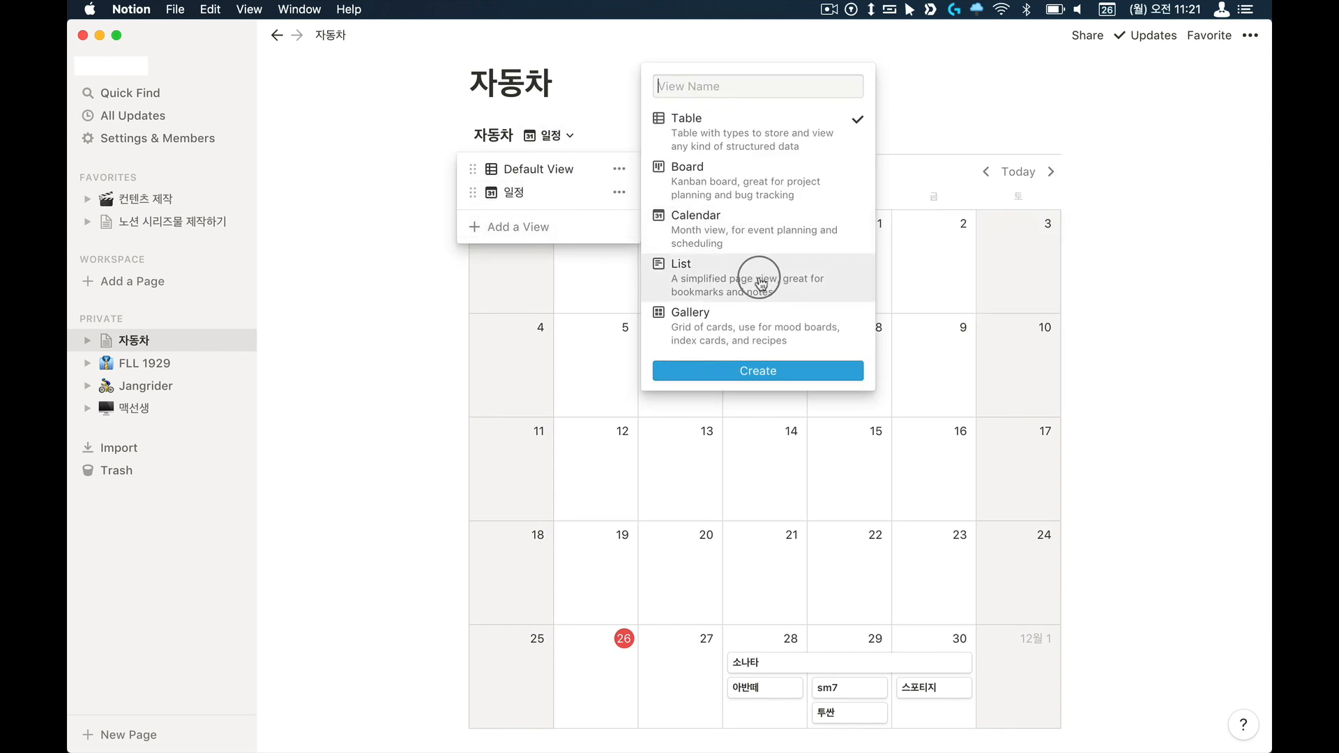
pyautogui.click(759, 177)
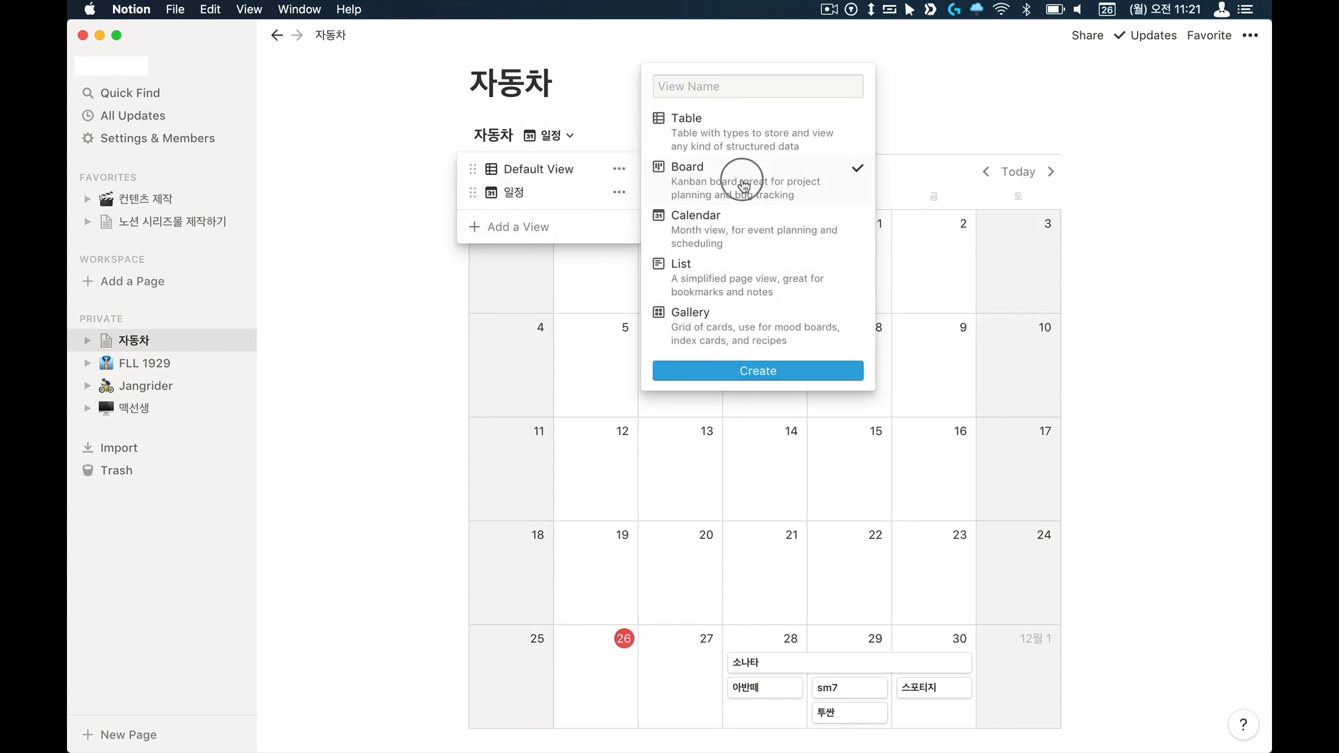
pyautogui.click(801, 370)
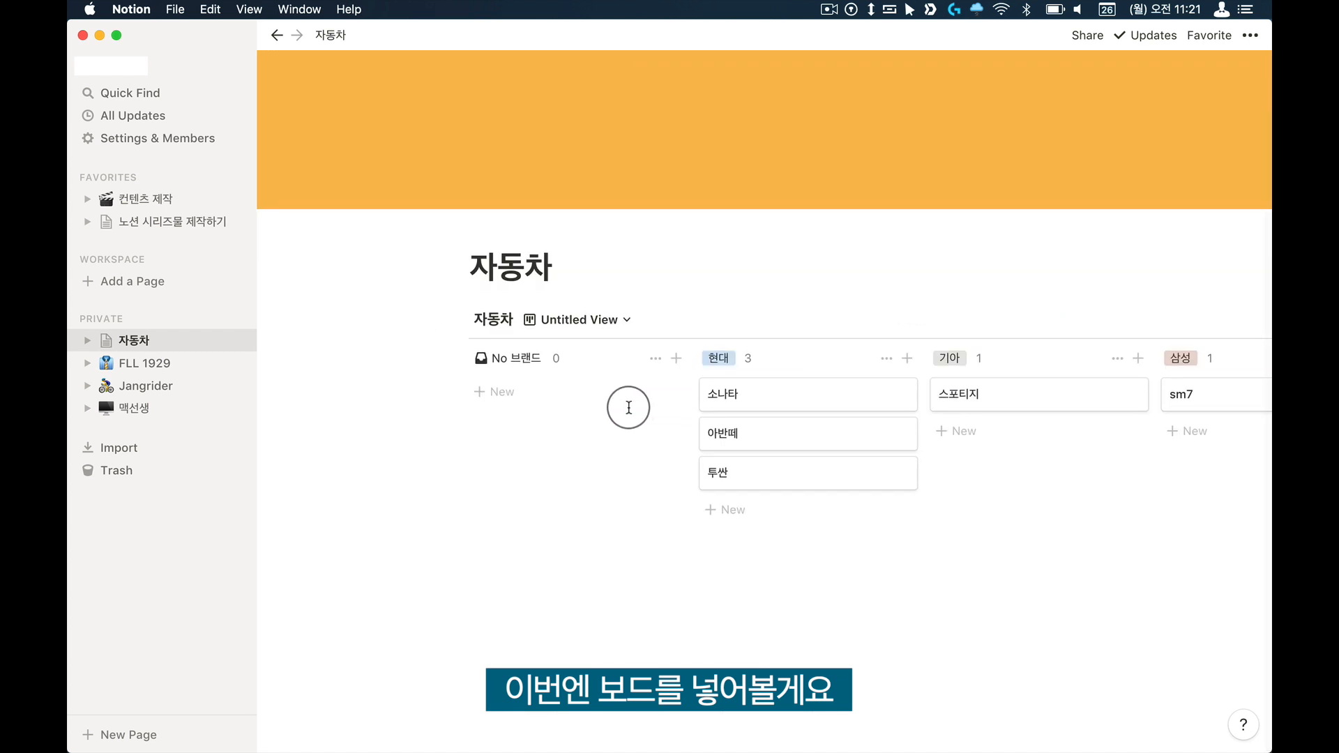
# Step: Show 가격, 점검 날짜, 점검 유무 and 크기 on the board's cards and keep 브랜드 hidden
pyautogui.hscroll(4, 733, 403)
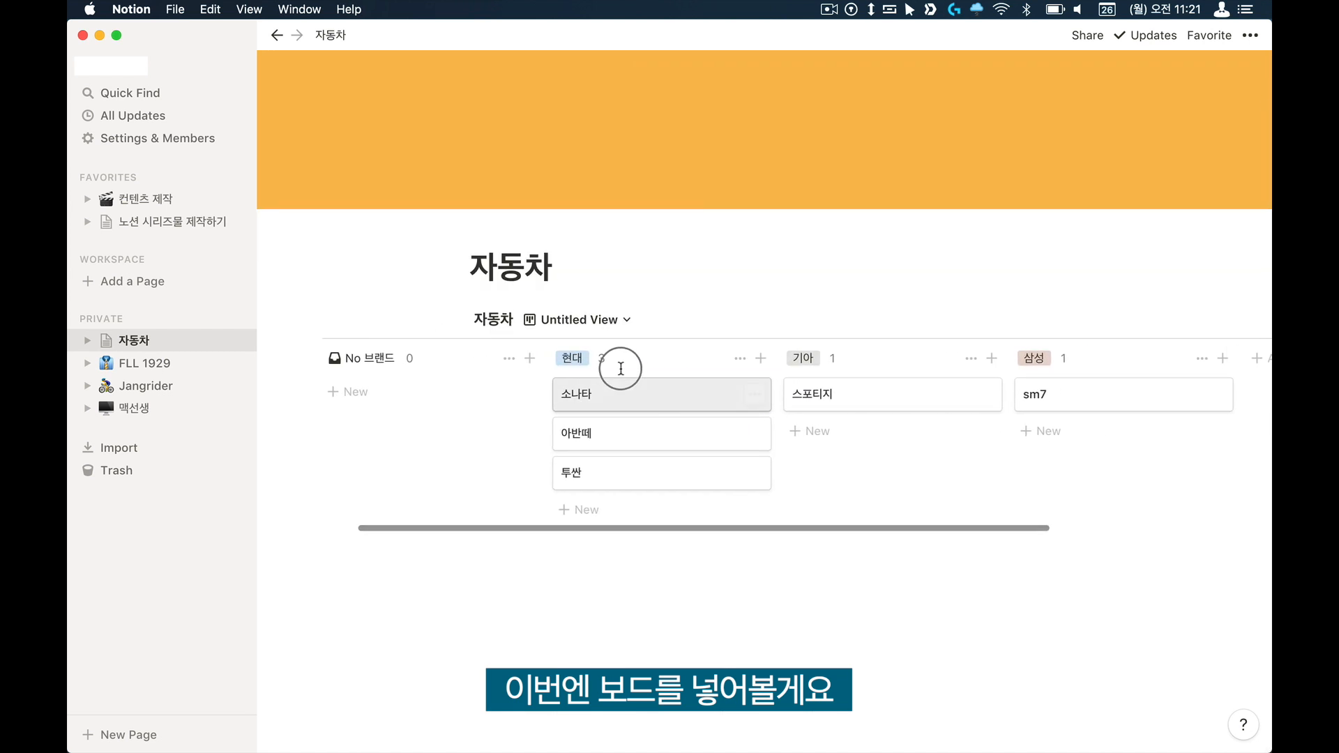
pyautogui.hscroll(3, 885, 488)
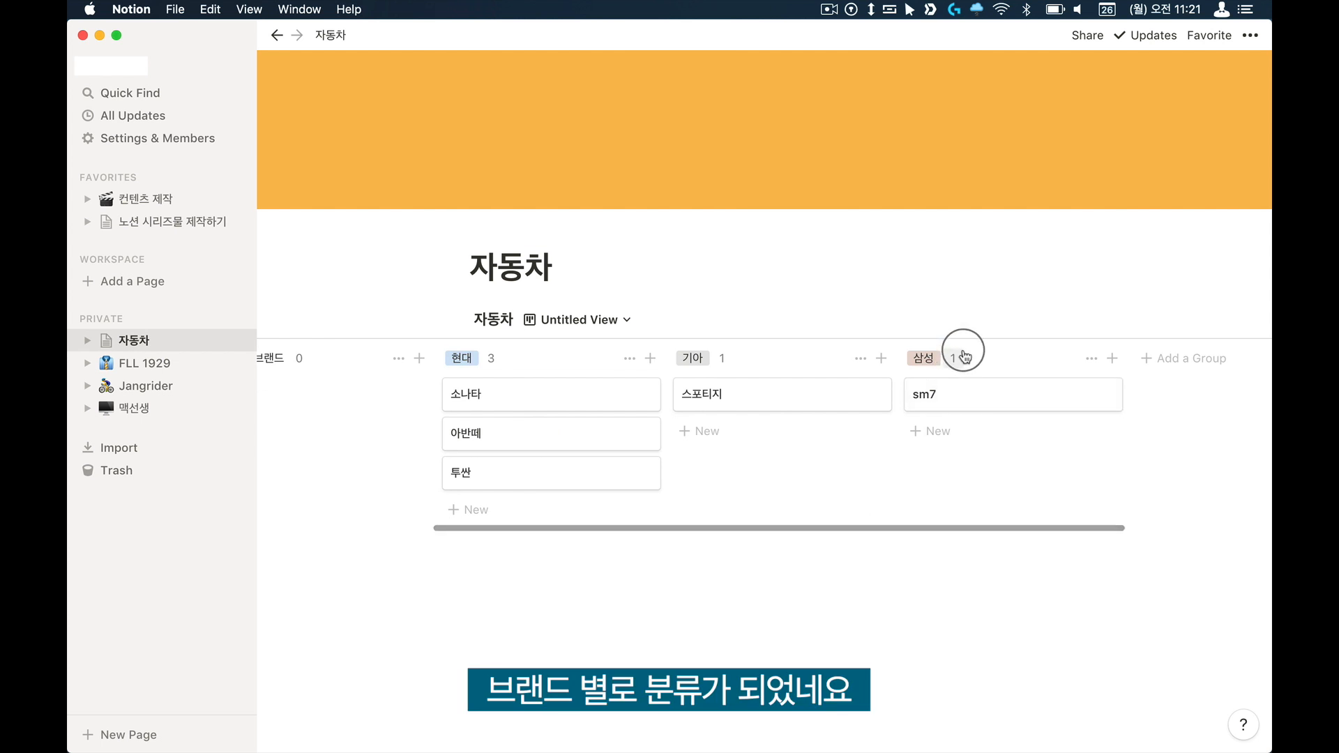
pyautogui.hscroll(5, 969, 418)
pyautogui.hscroll(-4, 977, 469)
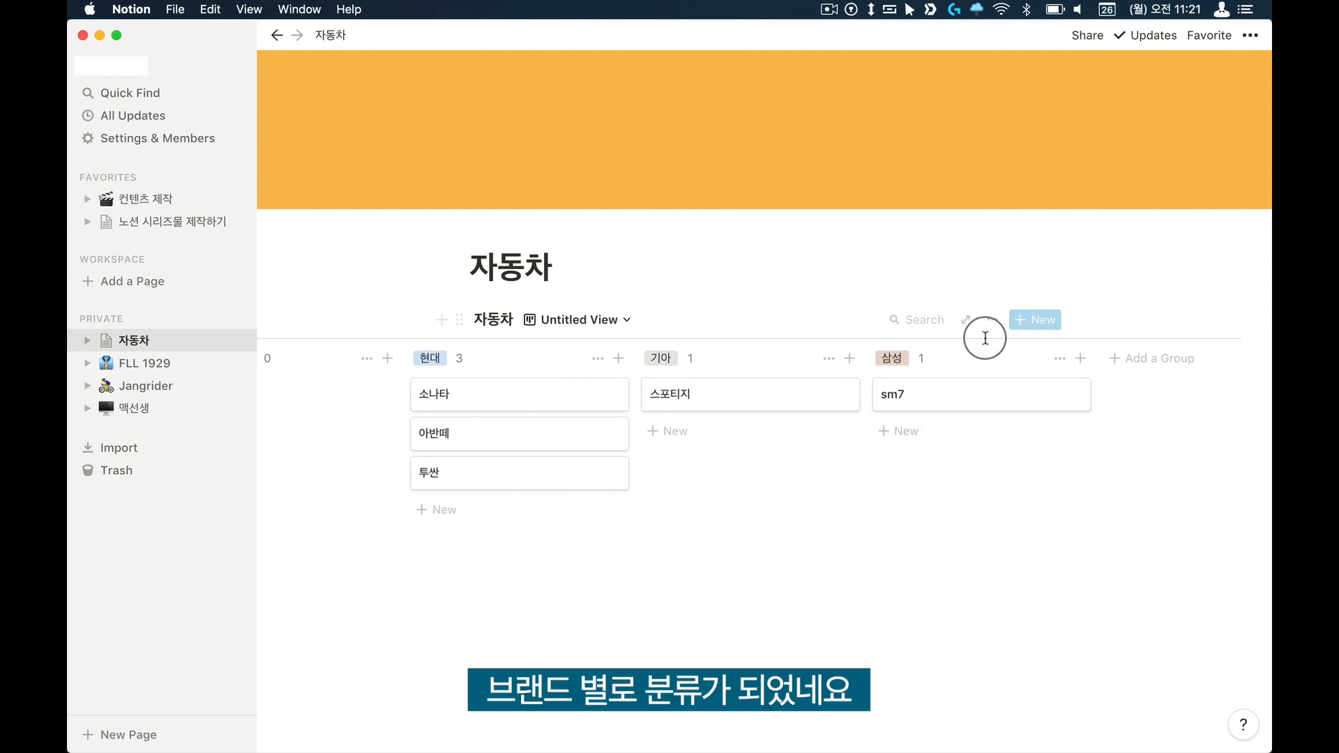
pyautogui.click(993, 321)
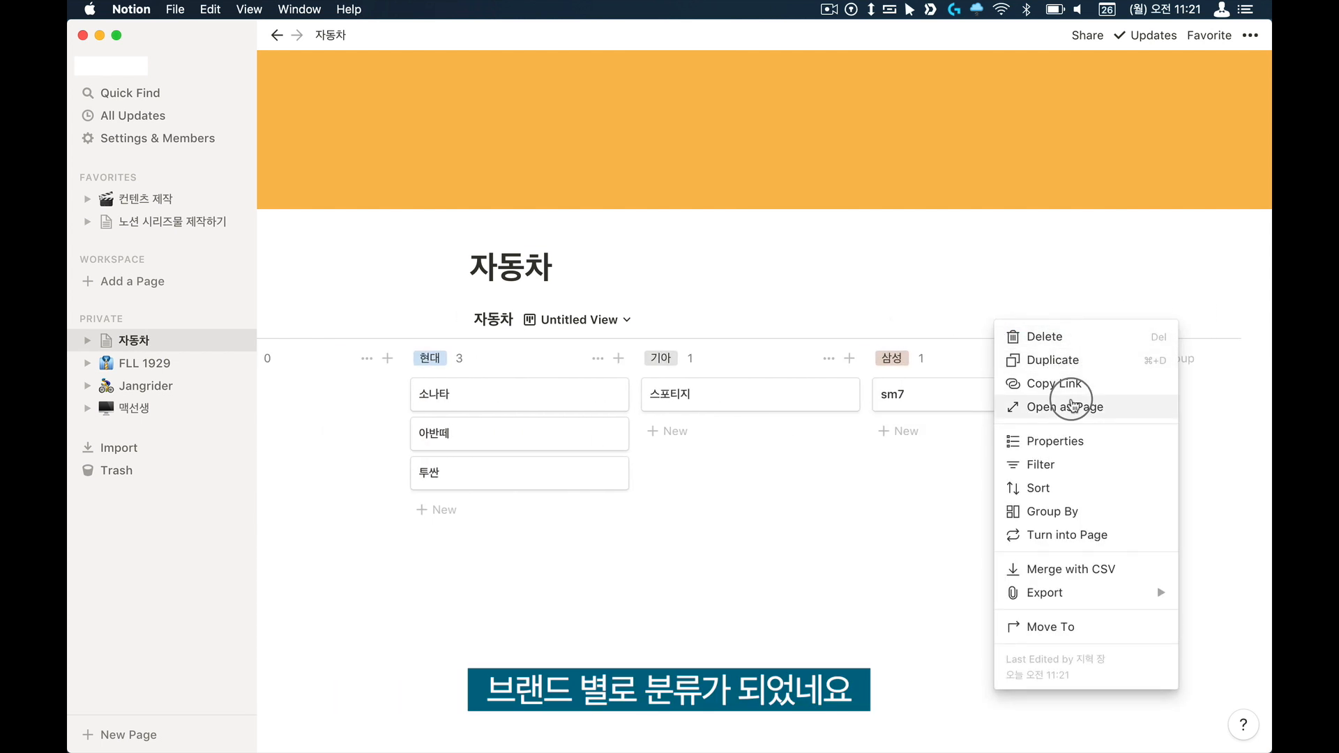
pyautogui.click(1085, 443)
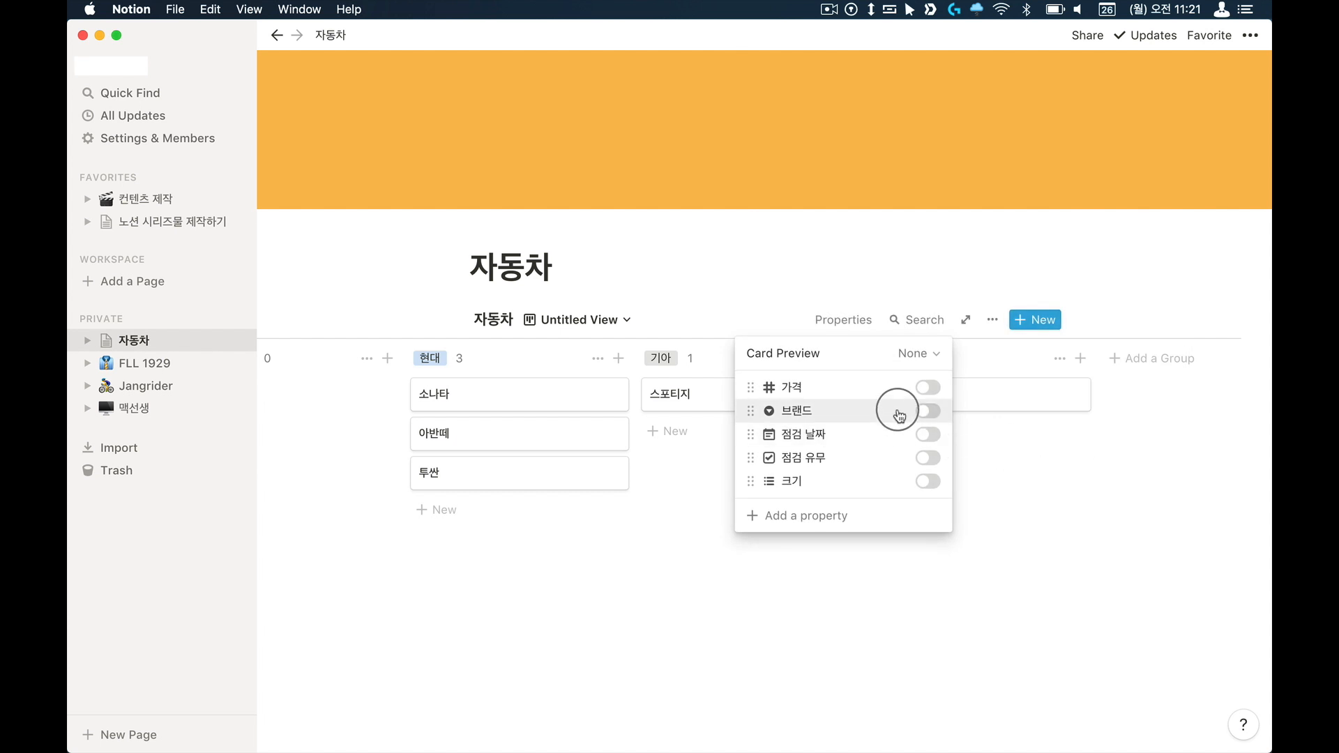
pyautogui.click(928, 387)
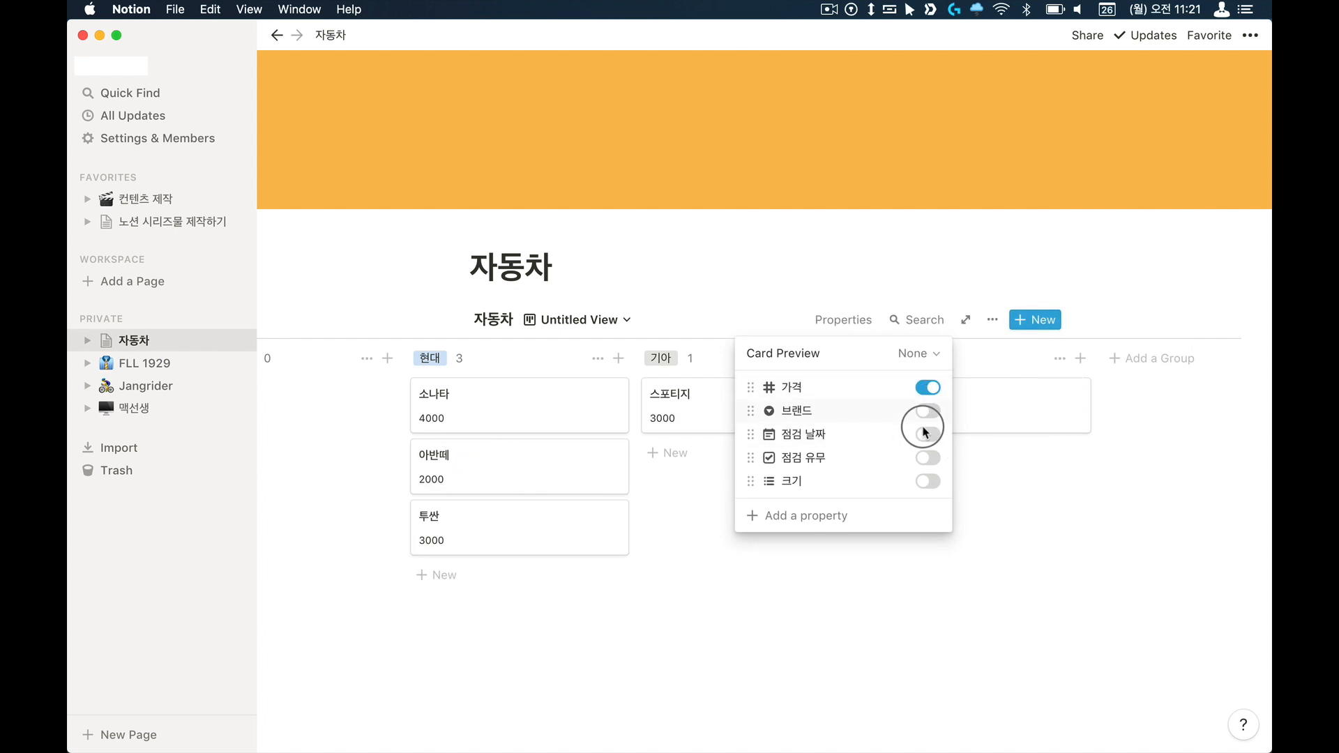
pyautogui.click(928, 410)
pyautogui.click(928, 434)
pyautogui.click(928, 457)
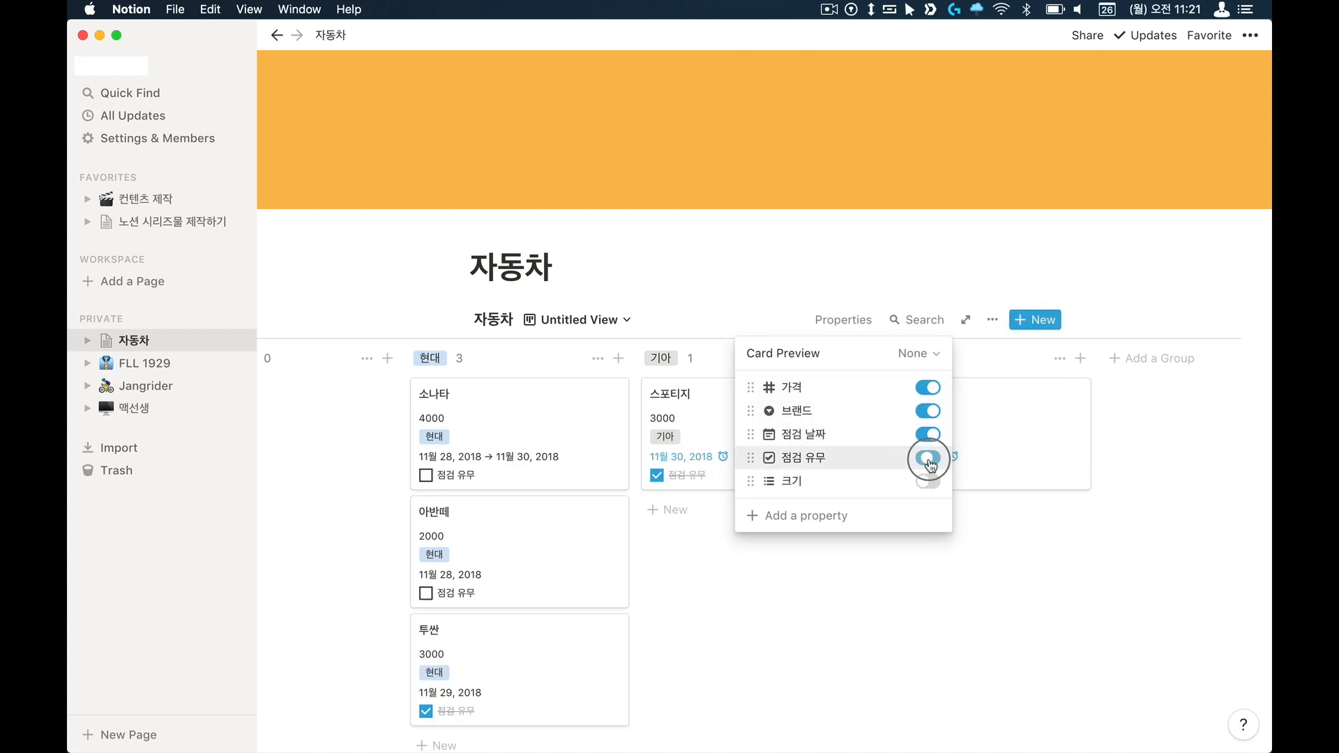
pyautogui.click(928, 481)
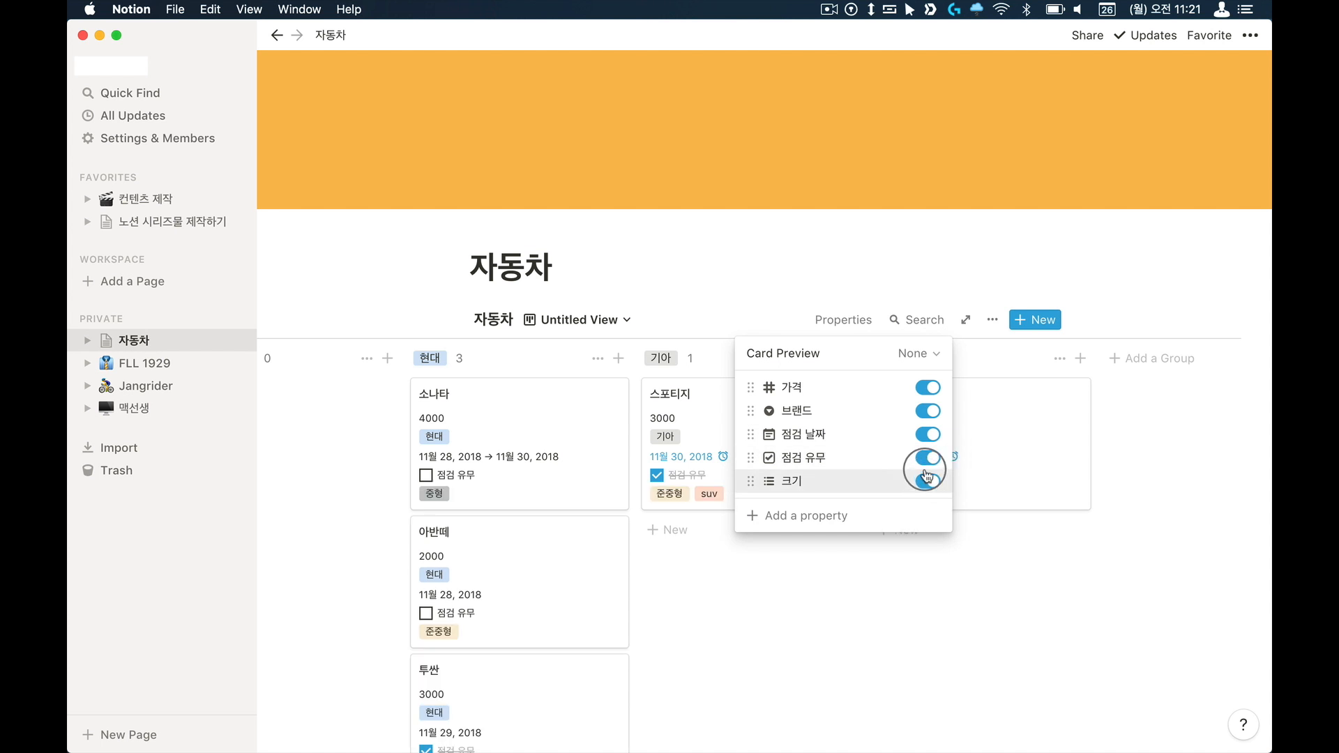
pyautogui.click(928, 410)
pyautogui.click(874, 542)
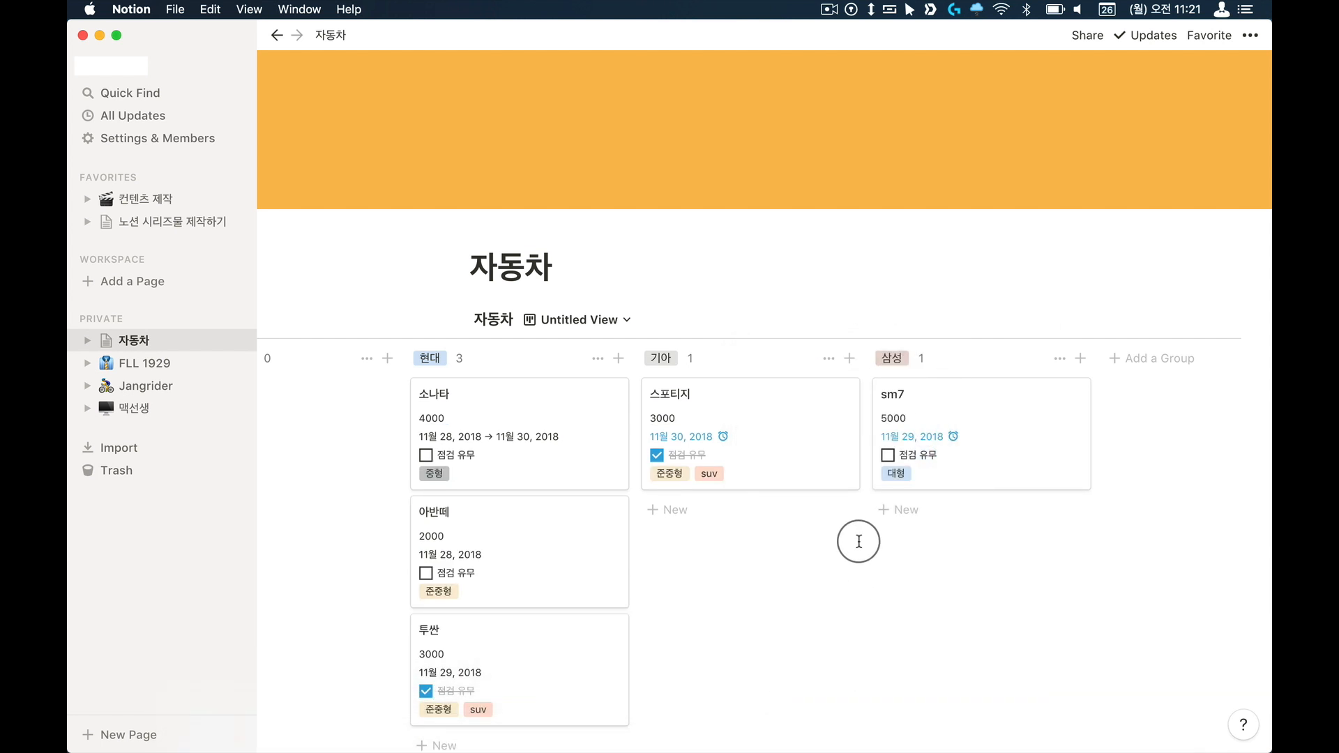
# Step: Look over the board cards and compare them with the Default View table, ending on Default View
pyautogui.scroll(-3, 671, 502)
pyautogui.hscroll(-4, 671, 500)
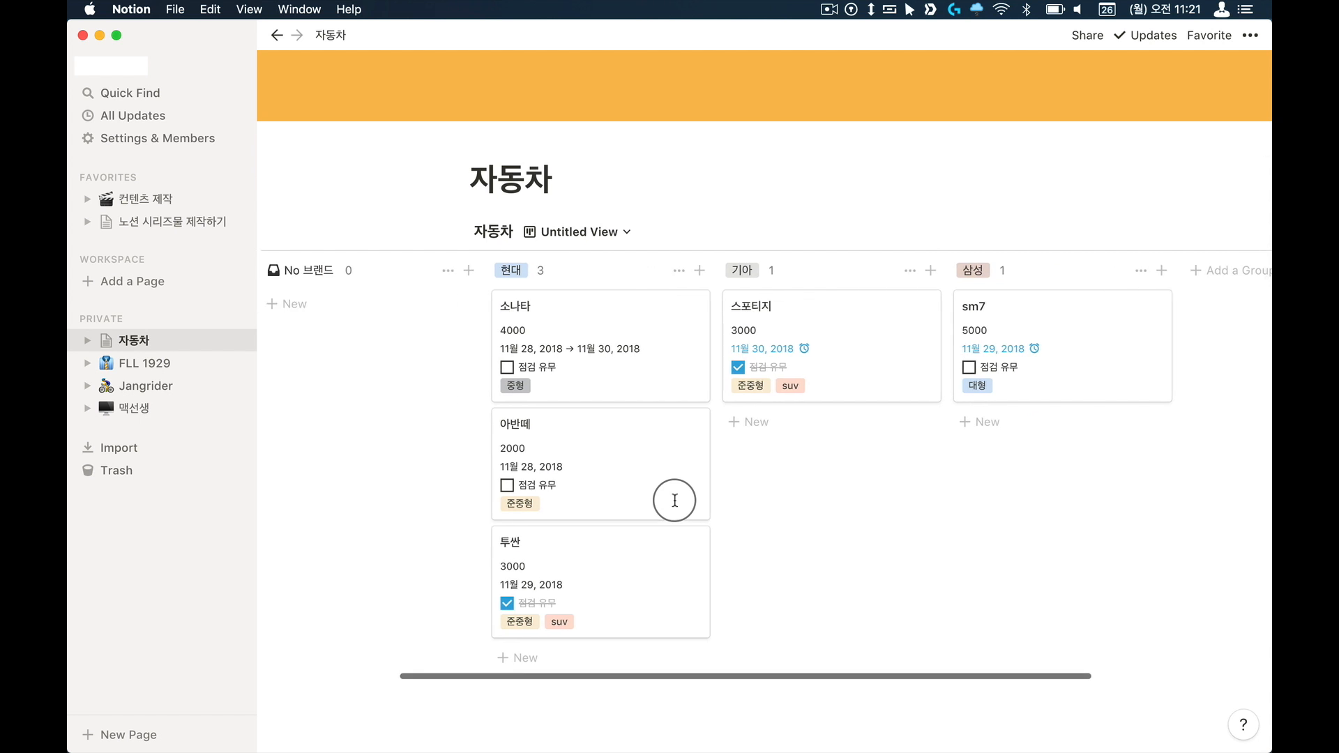
pyautogui.hscroll(-2, 674, 500)
pyautogui.click(594, 232)
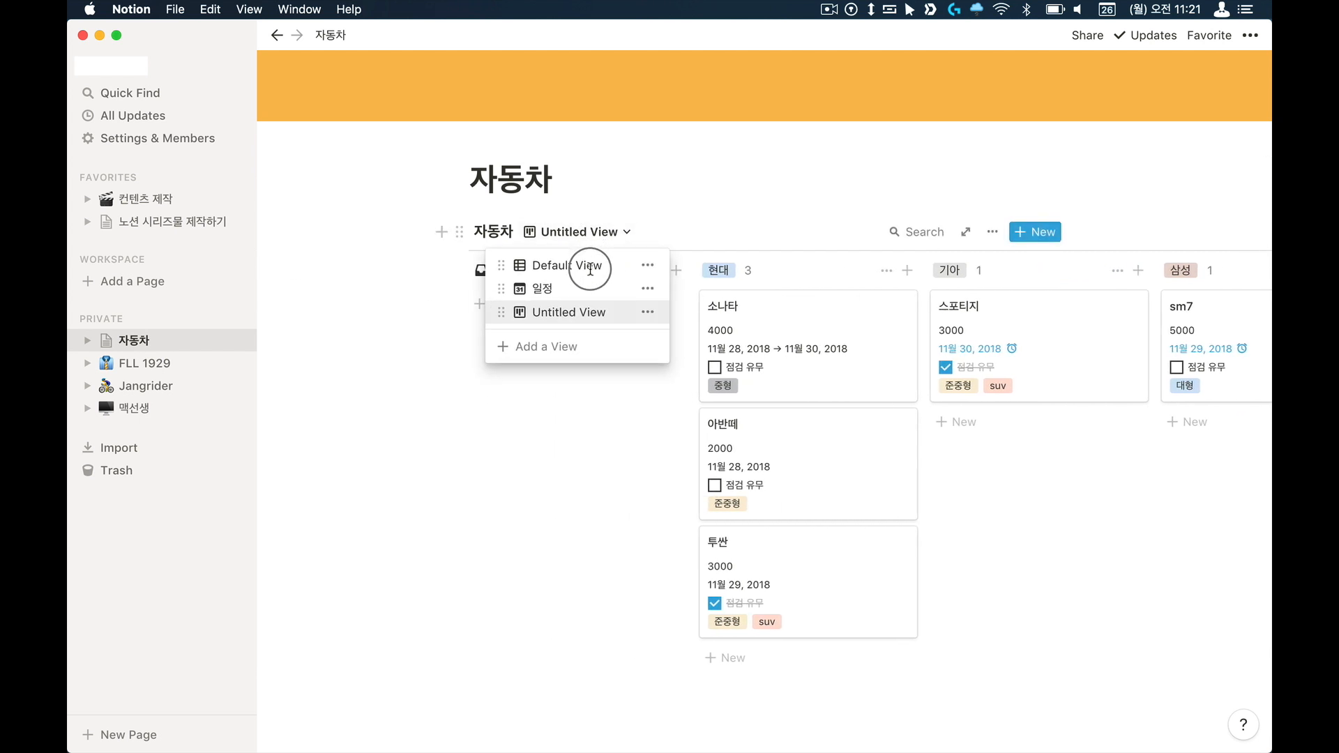
pyautogui.click(581, 268)
pyautogui.click(594, 381)
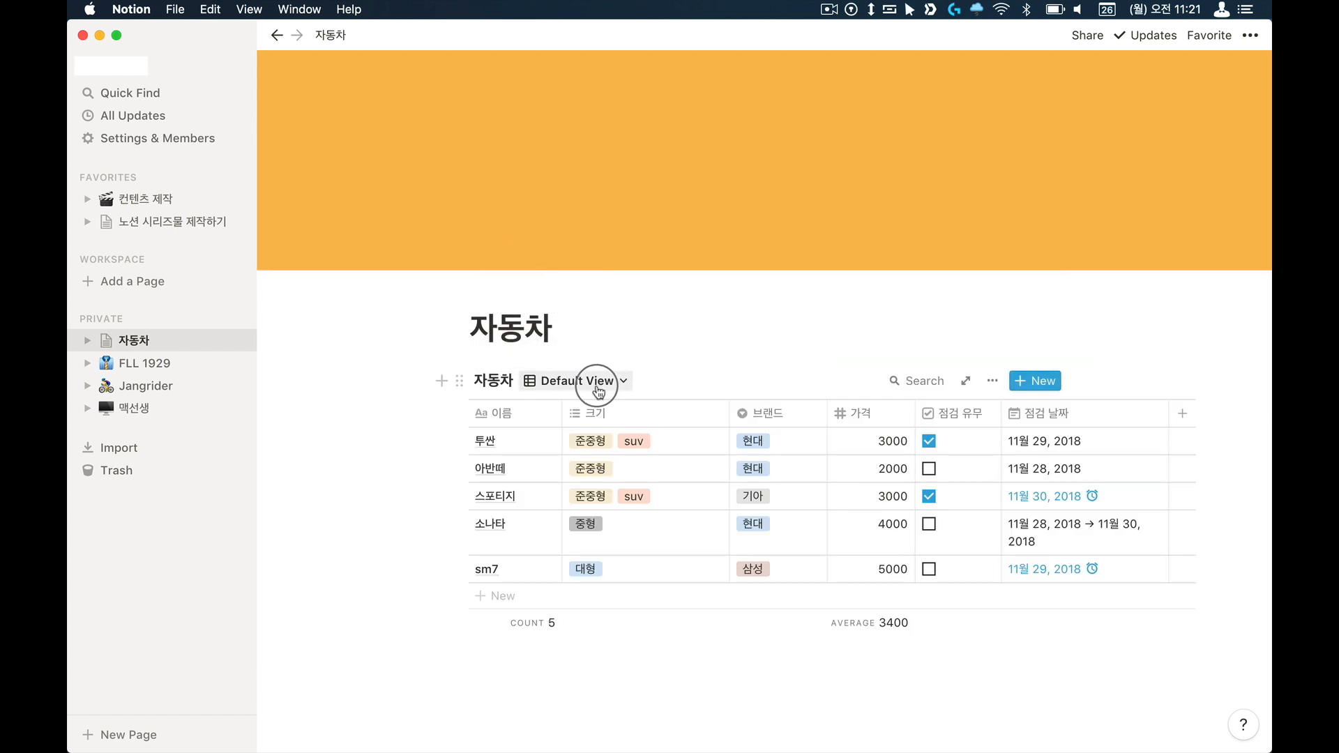
pyautogui.click(589, 462)
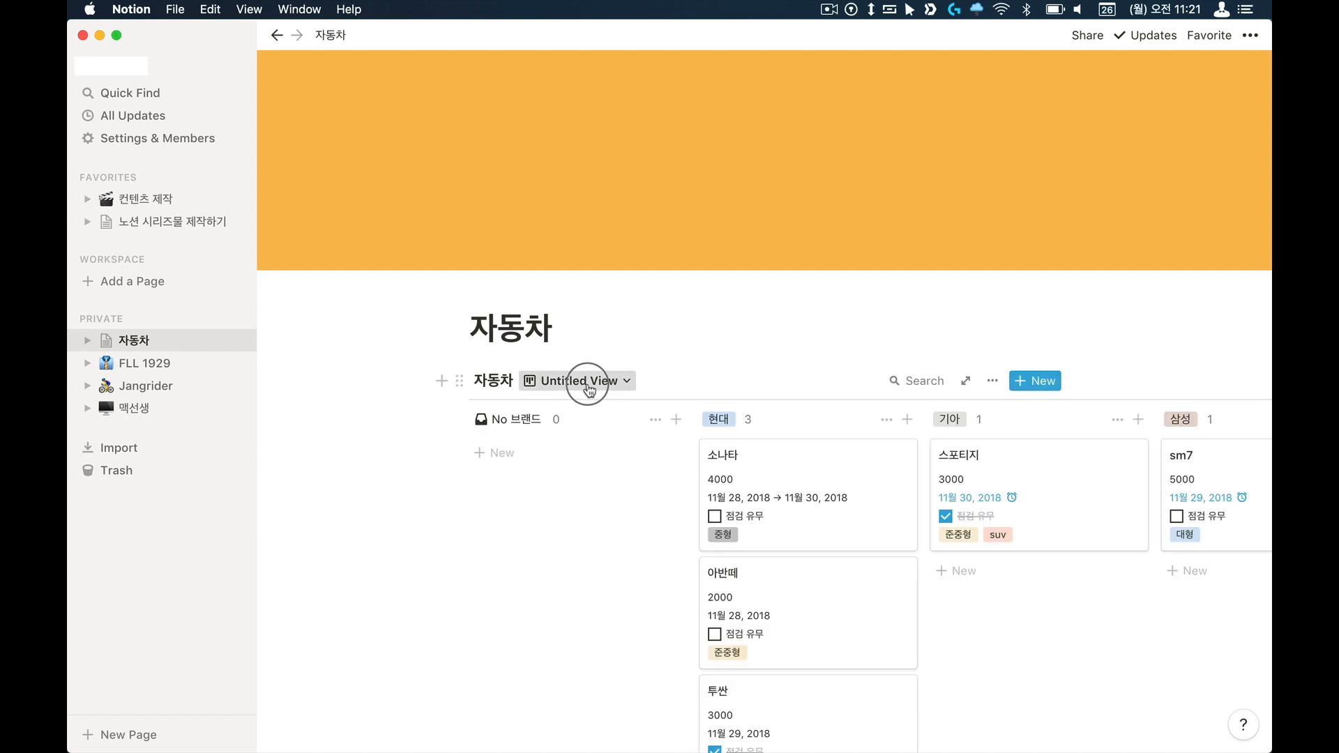
pyautogui.click(589, 382)
pyautogui.click(585, 414)
pyautogui.scroll(-3, 681, 436)
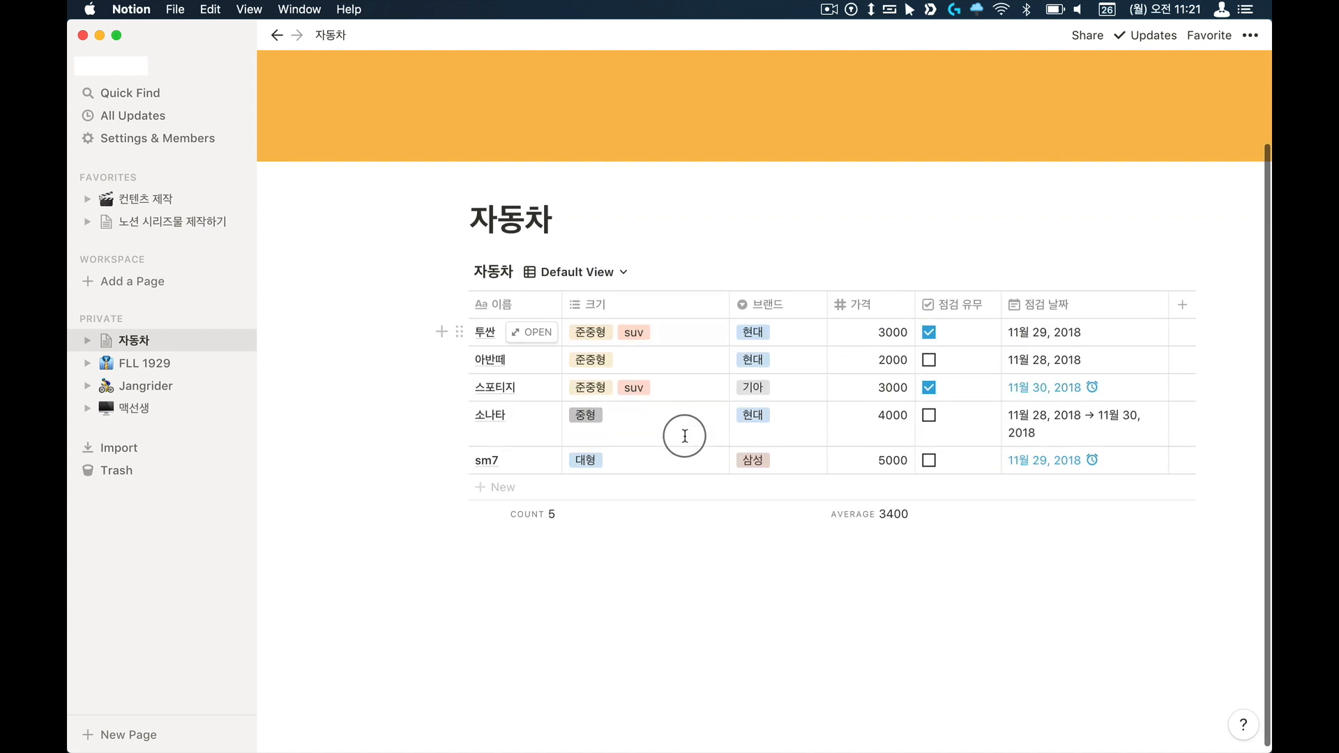
# Step: Add a Text property named 비고 to the table and enter 투싼 점검 받기 for 투싼
pyautogui.scroll(3, 1189, 434)
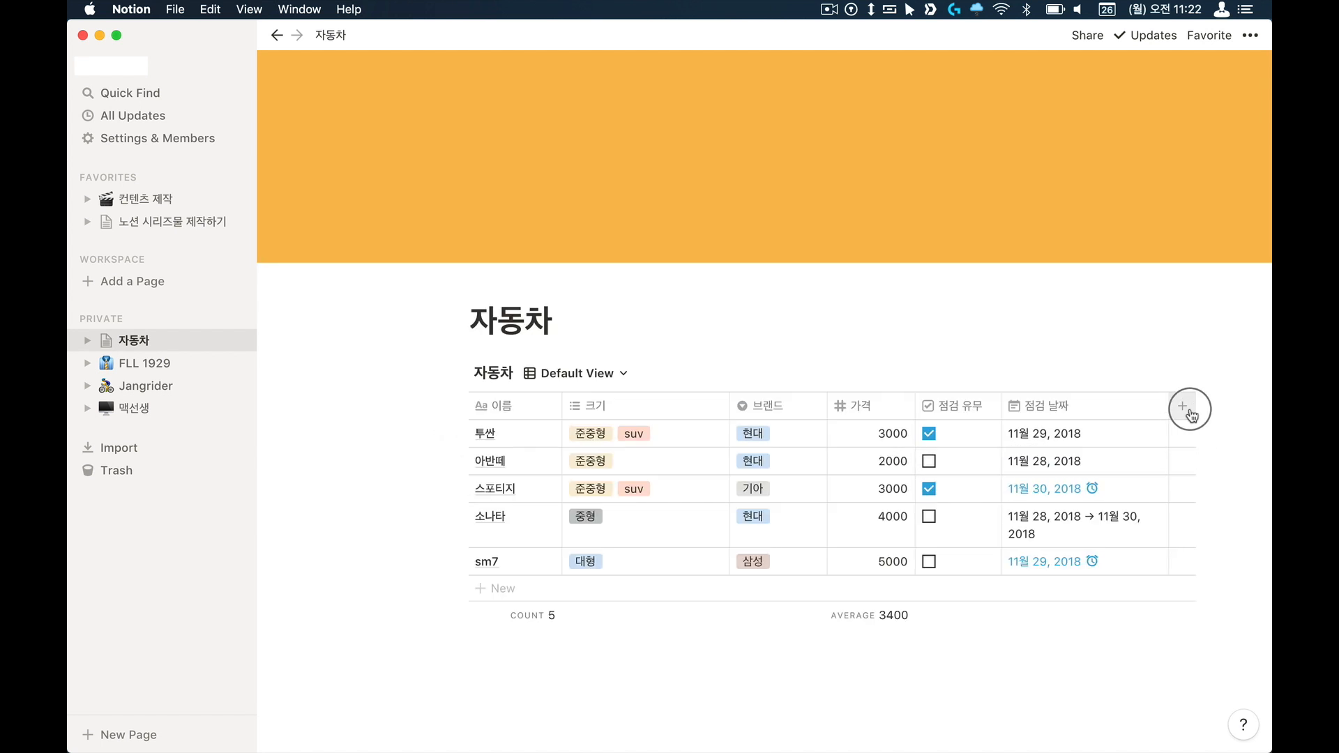
pyautogui.click(1189, 416)
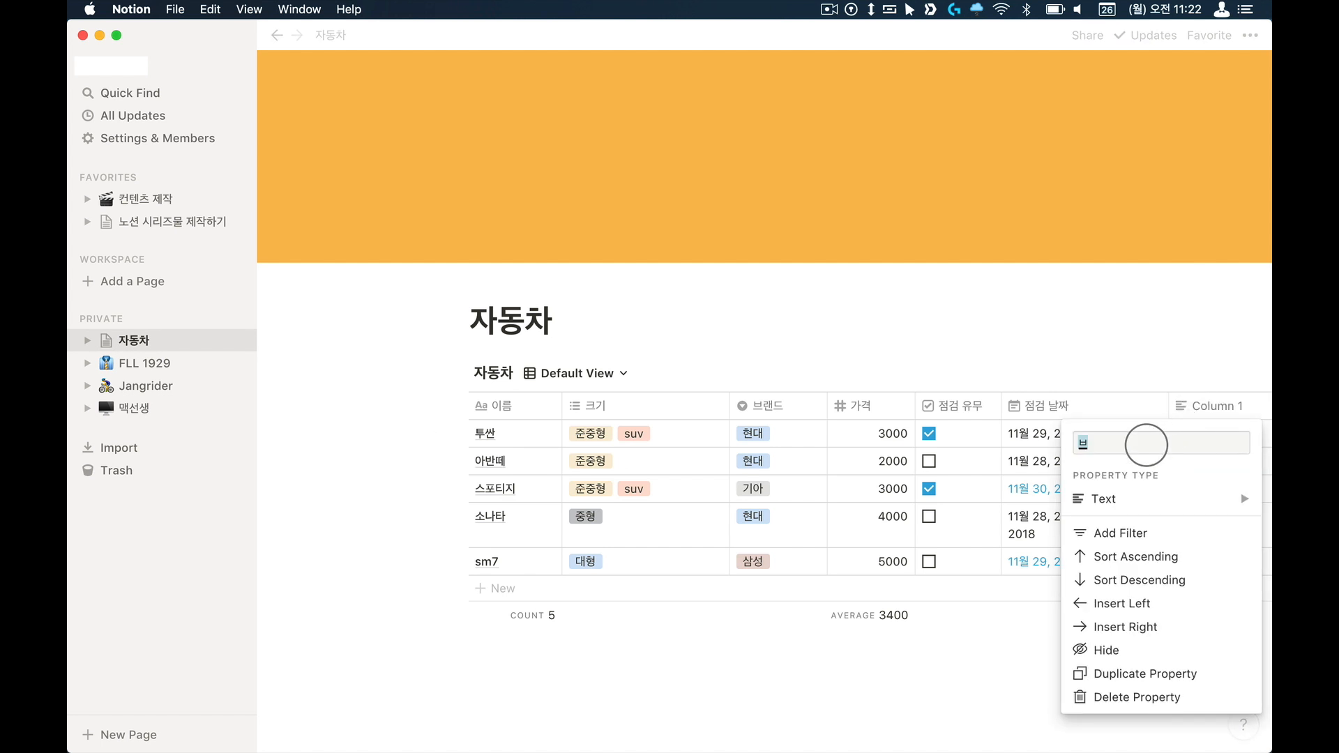
pyautogui.click(1106, 498)
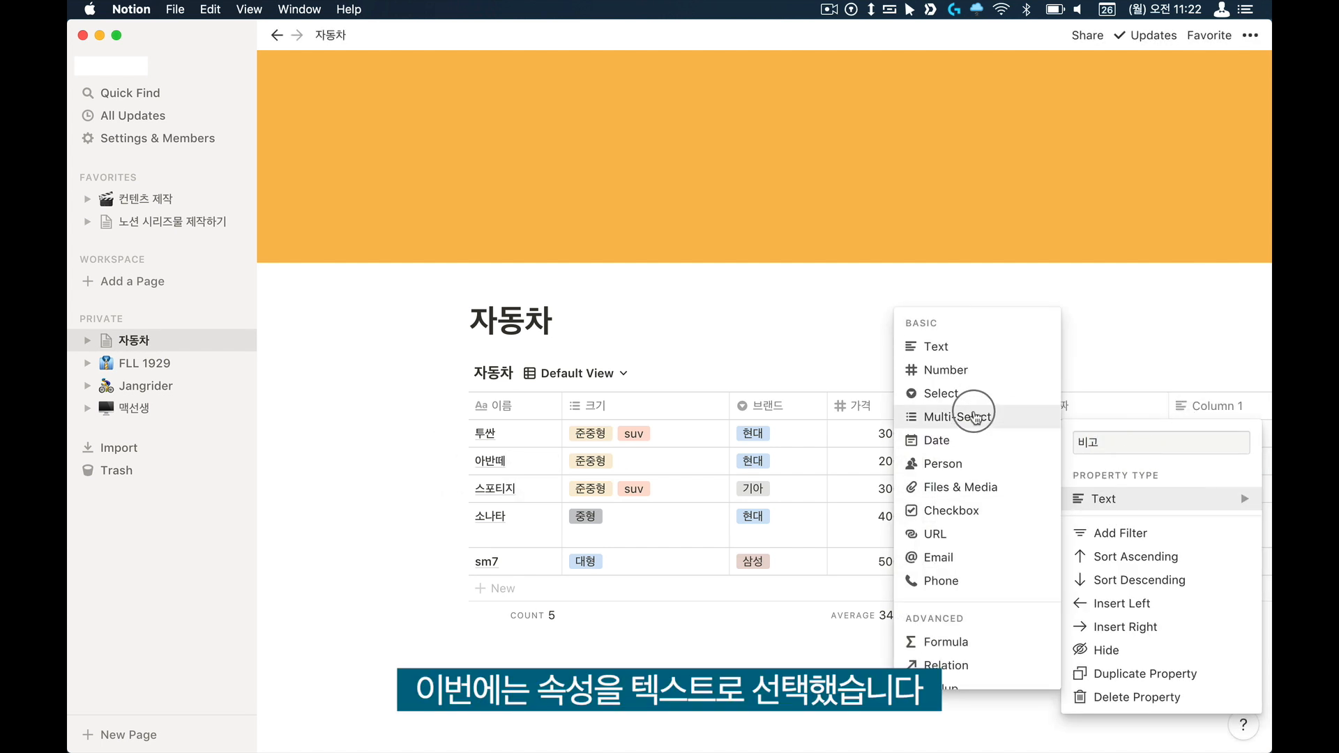
pyautogui.click(977, 343)
pyautogui.click(1169, 438)
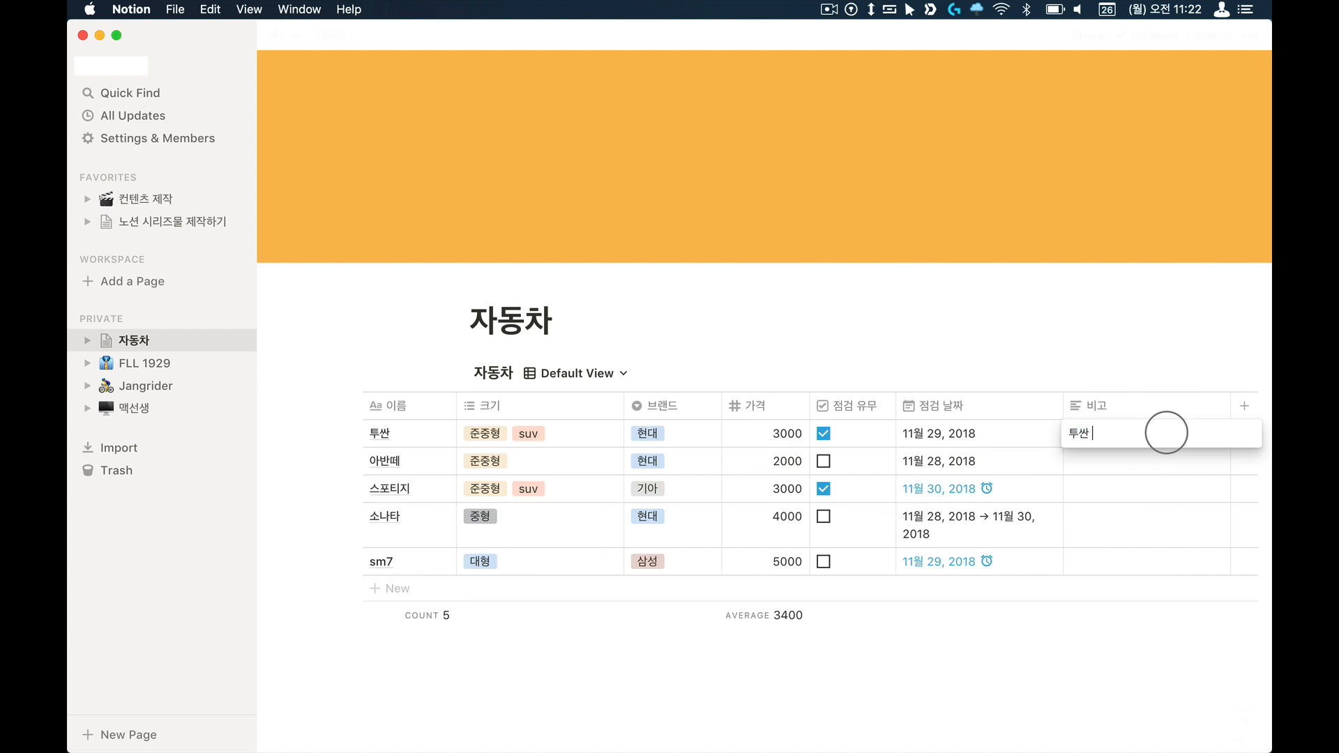
pyautogui.press('Escape')
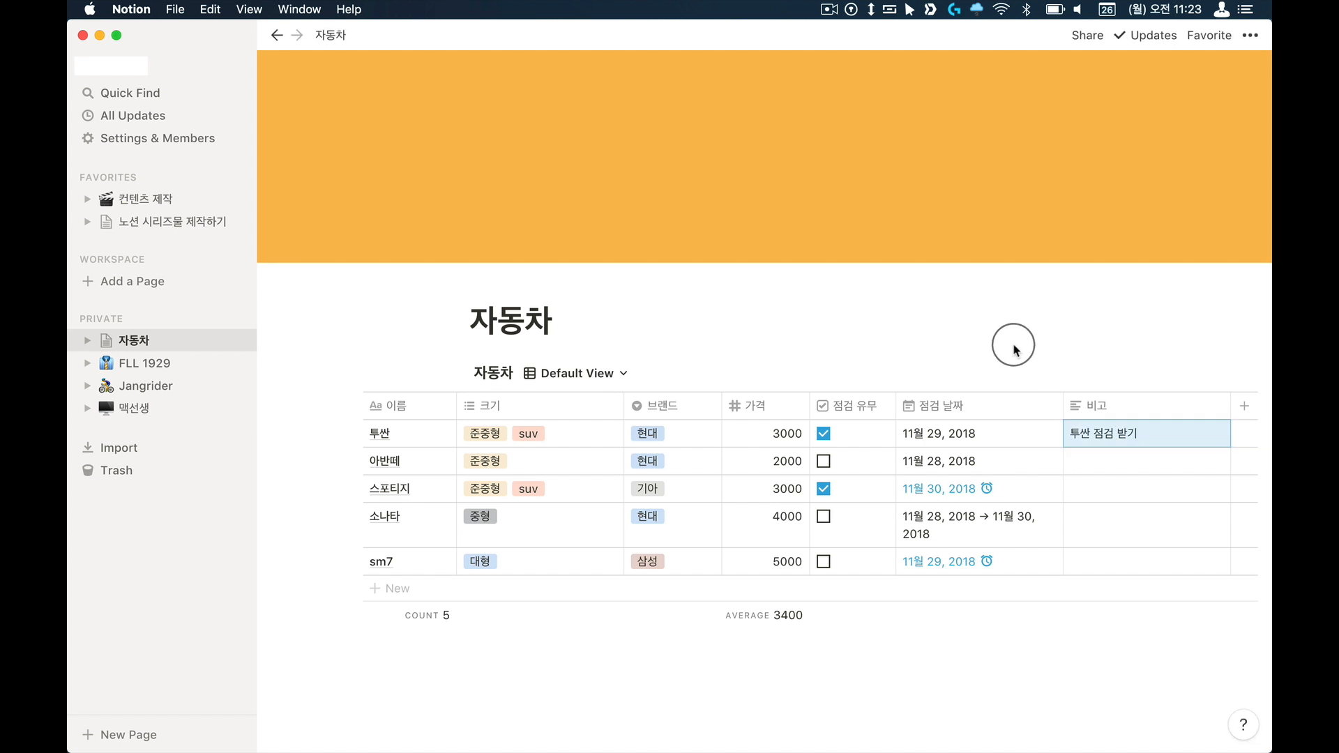
# Step: Add a sort to the Default View table that orders the cars by 브랜드 in ascending order
pyautogui.scroll(-3, 843, 371)
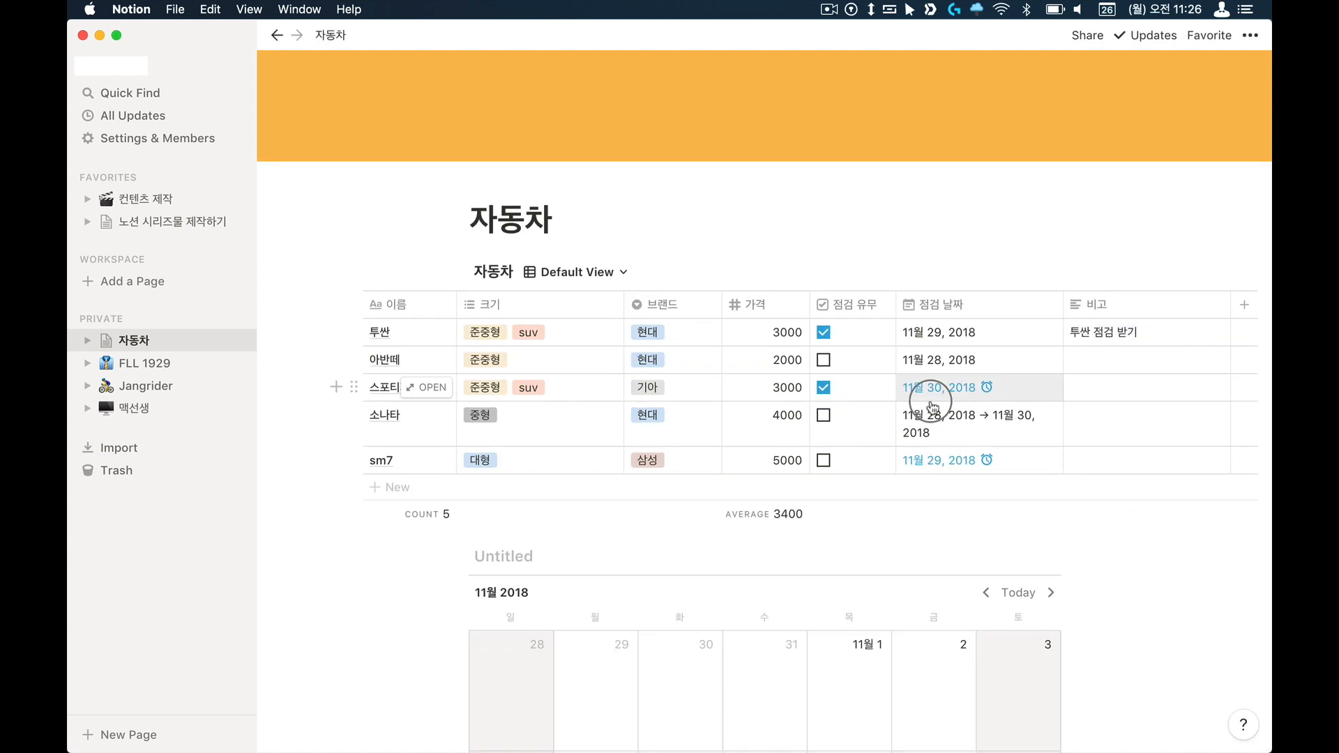
pyautogui.hscroll(1, 836, 366)
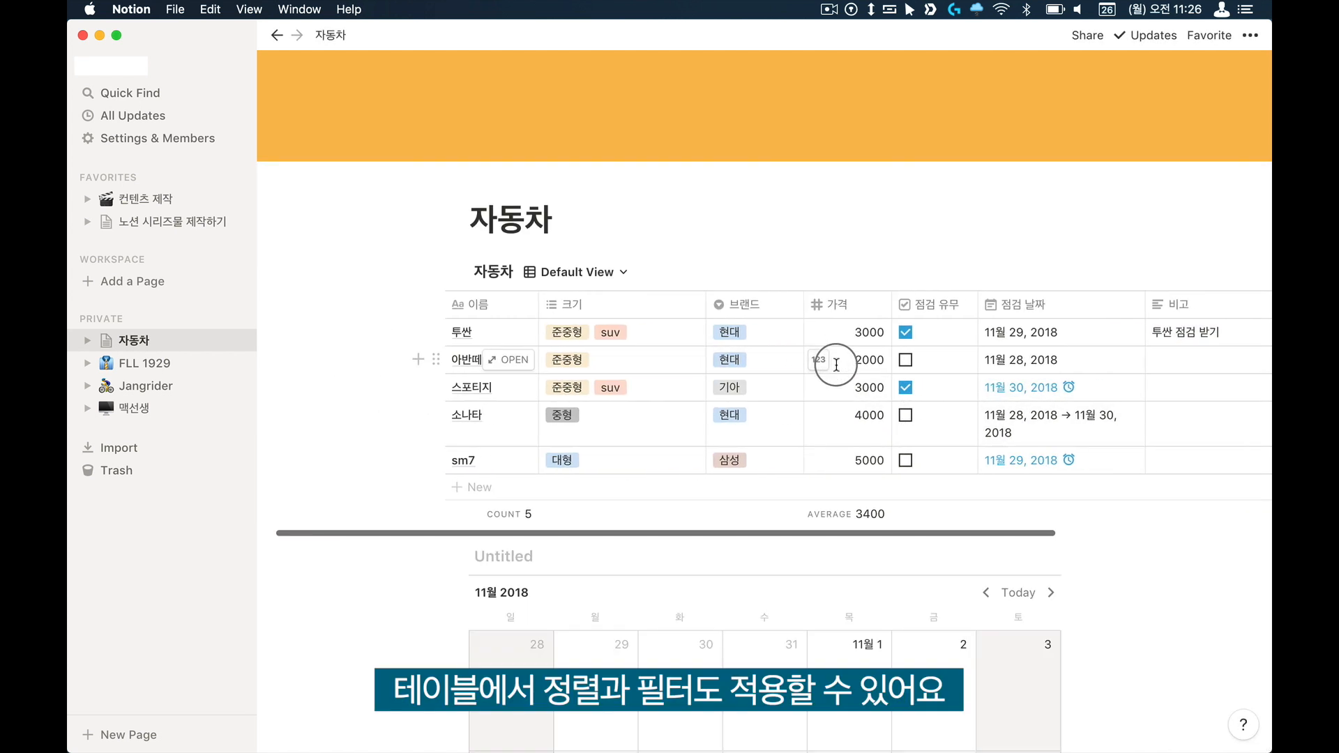
pyautogui.click(993, 270)
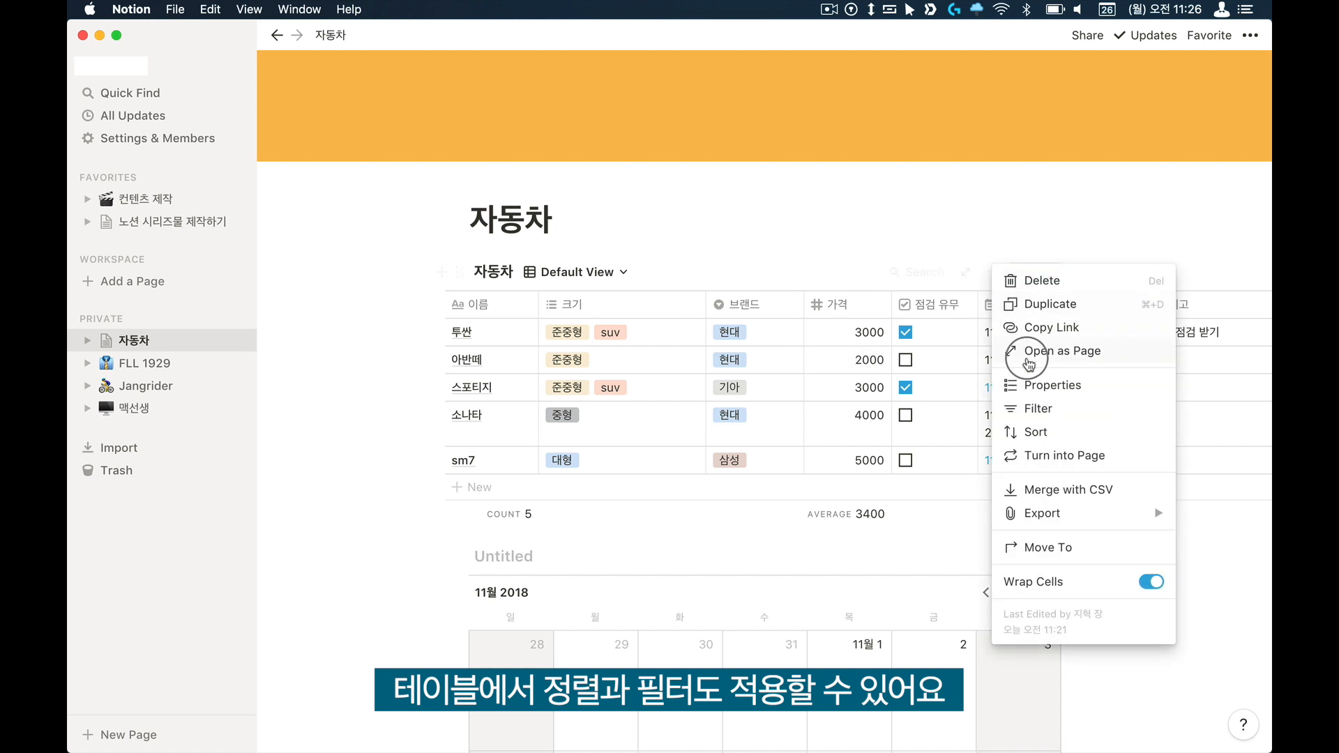
pyautogui.click(1036, 432)
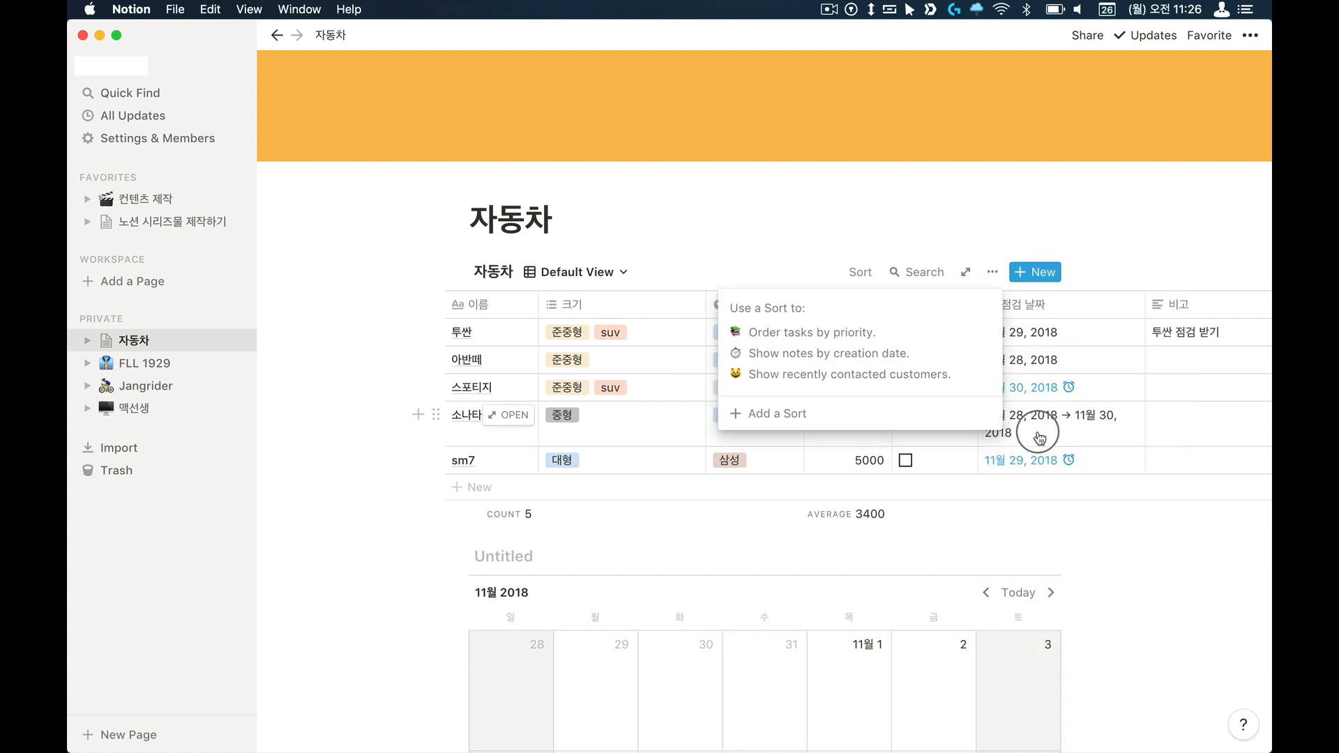
pyautogui.click(783, 414)
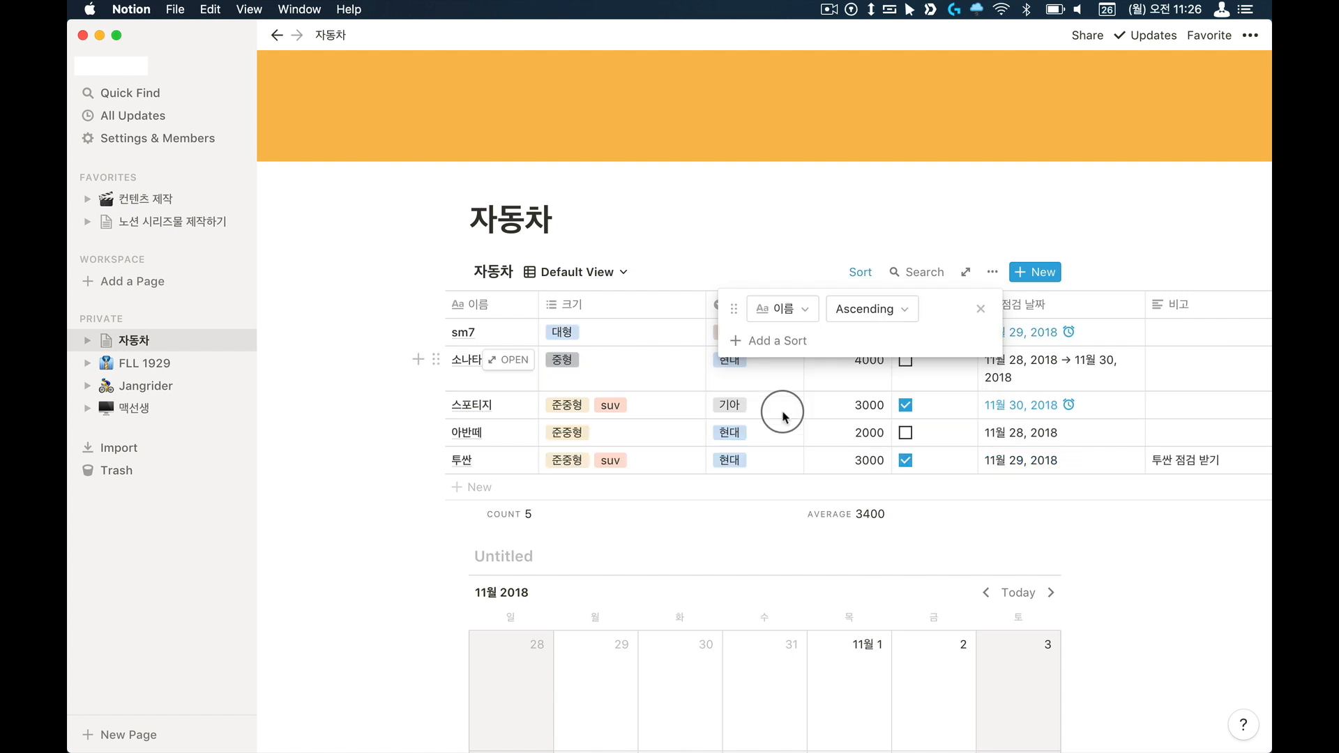
pyautogui.click(805, 317)
pyautogui.click(747, 420)
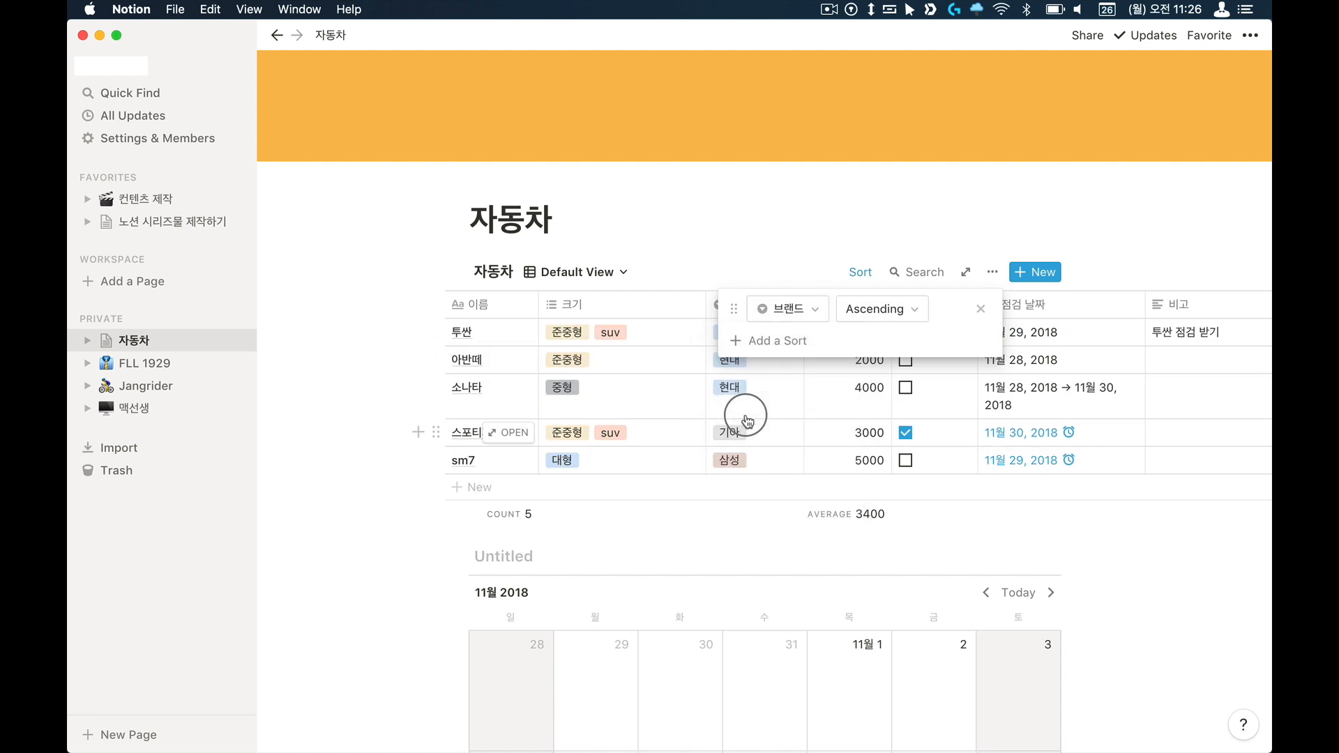
# Step: Switch the 브랜드 sort to Descending and back to ascending order
pyautogui.click(884, 313)
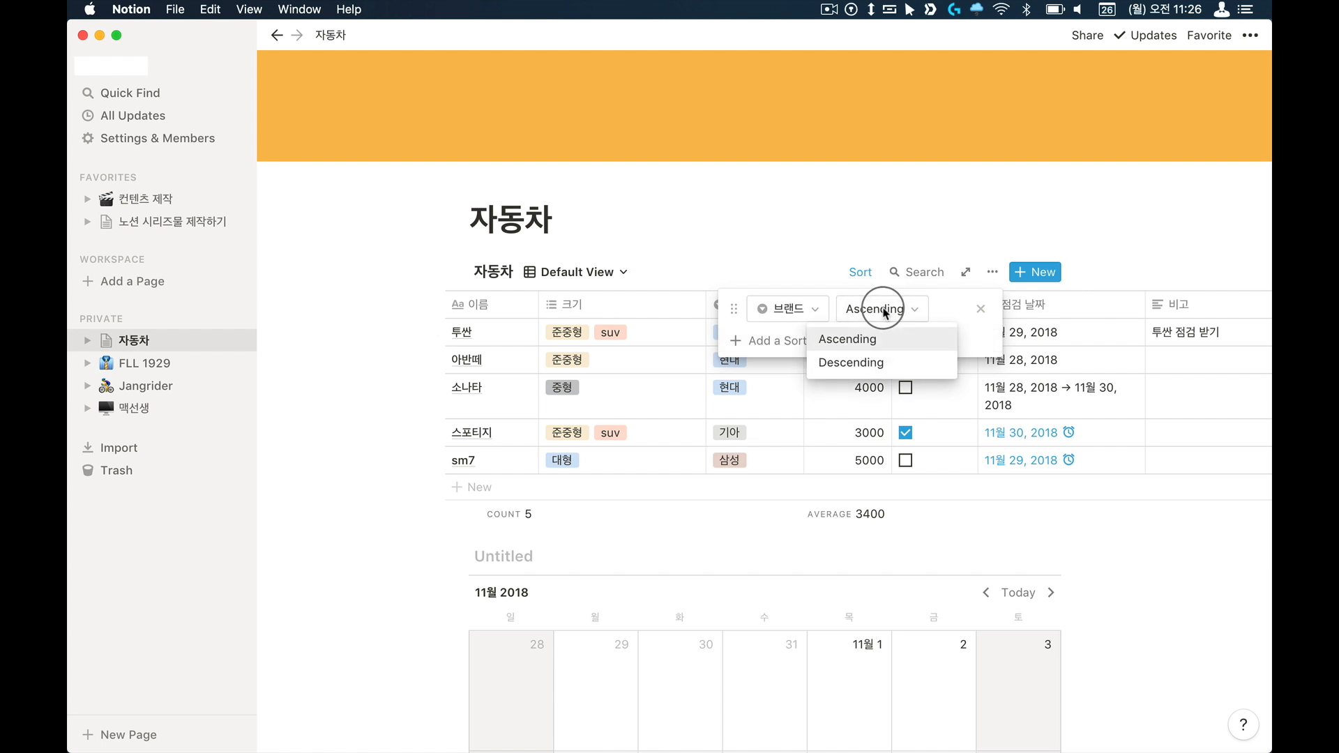
pyautogui.click(865, 362)
pyautogui.click(750, 481)
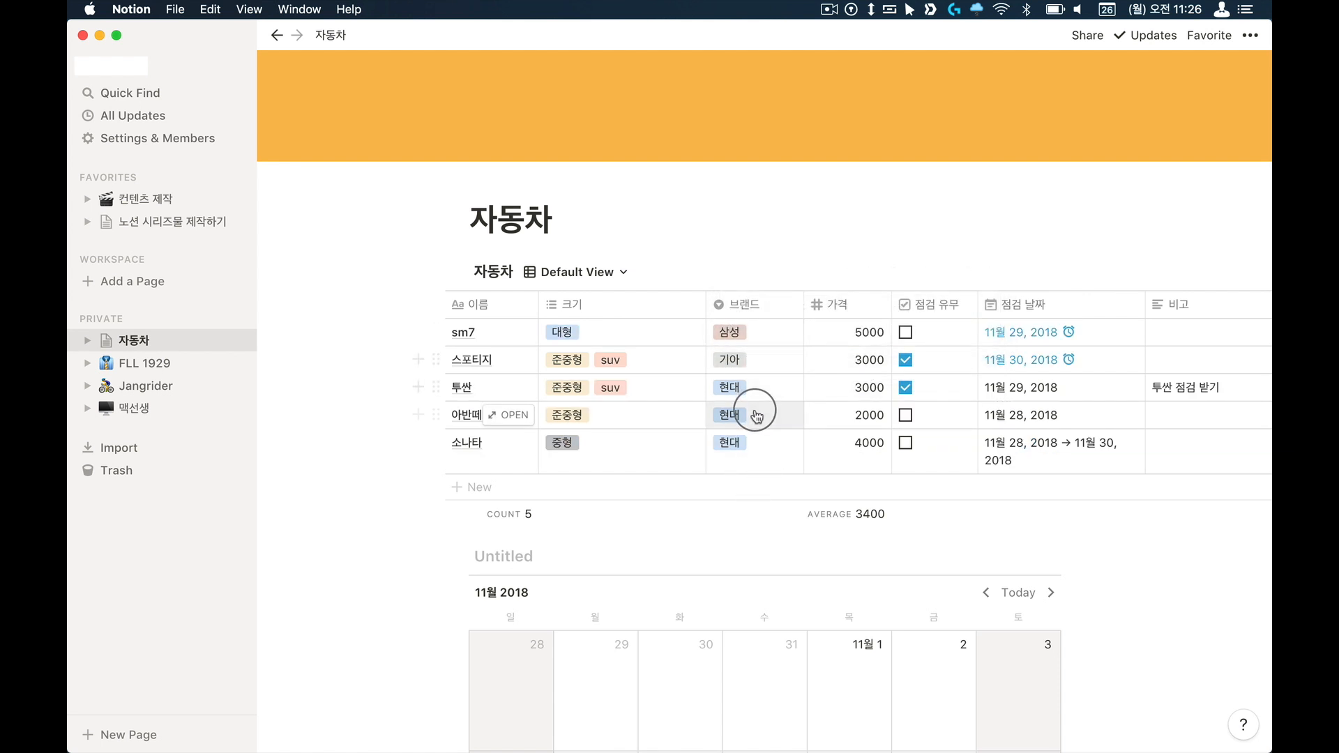
pyautogui.click(779, 310)
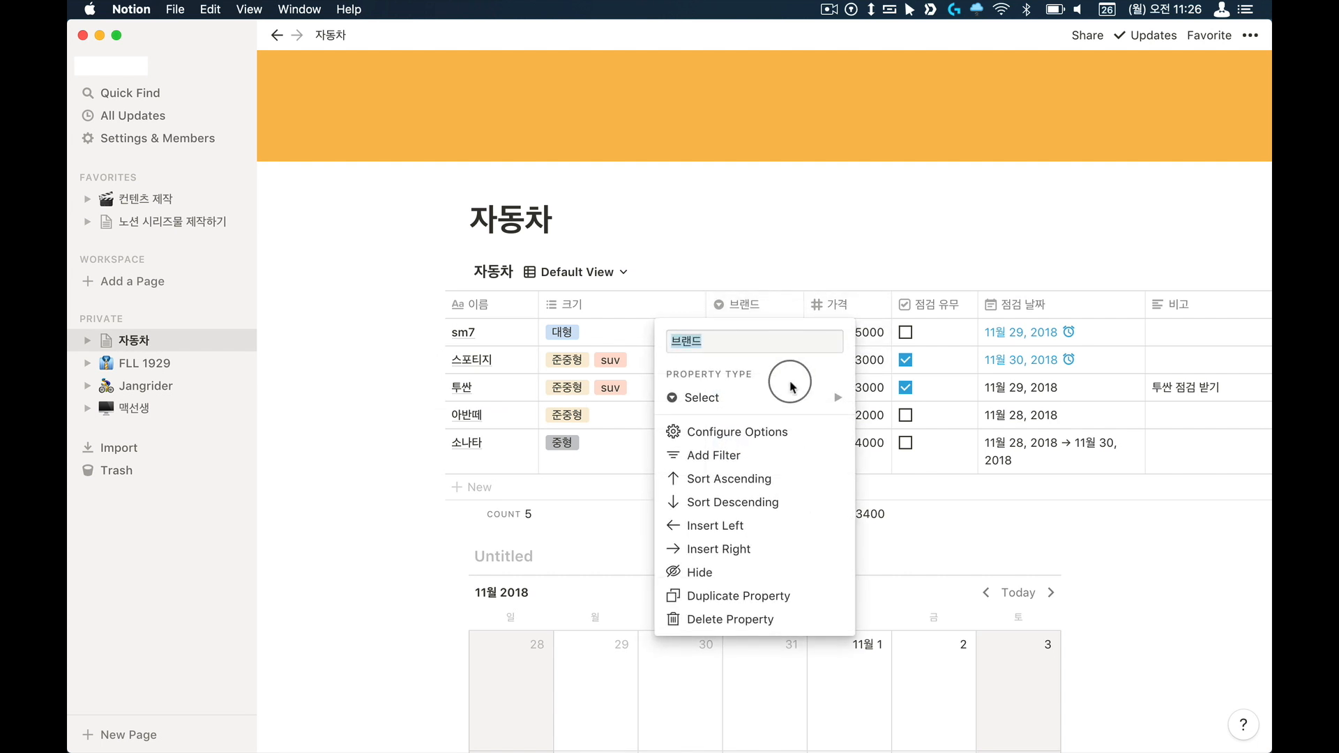
pyautogui.click(773, 479)
# Step: Sort the cars by 가격 in ascending order and remove the 크기 sort
pyautogui.click(837, 305)
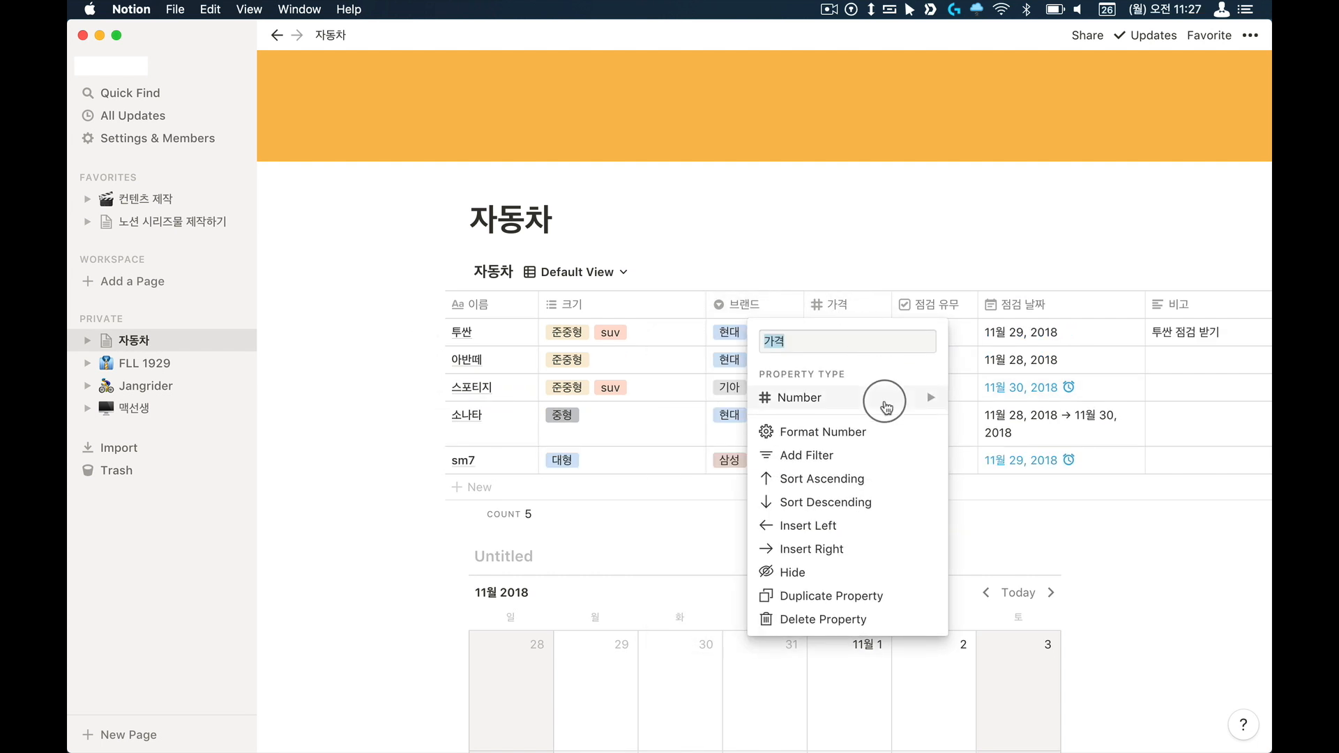
pyautogui.click(878, 488)
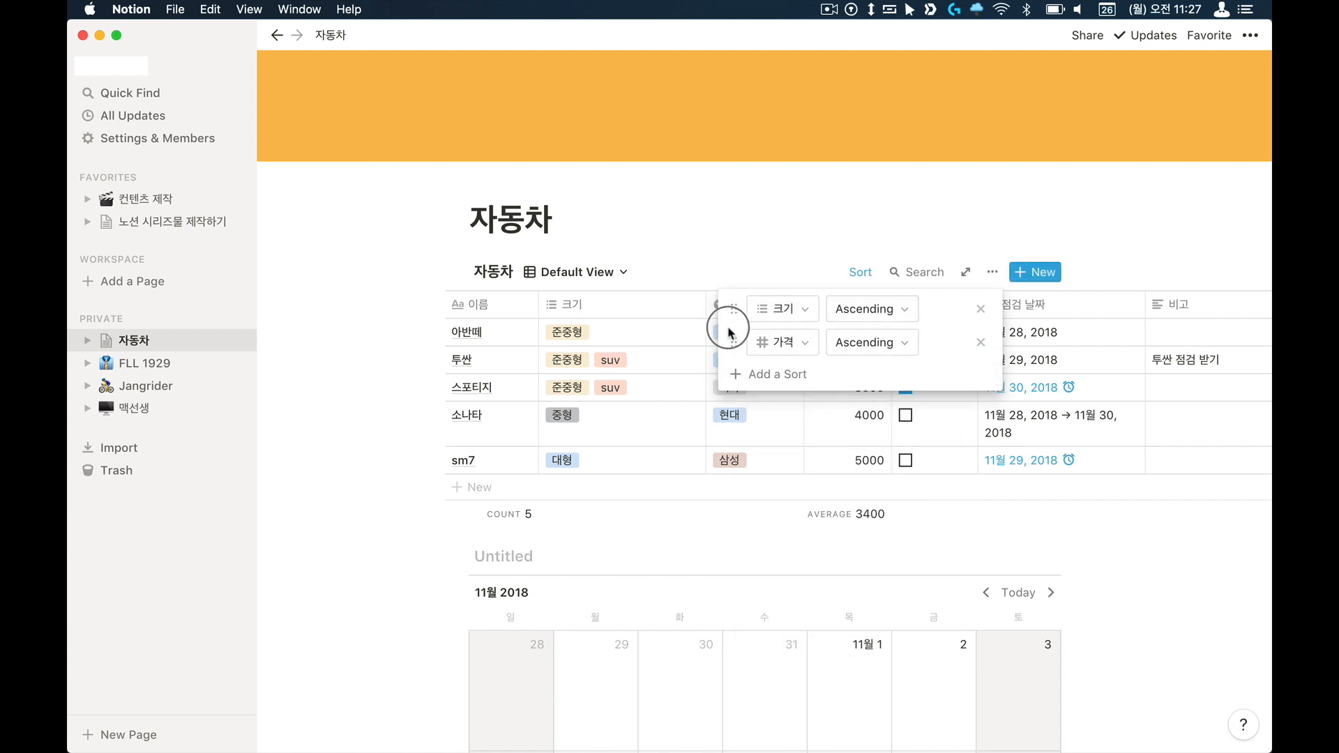
pyautogui.click(980, 310)
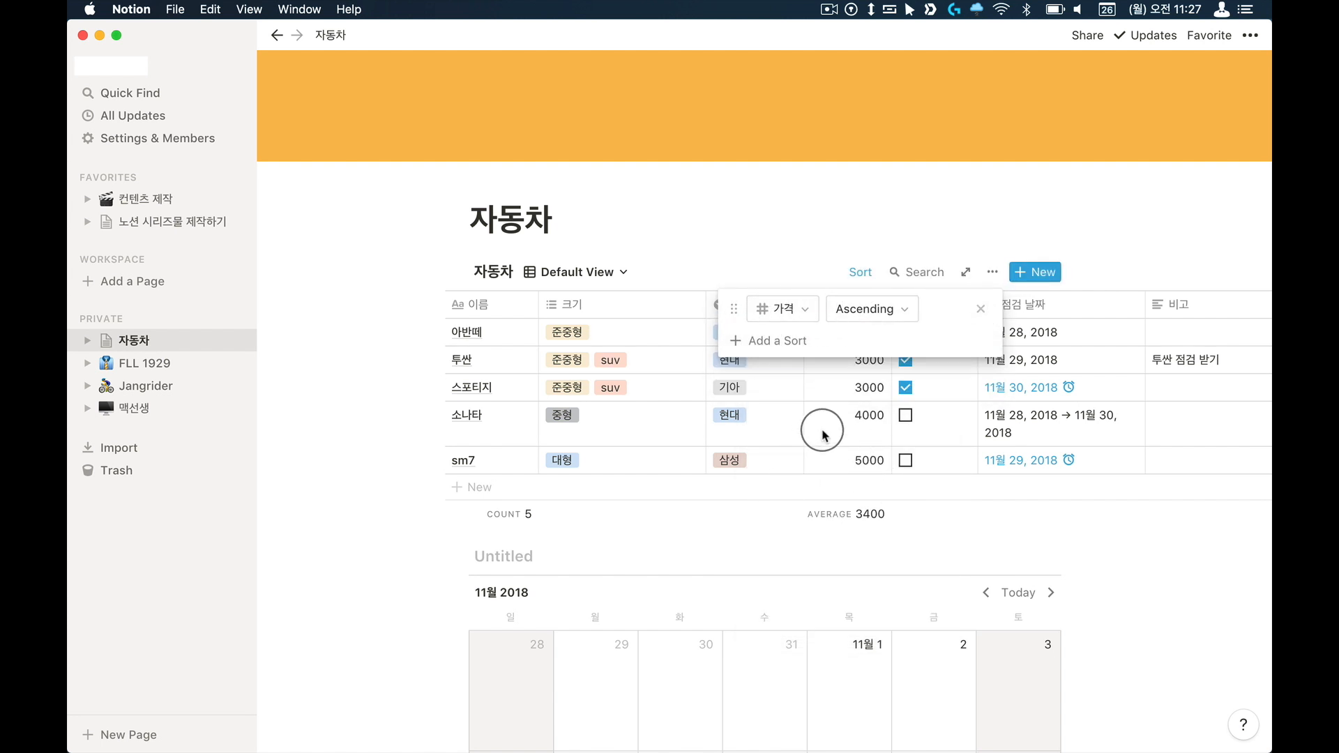
pyautogui.click(774, 536)
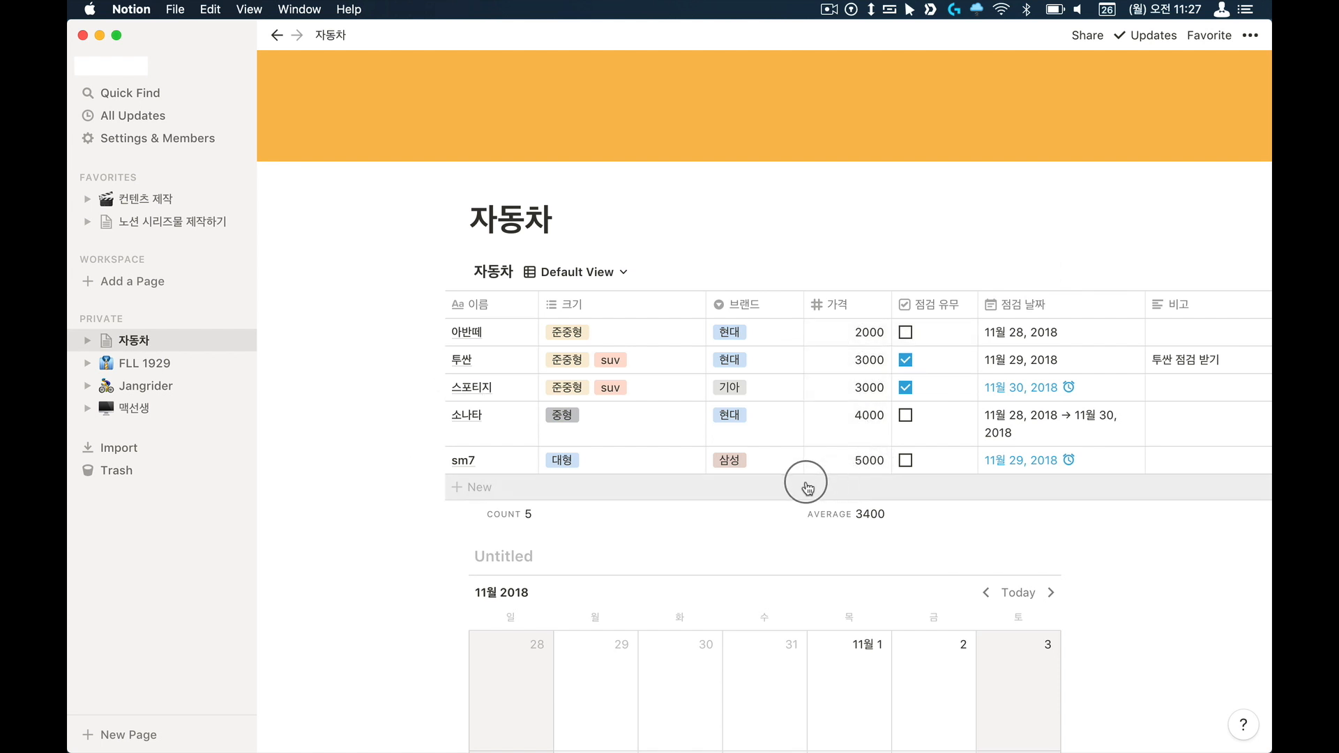
# Step: Filter the Default View table to cars whose 브랜드 is 현대
pyautogui.click(992, 272)
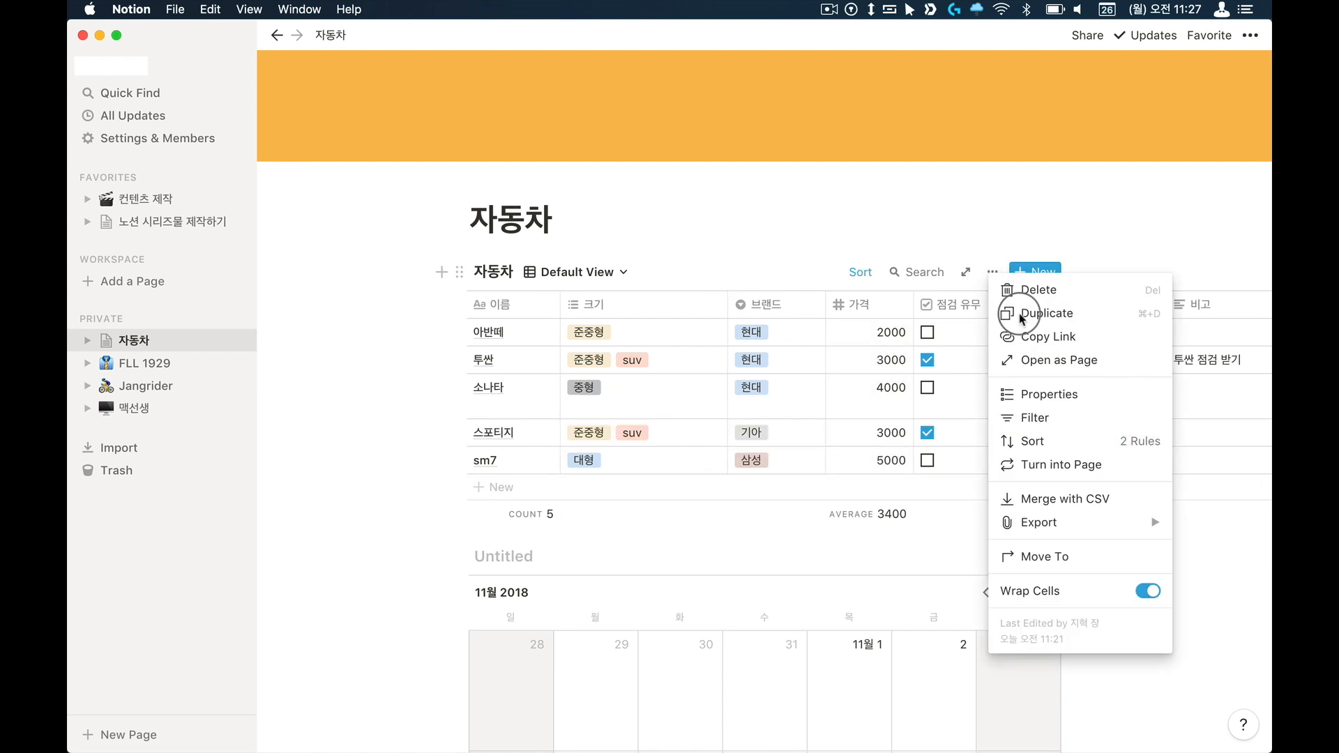
pyautogui.click(1047, 416)
pyautogui.click(771, 412)
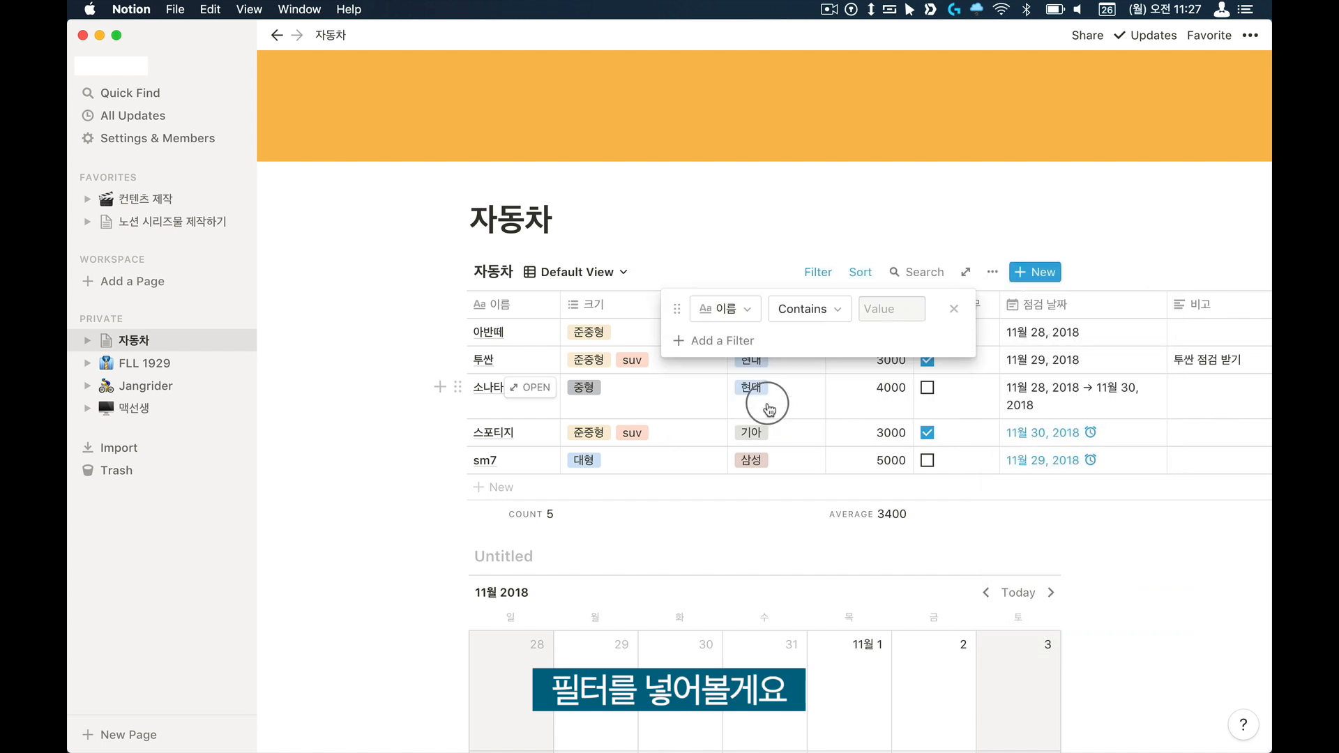
pyautogui.click(812, 315)
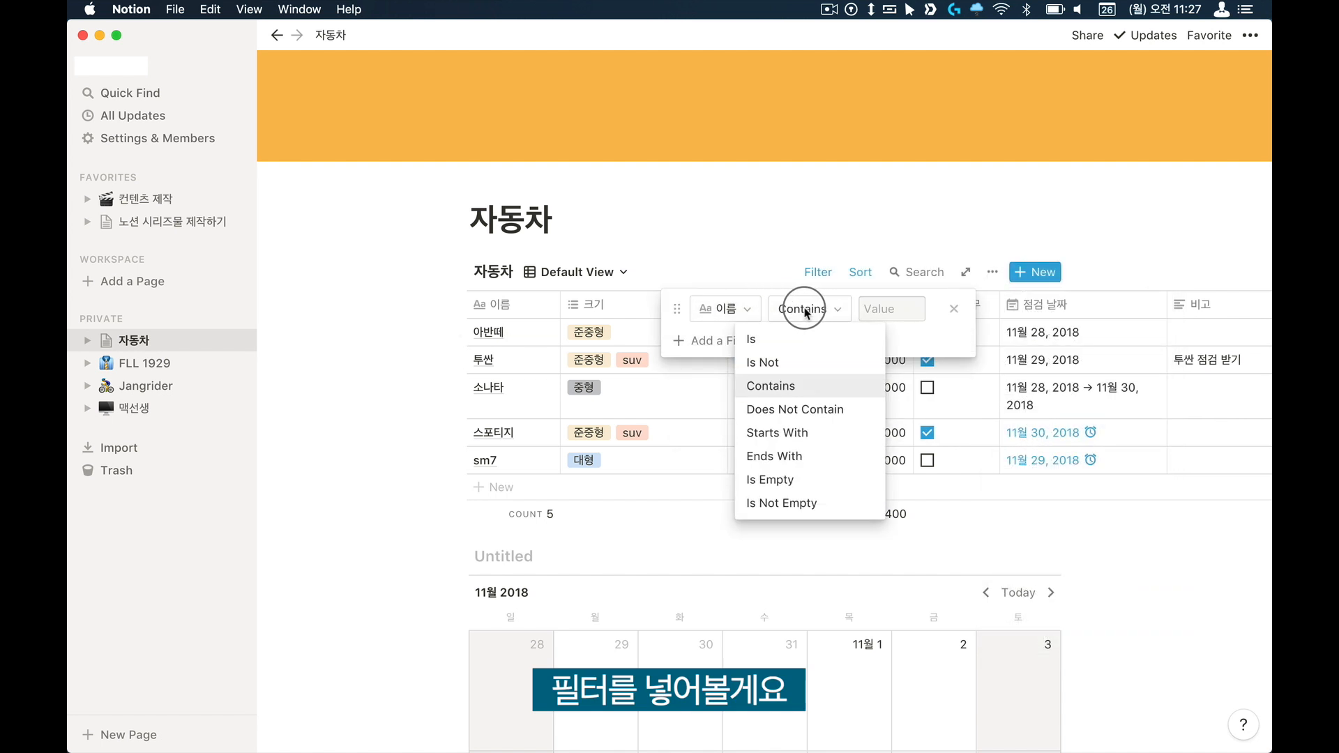
pyautogui.click(728, 307)
pyautogui.click(707, 428)
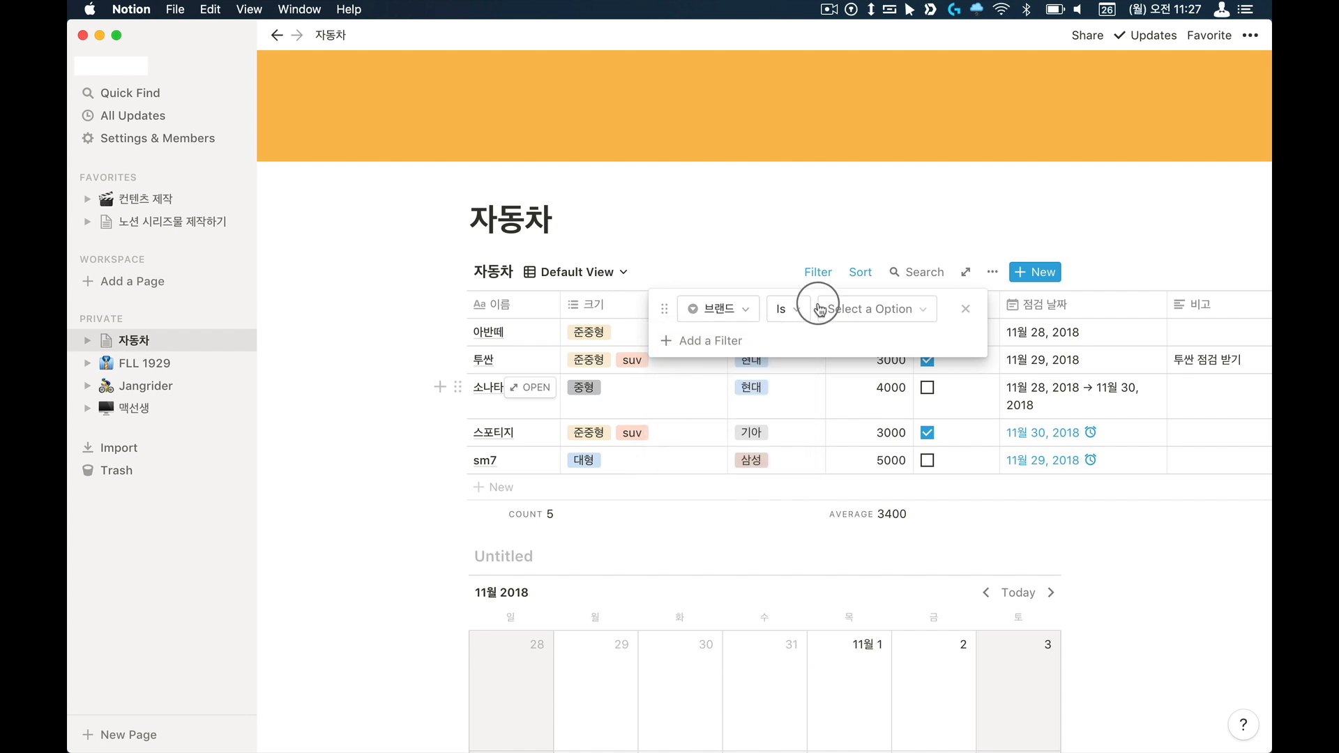
pyautogui.click(854, 313)
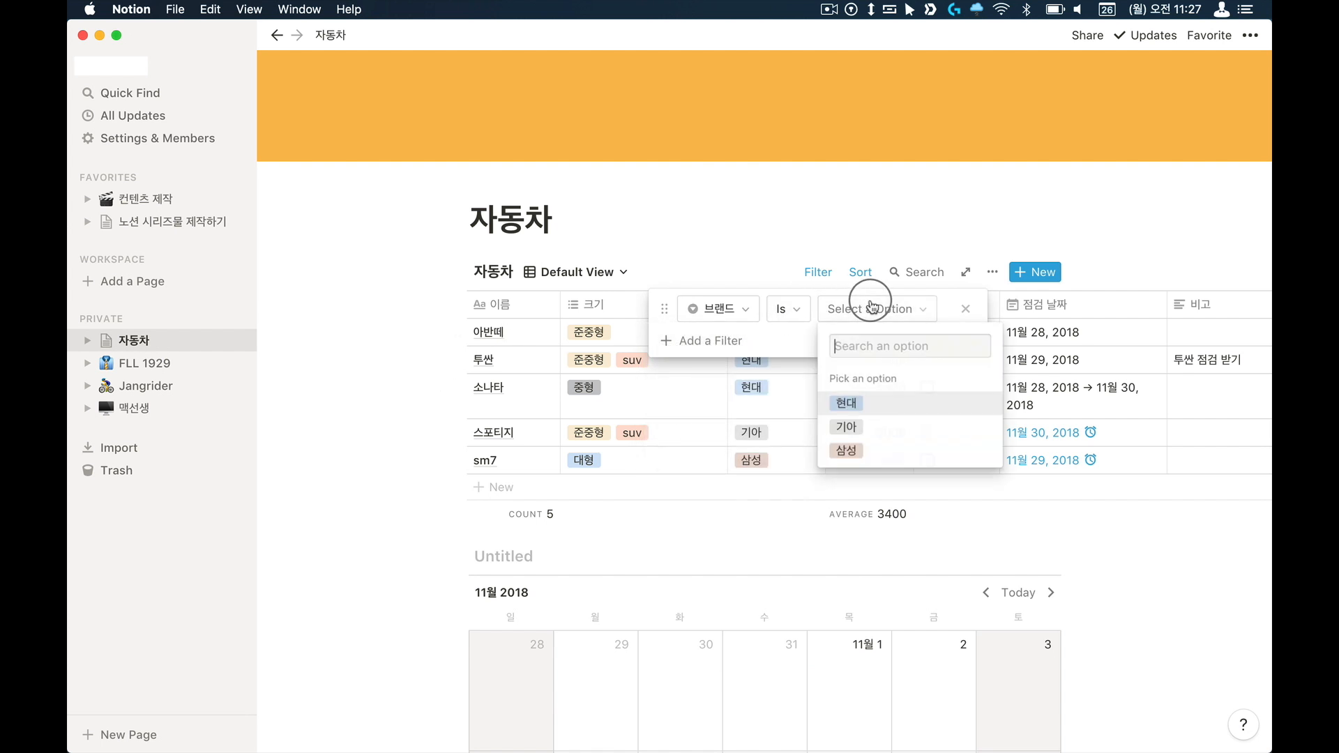
pyautogui.click(849, 403)
pyautogui.click(739, 240)
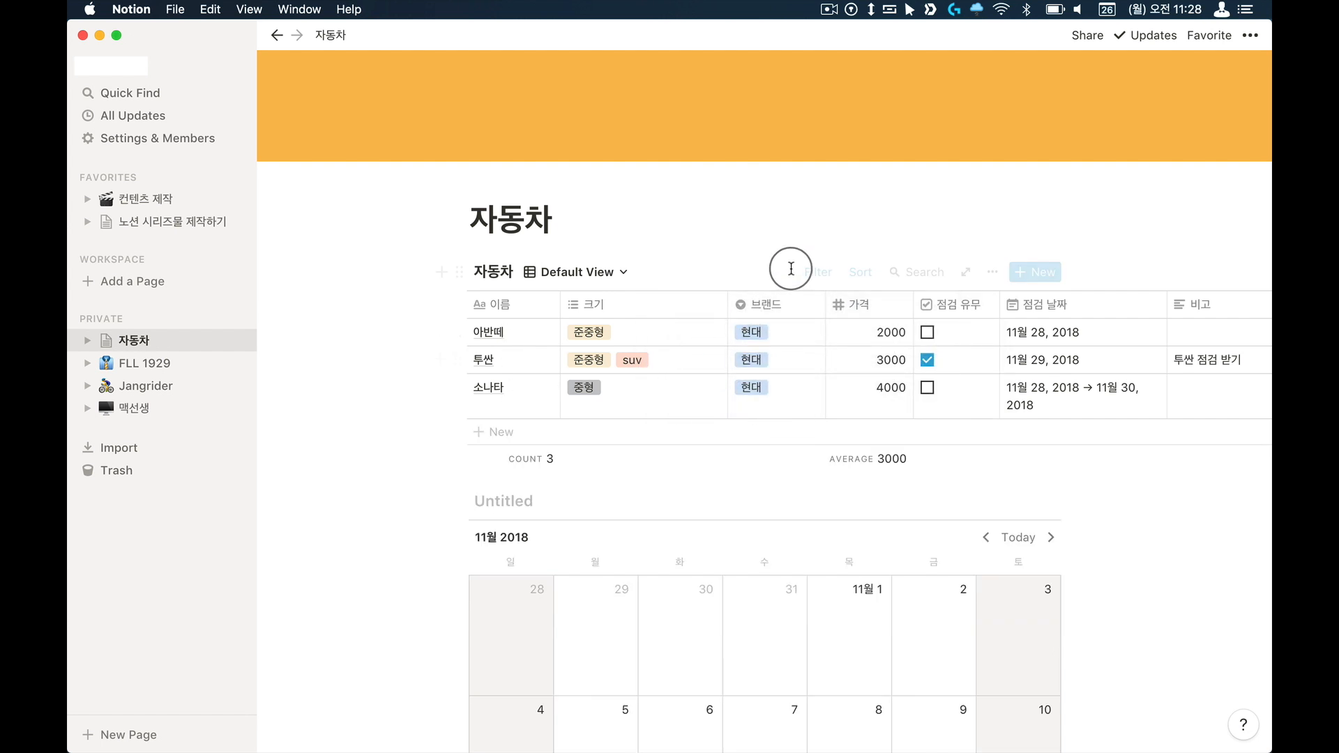
# Step: Remove the 브랜드 filter from the Default View table
pyautogui.click(826, 274)
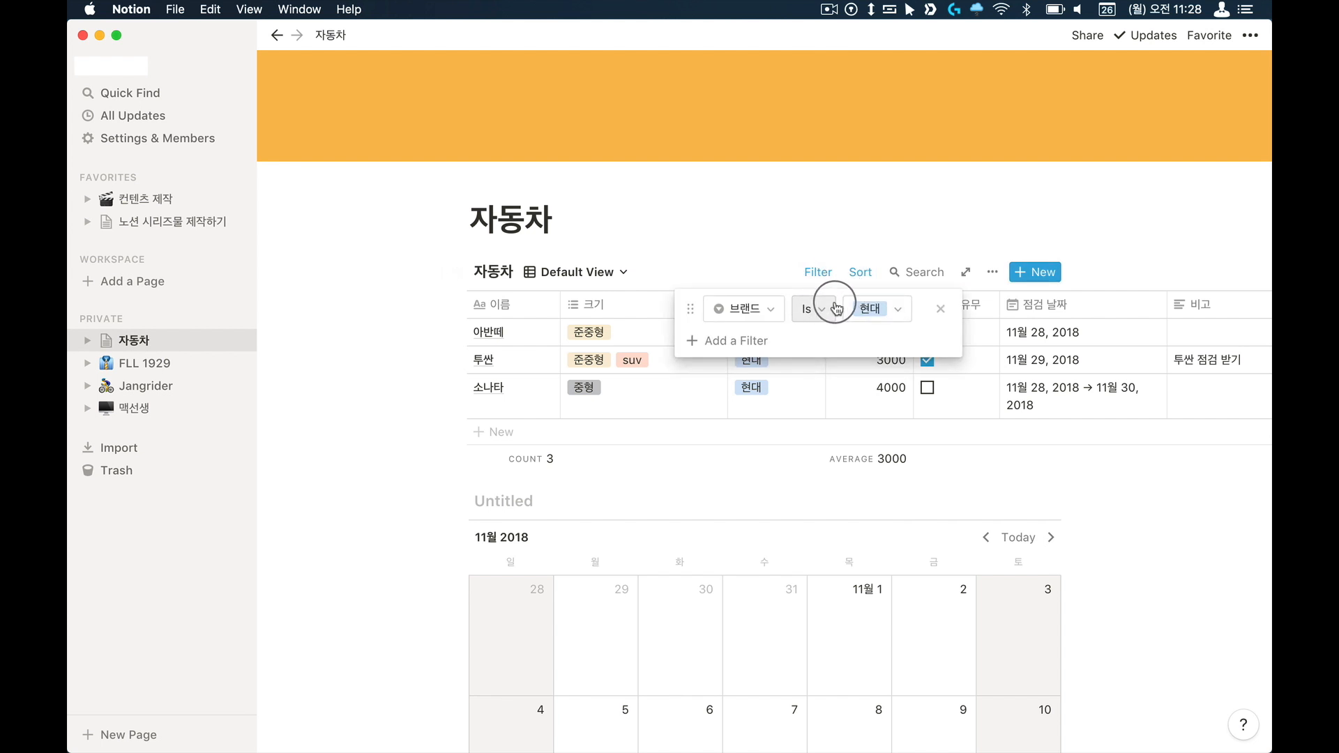
pyautogui.click(746, 309)
pyautogui.click(747, 310)
pyautogui.click(940, 308)
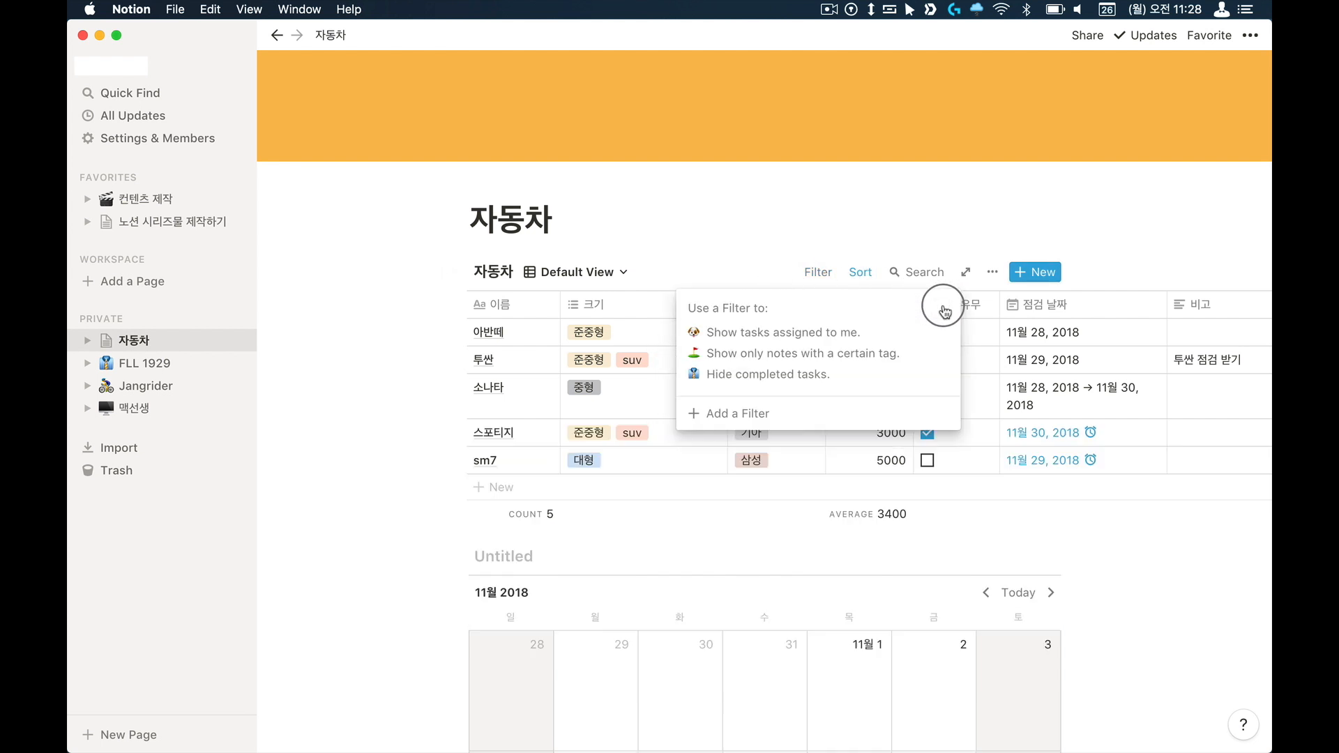
# Step: Add a filter to the table that shows only cars whose 가격 equals 3000
pyautogui.click(737, 413)
pyautogui.click(743, 313)
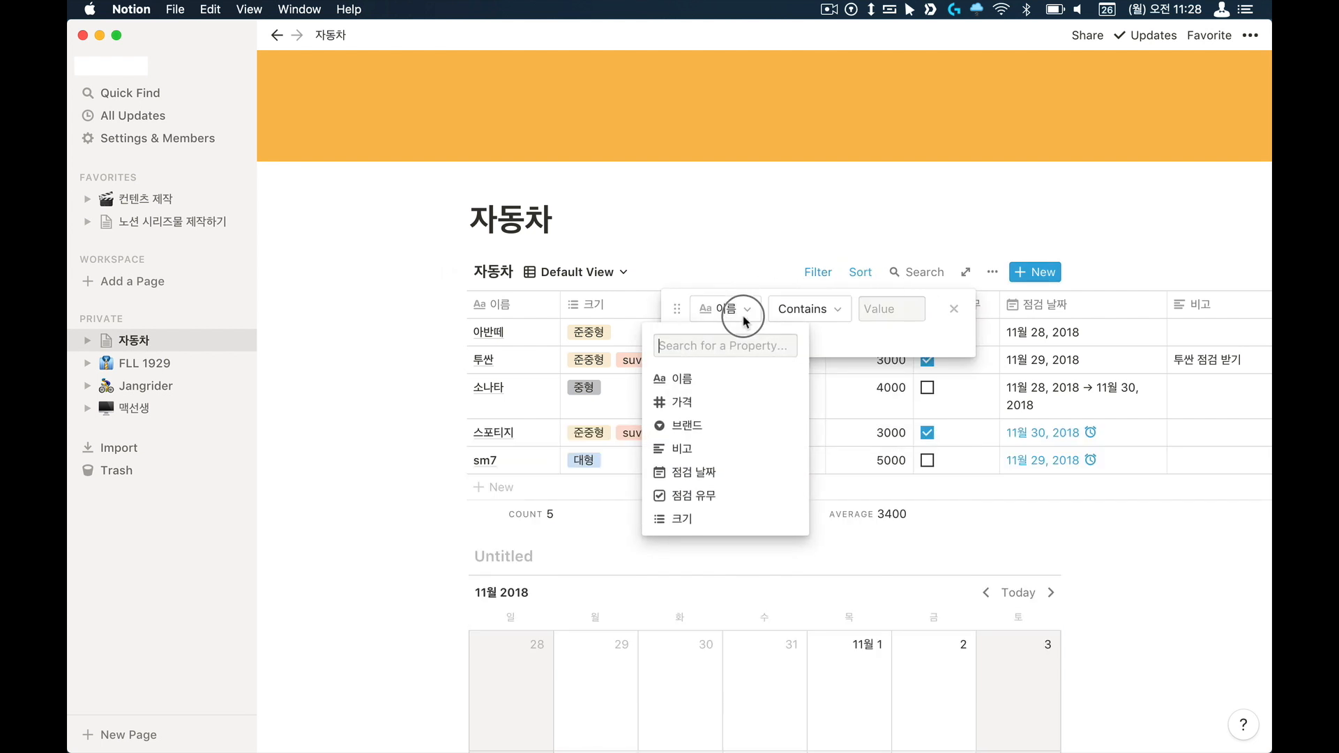
pyautogui.click(684, 408)
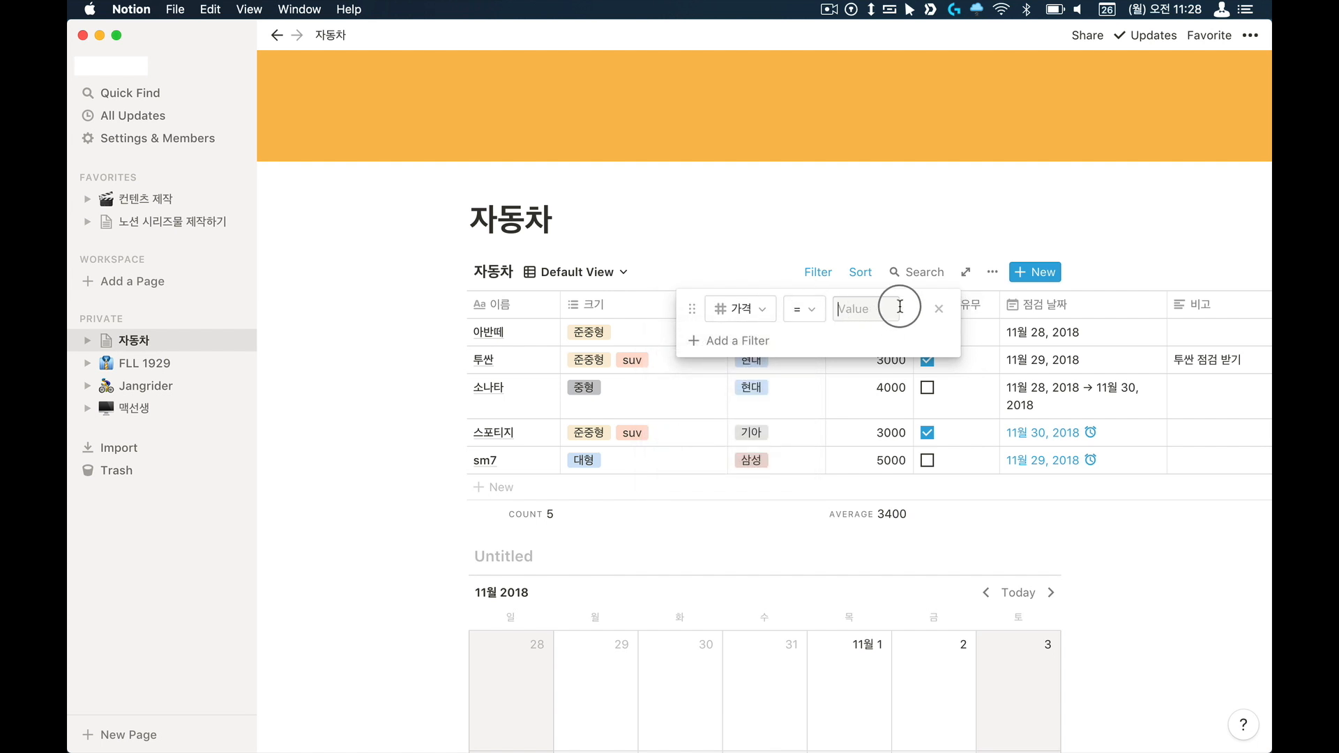
pyautogui.write('3000')
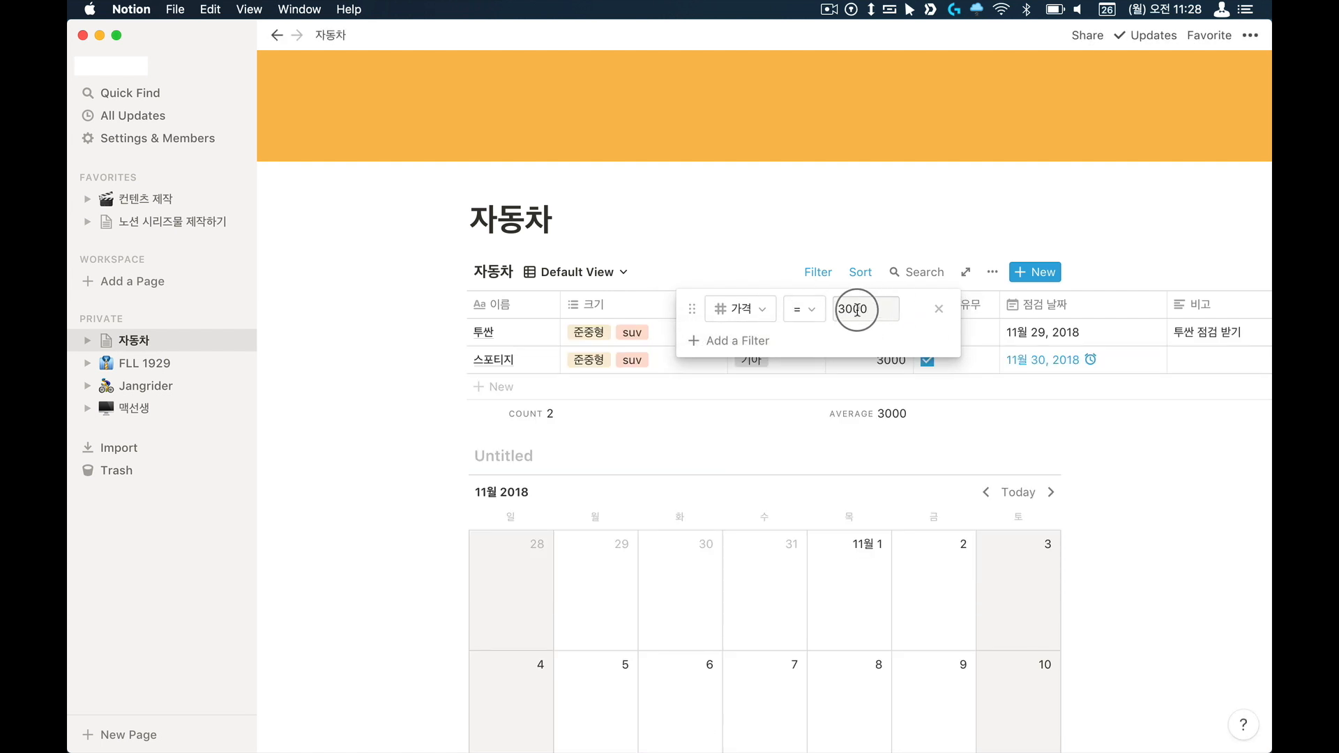
pyautogui.click(781, 234)
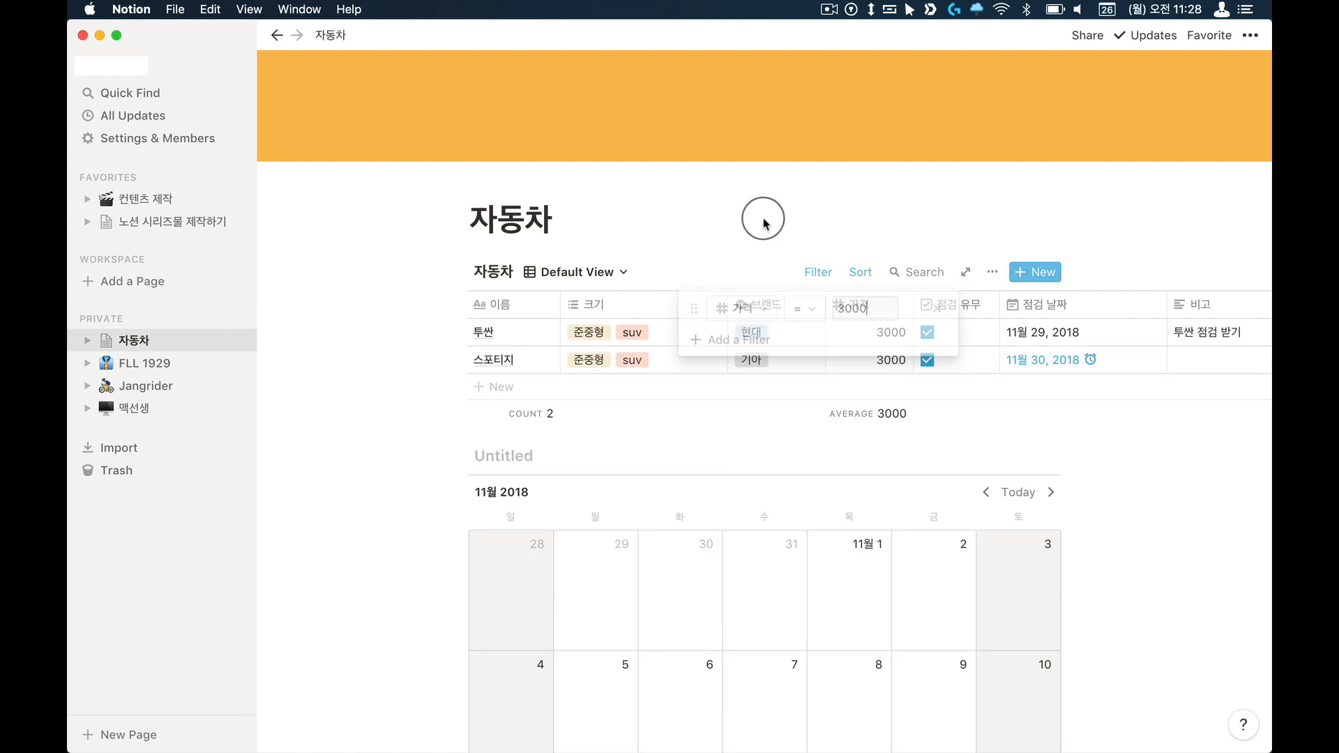
# Step: Change the 가격 filter condition to less than (<) 3000
pyautogui.click(821, 274)
pyautogui.click(802, 314)
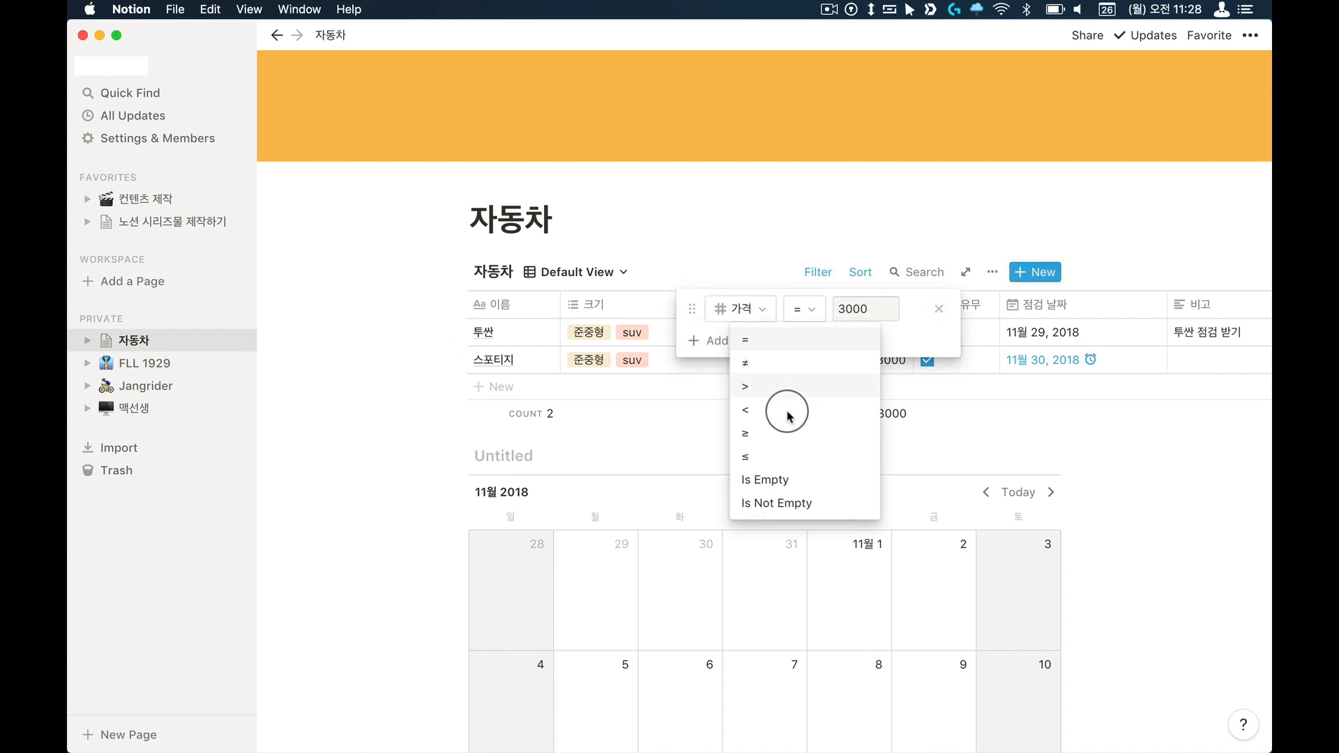
pyautogui.click(783, 415)
pyautogui.write('30')
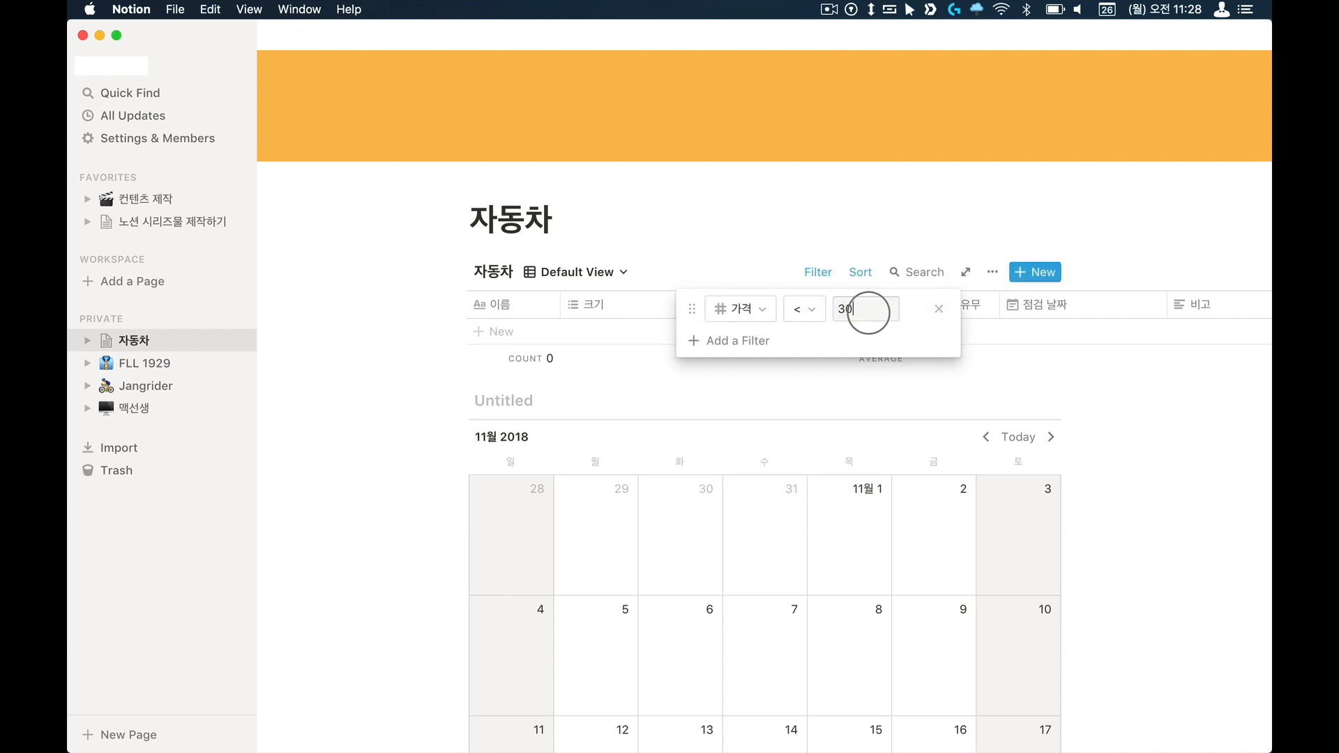
pyautogui.write('00')
pyautogui.click(779, 368)
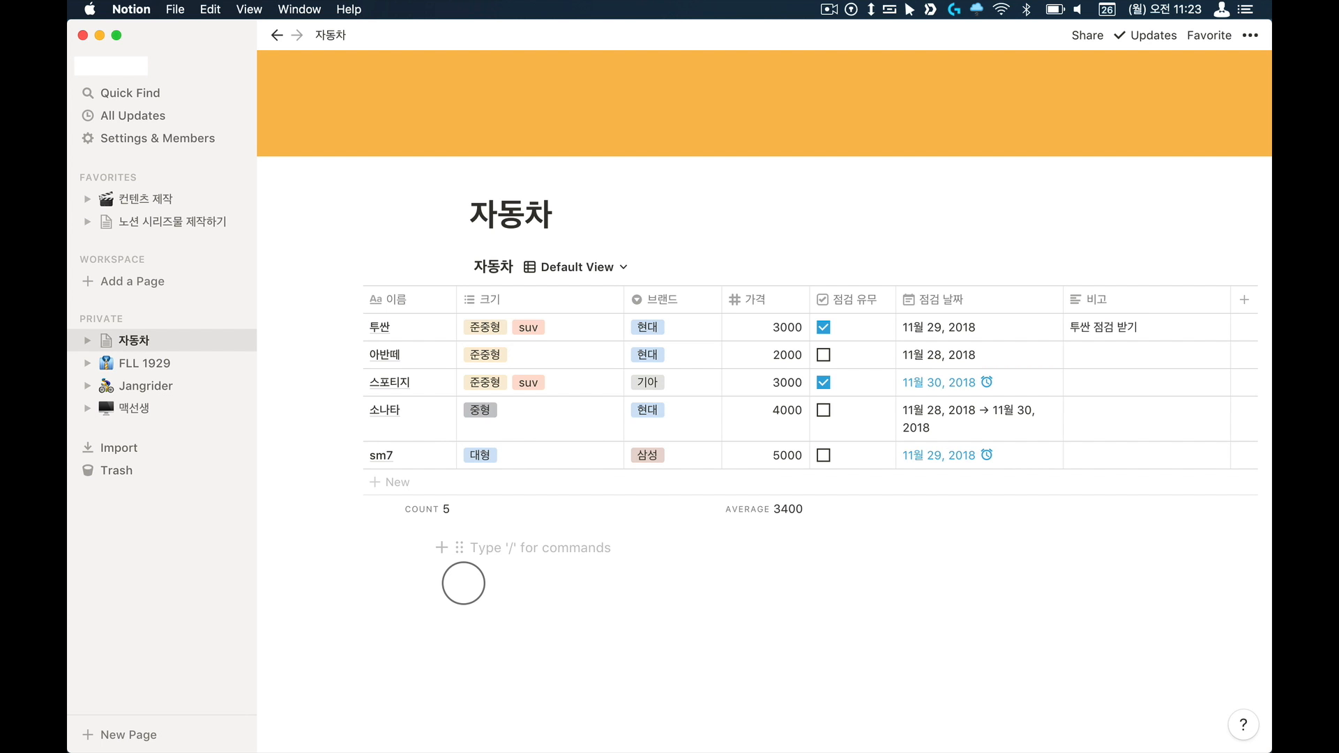
# Step: Insert an inline Calendar block in the empty line below the car table
pyautogui.write('/')
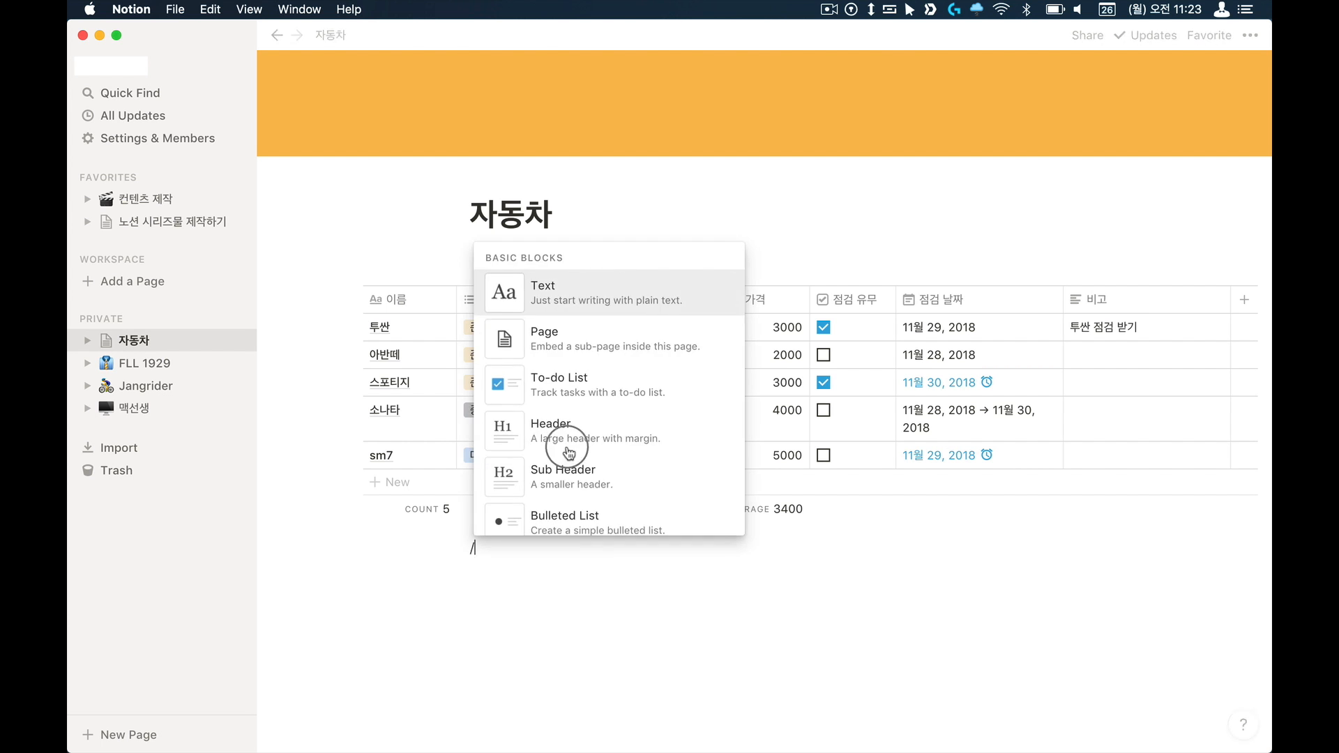
pyautogui.scroll(-10, 581, 450)
pyautogui.scroll(-1, 579, 457)
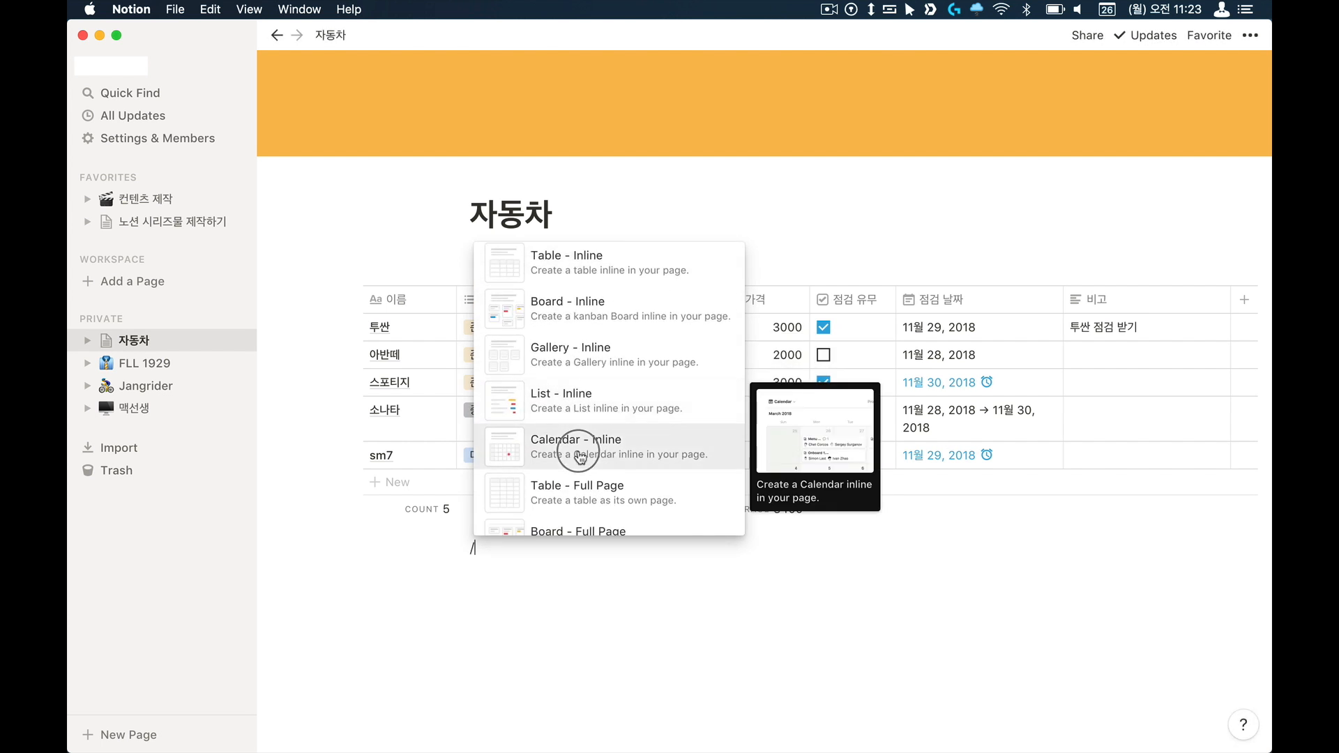
pyautogui.scroll(-2, 578, 464)
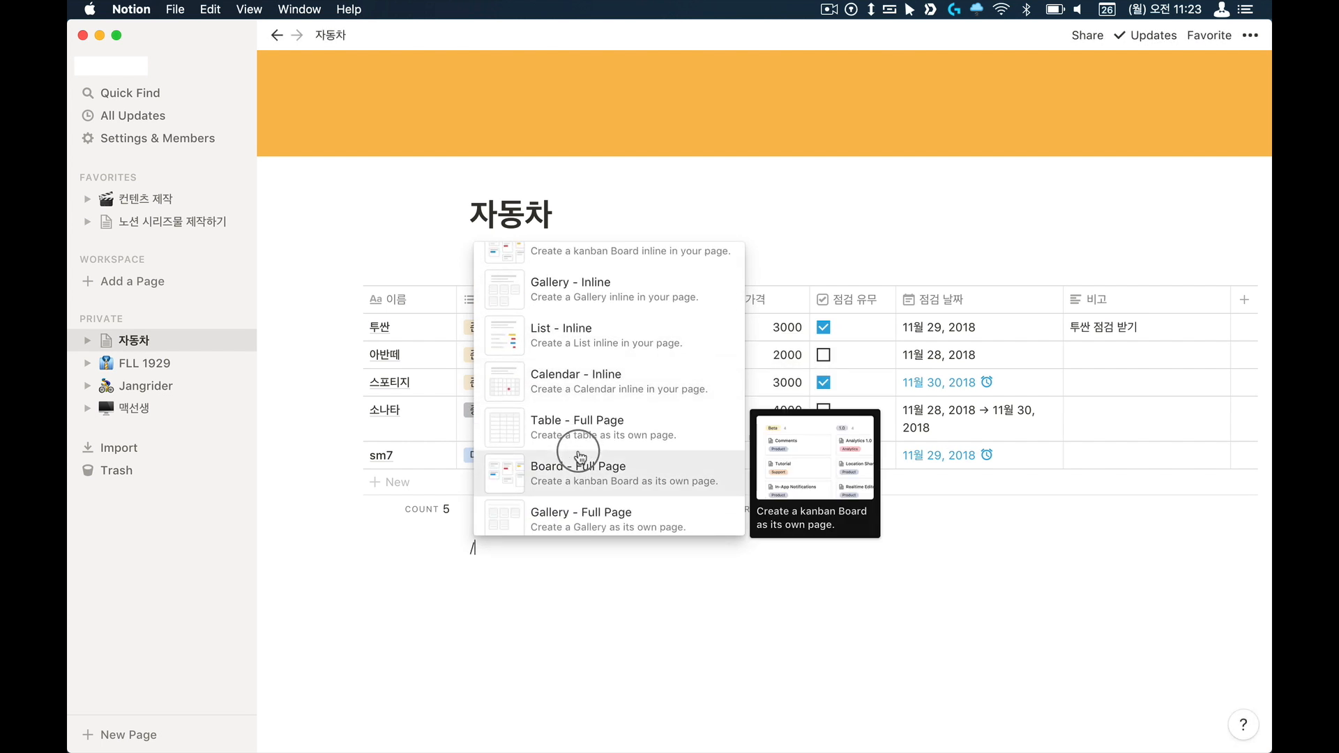
pyautogui.click(577, 380)
# Step: Create a calendar entry titled 점검 받기 on November 28, 2018
pyautogui.scroll(-5, 637, 504)
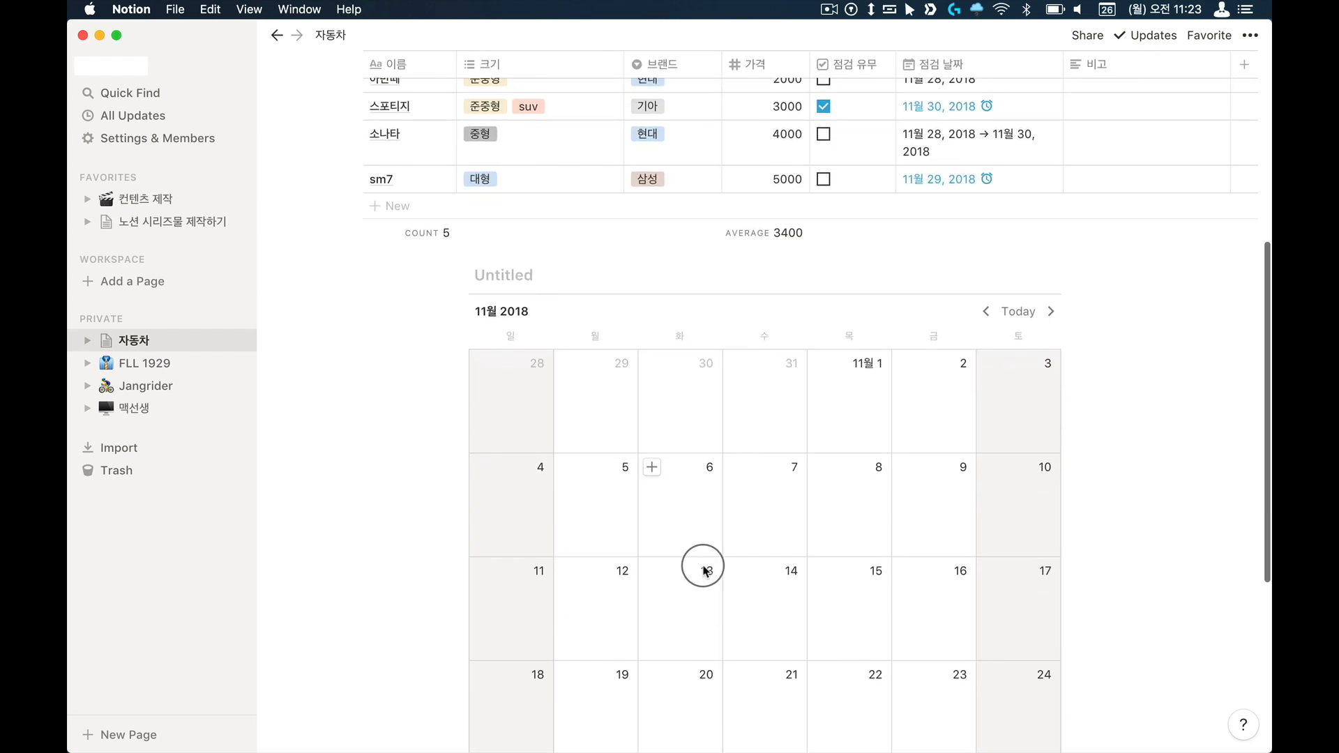
pyautogui.scroll(-2, 703, 571)
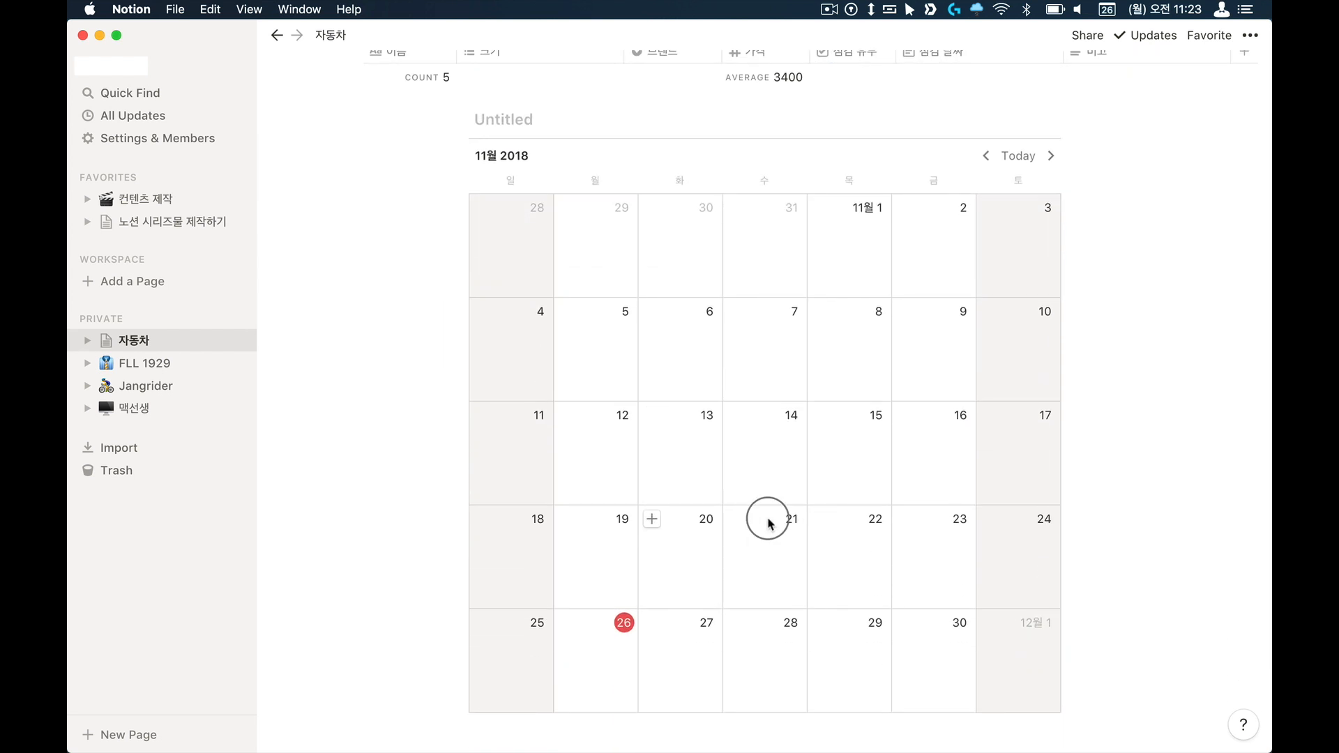
pyautogui.scroll(-2, 765, 562)
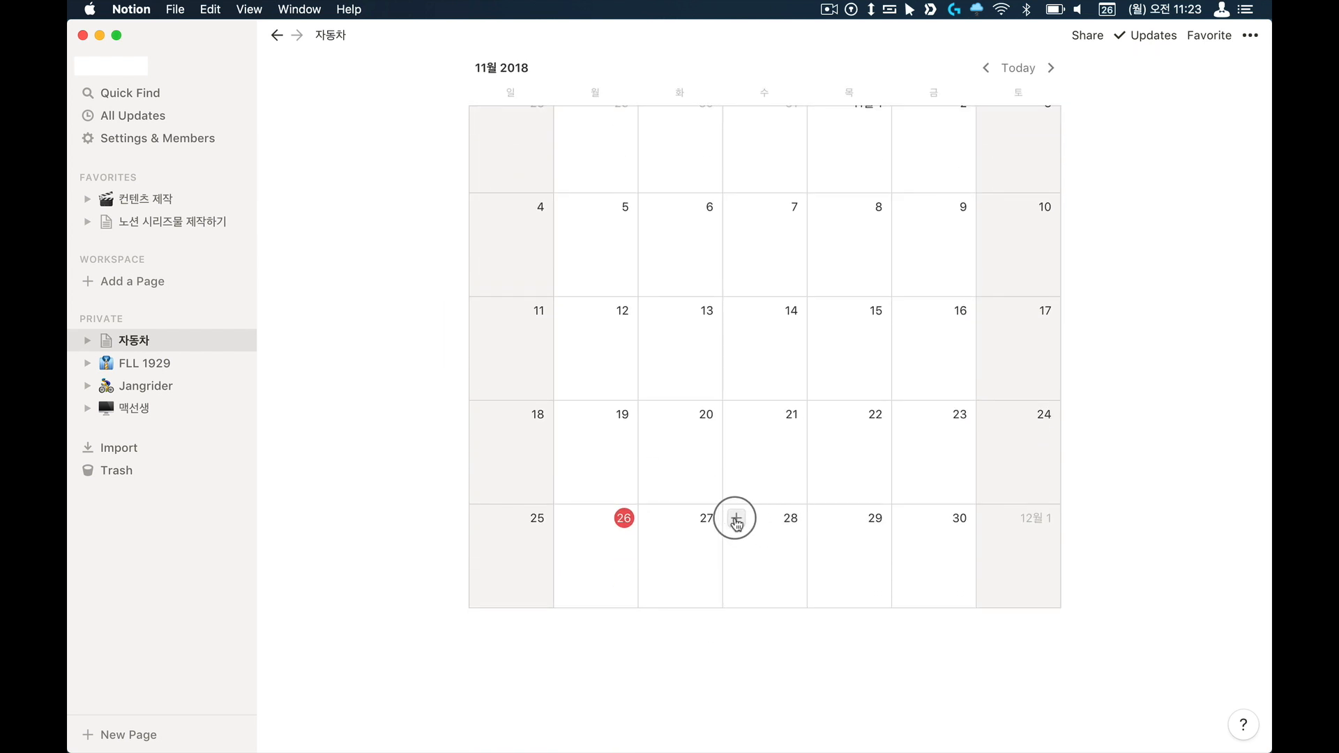
pyautogui.click(735, 519)
pyautogui.write('ㅈ')
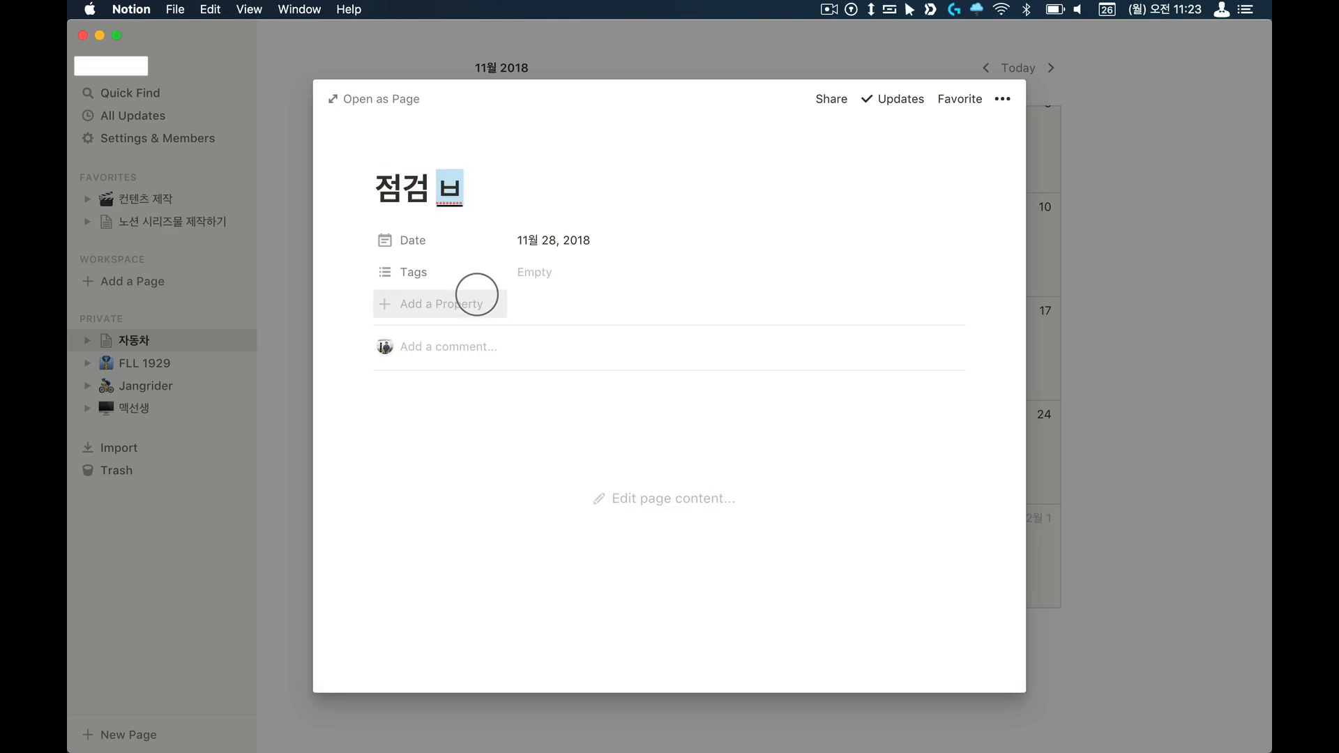
pyautogui.click(1072, 394)
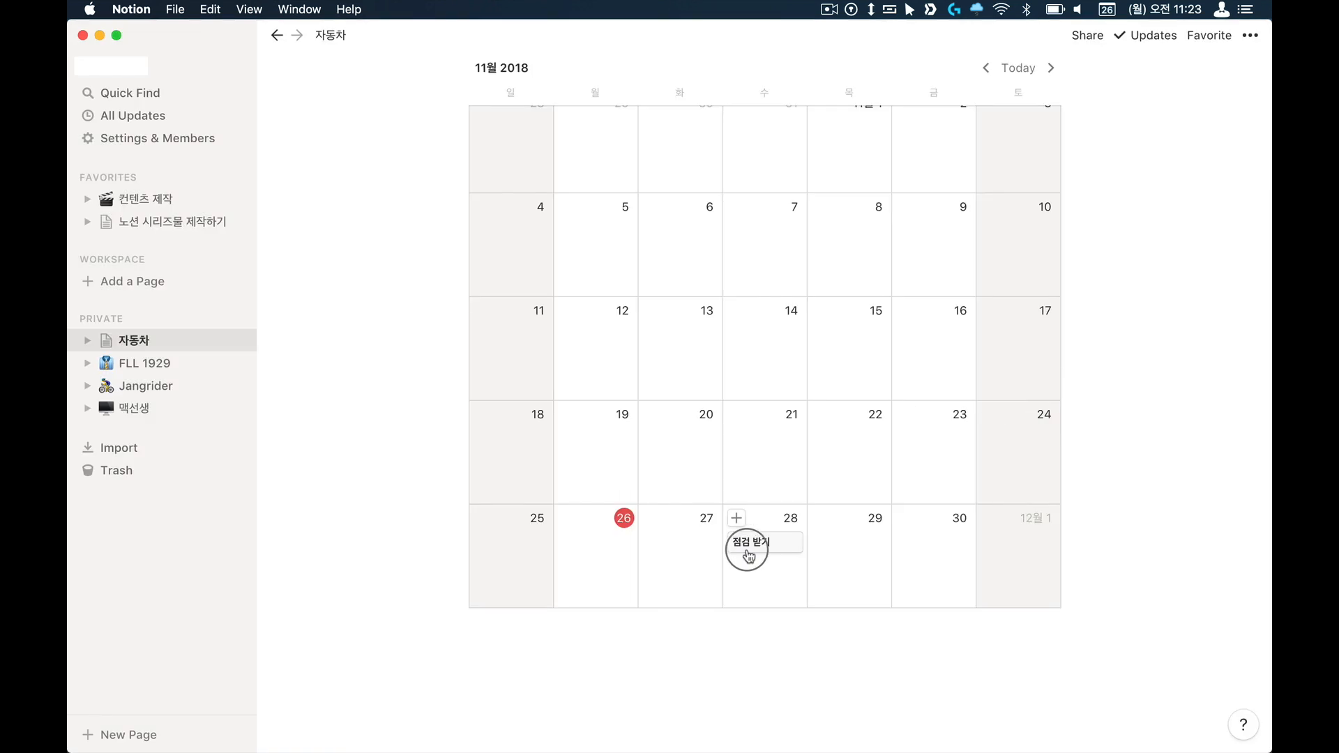
# Step: Add a Checkbox property and a second property of type Text to the 점검 받기 entry
pyautogui.click(778, 543)
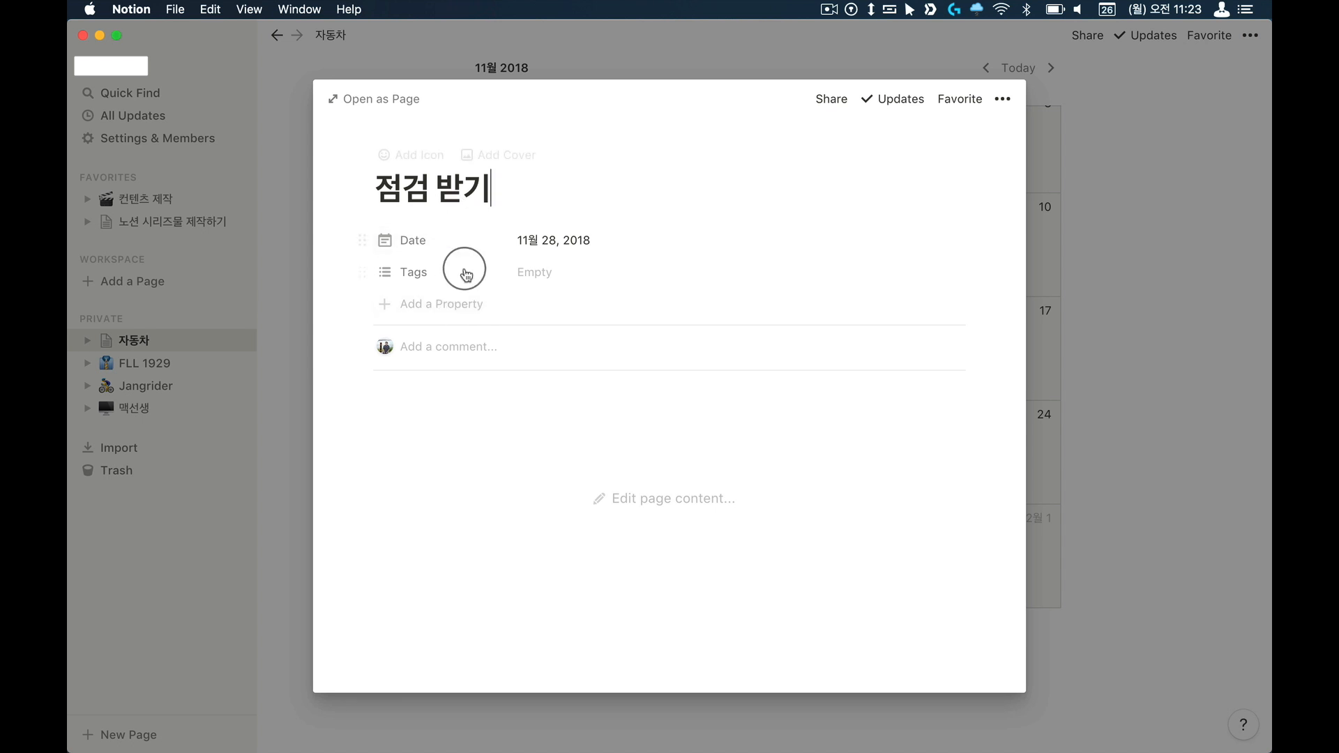
pyautogui.click(447, 301)
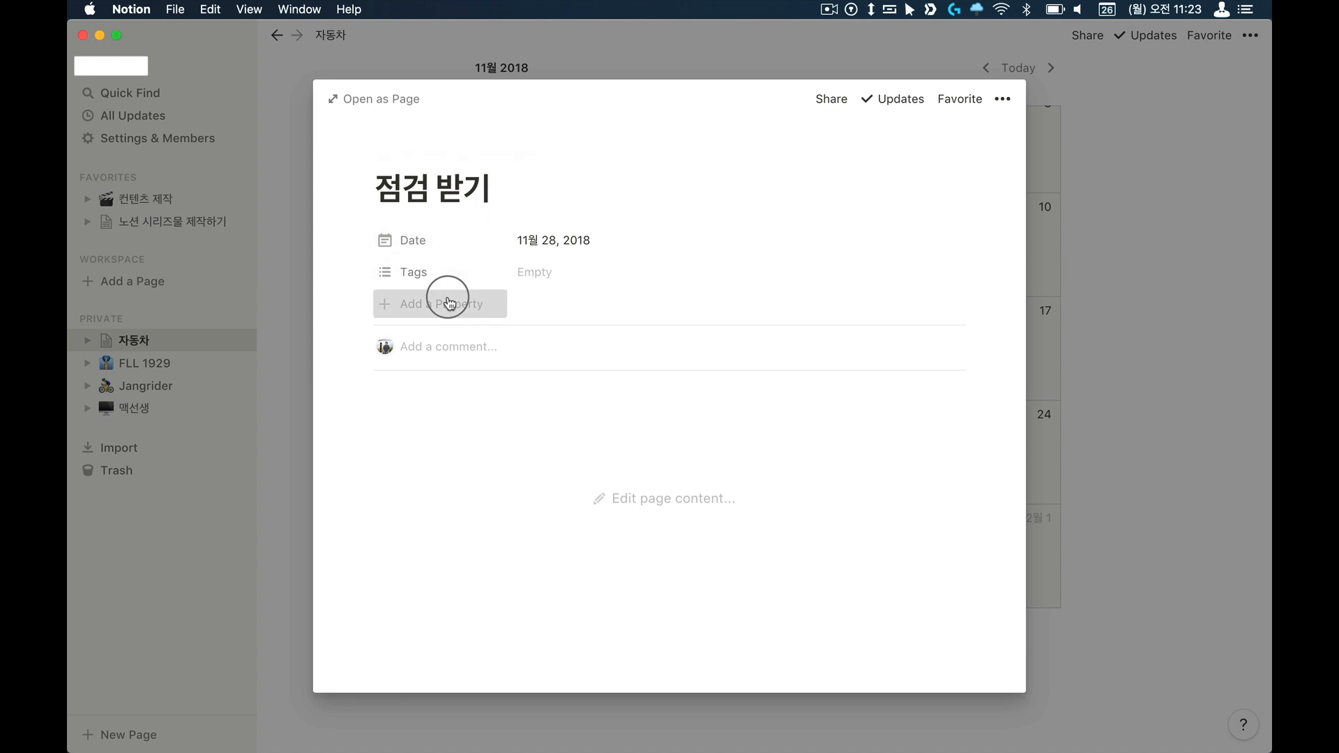
pyautogui.click(435, 396)
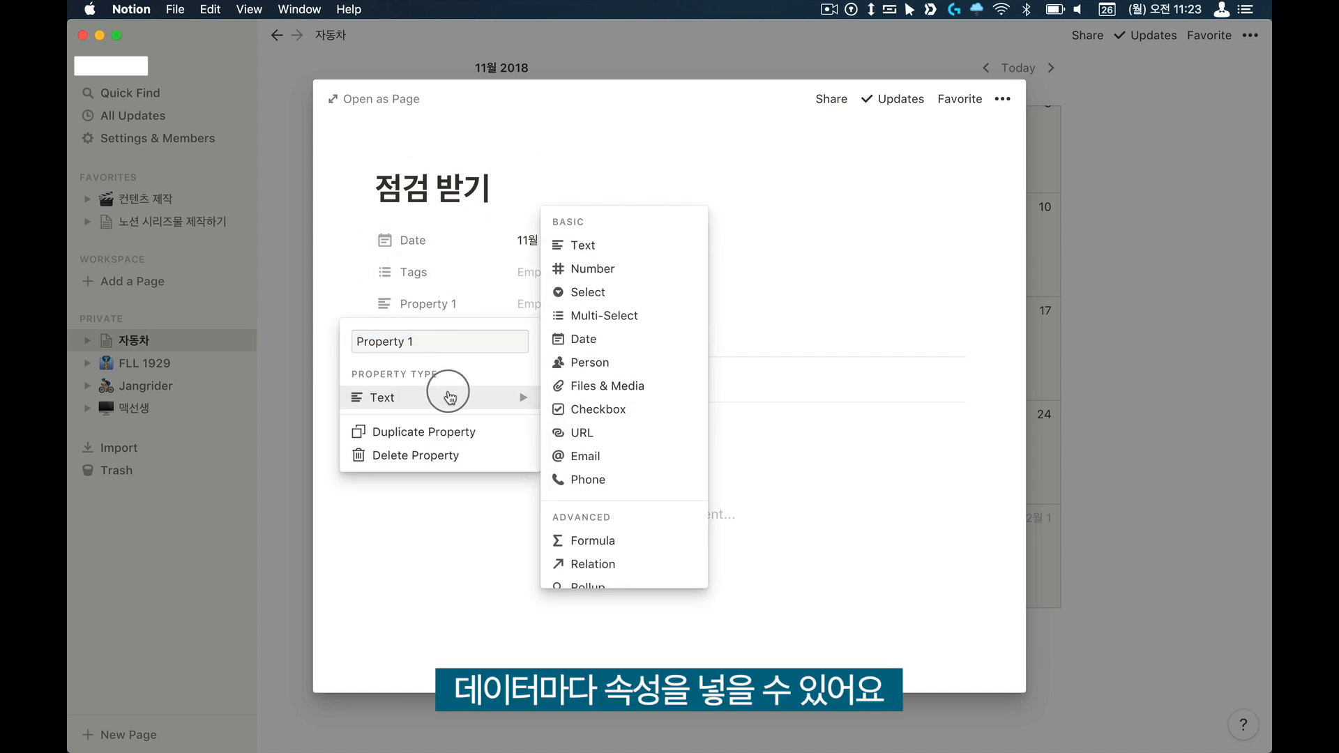
pyautogui.click(631, 415)
pyautogui.click(432, 333)
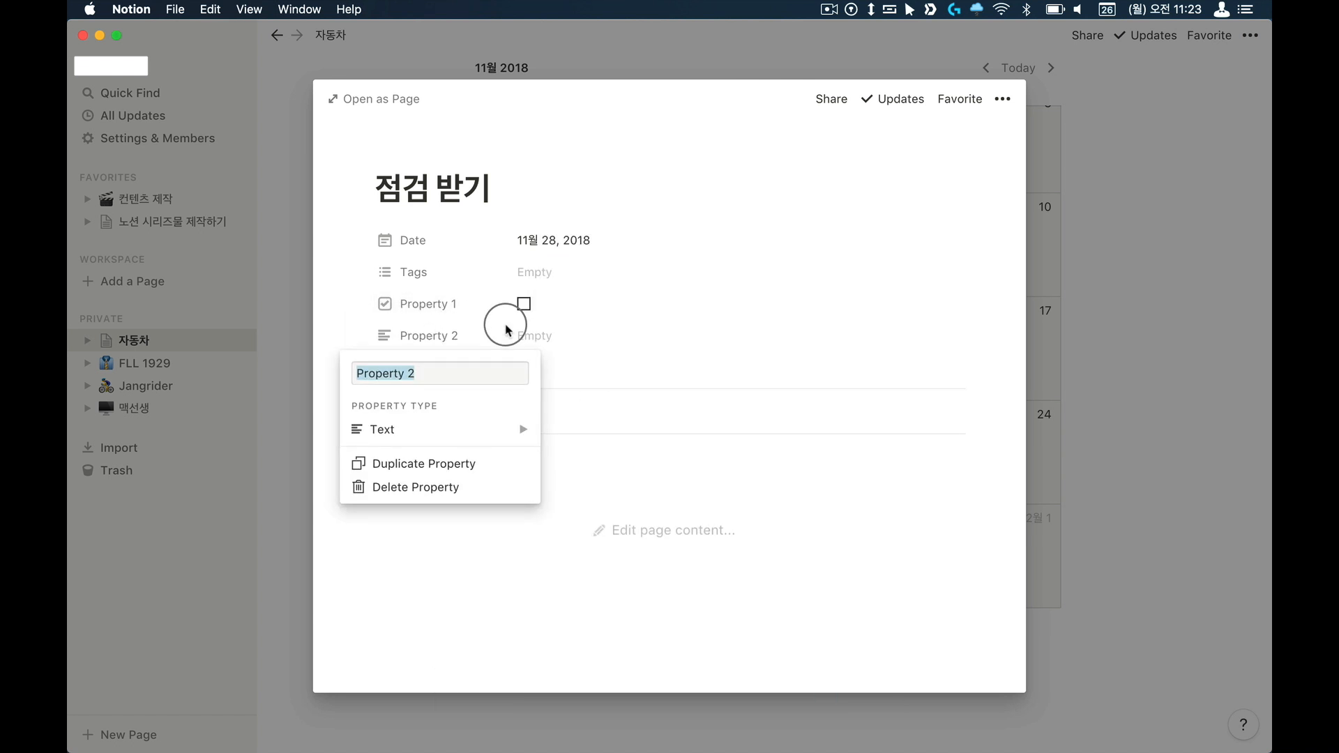
pyautogui.click(472, 423)
pyautogui.click(645, 279)
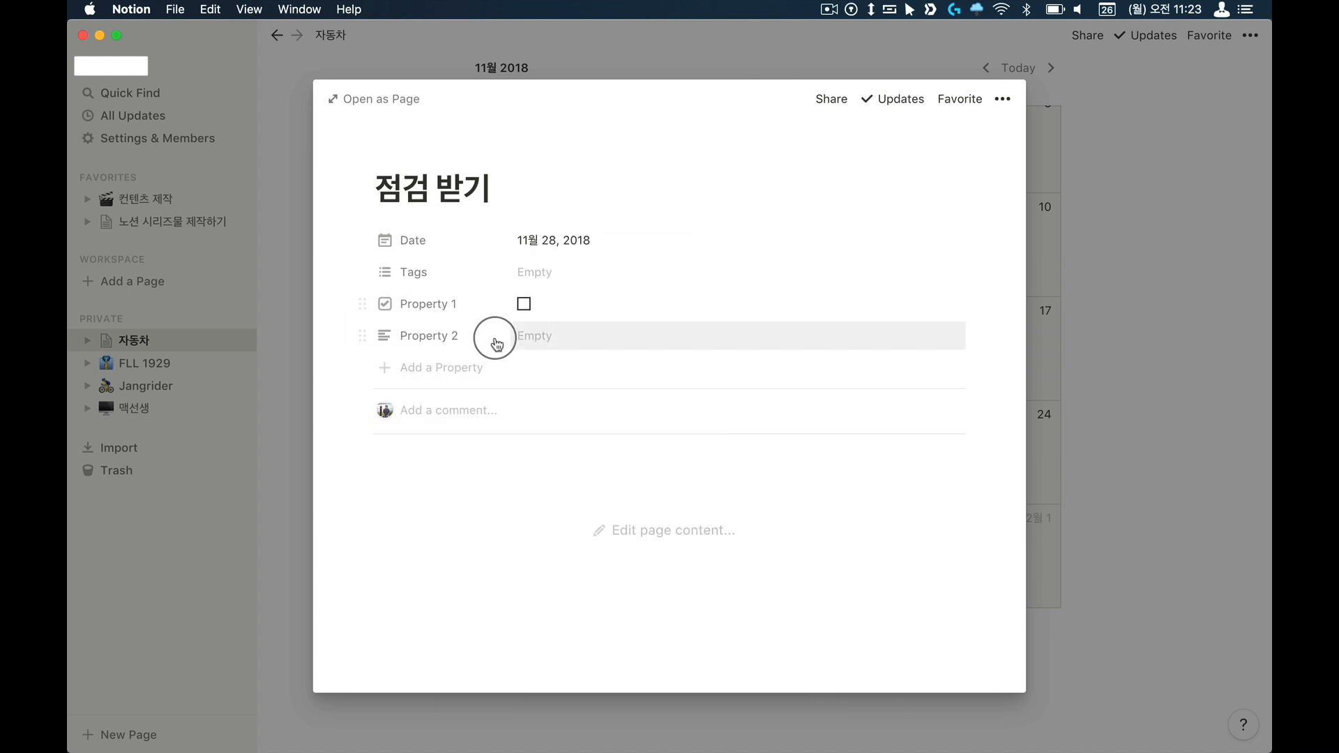
# Step: Rename the entry's checkbox property to 점검 유무 and its text property to 비고
pyautogui.click(449, 305)
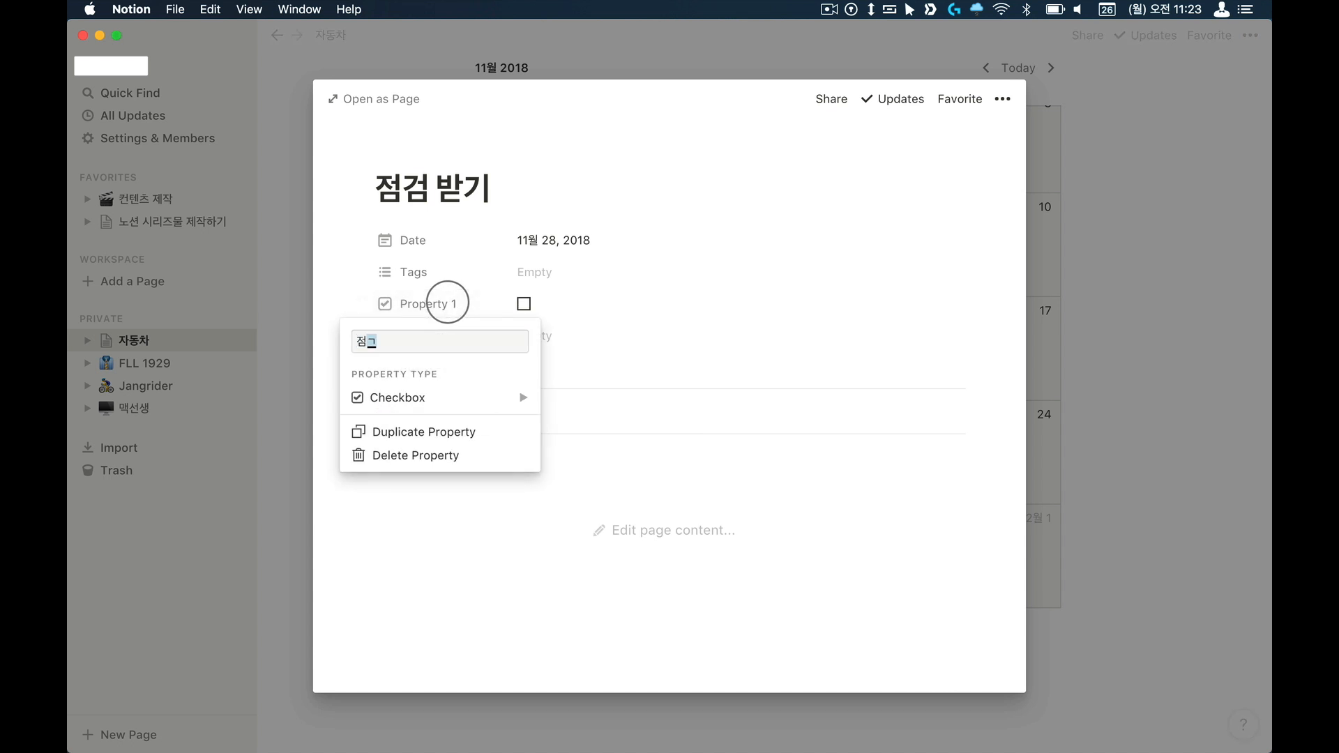
pyautogui.click(741, 370)
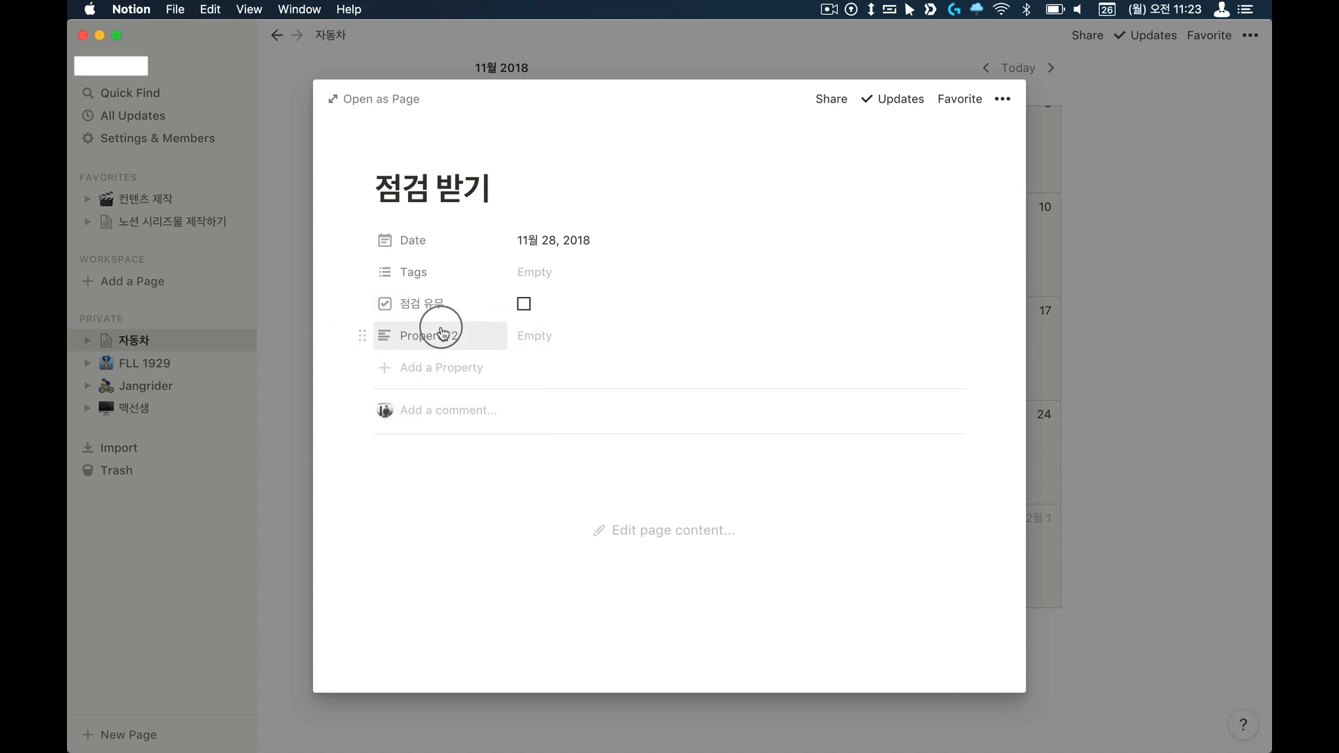
pyautogui.click(442, 333)
pyautogui.write('비고')
pyautogui.click(787, 421)
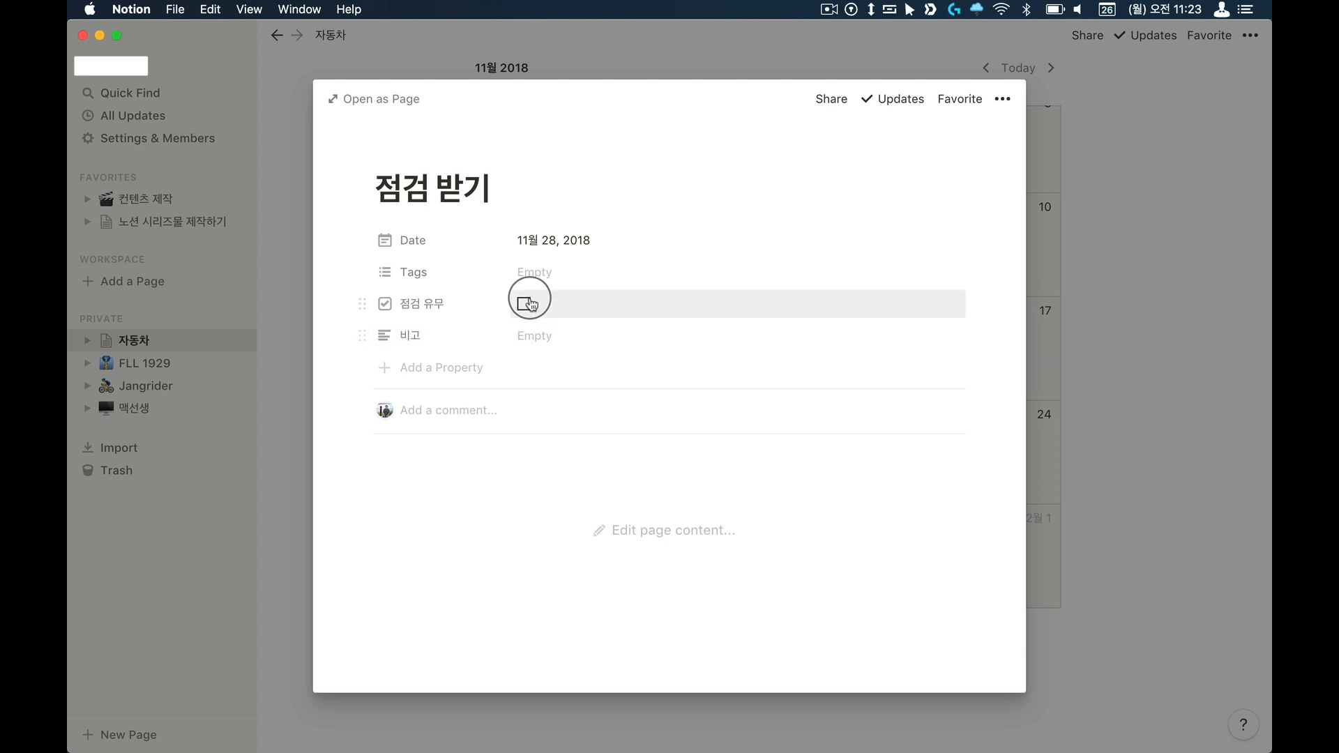
# Step: Set the reminder for the 점검 받기 entry's Date to 1 day before
pyautogui.click(556, 242)
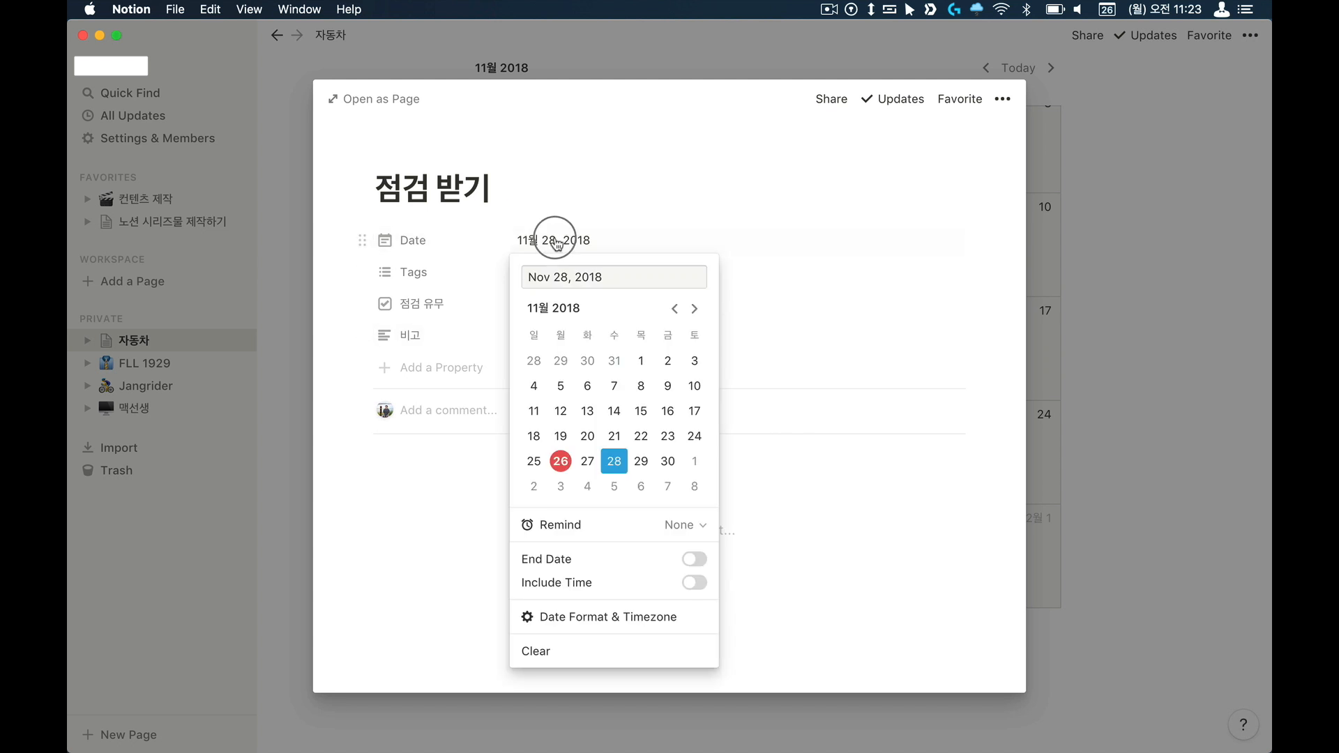
pyautogui.click(682, 525)
pyautogui.click(775, 524)
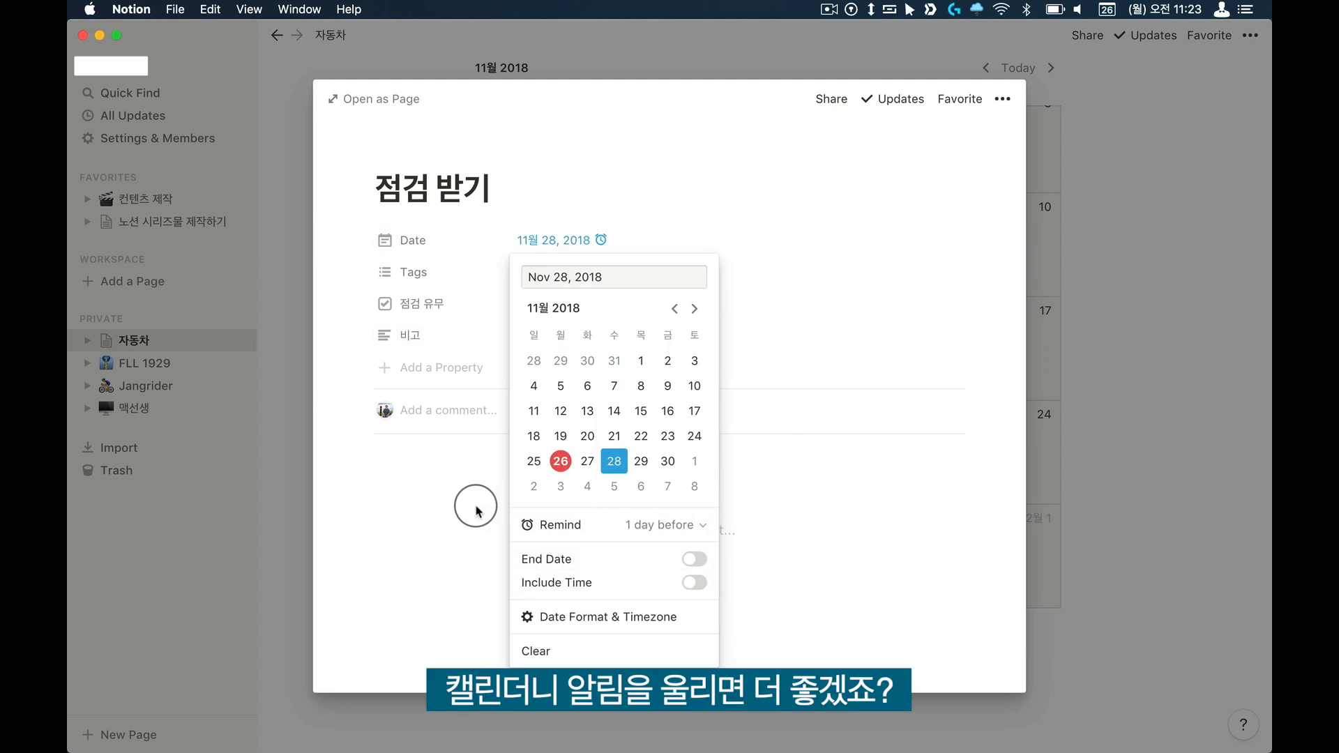
pyautogui.click(410, 504)
# Step: Mark 점검 유무 as checked and set 비고 to 점검 해야 함 in the 점검 받기 entry, then review the saved entry
pyautogui.click(522, 308)
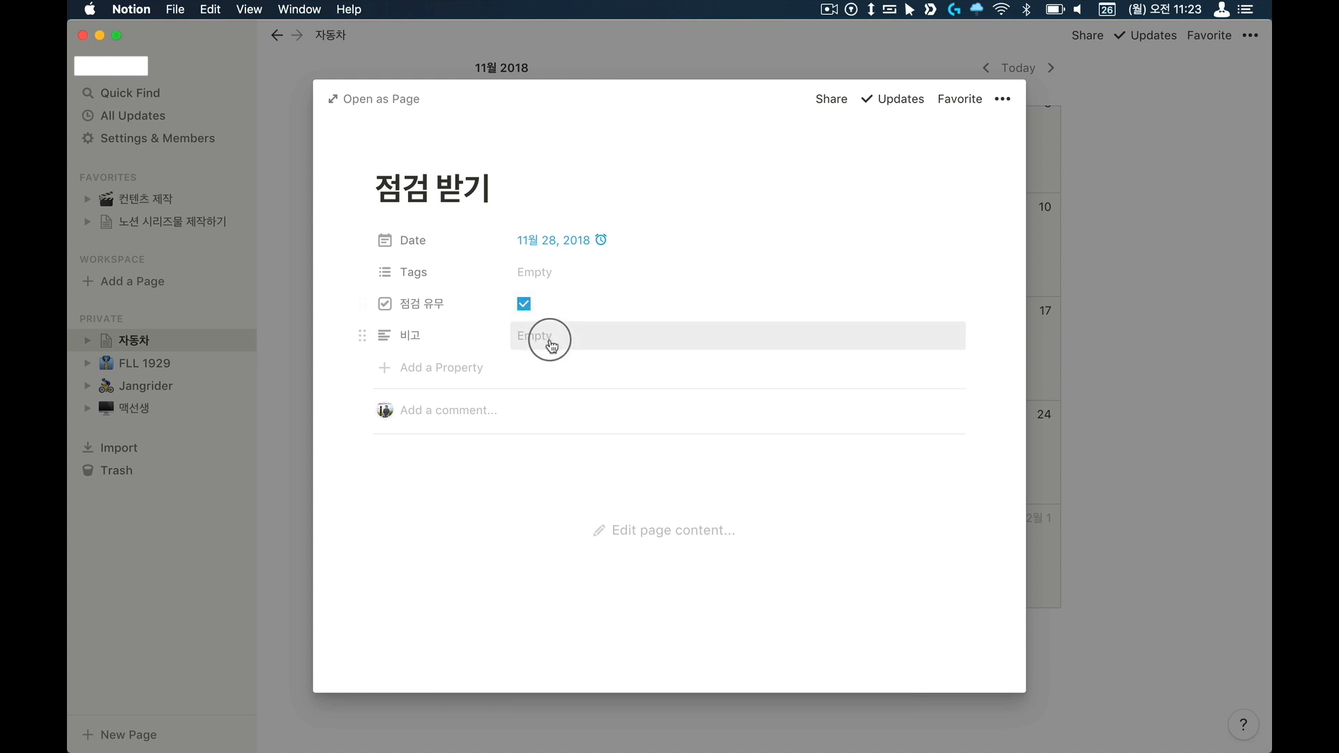
pyautogui.click(549, 340)
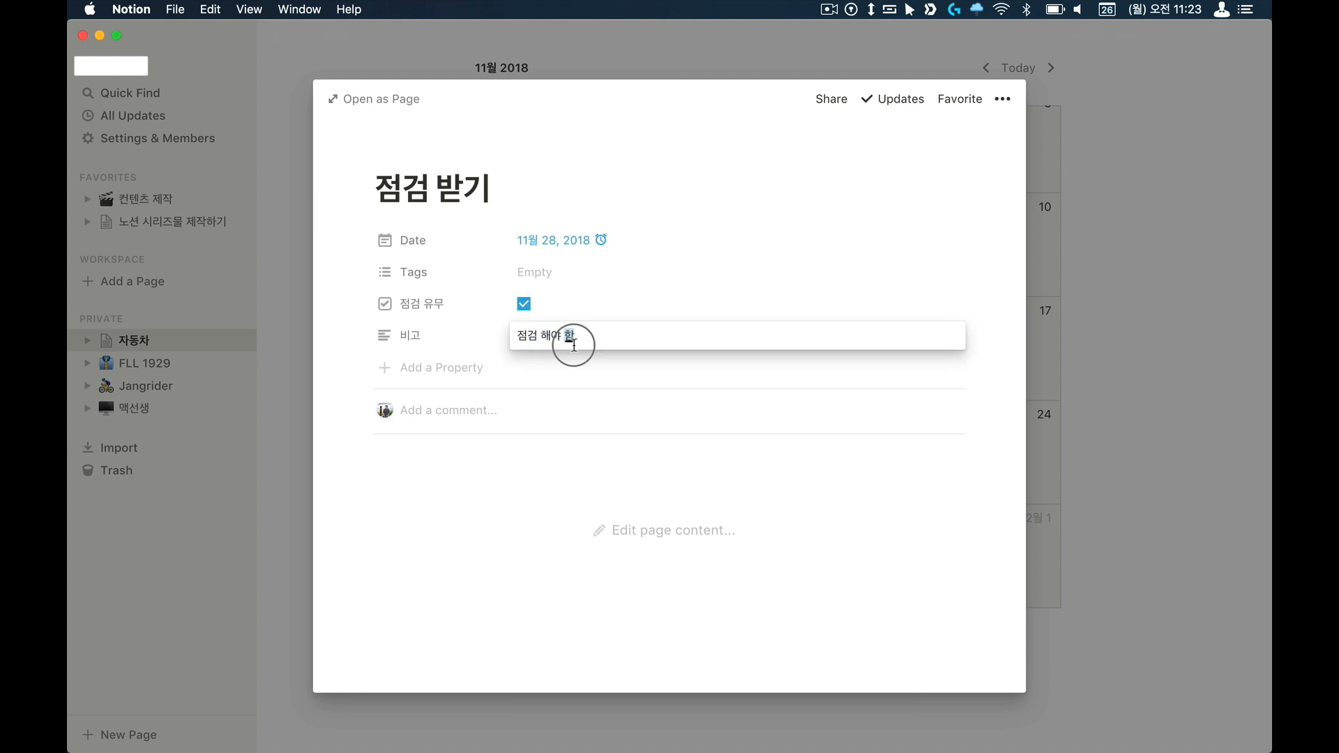
pyautogui.click(732, 489)
pyautogui.click(1105, 447)
pyautogui.scroll(-2, 836, 516)
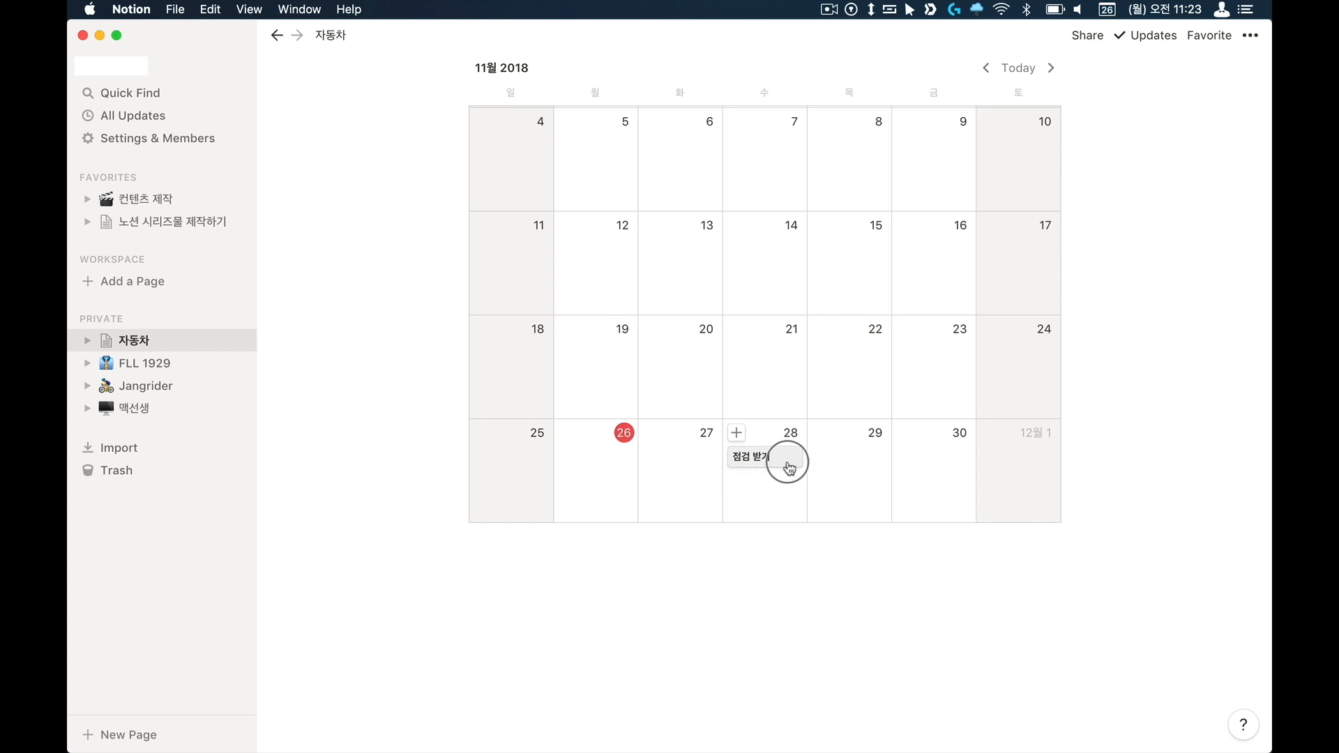
pyautogui.click(786, 467)
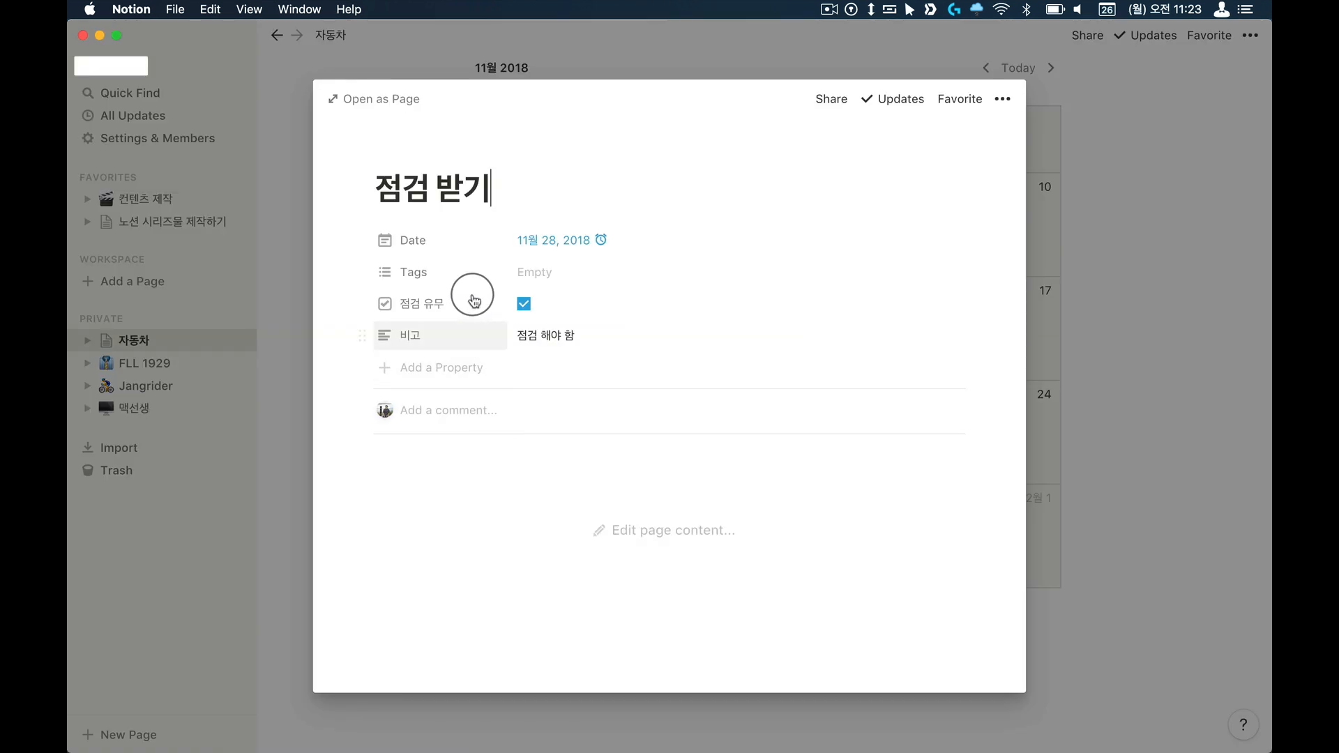
pyautogui.click(1067, 261)
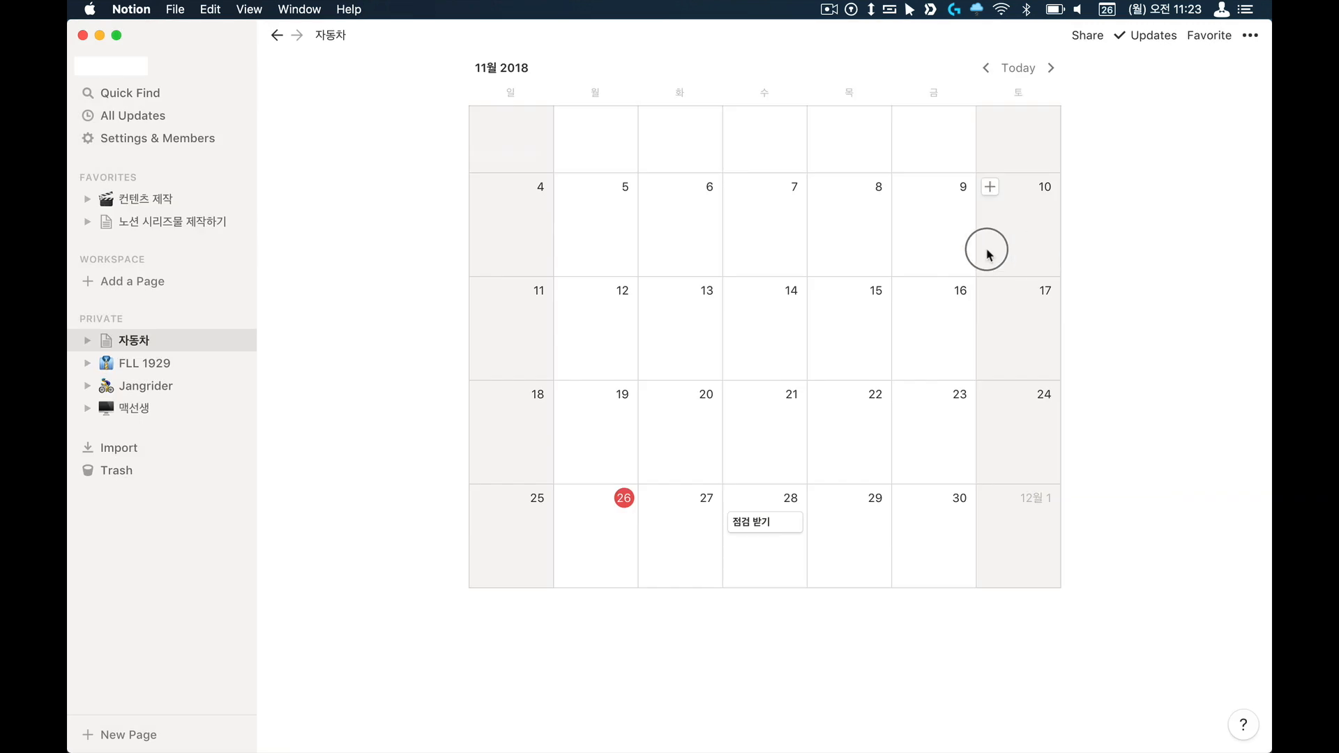
# Step: Show the Date, Tags, 비고 and 점검 유무 properties on the calendar's entries
pyautogui.scroll(5, 906, 167)
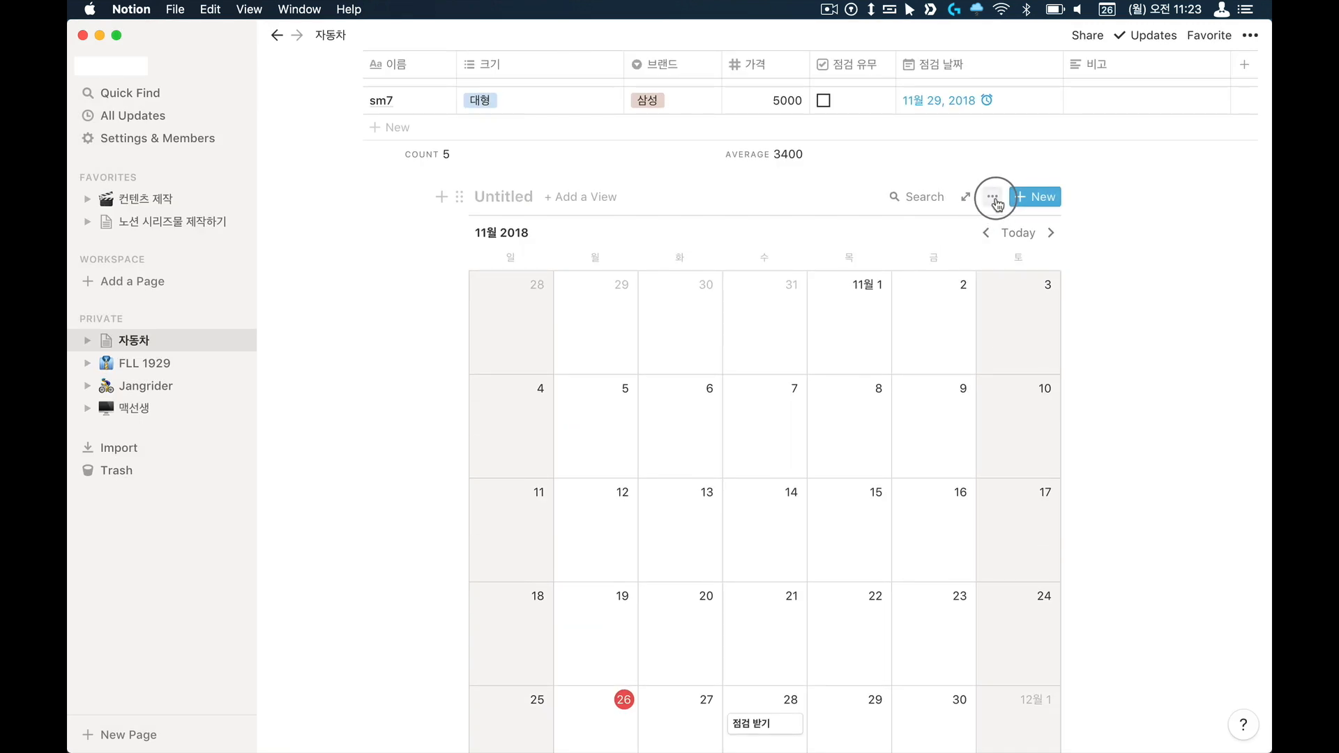
pyautogui.click(991, 196)
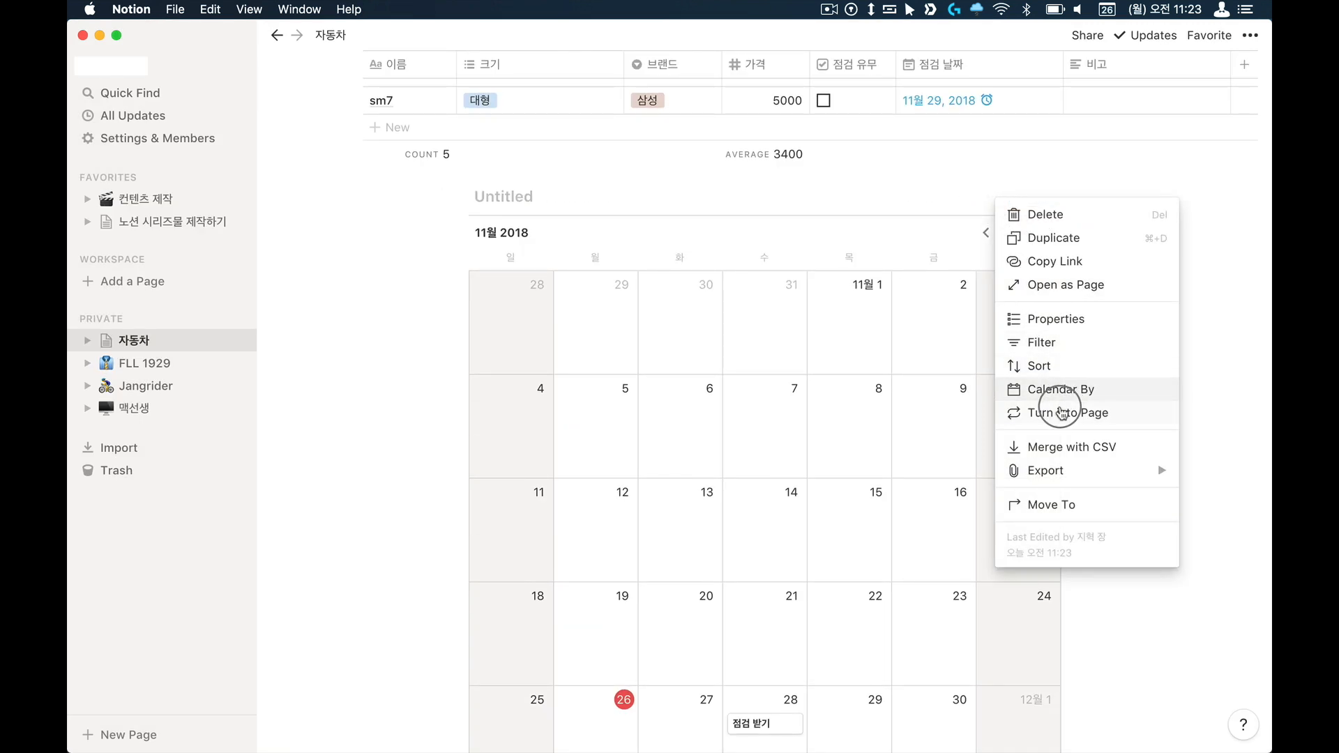
pyautogui.click(1068, 319)
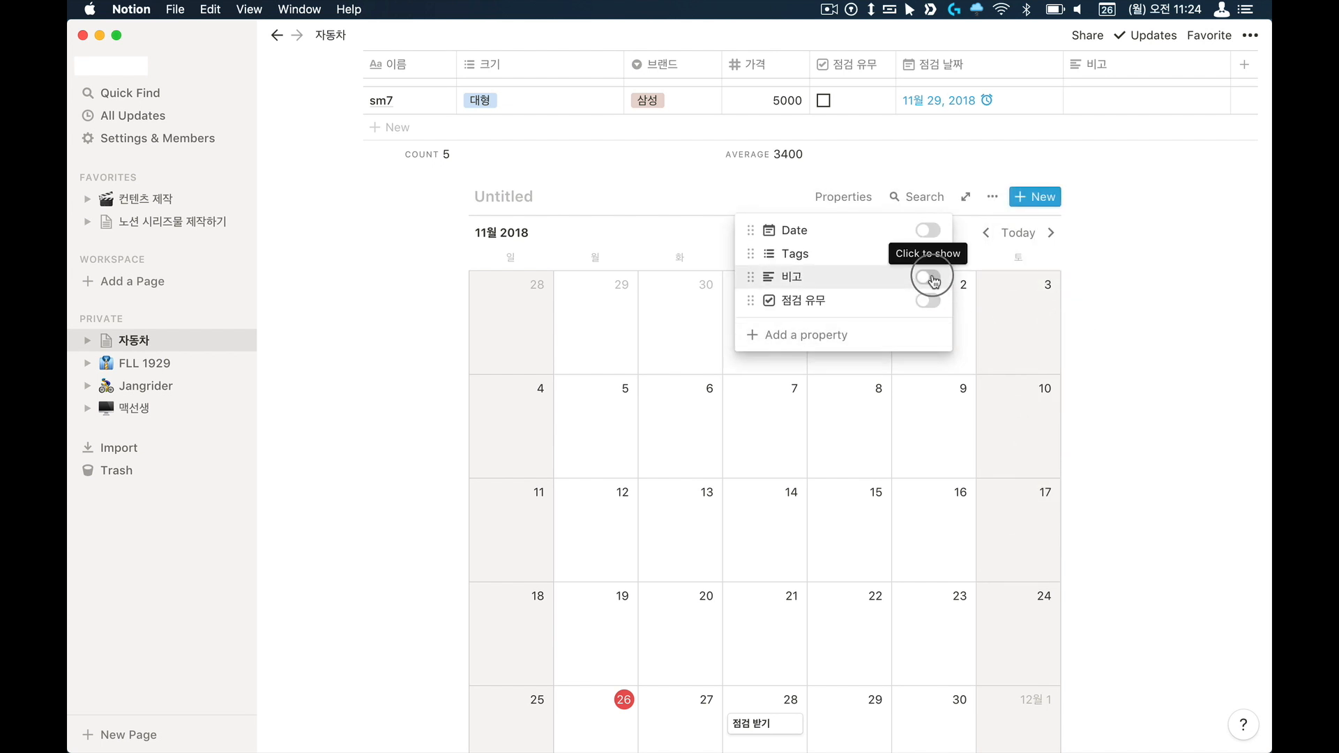
pyautogui.click(928, 230)
pyautogui.click(928, 254)
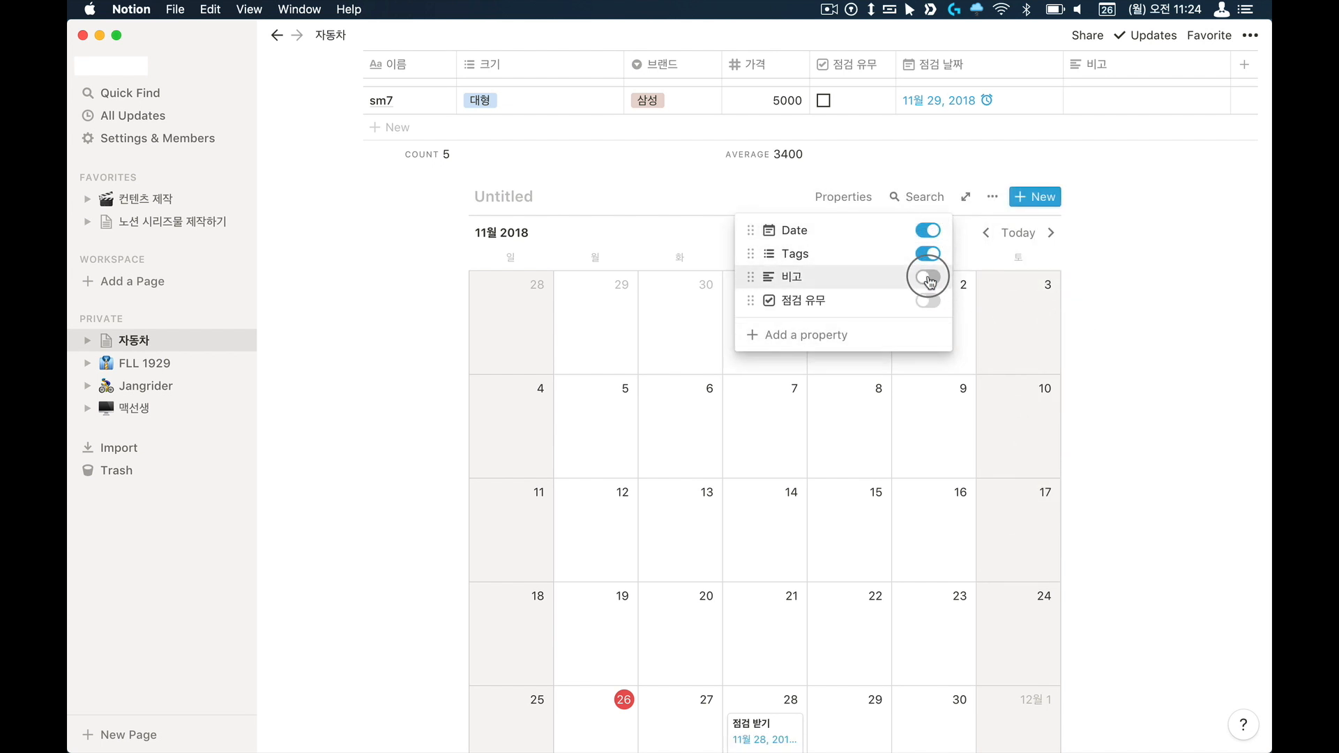
pyautogui.click(927, 277)
pyautogui.click(927, 300)
pyautogui.click(1105, 387)
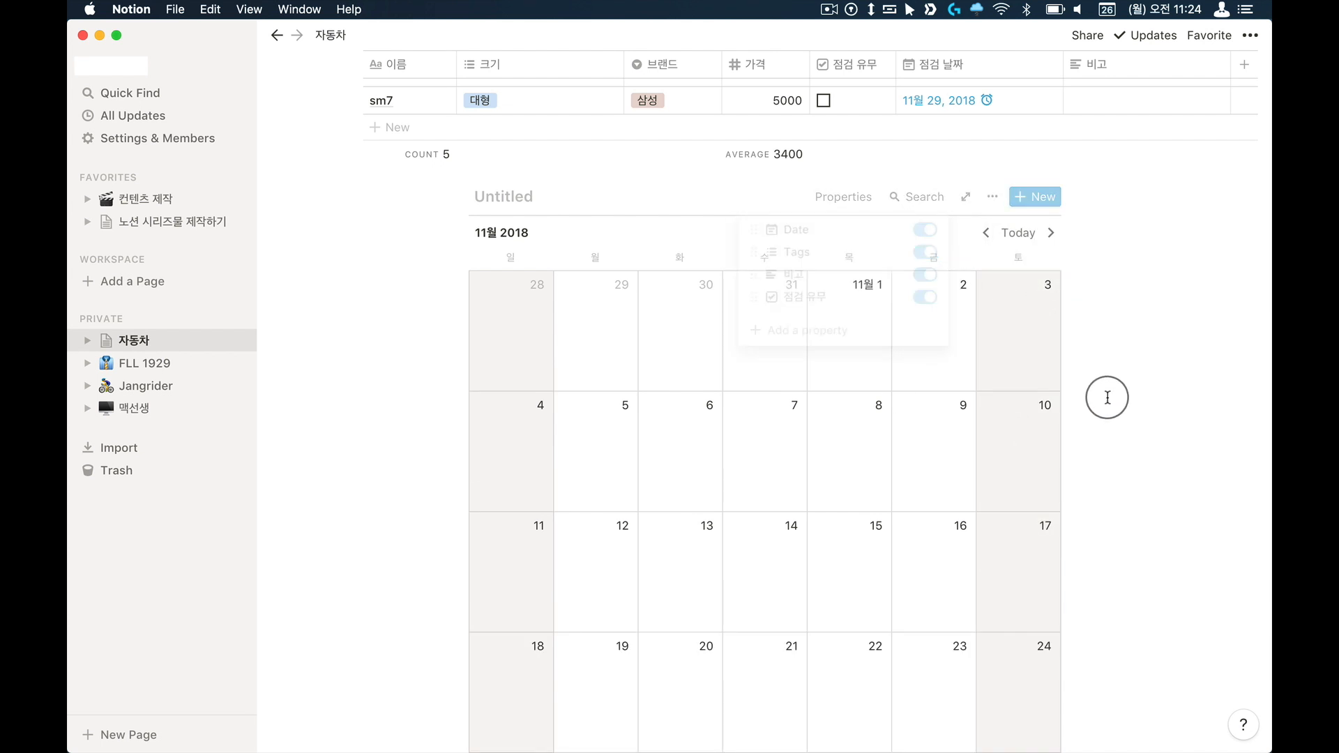
pyautogui.scroll(-3, 964, 499)
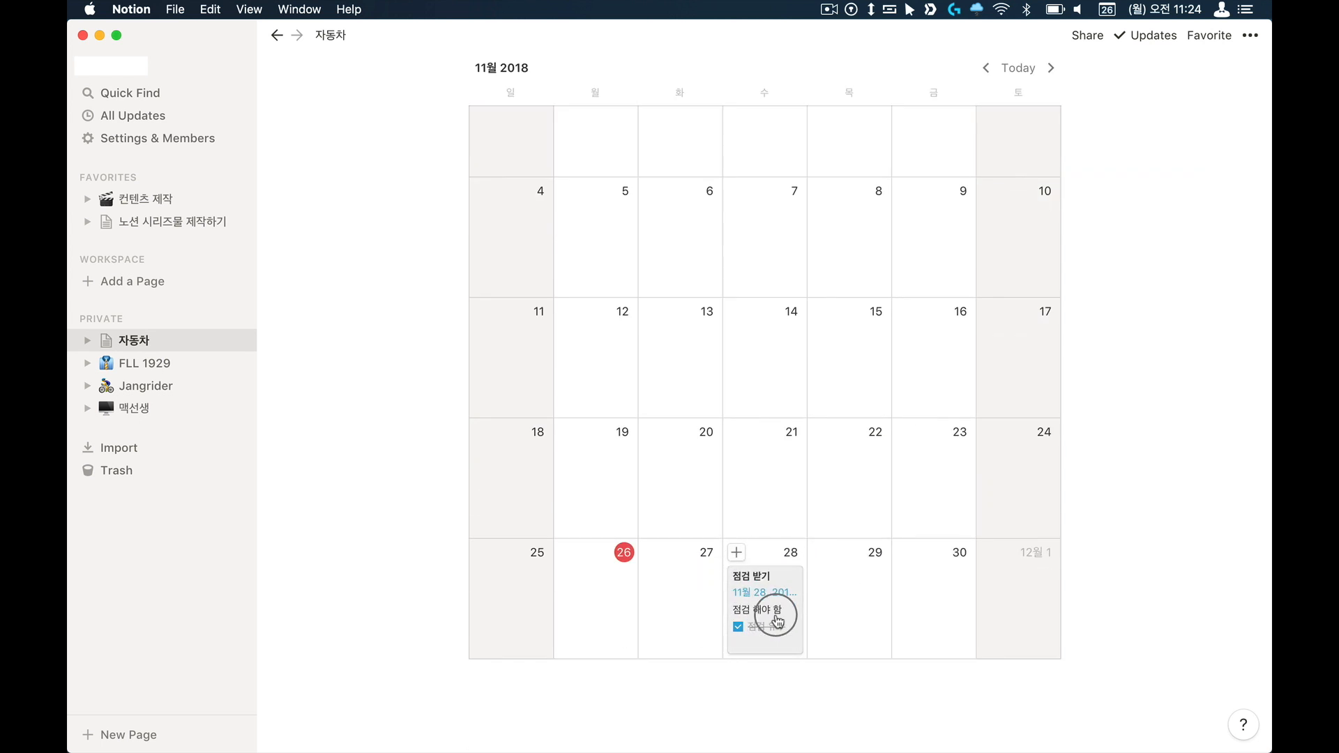
pyautogui.scroll(3, 777, 619)
# Step: Insert an inline kanban board in the empty block below the calendar
pyautogui.scroll(-5, 777, 619)
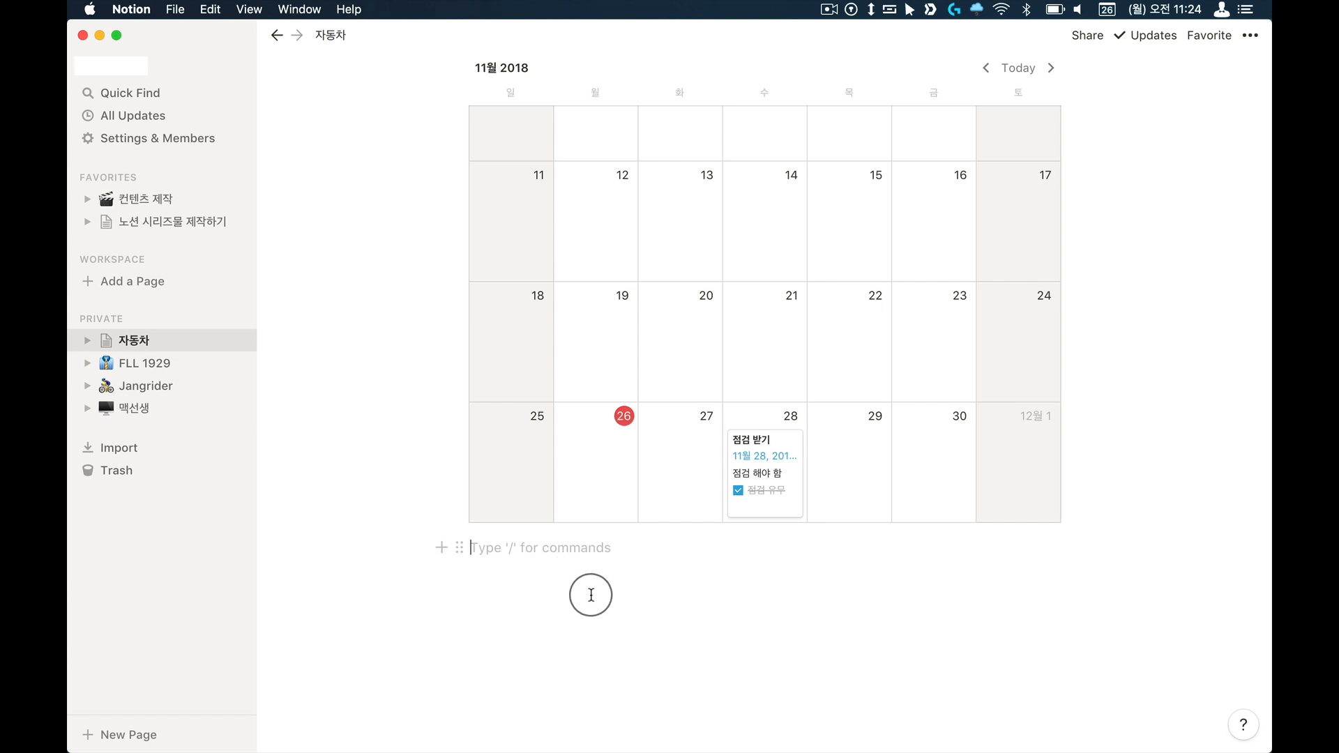
pyautogui.write('/')
pyautogui.scroll(-5, 617, 433)
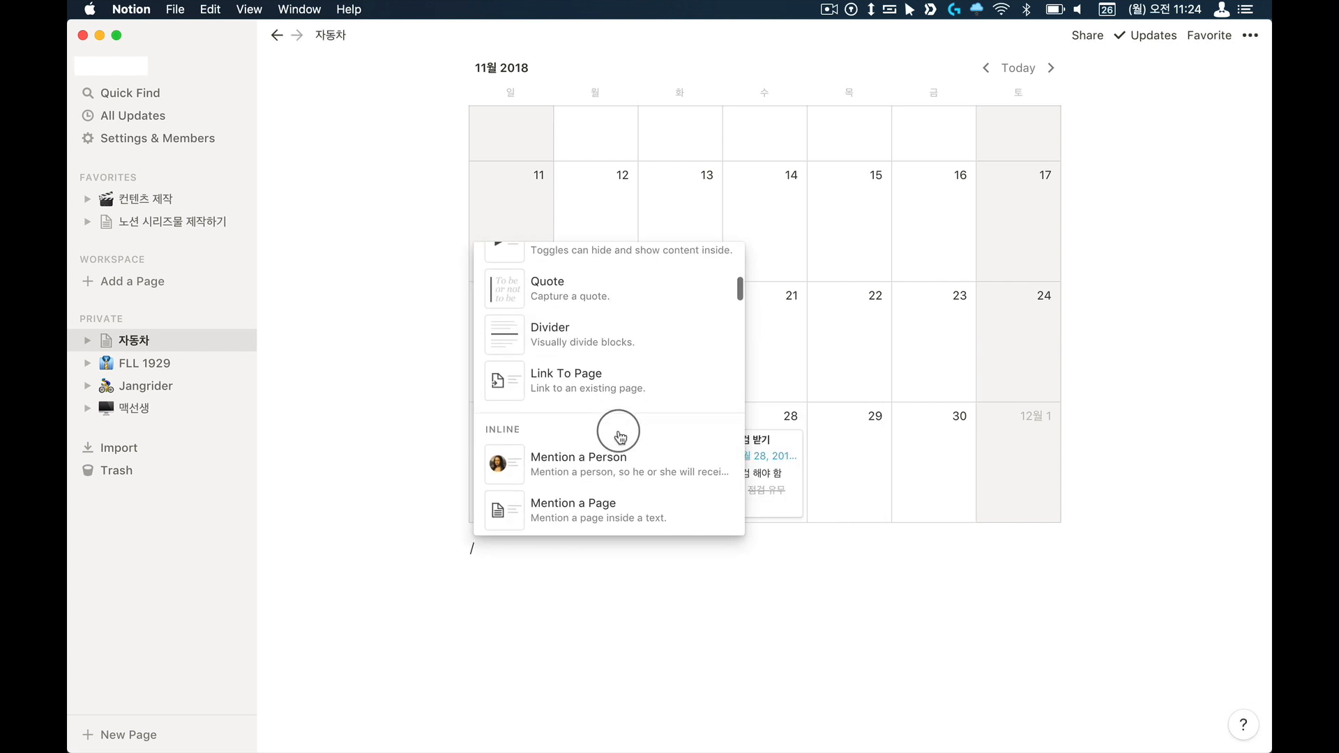
pyautogui.scroll(-5, 619, 436)
pyautogui.scroll(-1, 618, 436)
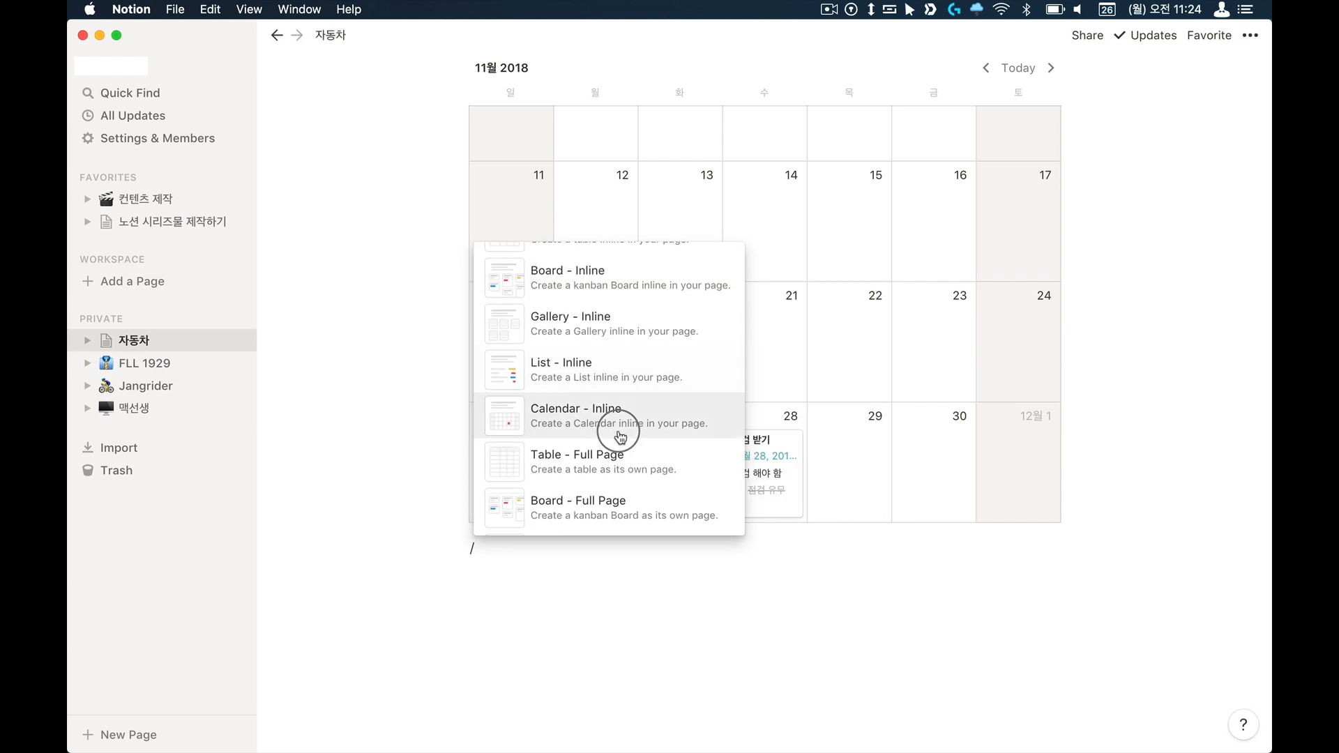
pyautogui.scroll(1, 614, 434)
pyautogui.click(613, 325)
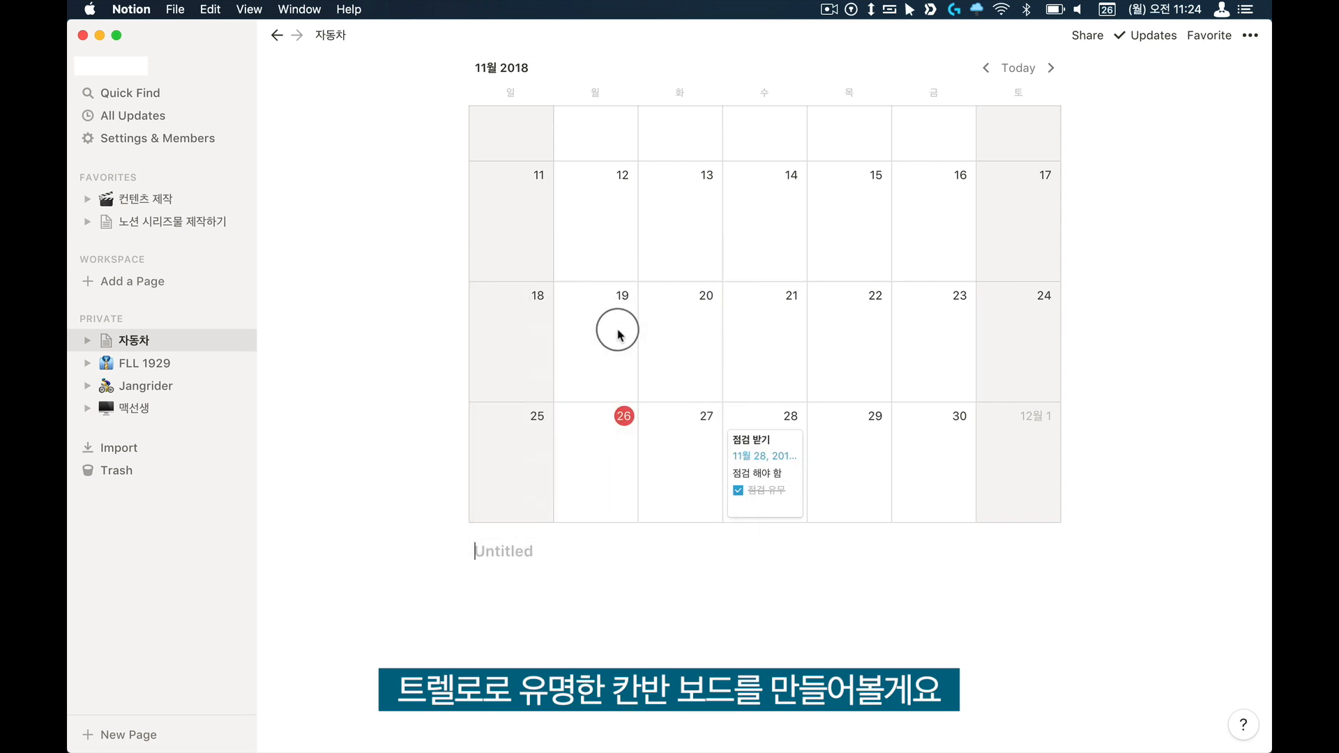
pyautogui.scroll(-5, 656, 610)
pyautogui.hscroll(5, 896, 547)
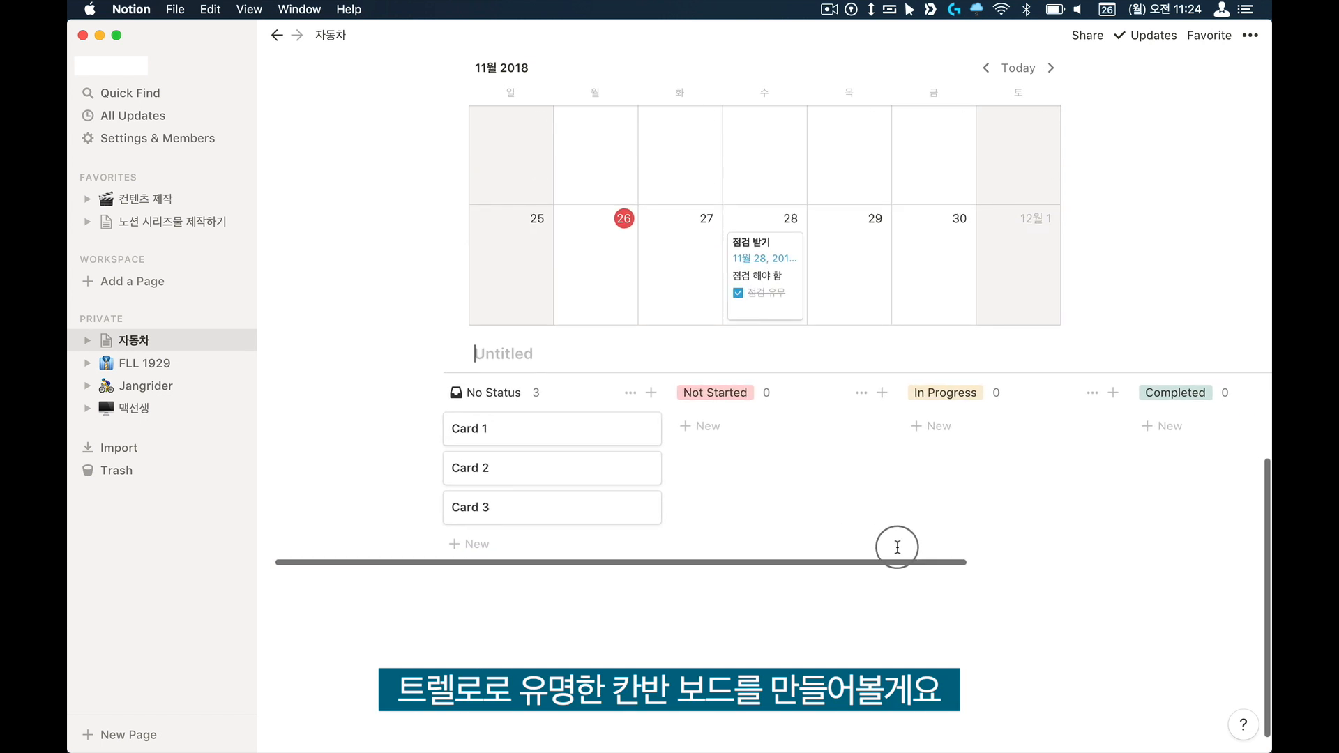
pyautogui.hscroll(-5, 897, 547)
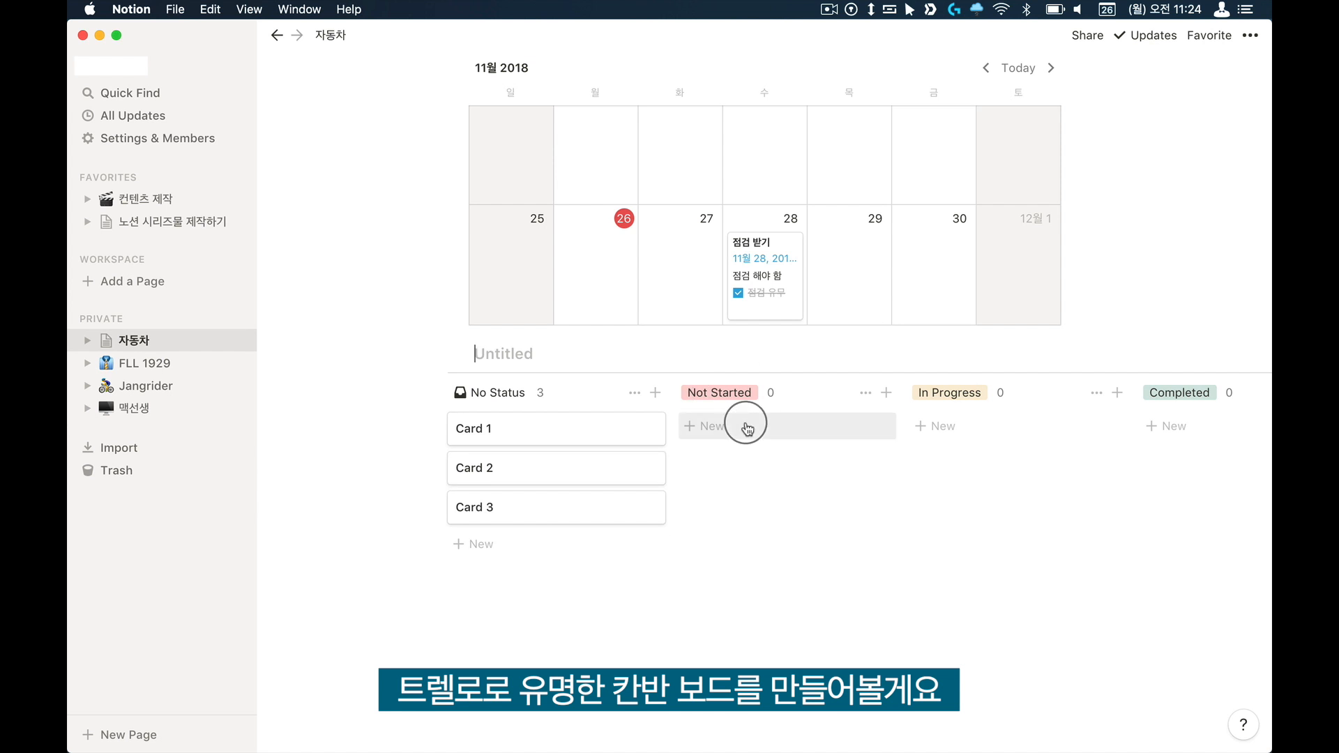
# Step: Delete the board's Not Started group and rename In Progress to 진행 중 and Completed to 완료
pyautogui.click(865, 392)
pyautogui.click(846, 442)
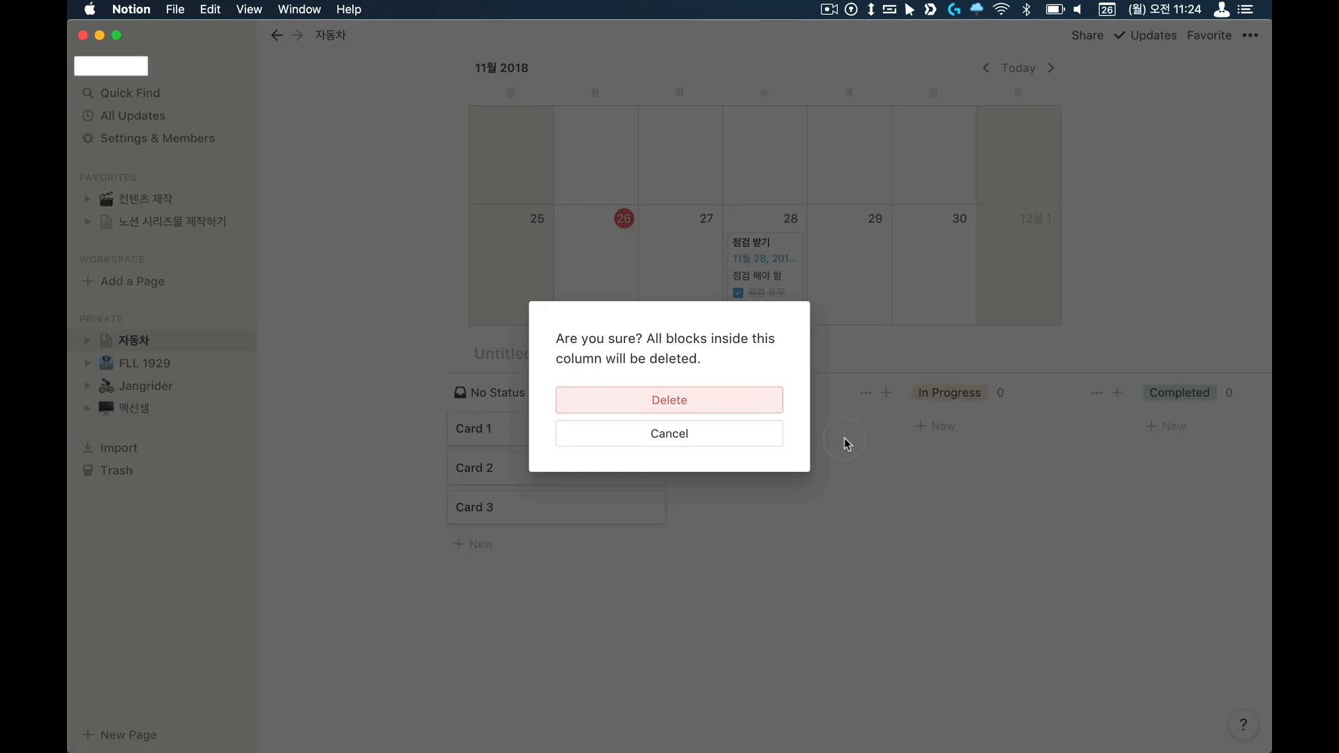
pyautogui.click(724, 408)
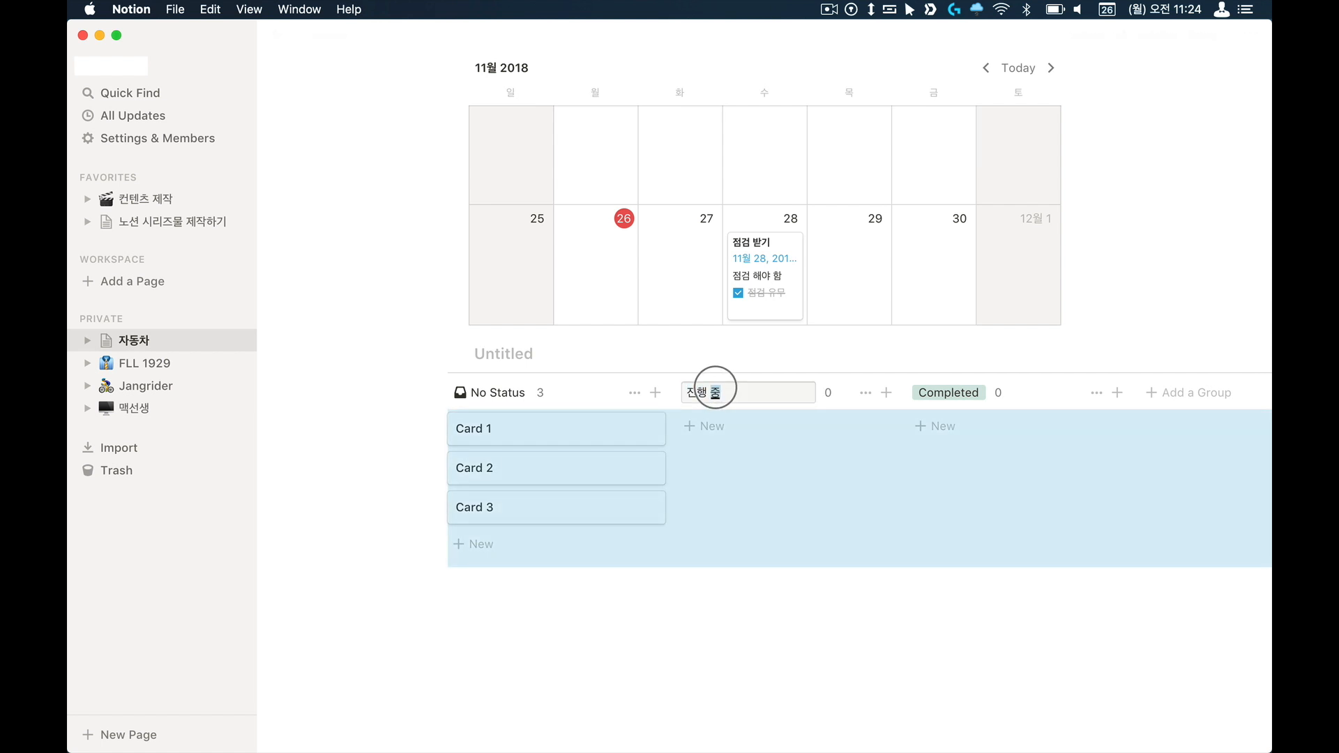
pyautogui.click(846, 402)
pyautogui.click(958, 385)
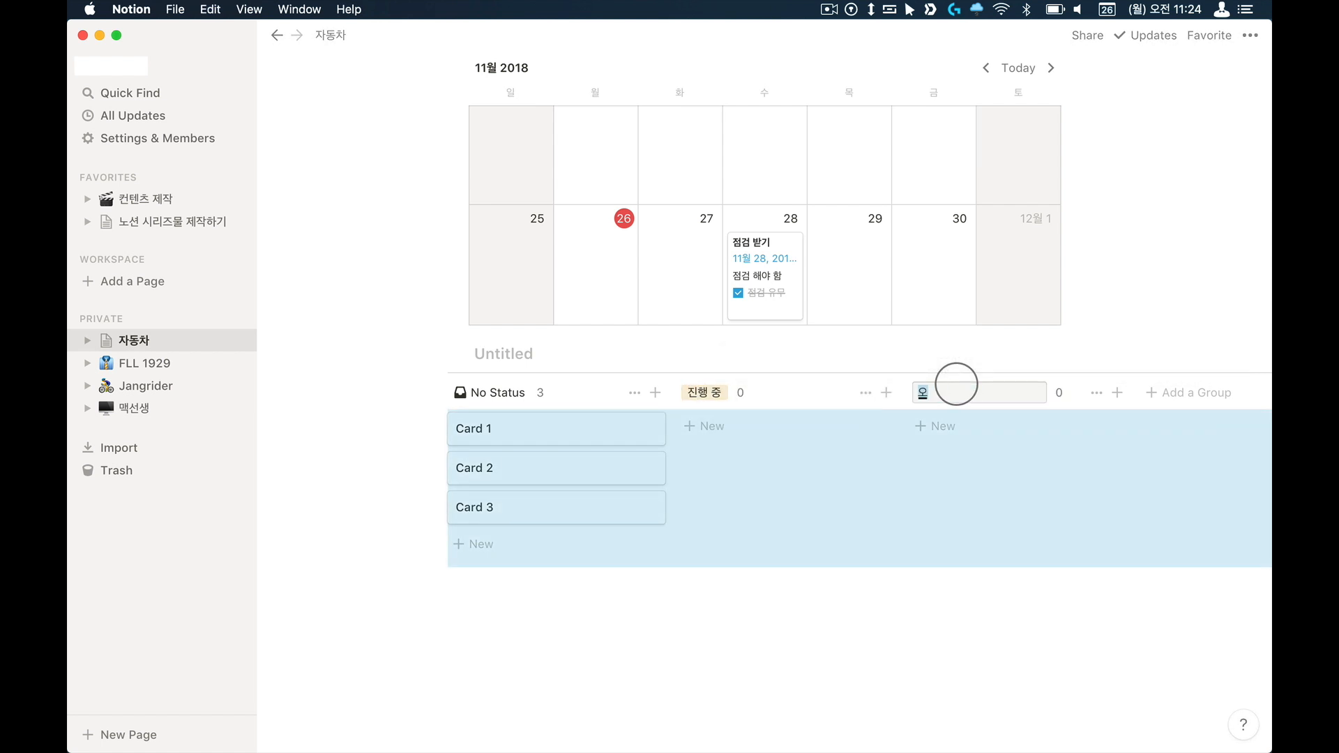
# Step: Title the new board 할 일 리스트
pyautogui.click(512, 363)
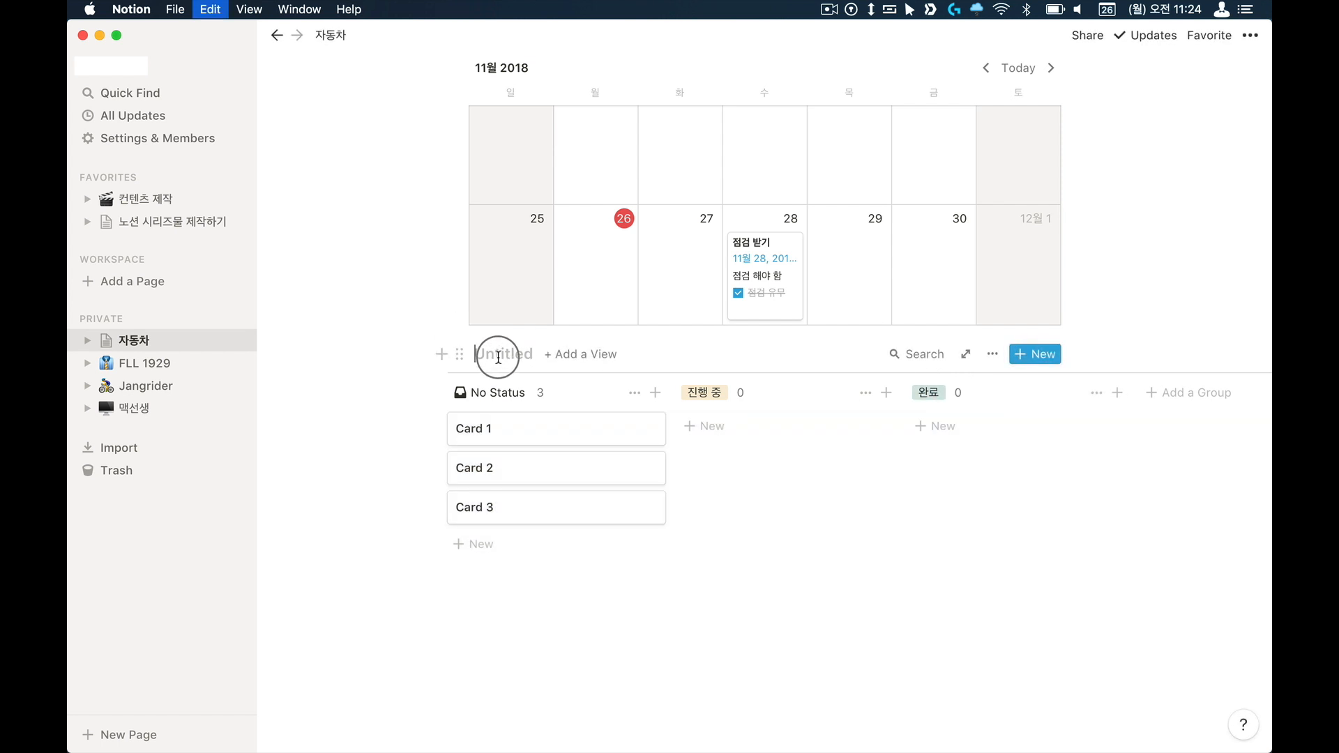
pyautogui.write('할 일 리스트')
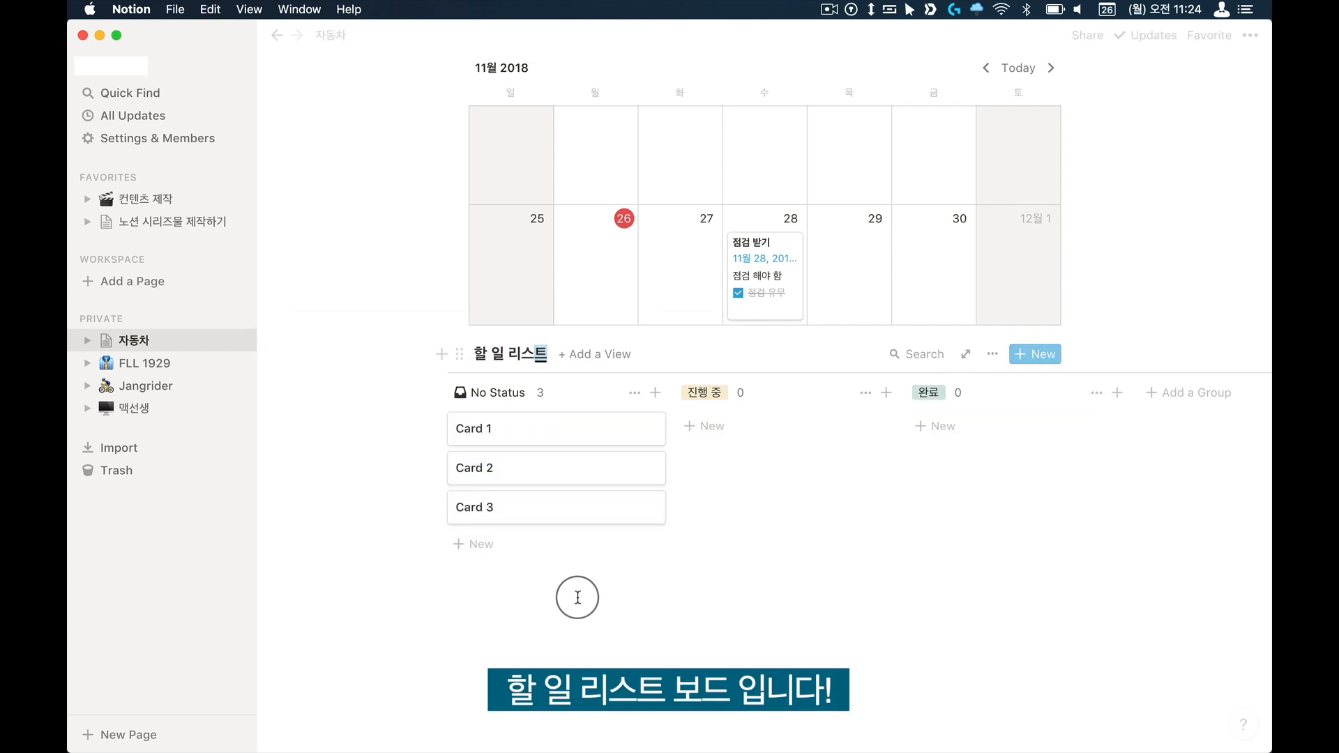
pyautogui.click(566, 629)
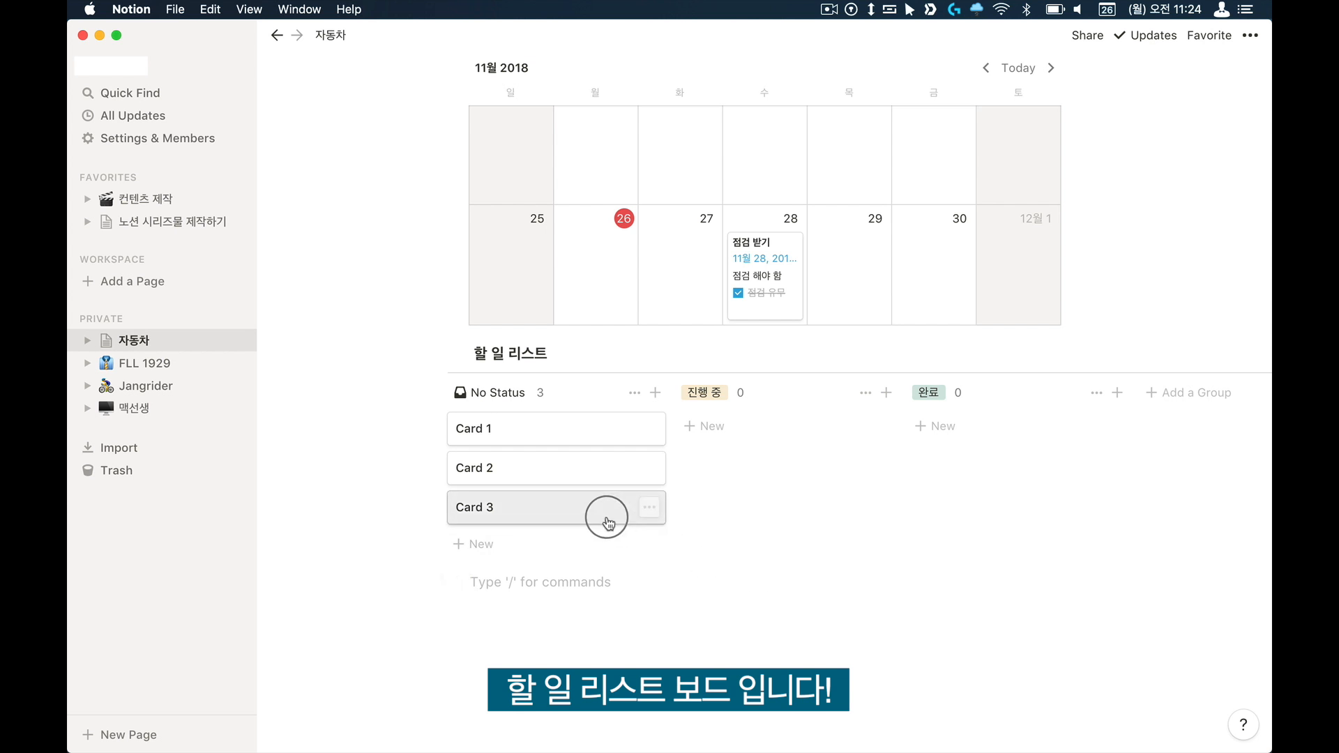
# Step: Rename Card 1 in the No Status group to 치과 가기
pyautogui.click(530, 427)
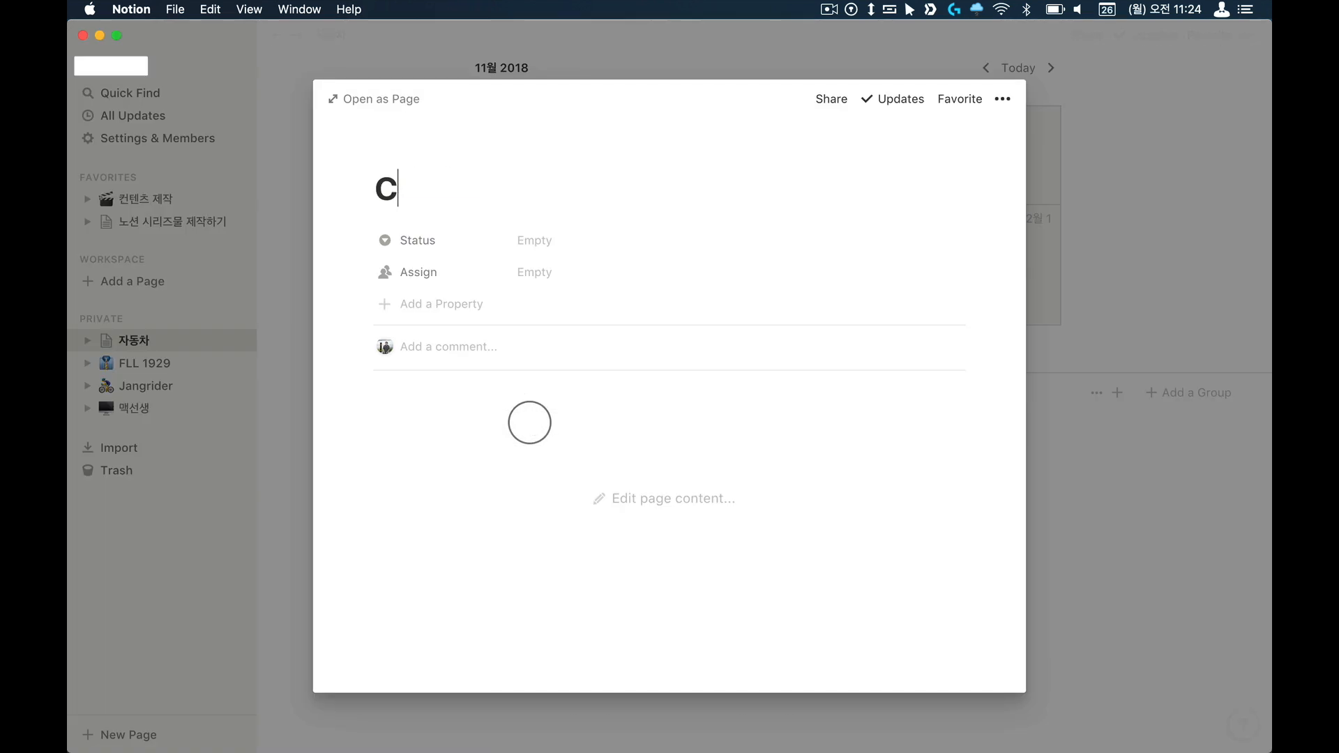
pyautogui.write('치과가기')
pyautogui.press('Return')
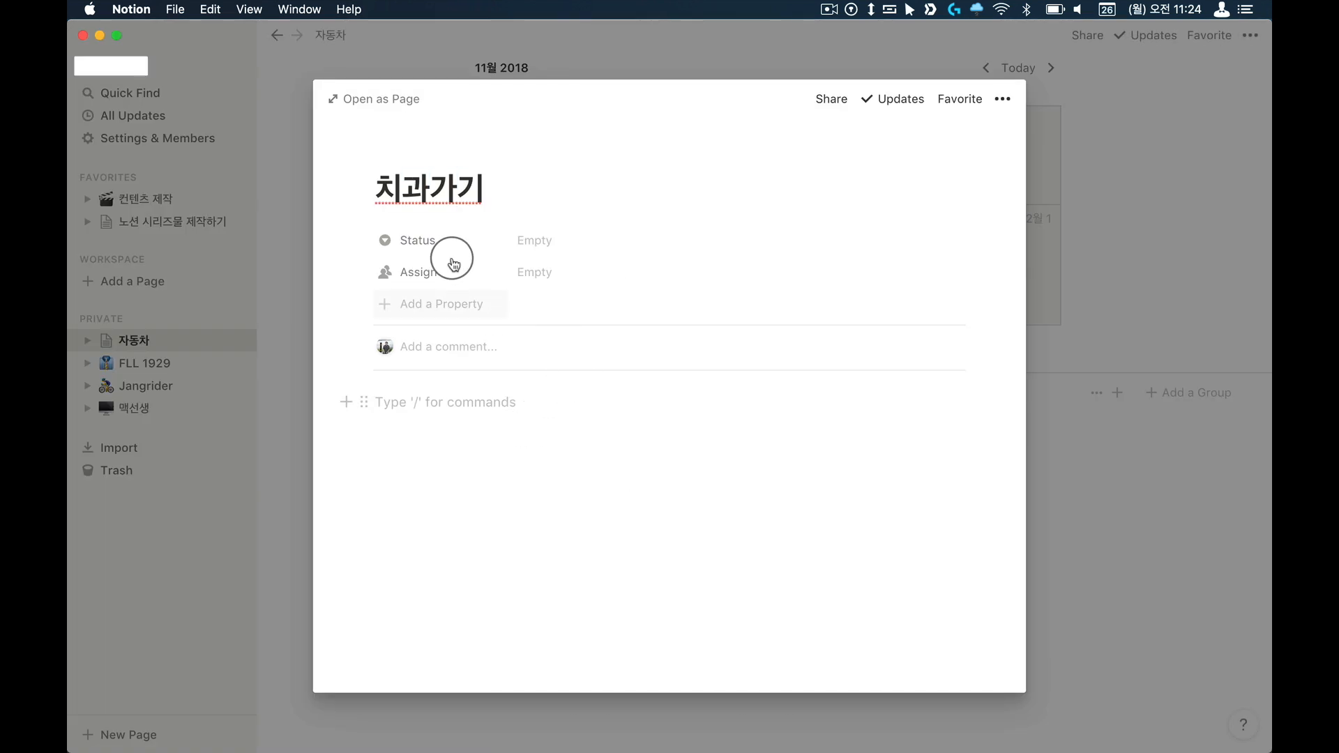
pyautogui.click(1067, 296)
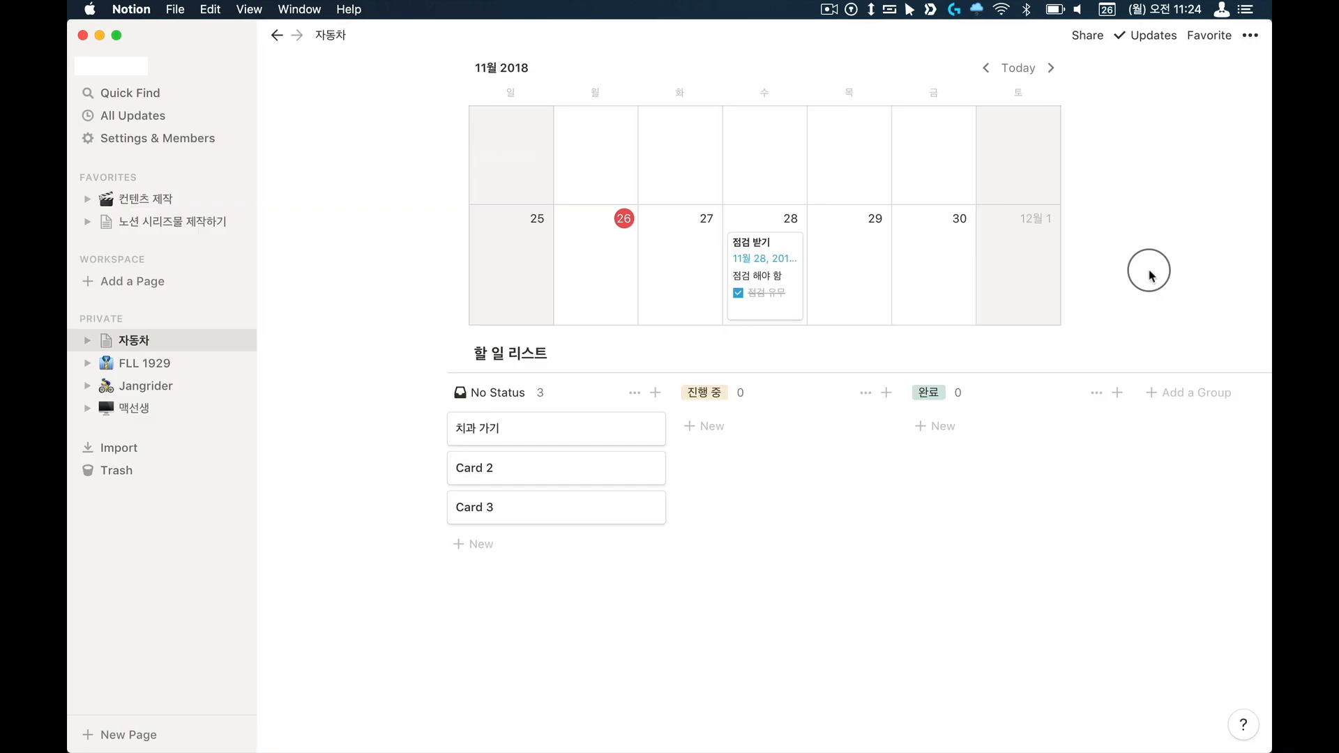
# Step: Rename Card 2 in the No Status group to 빨래하기
pyautogui.scroll(-2, 647, 592)
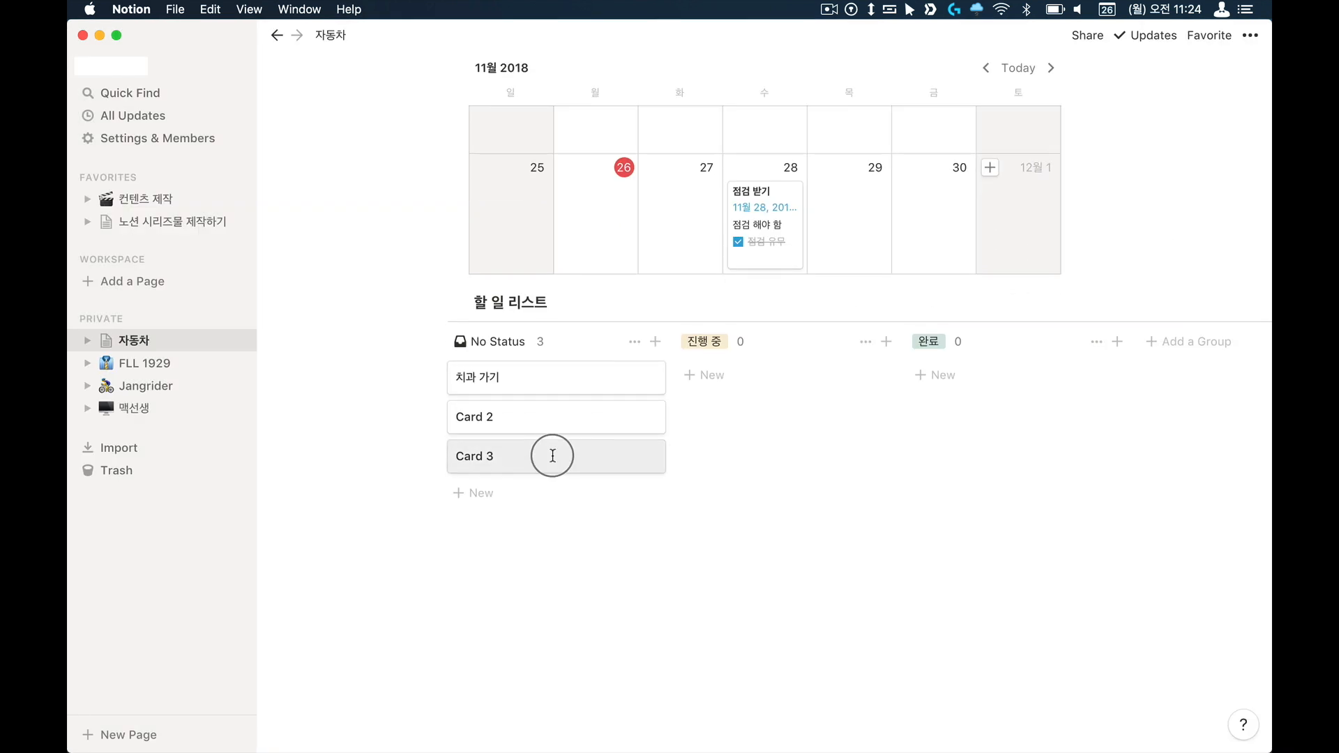
pyautogui.click(549, 423)
pyautogui.tripleClick(485, 178)
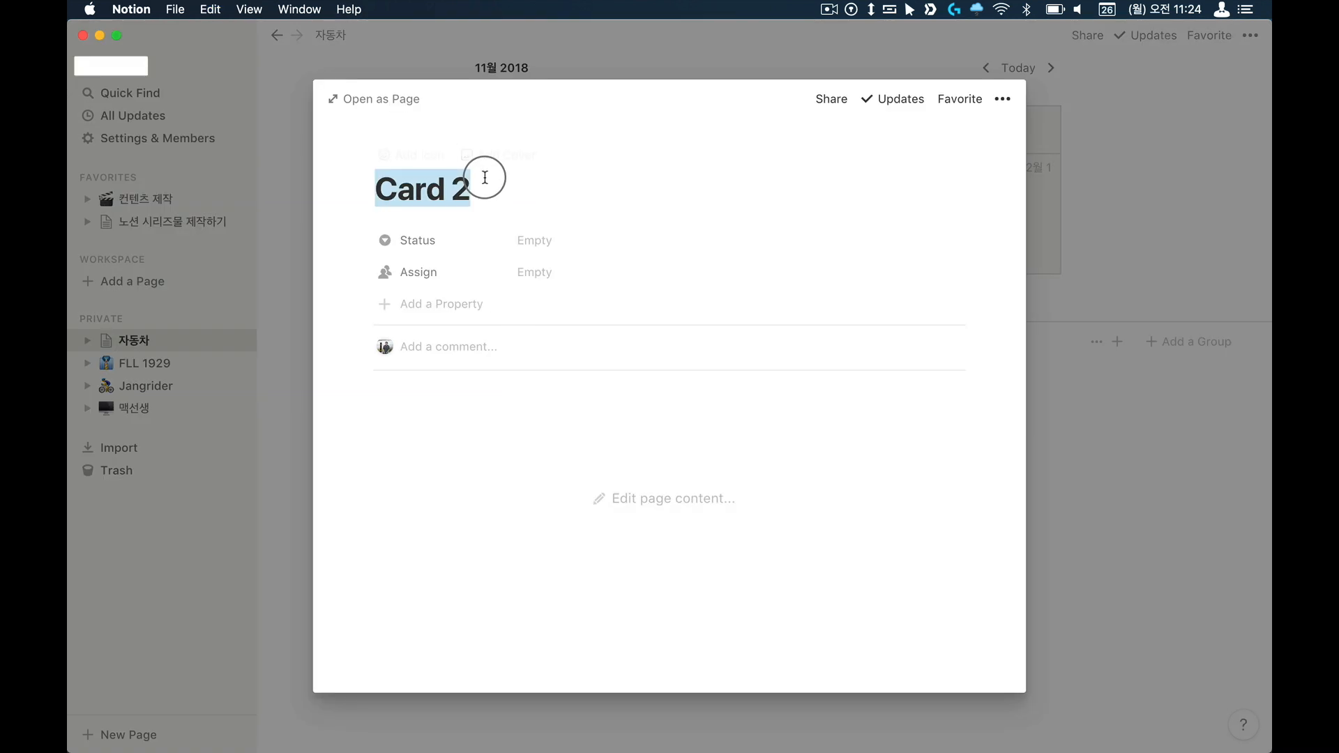
pyautogui.press('BackSpace')
pyautogui.press('Escape')
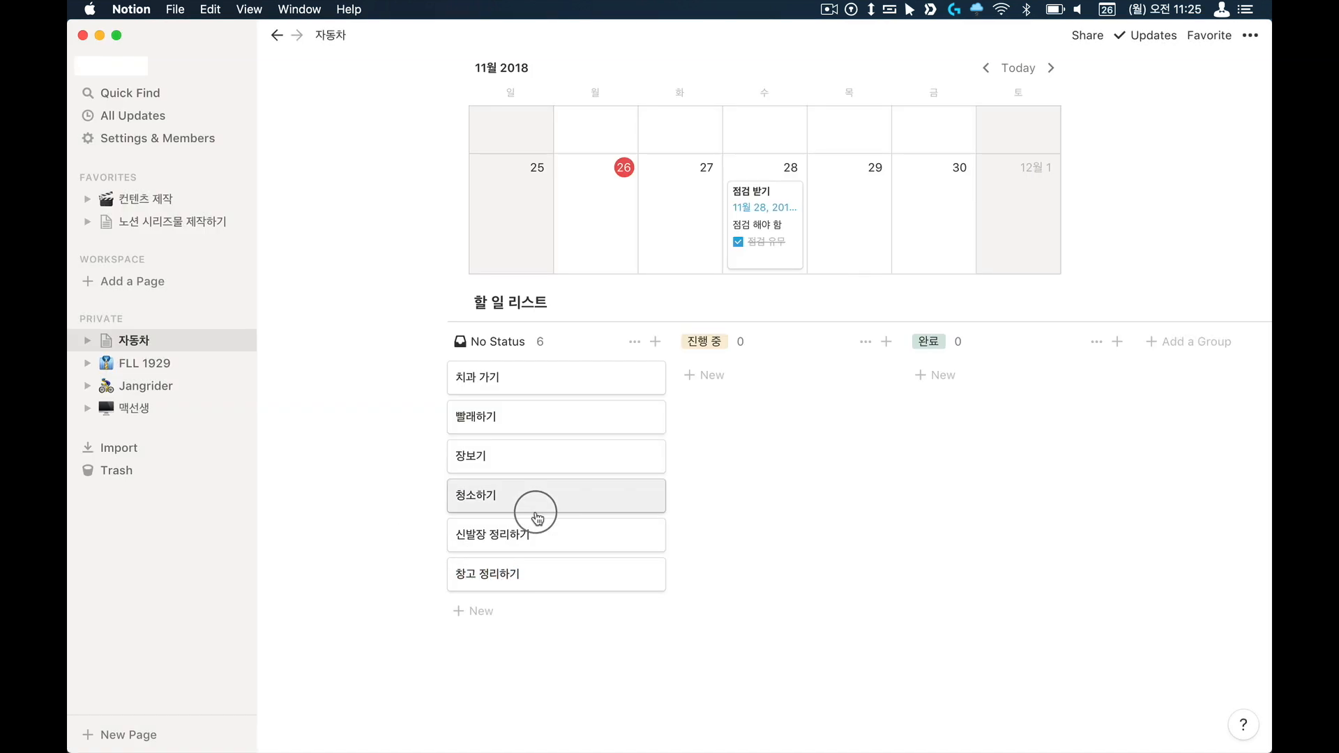
# Step: Move the 치과 가기 card from No Status to the 진행 중 group
pyautogui.hscroll(1, 463, 610)
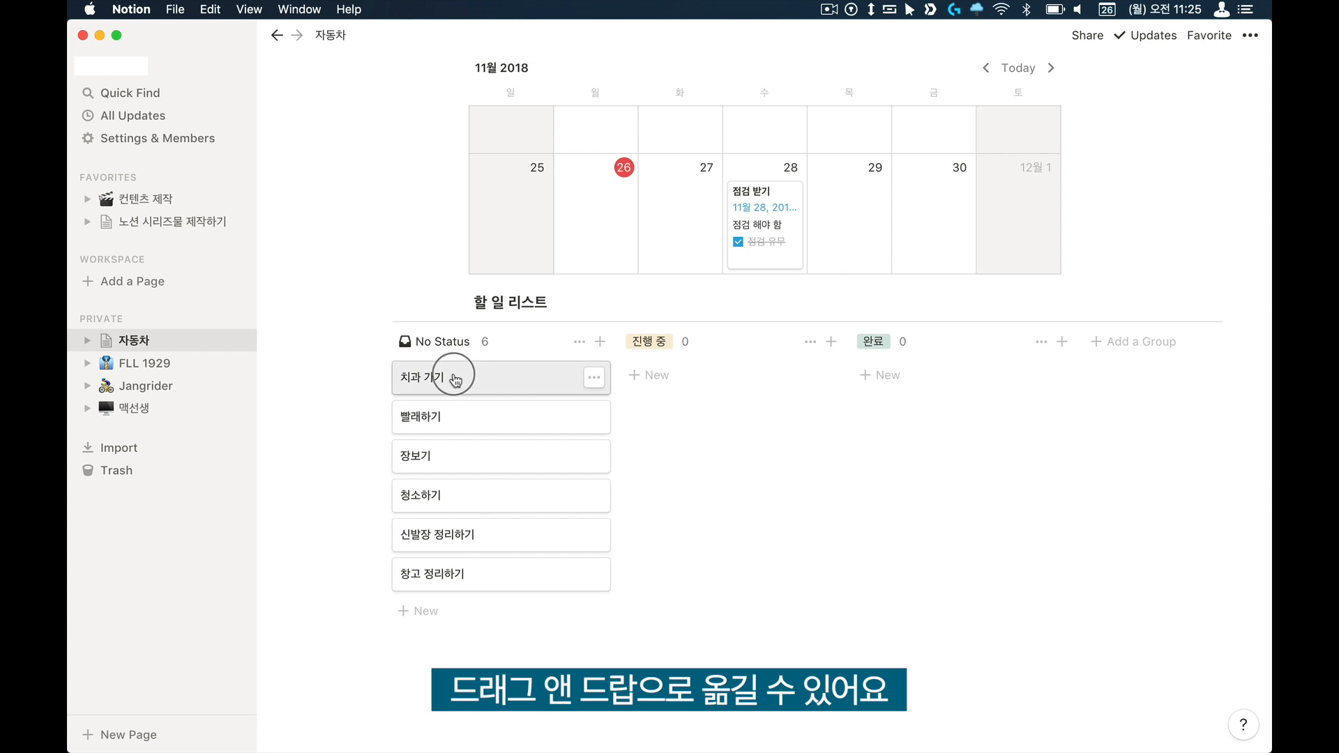
pyautogui.moveTo(444, 377); pyautogui.dragTo(717, 351)
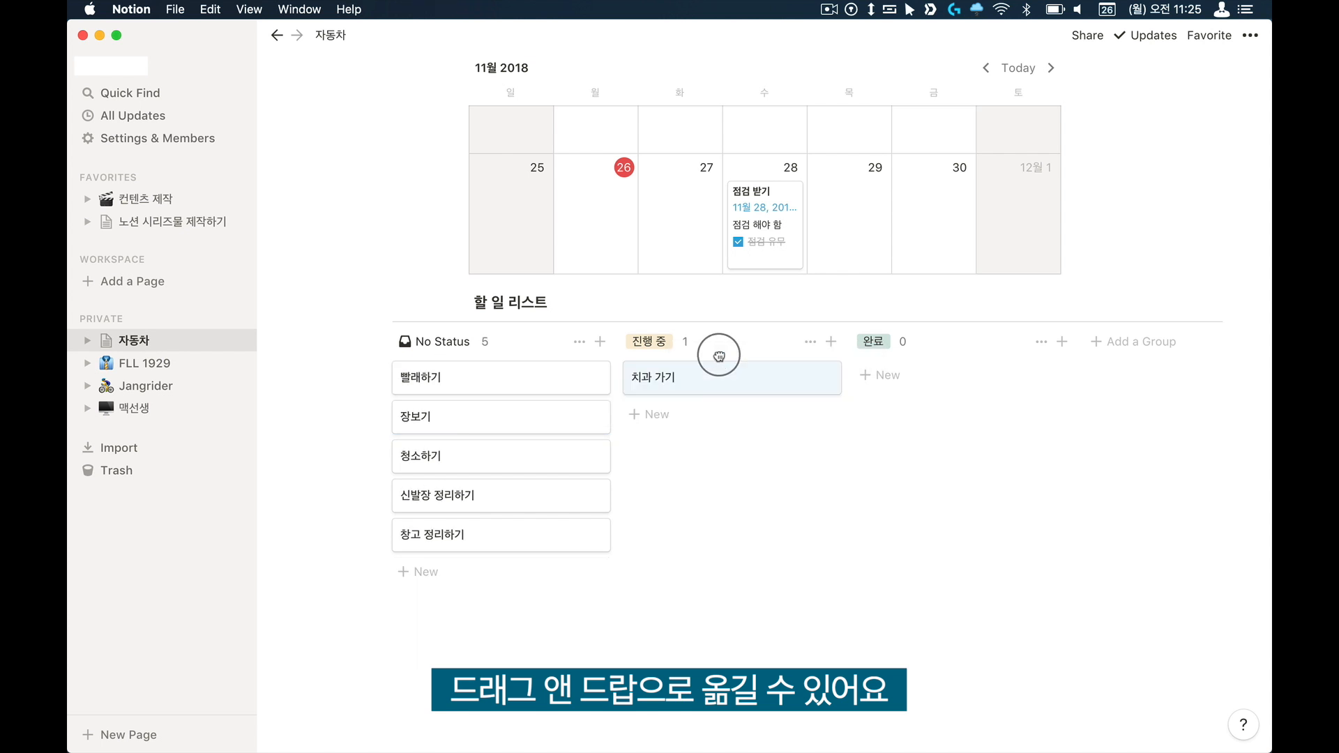
# Step: Add a property of type Date to the 치과 가기 card
pyautogui.click(690, 379)
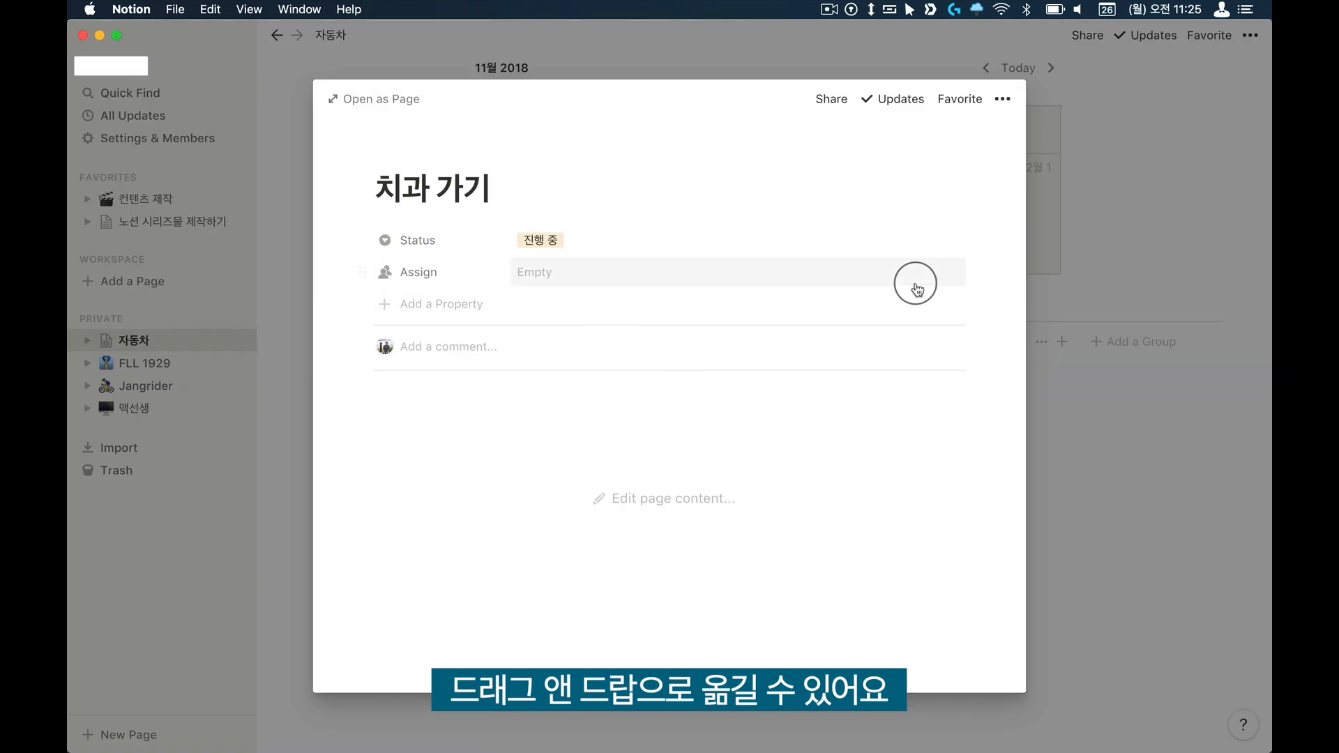
pyautogui.click(424, 304)
pyautogui.click(447, 395)
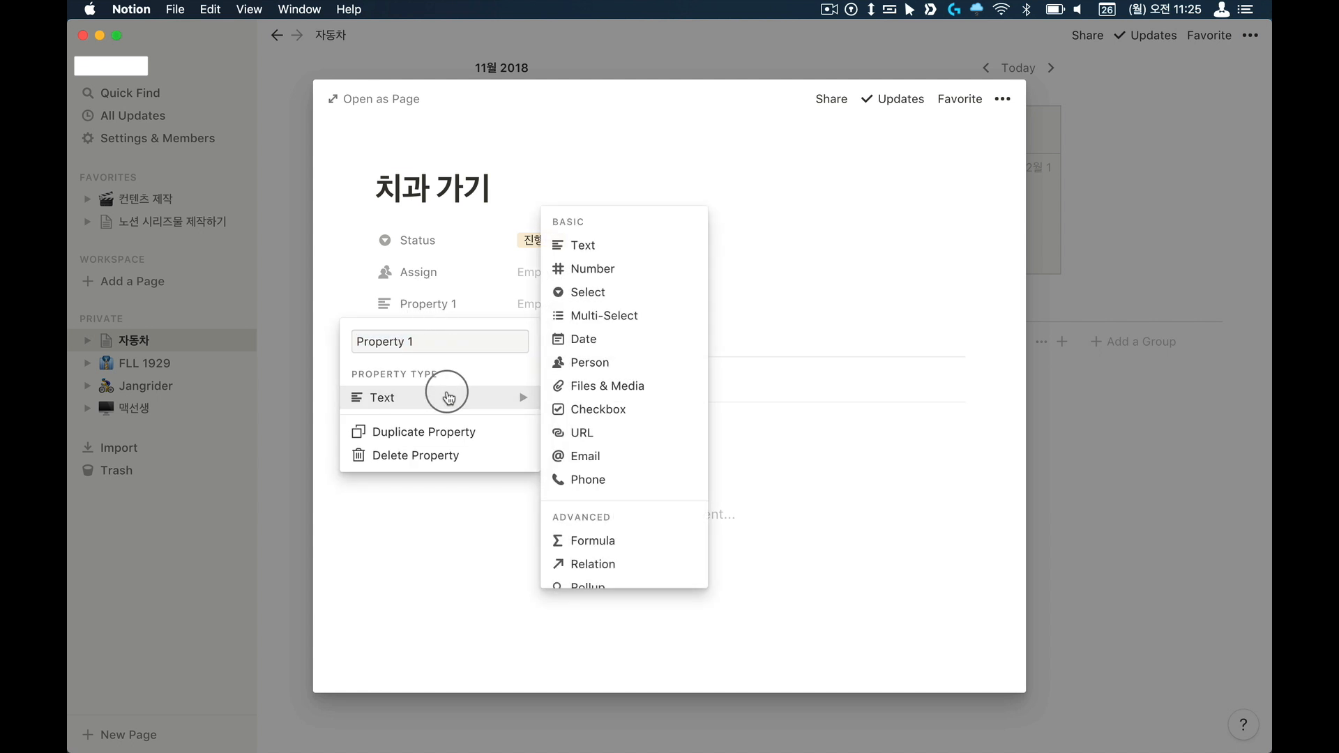
pyautogui.click(631, 343)
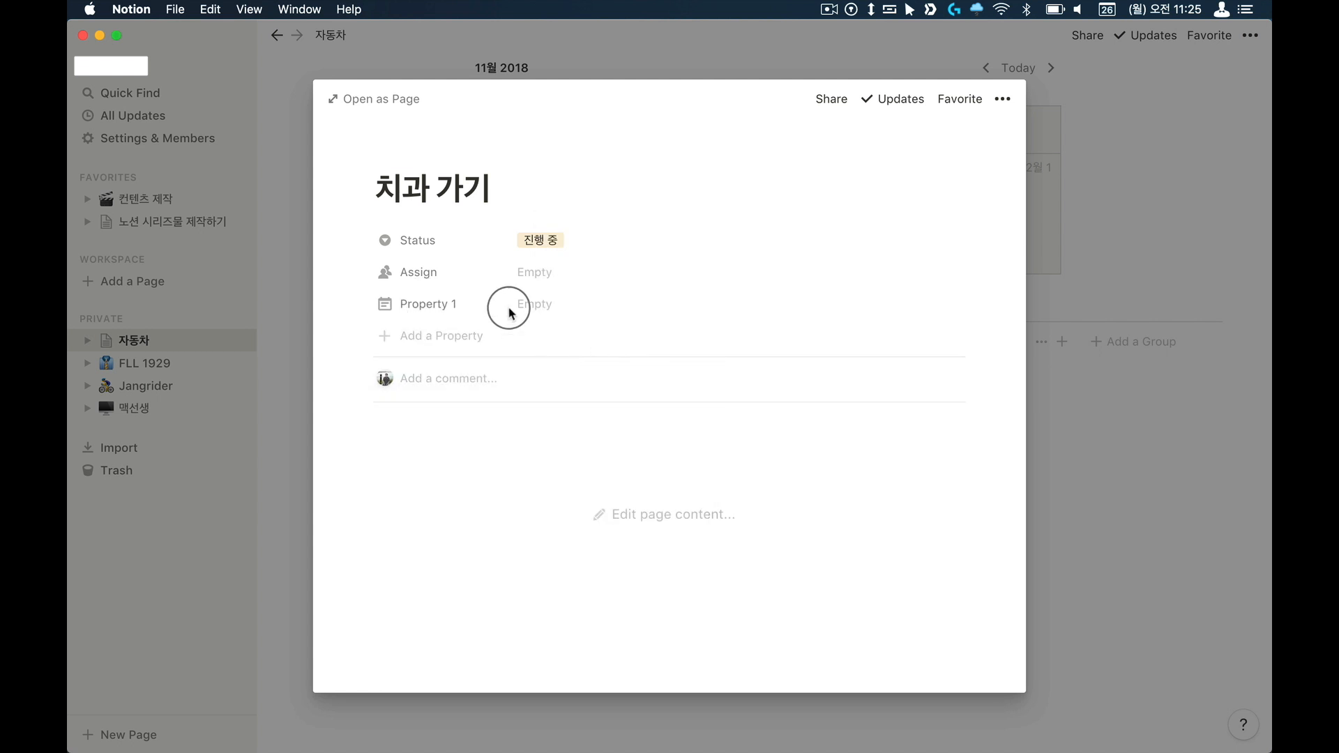
# Step: Rename the date property of the 치과 가기 card to 날짜
pyautogui.click(432, 312)
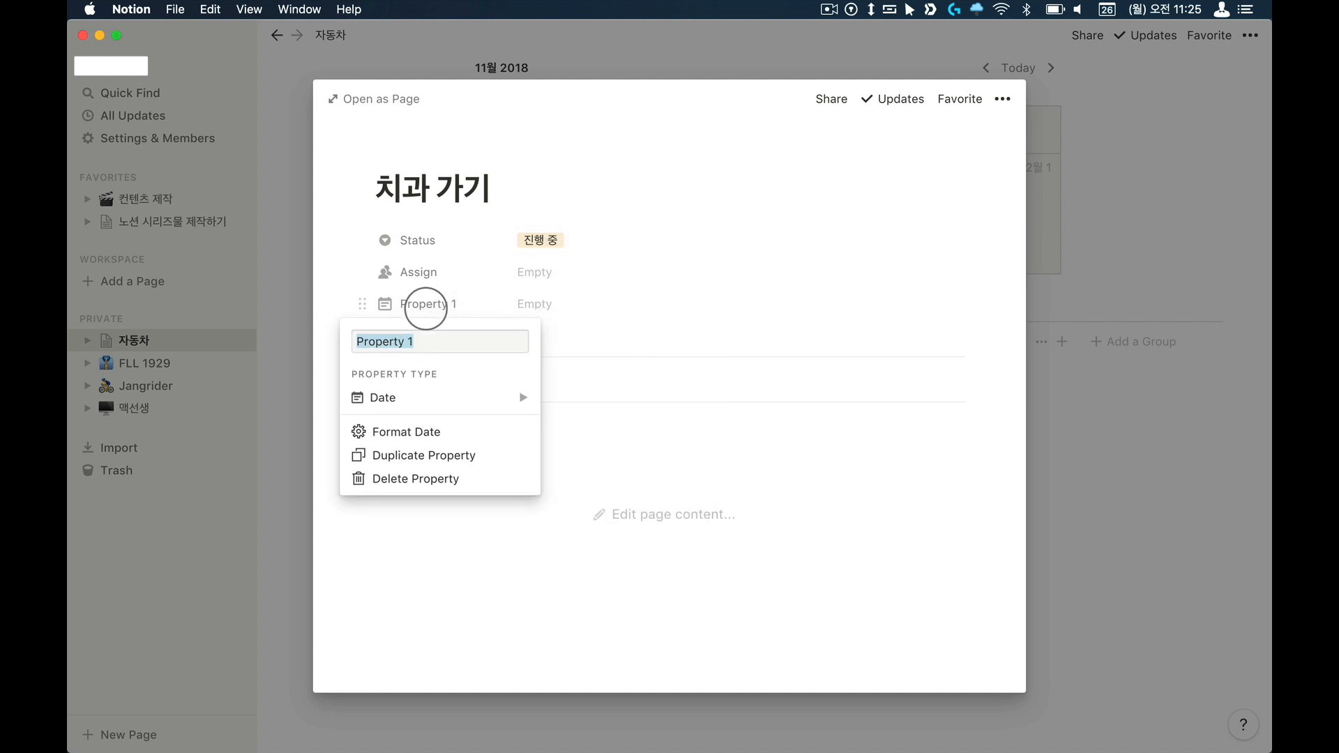
pyautogui.click(422, 311)
pyautogui.click(412, 307)
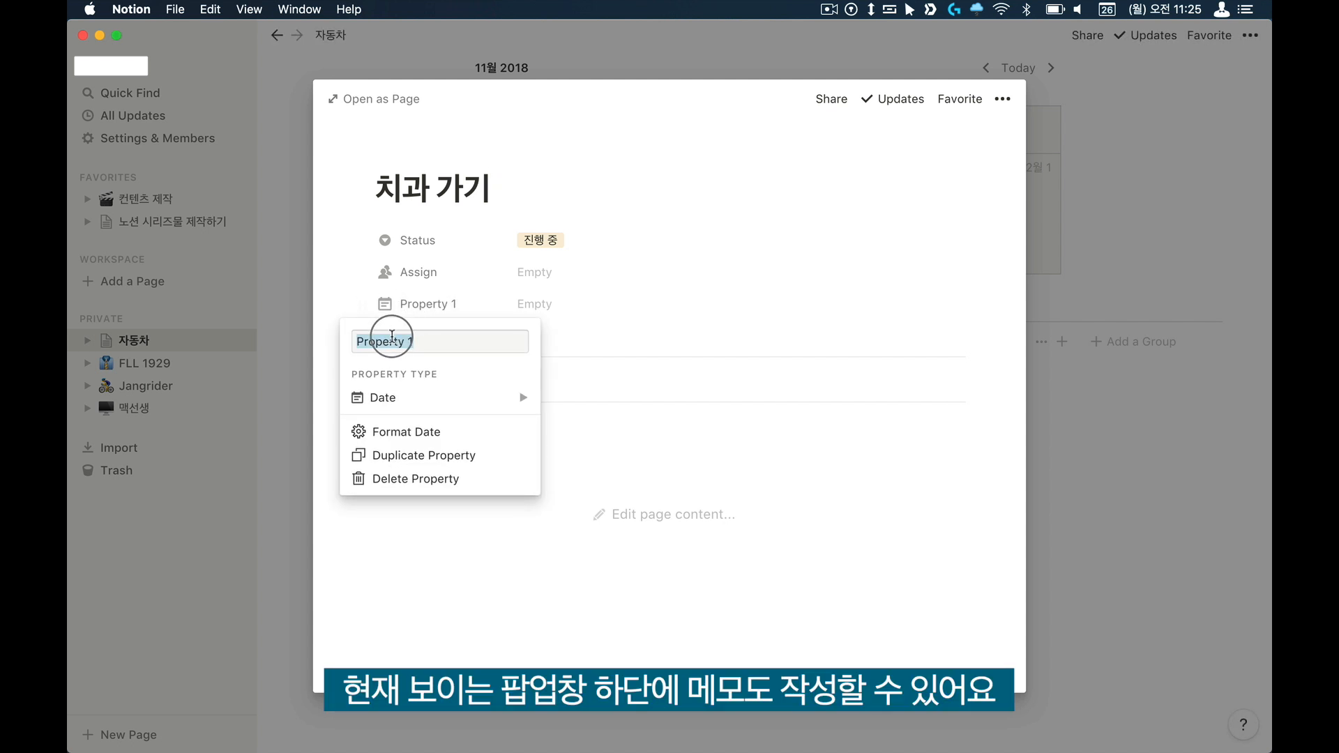
pyautogui.write('날짜')
pyautogui.click(765, 333)
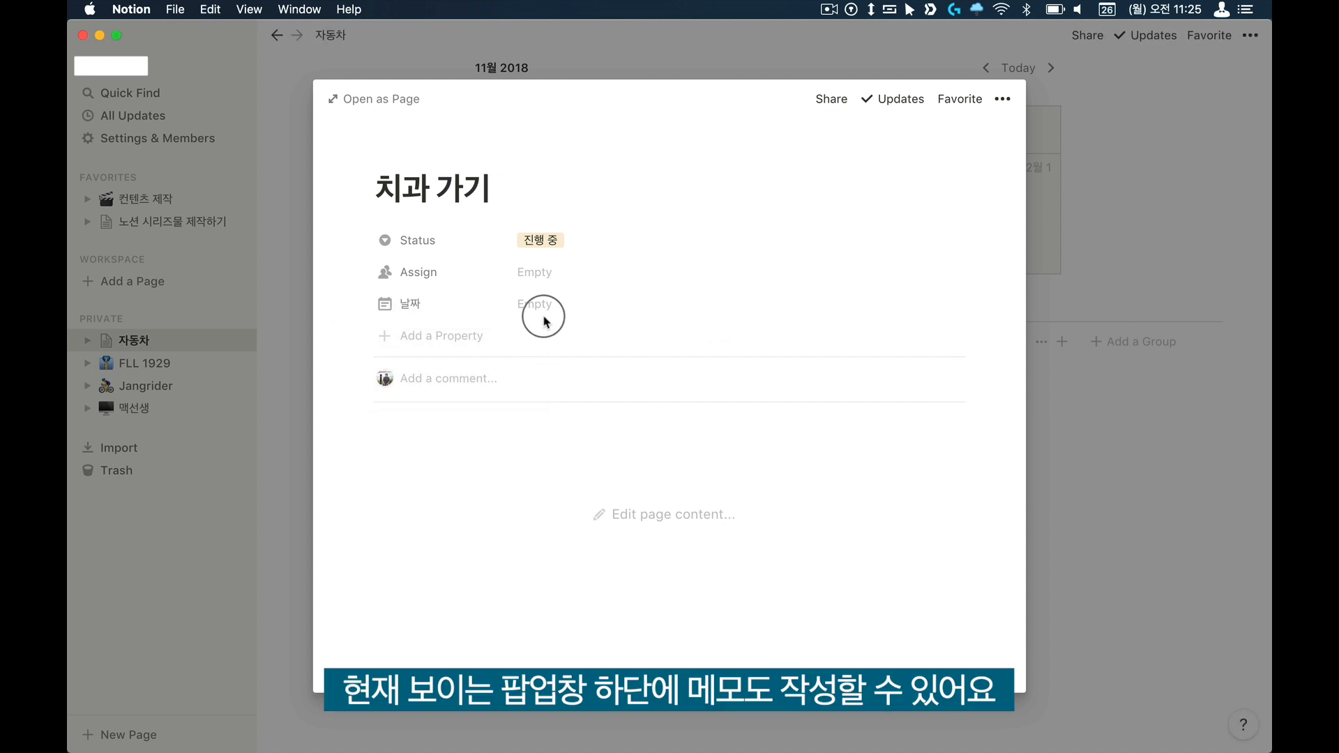
# Step: Set the 치과 가기 card's 날짜 to Nov 28, 2018 with a reminder 1 day before, and close the card
pyautogui.click(539, 314)
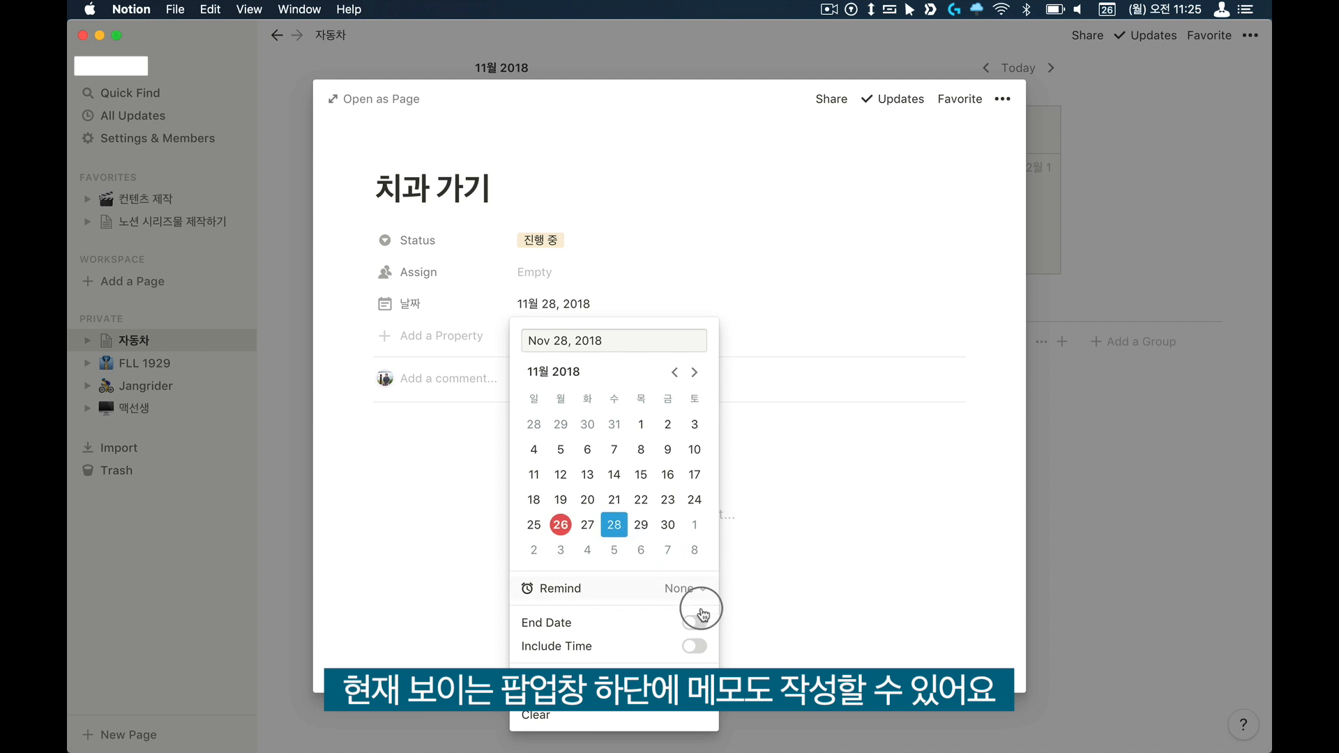
pyautogui.click(686, 588)
pyautogui.click(811, 589)
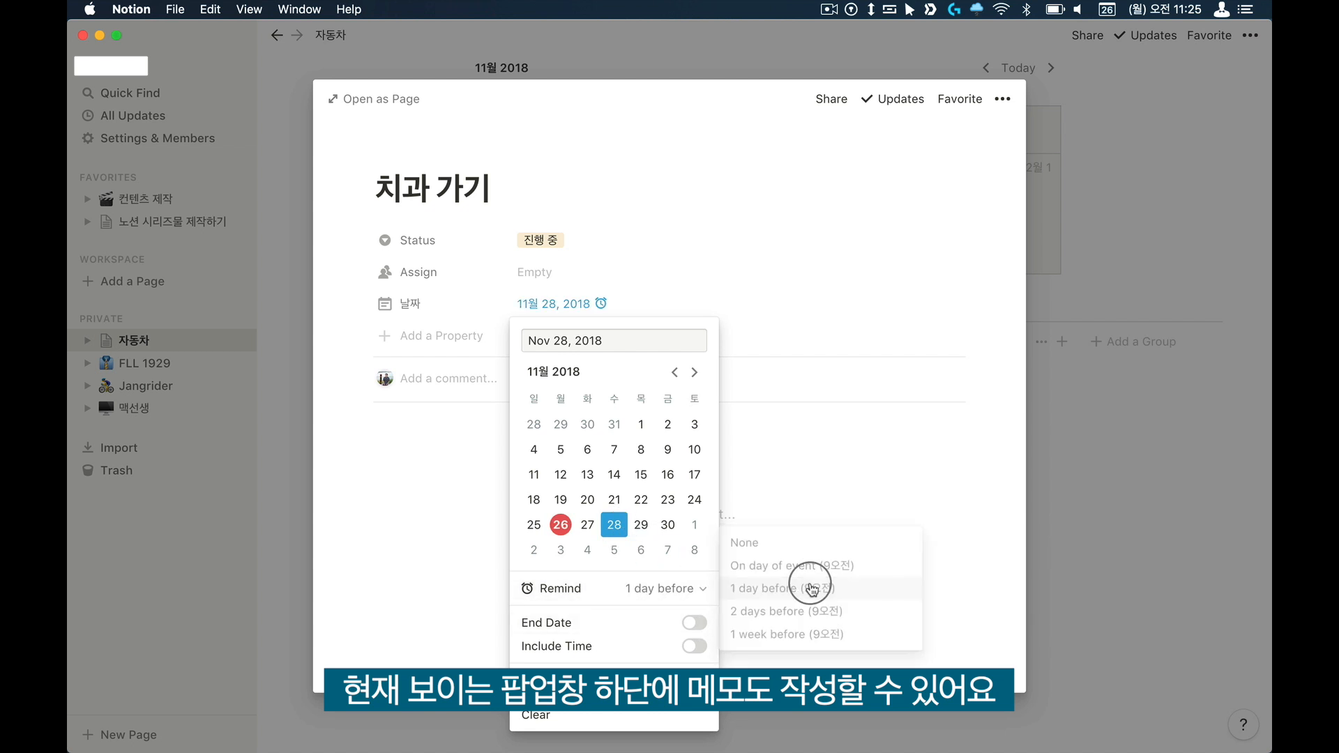
pyautogui.click(795, 562)
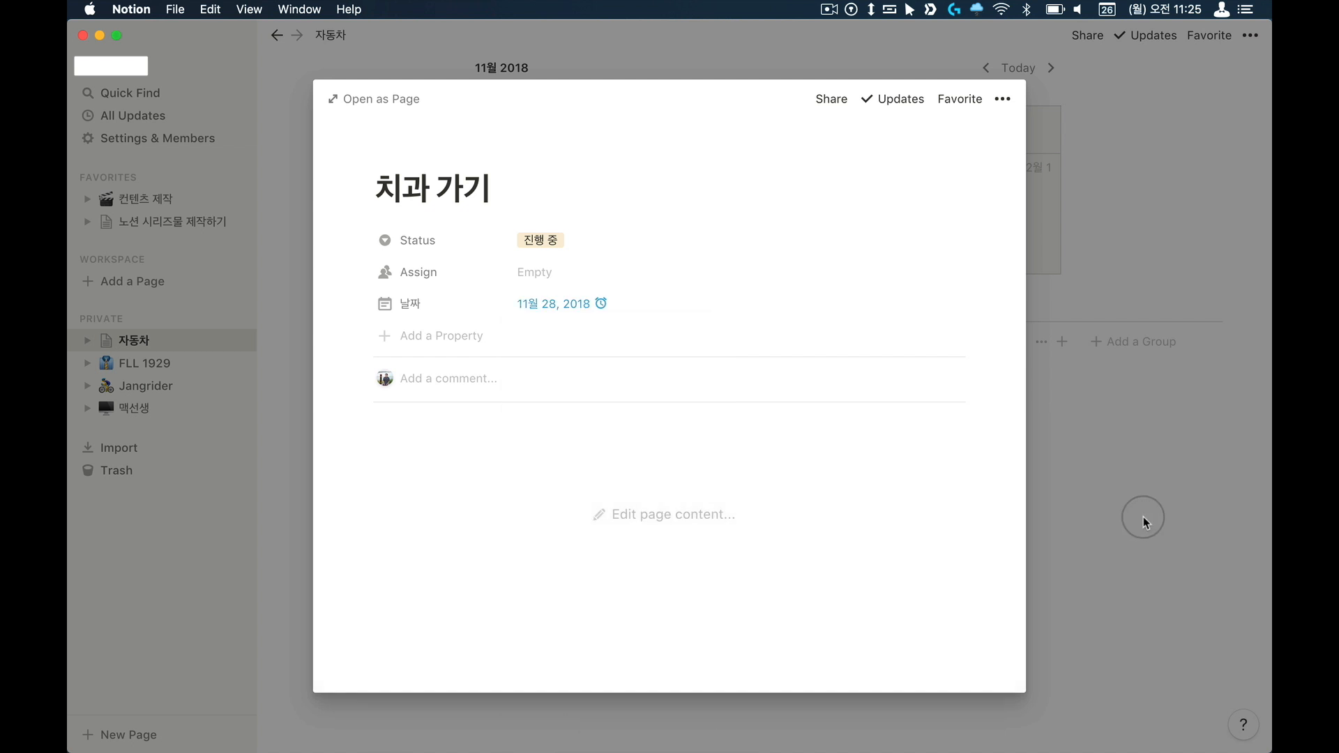
pyautogui.click(1143, 519)
# Step: Show the 날짜 property on the cards of the 할 일 리스트 board
pyautogui.hscroll(3, 739, 410)
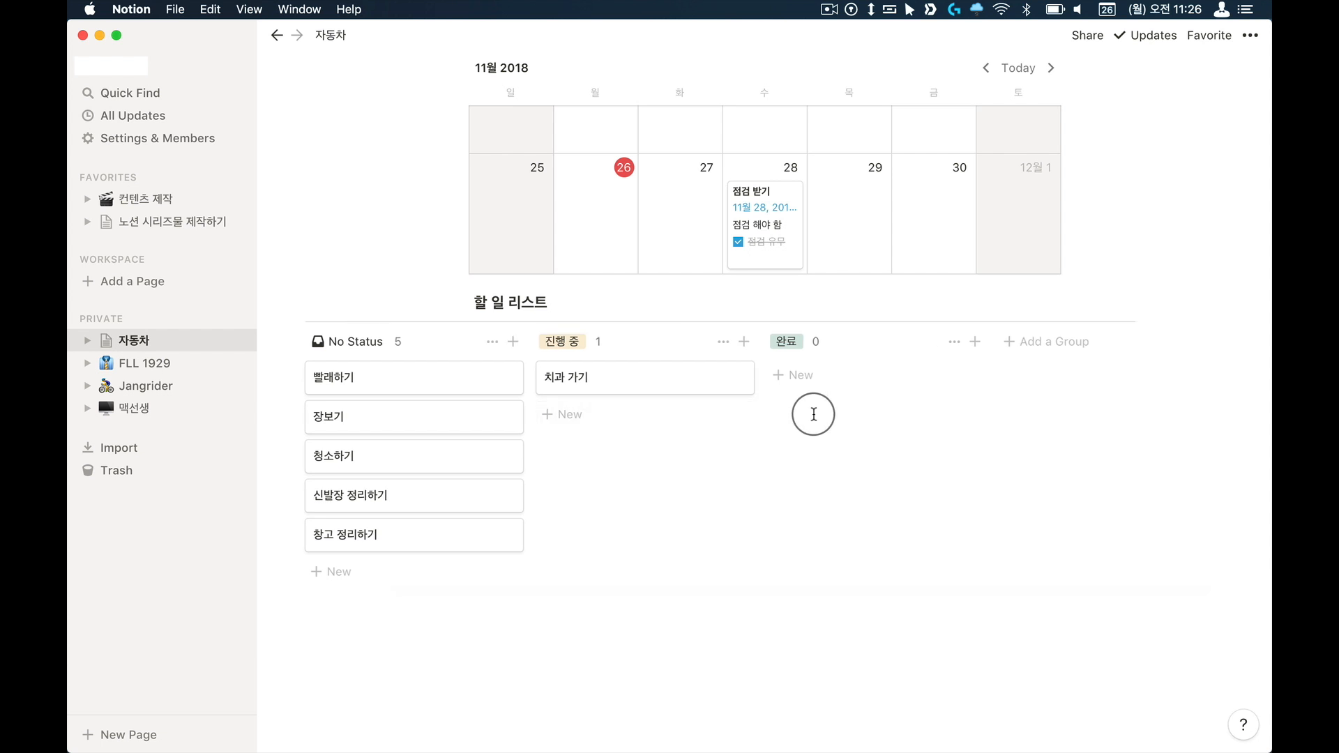
pyautogui.hscroll(-3, 813, 414)
pyautogui.click(990, 304)
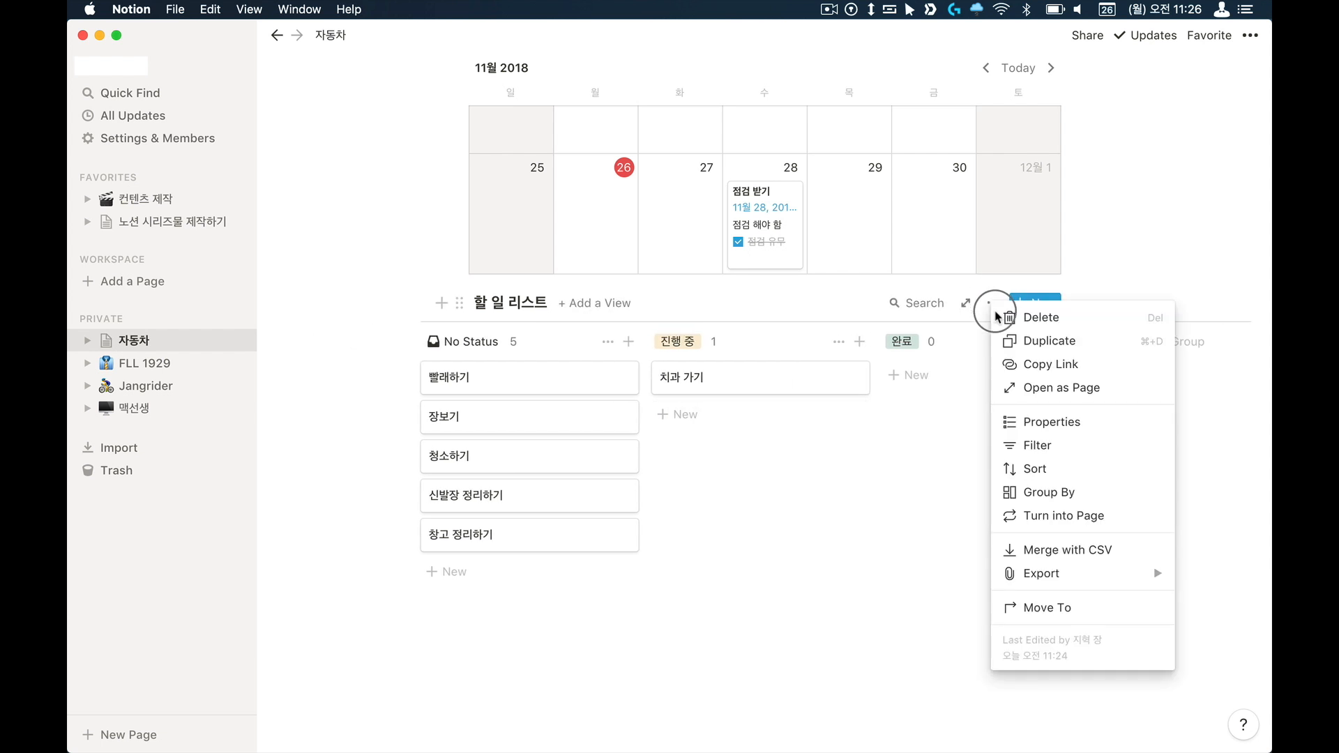
pyautogui.click(1056, 424)
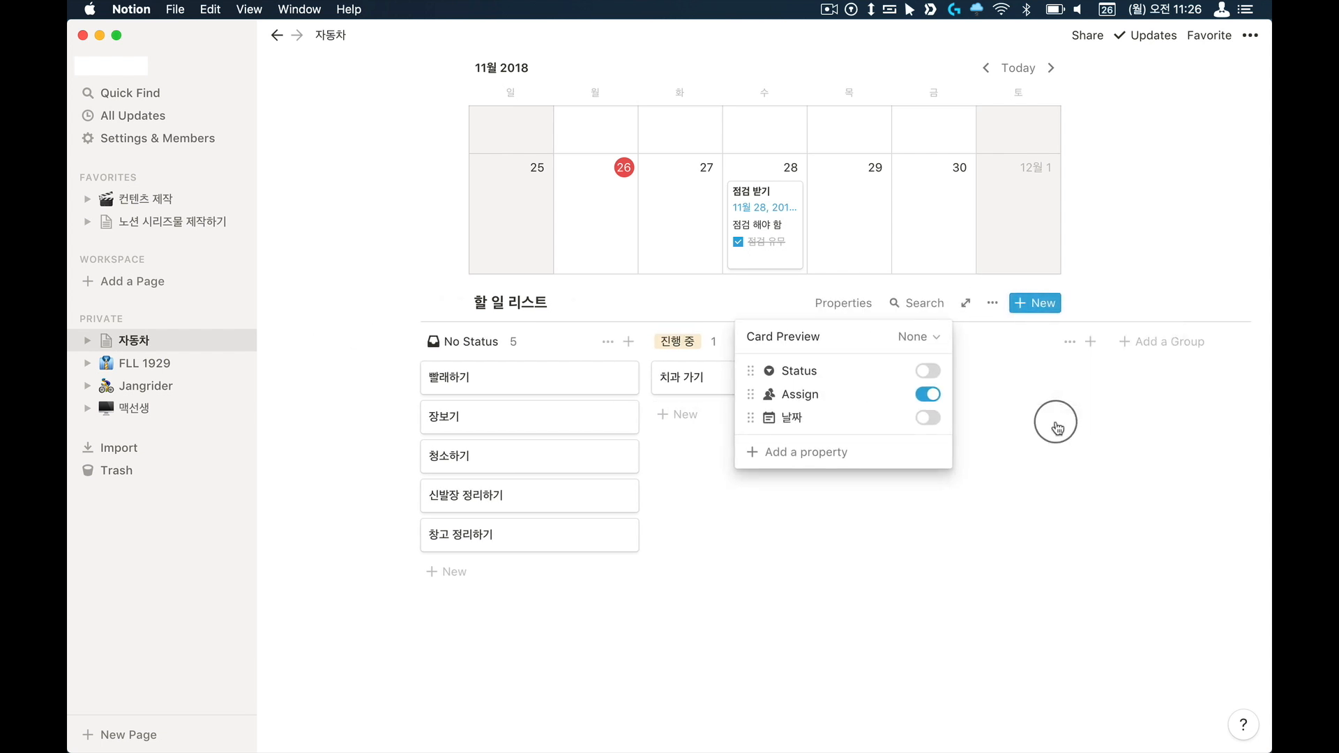
pyautogui.click(928, 417)
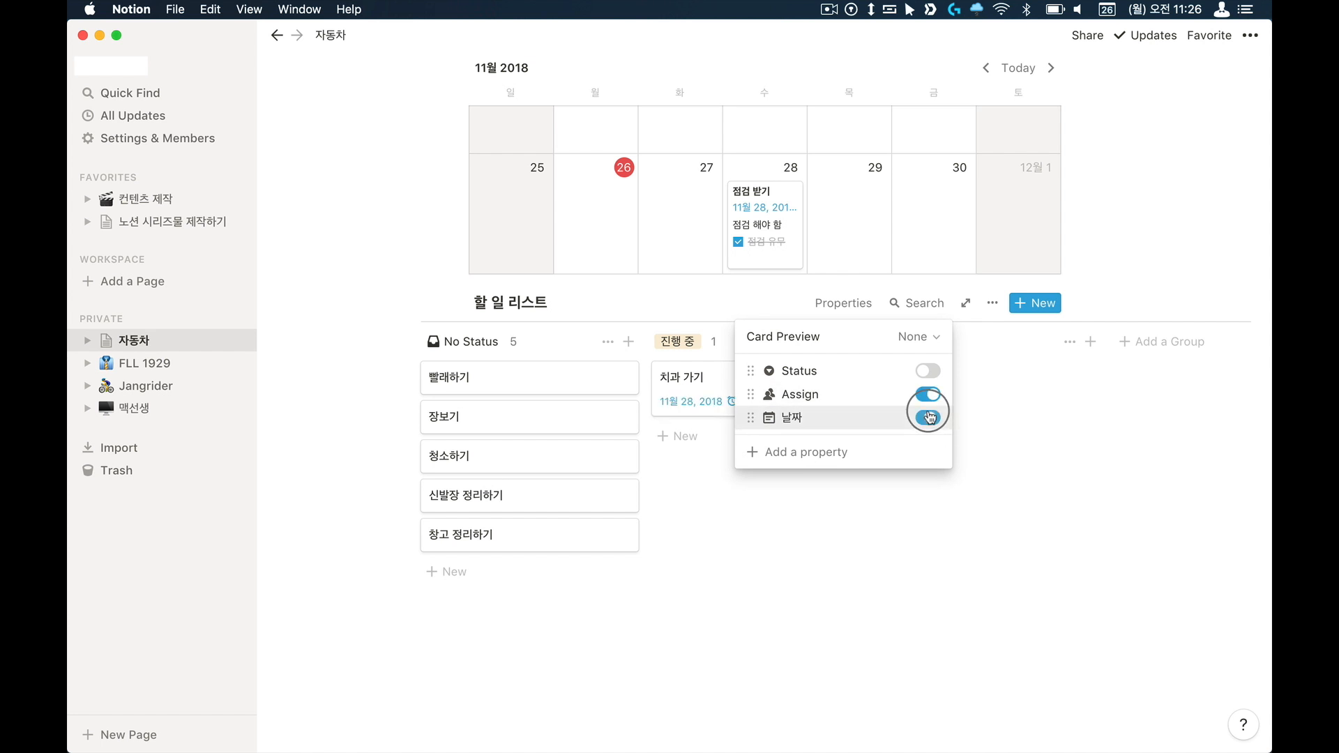
pyautogui.click(1076, 470)
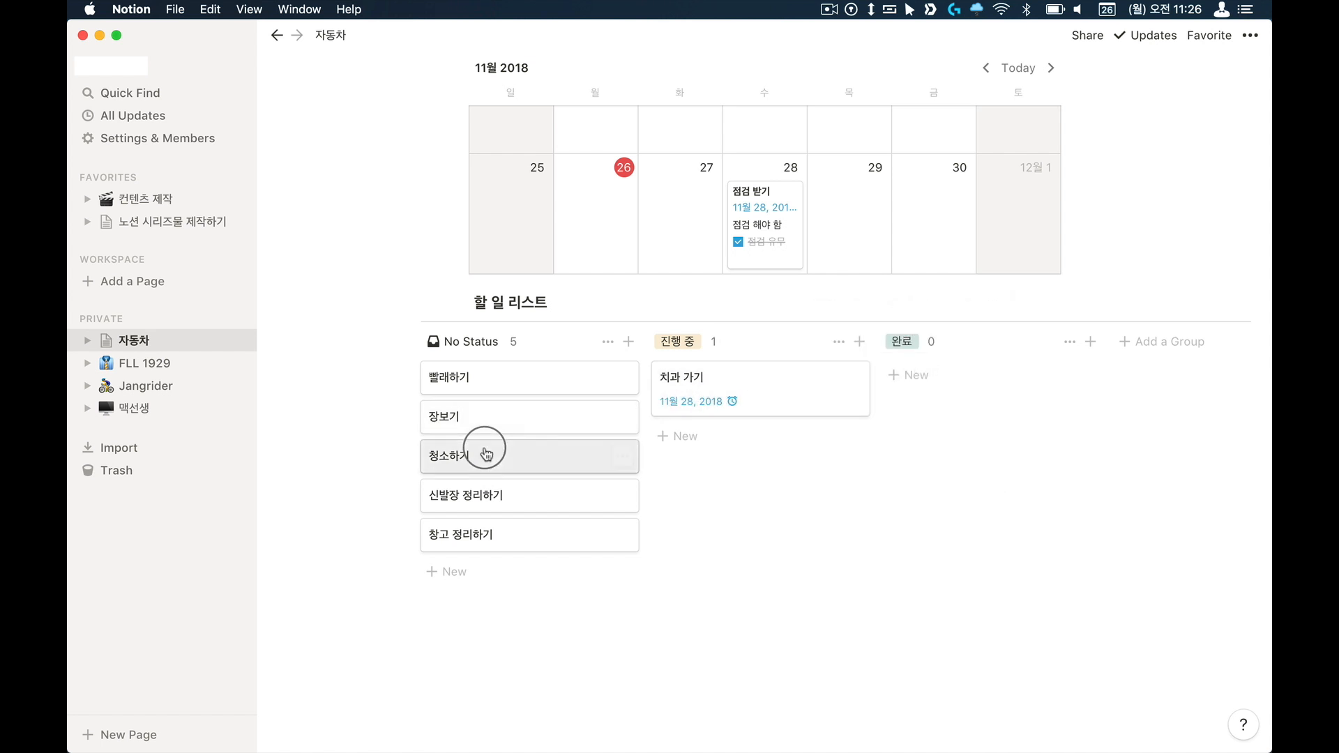
# Step: Move the 신발장 정리하기 card to the 진행 중 group and set its 날짜 to run from Nov 27 to Nov 30, 2018
pyautogui.moveTo(478, 428); pyautogui.dragTo(716, 439)
pyautogui.click(717, 439)
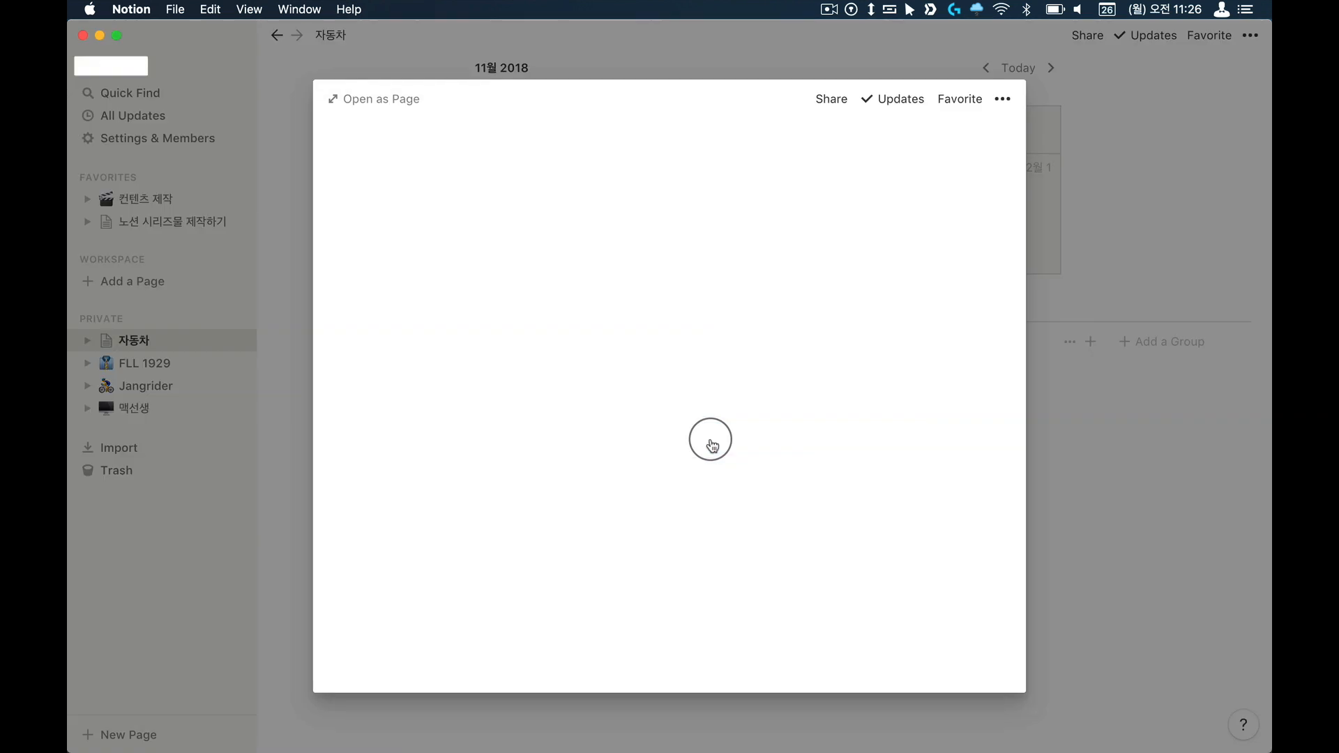
pyautogui.click(563, 307)
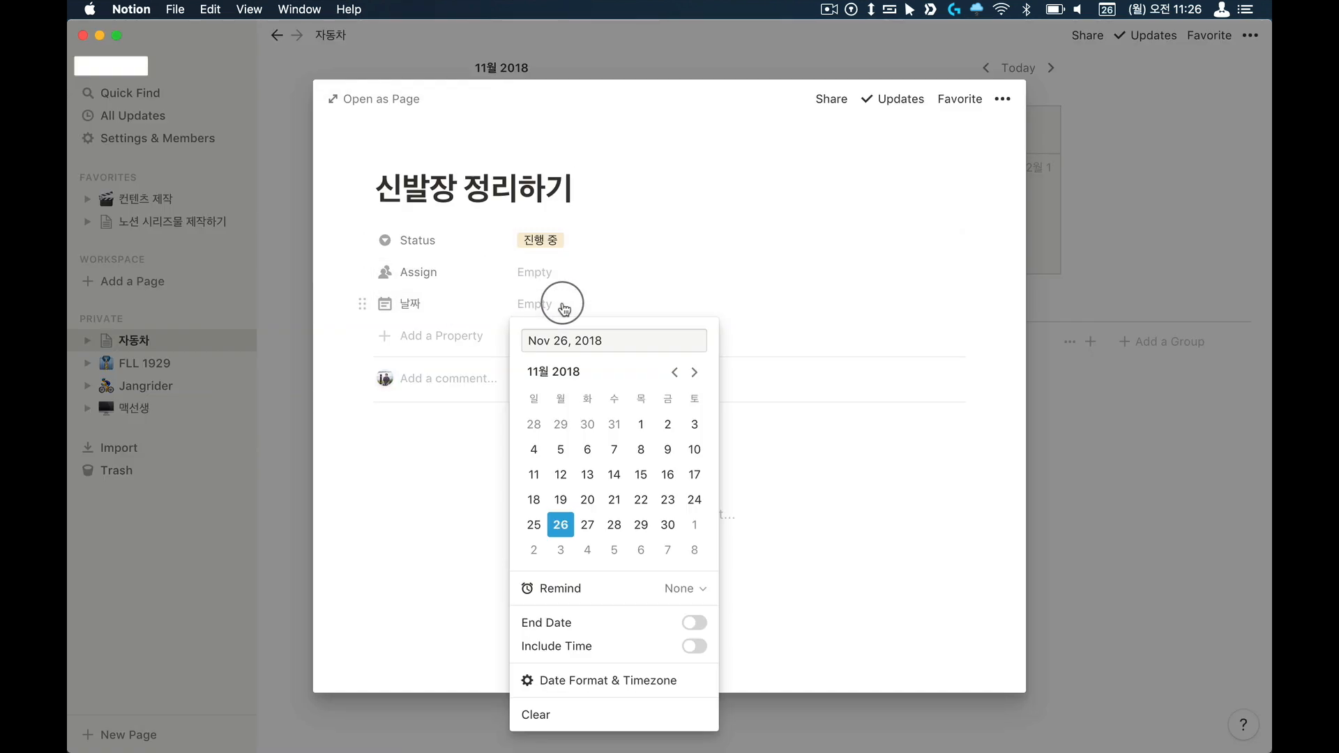
pyautogui.click(588, 524)
pyautogui.click(694, 622)
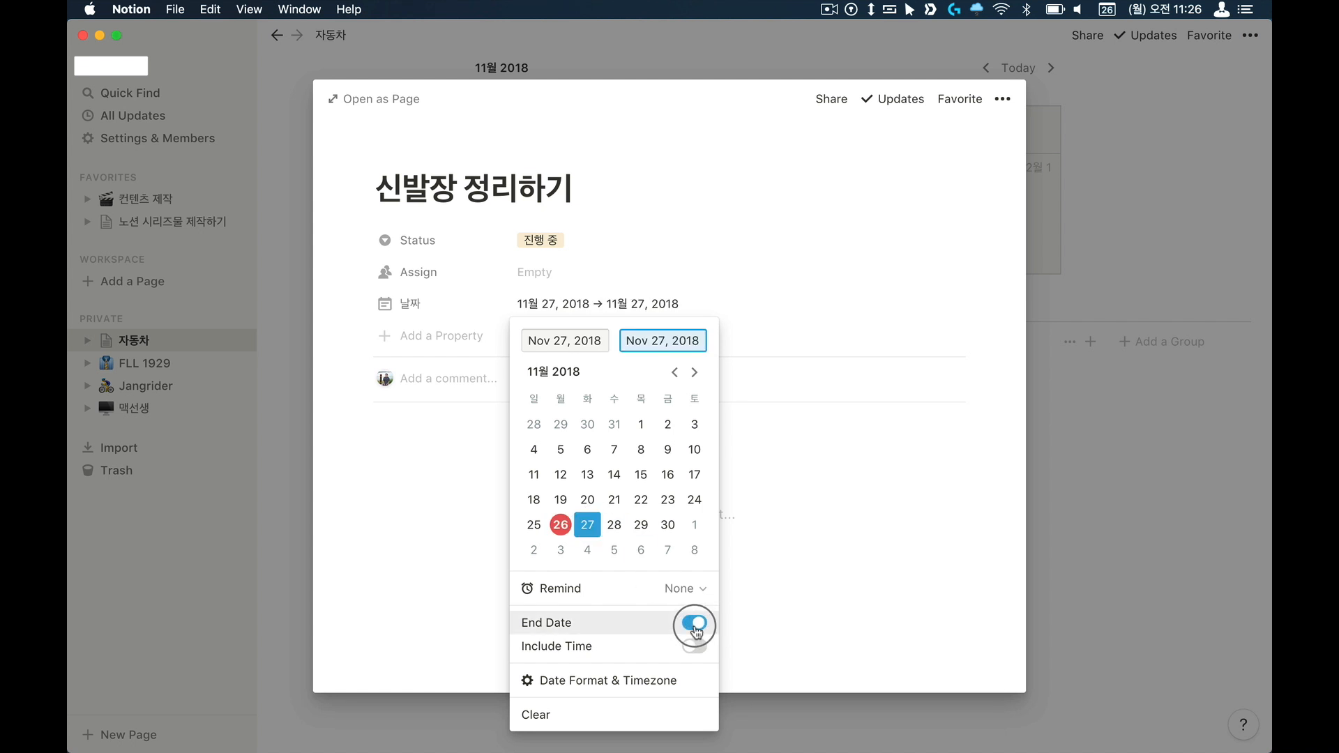
pyautogui.click(668, 524)
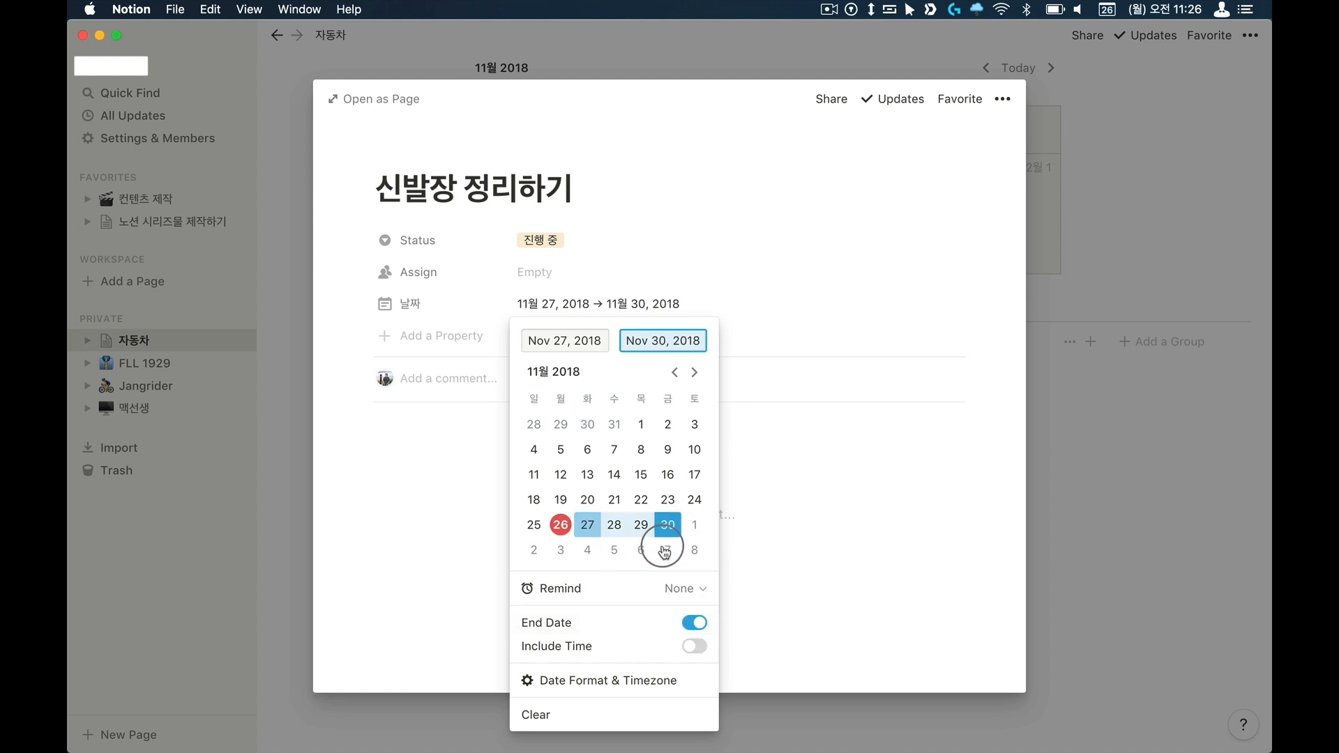
# Step: Add an on-day-of-event reminder to the 신발장 정리하기 card's date and close the card
pyautogui.click(680, 588)
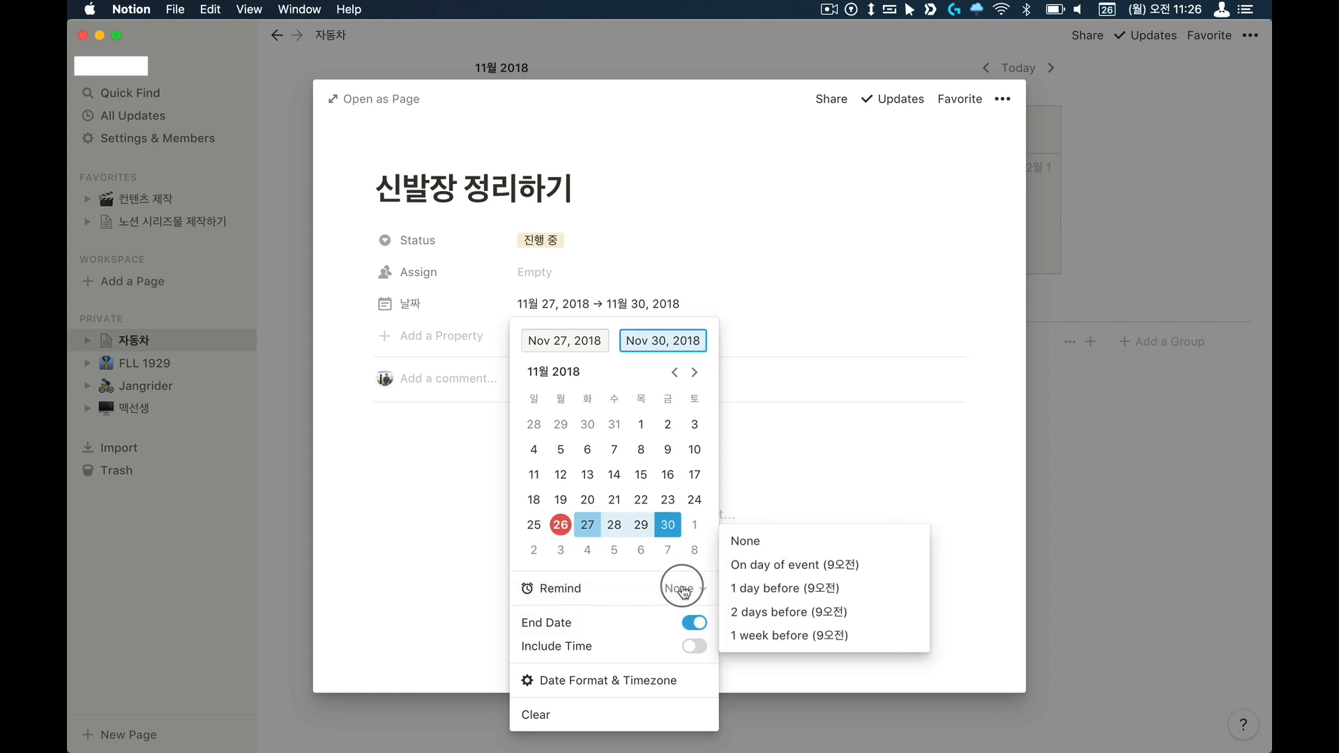
pyautogui.click(779, 565)
pyautogui.click(851, 500)
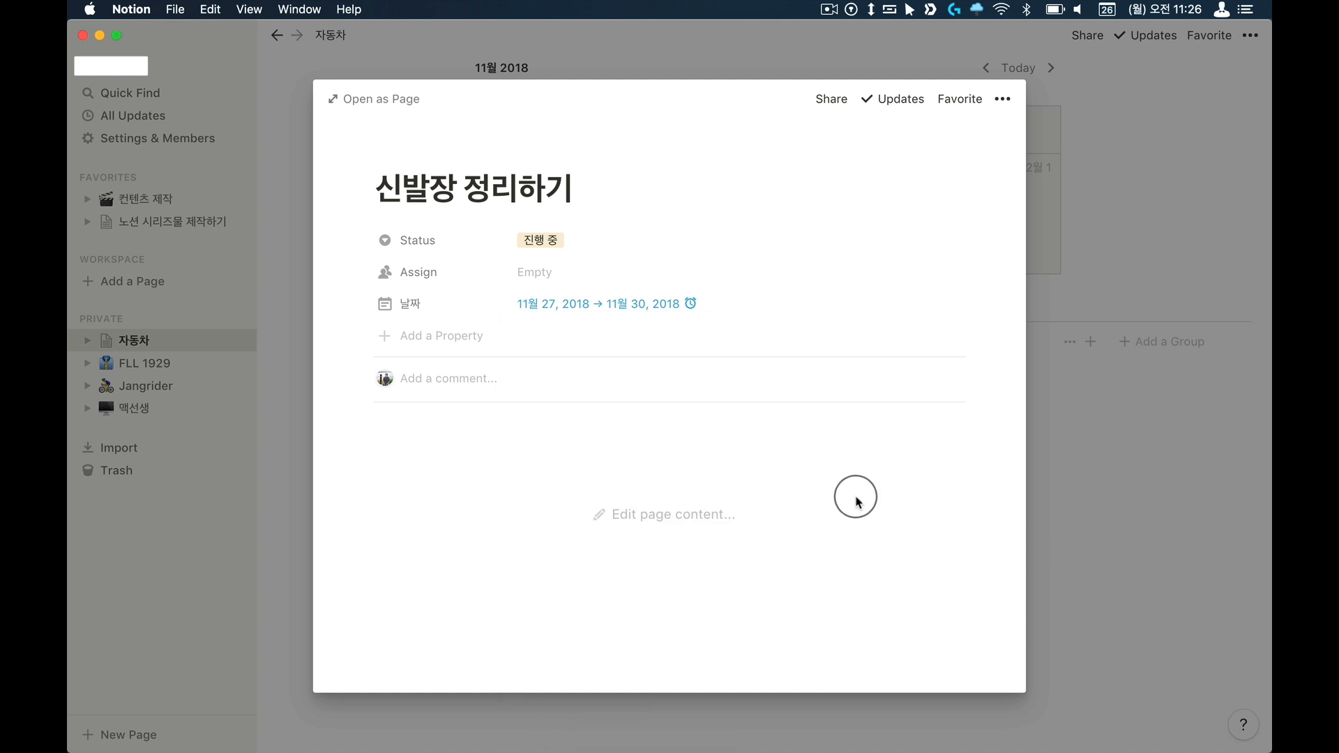
pyautogui.click(1141, 463)
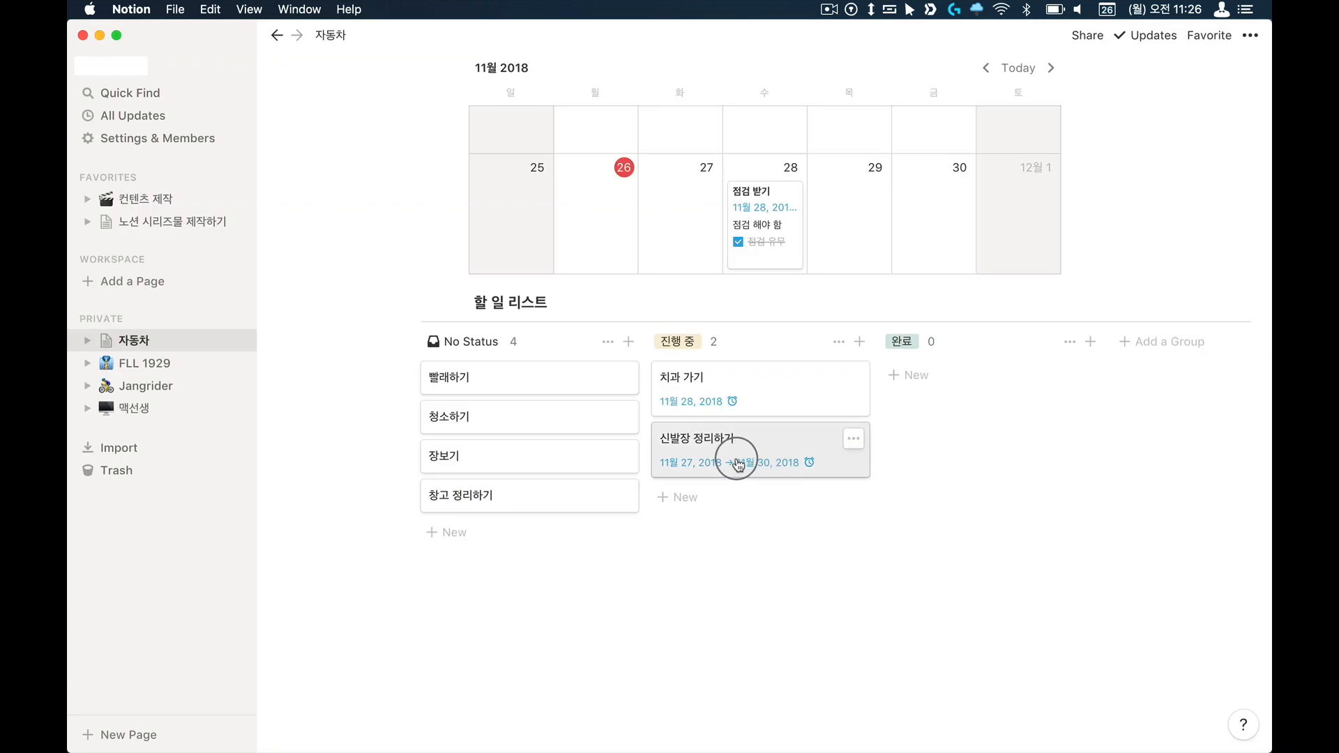
# Step: Move the 치과 가기 card from the 진행 중 group to the 완료 group
pyautogui.click(746, 412)
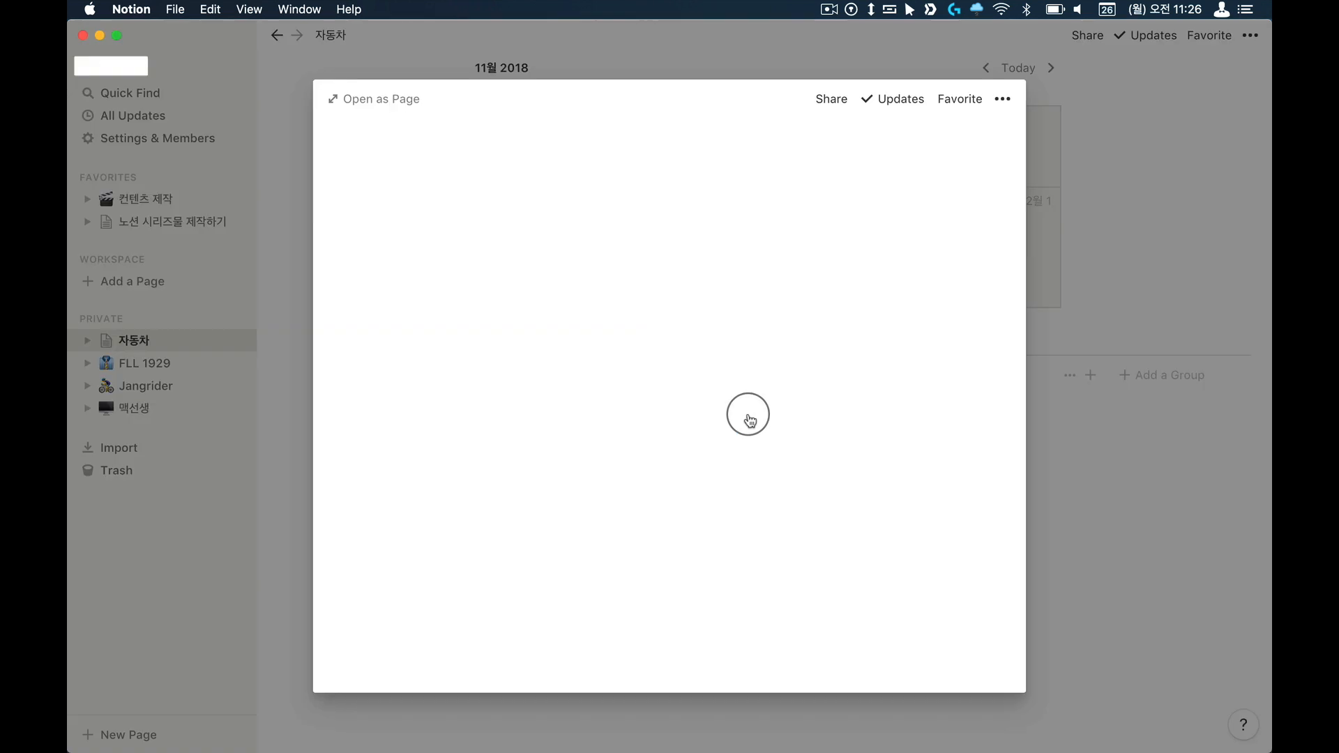
pyautogui.click(1150, 418)
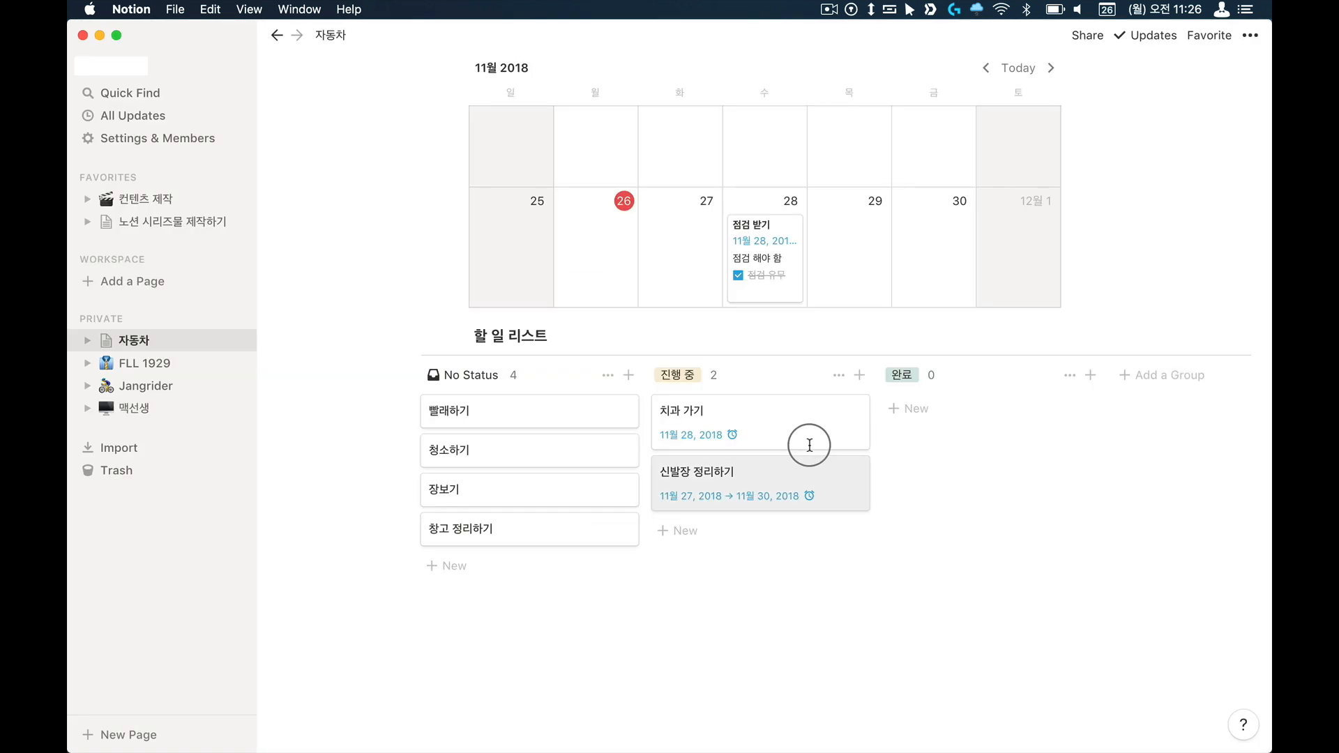
pyautogui.moveTo(702, 420); pyautogui.dragTo(915, 391)
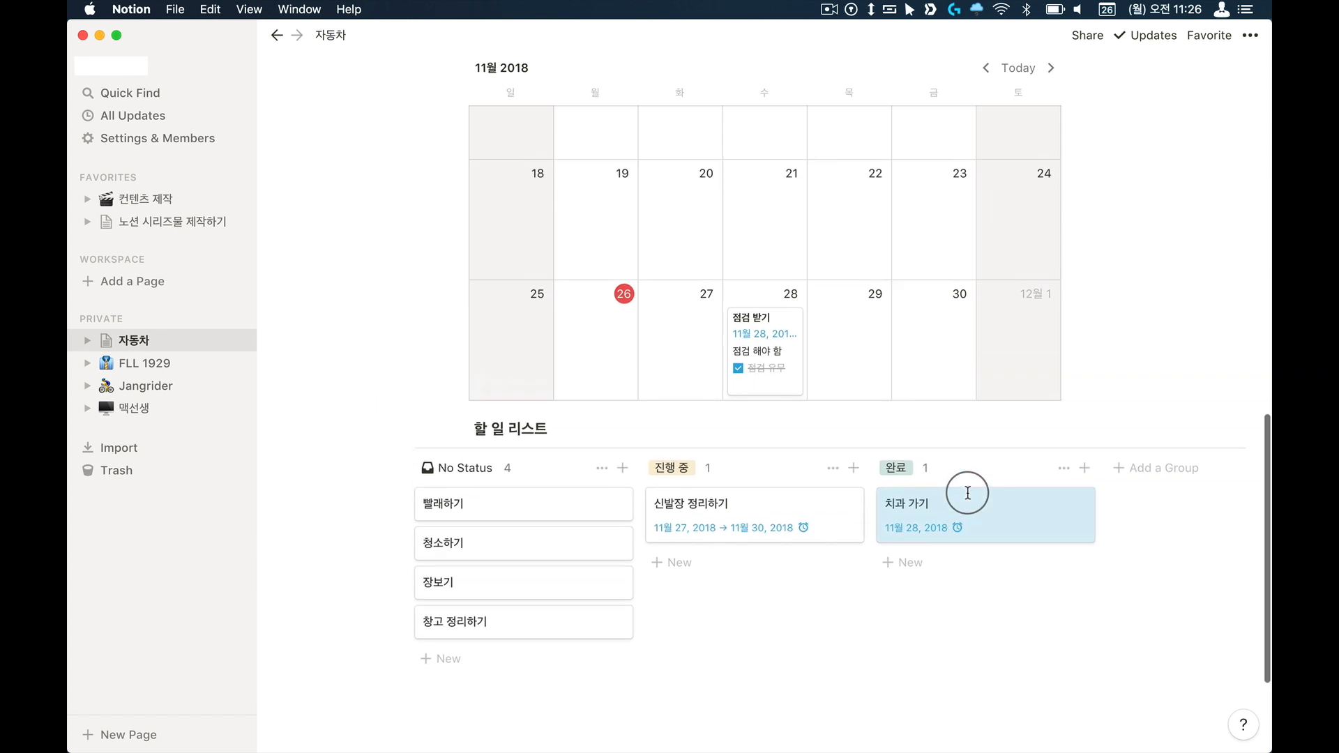
pyautogui.scroll(15, 1025, 374)
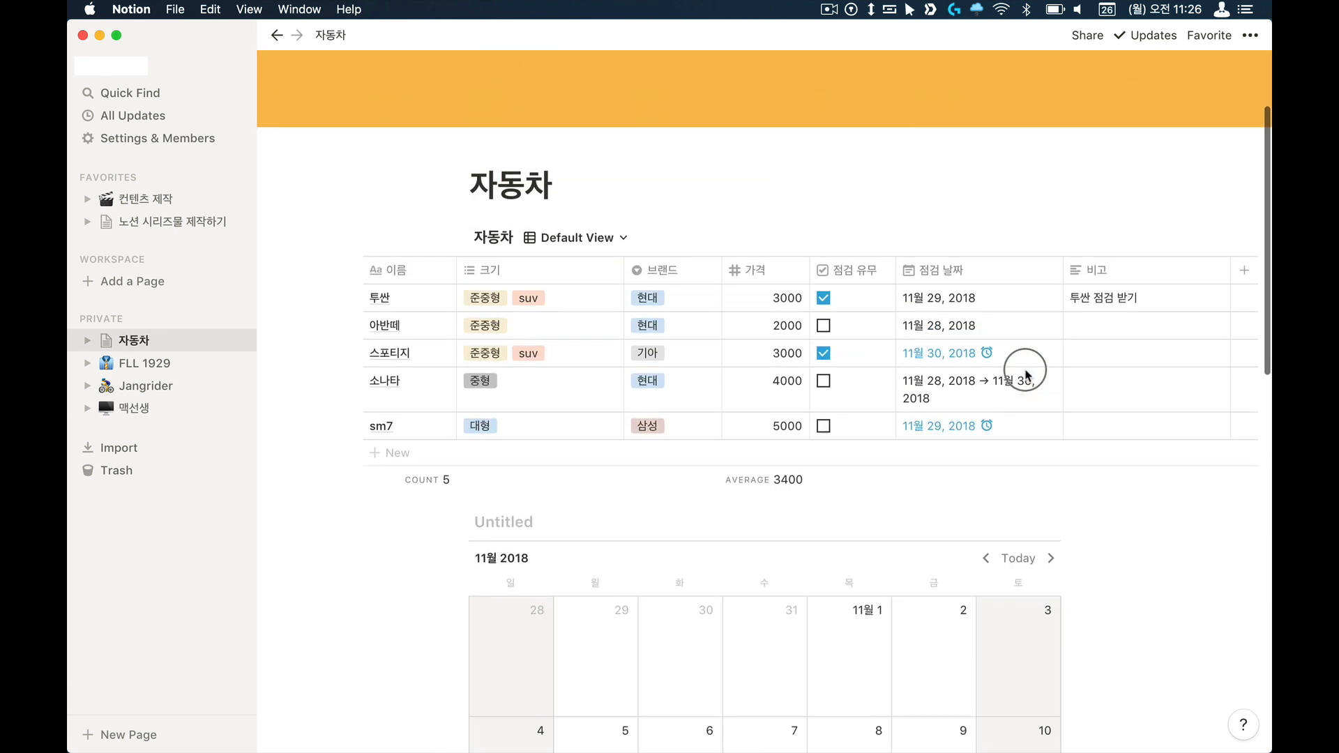